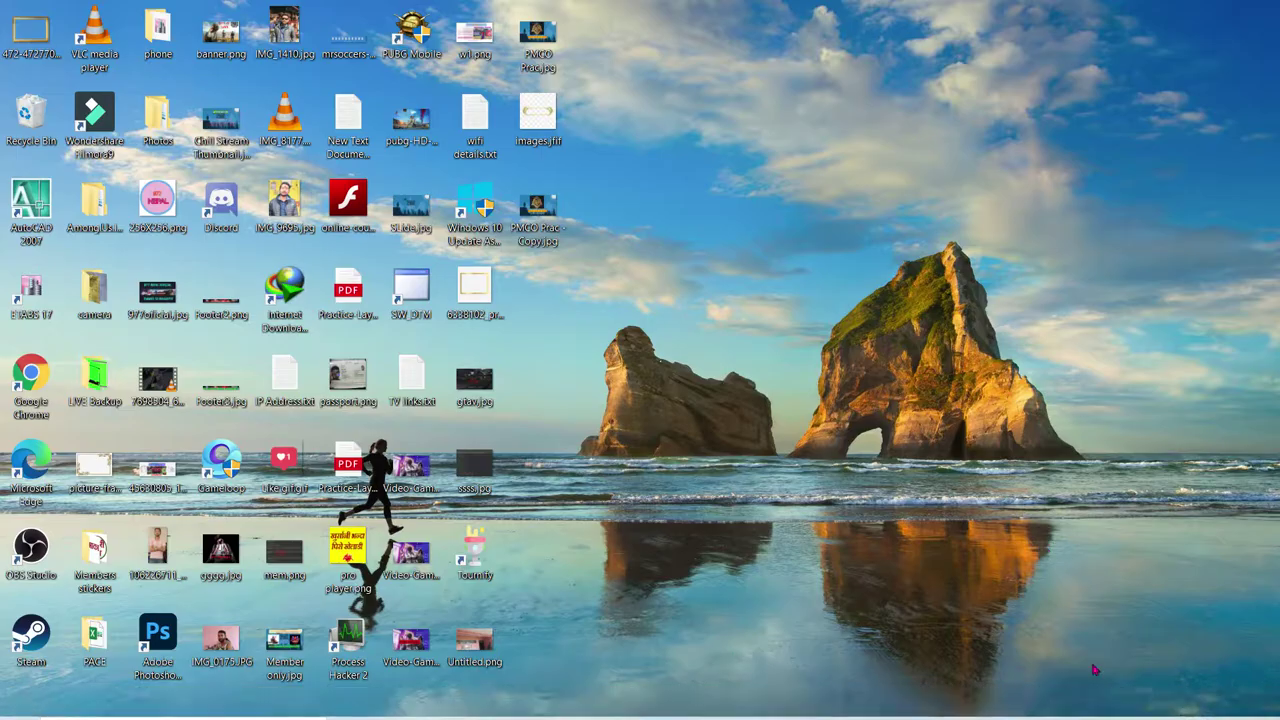
pyautogui.click(1087, 590)
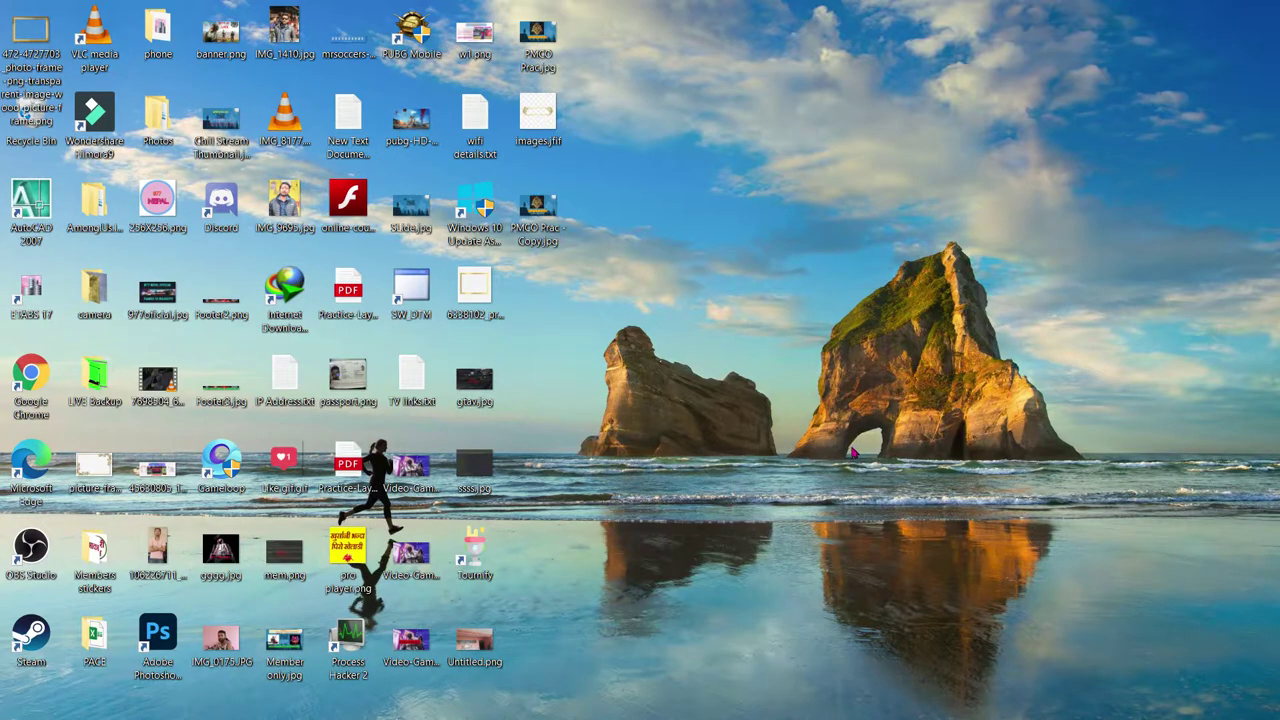
pyautogui.rightClick(715, 348)
pyautogui.click(634, 397)
pyautogui.rightClick(695, 271)
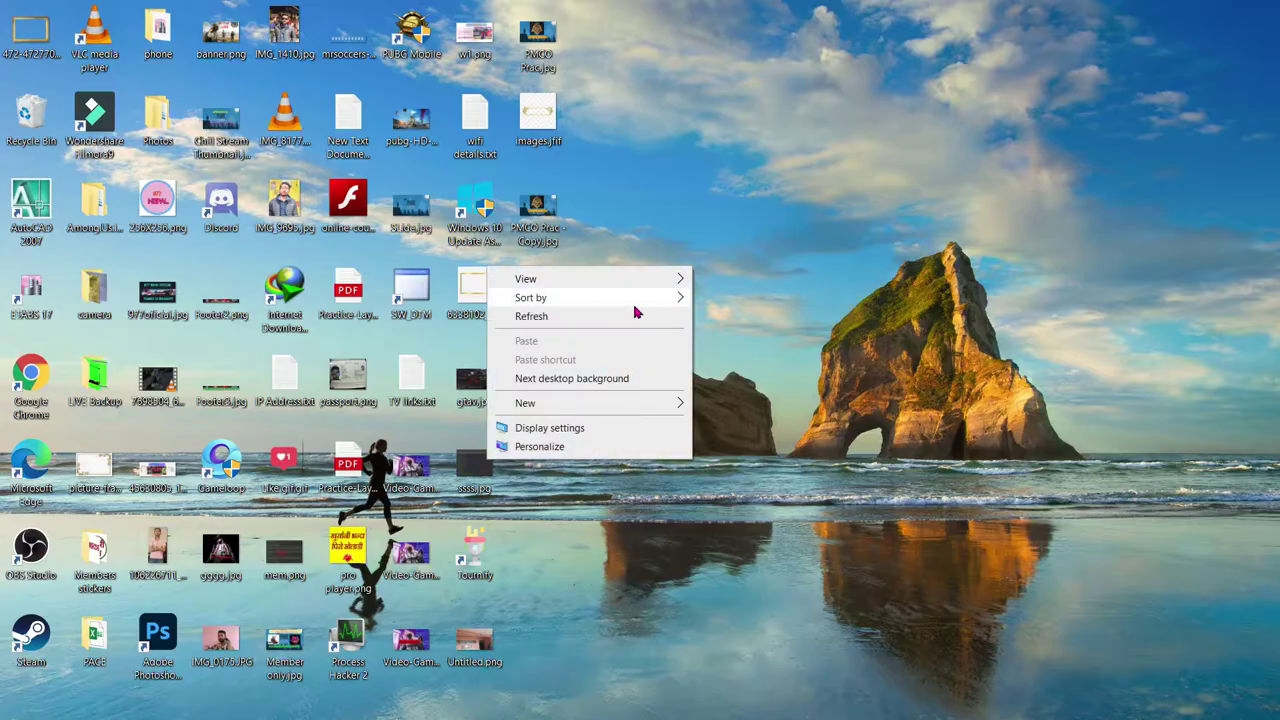
pyautogui.click(626, 314)
# - Switch to the Incognito Chrome window and open tournify.in
pyautogui.moveTo(693, 705)
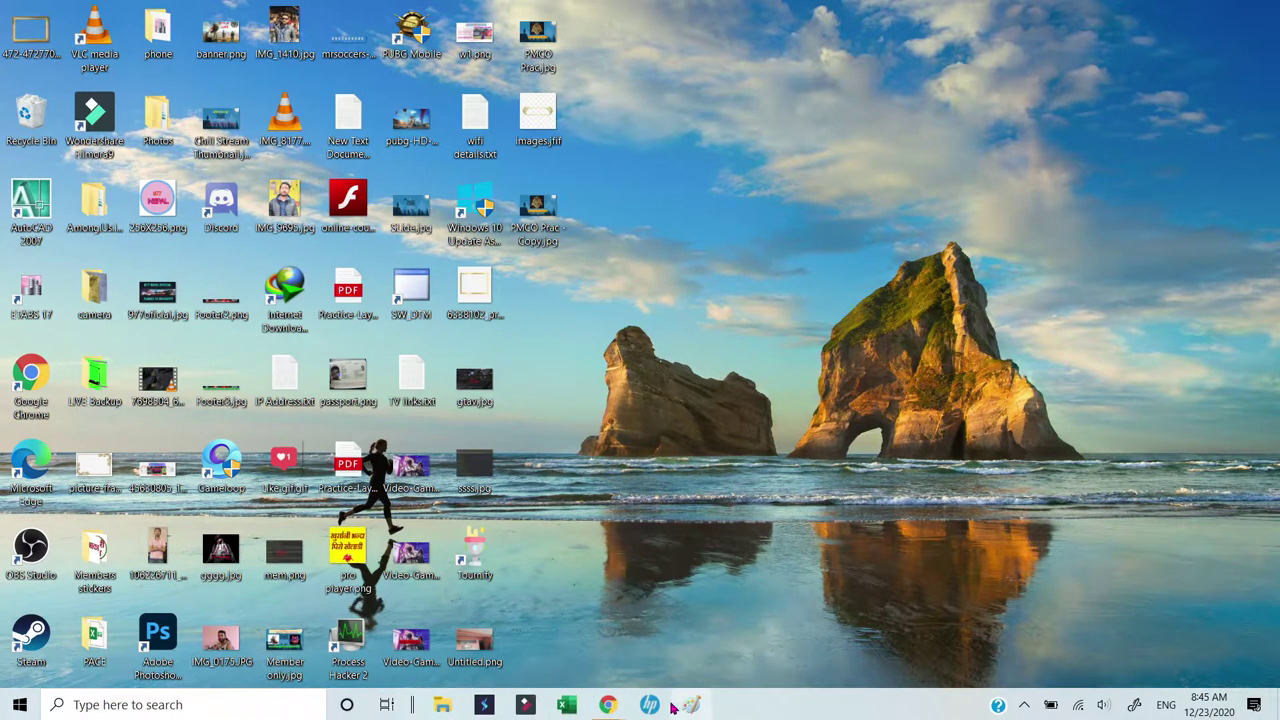
pyautogui.moveTo(610, 705)
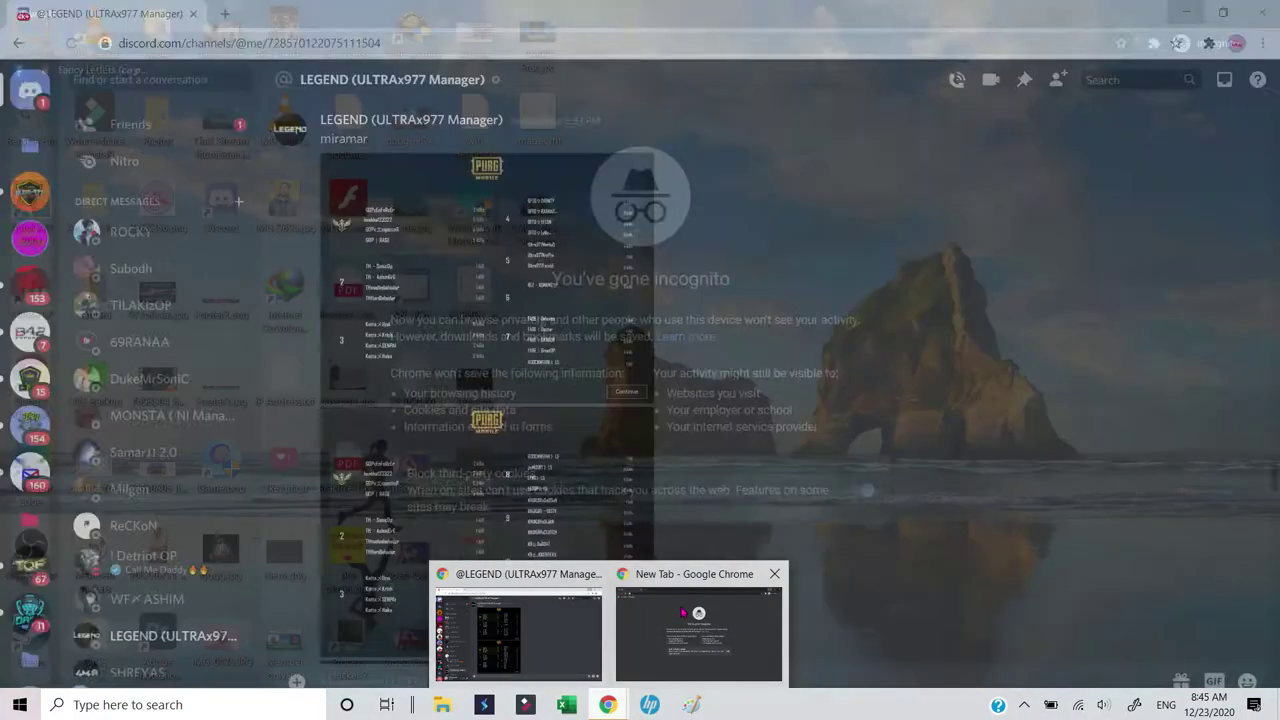
pyautogui.click(683, 612)
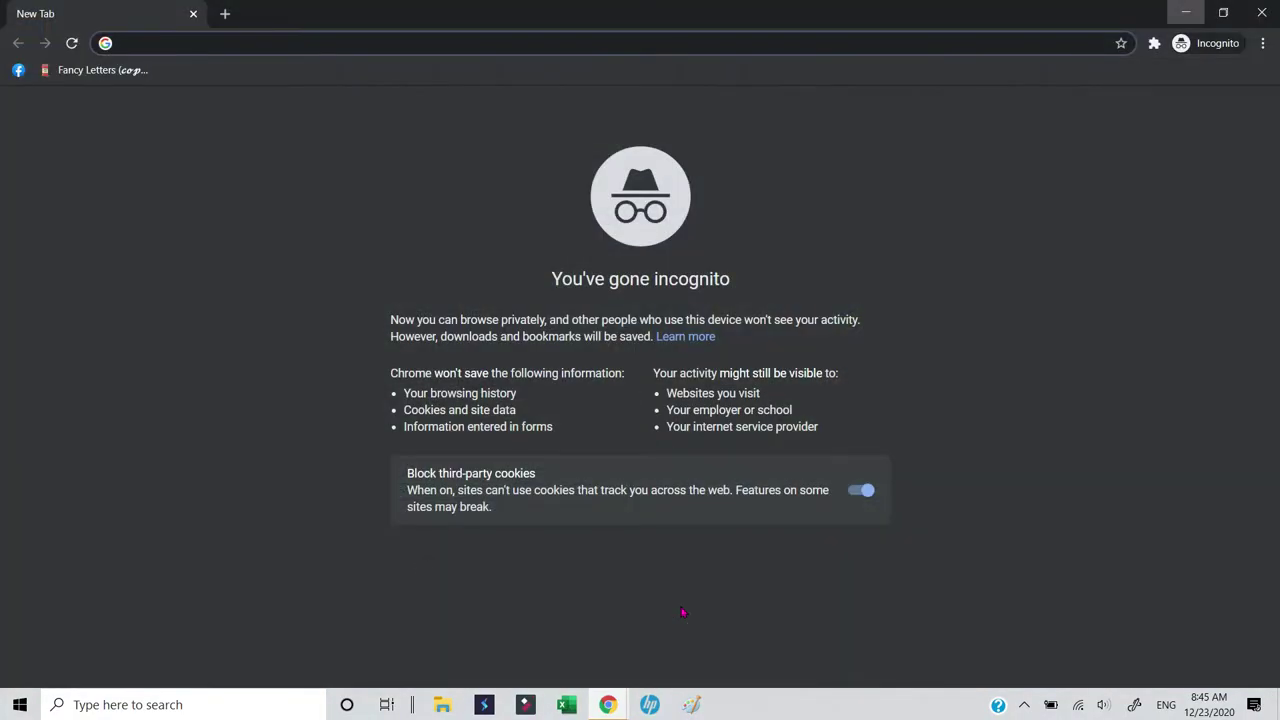
pyautogui.write('t')
pyautogui.press('Return')
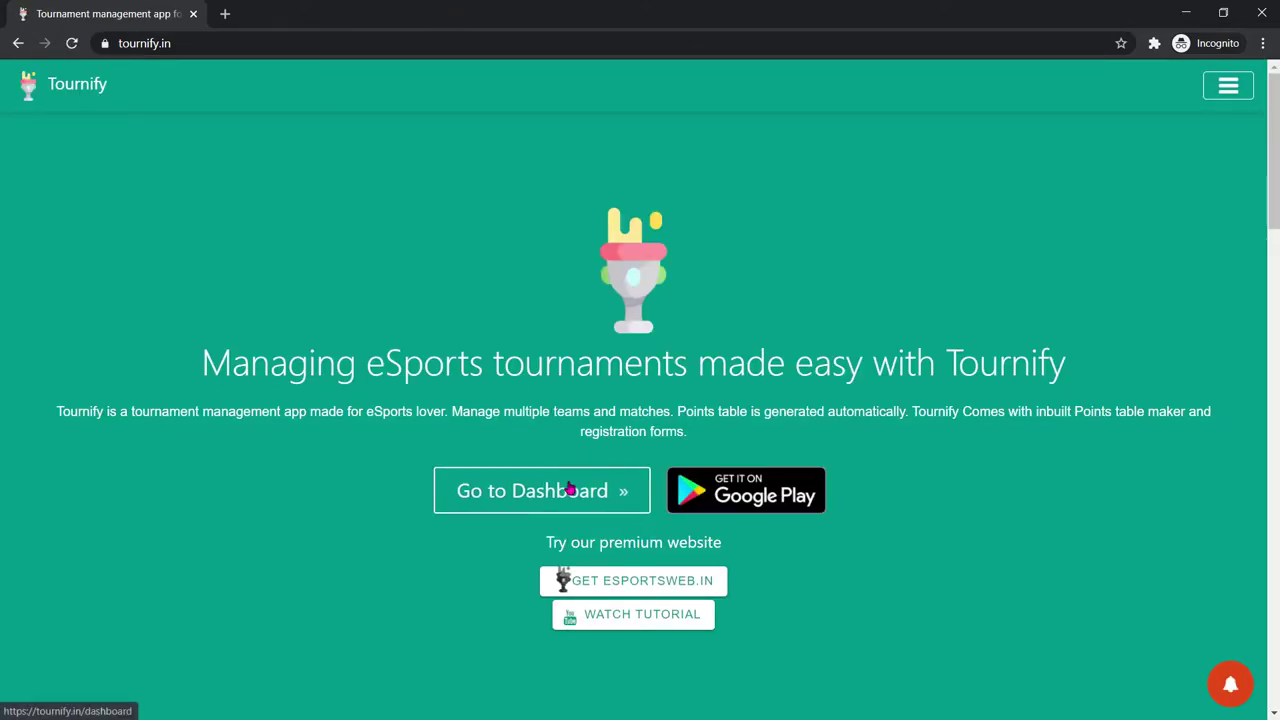
# - View the dashboard's login options and the site menu, and close the Incognito window
pyautogui.click(190, 44)
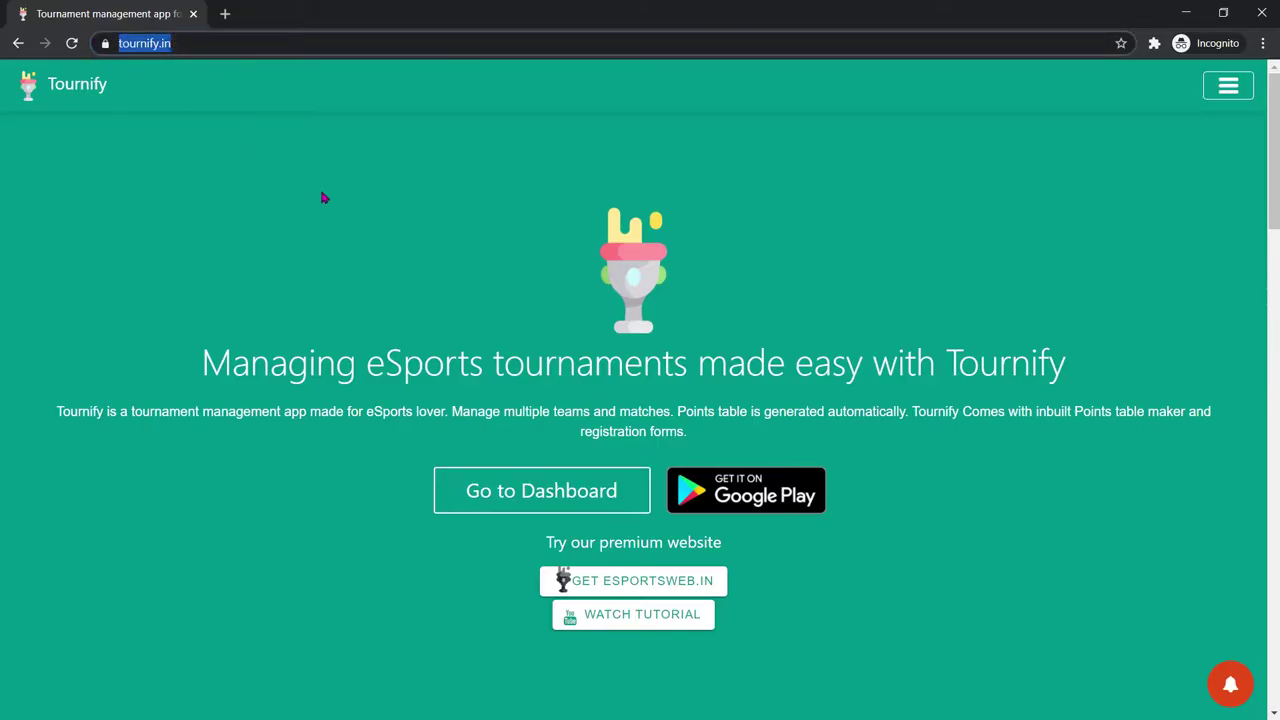
pyautogui.click(541, 491)
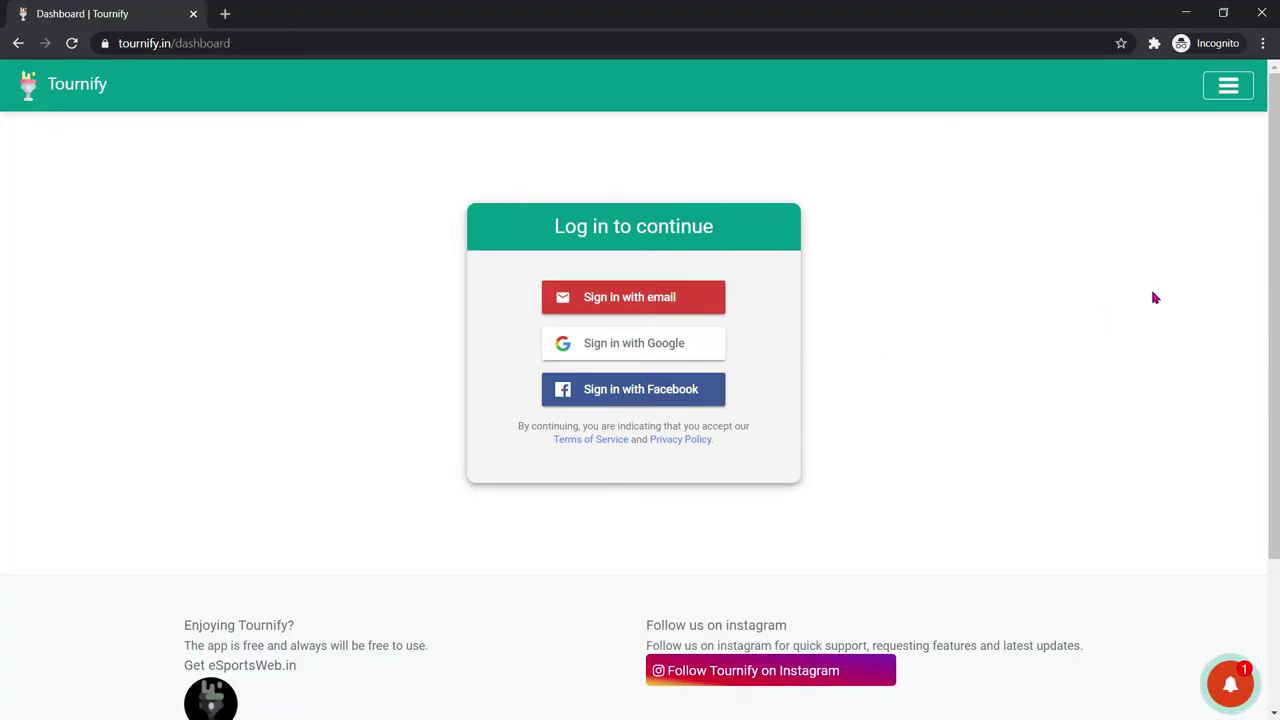
pyautogui.click(1226, 90)
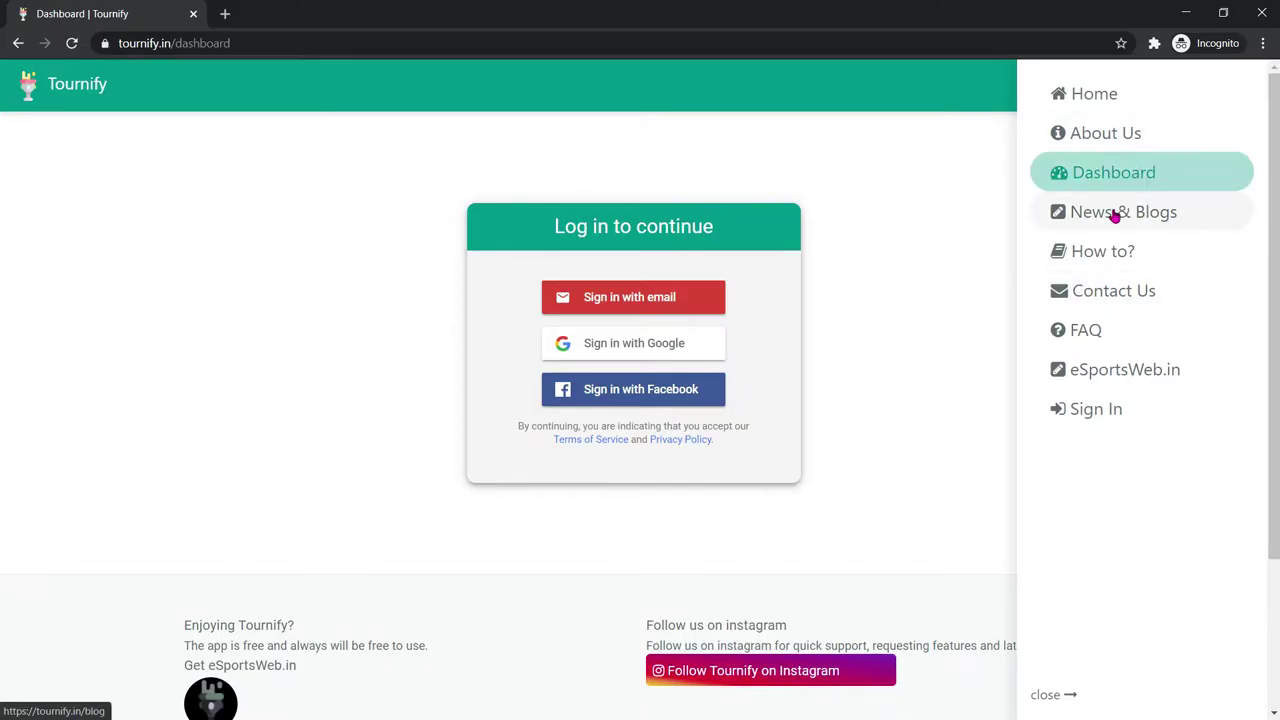
pyautogui.click(929, 189)
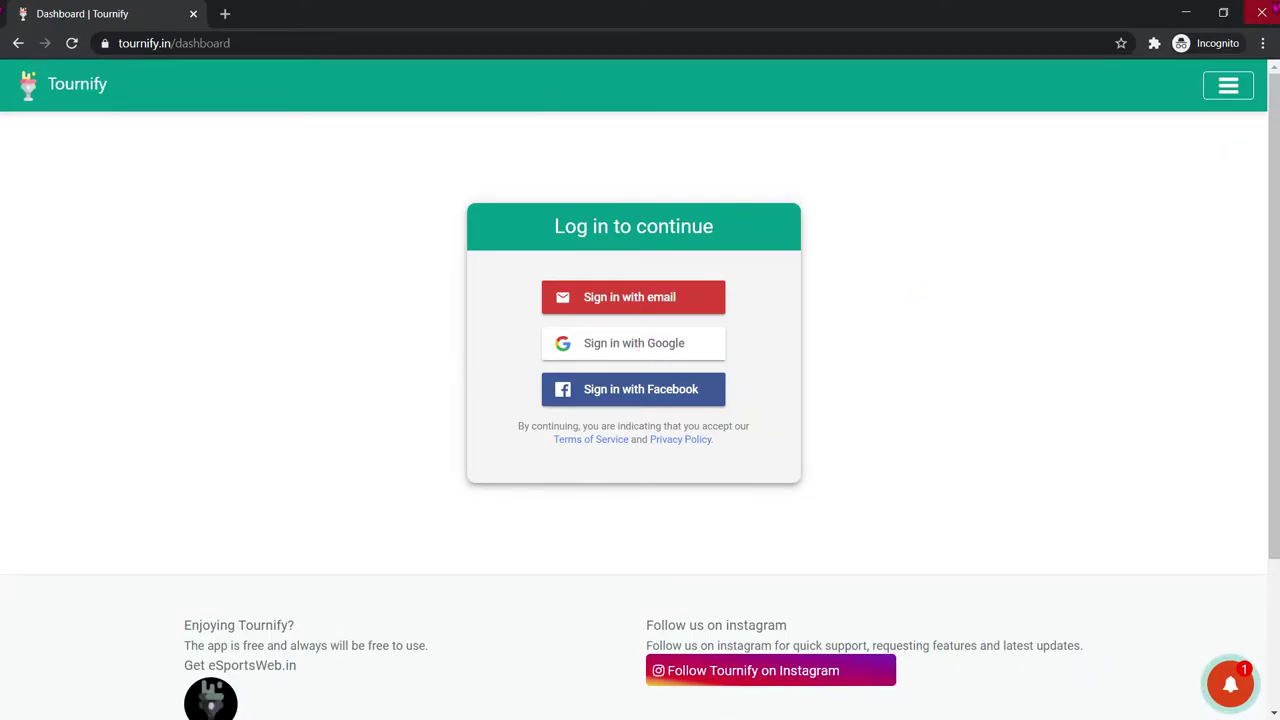
pyautogui.click(1262, 13)
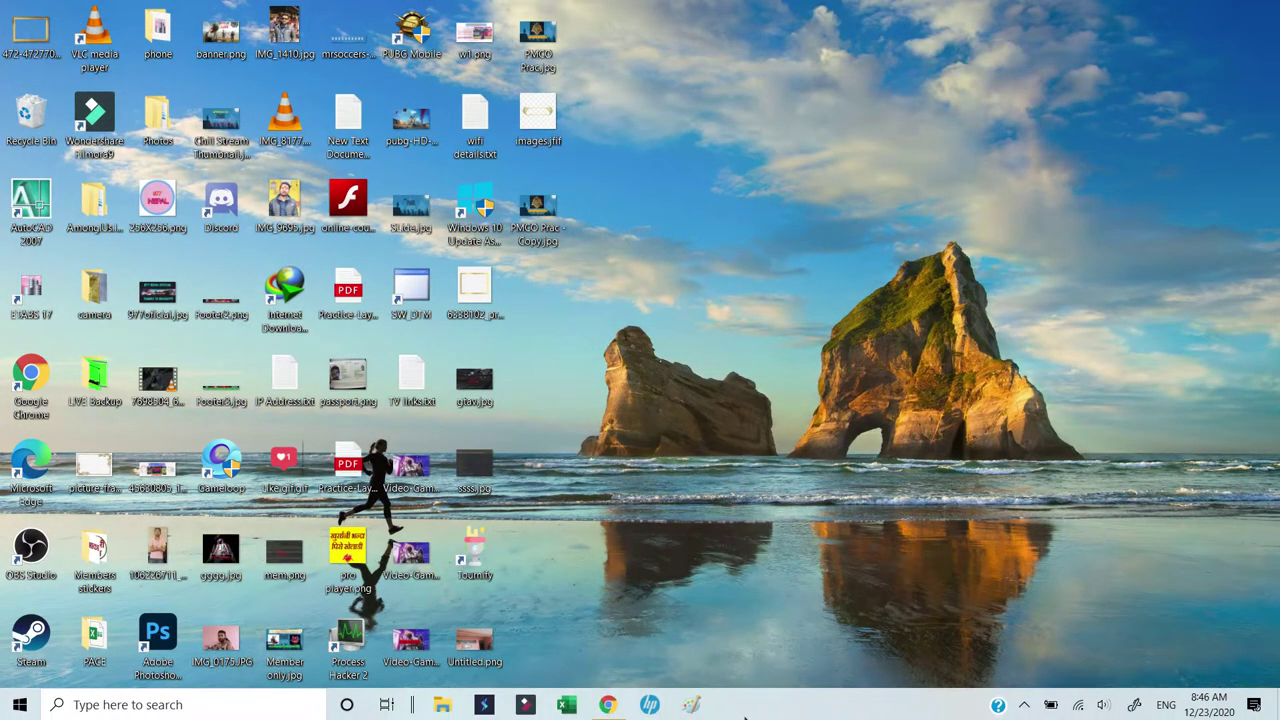
# - Switch to the regular Chrome window and open tournify.in in a new tab
pyautogui.click(607, 705)
pyautogui.click(228, 14)
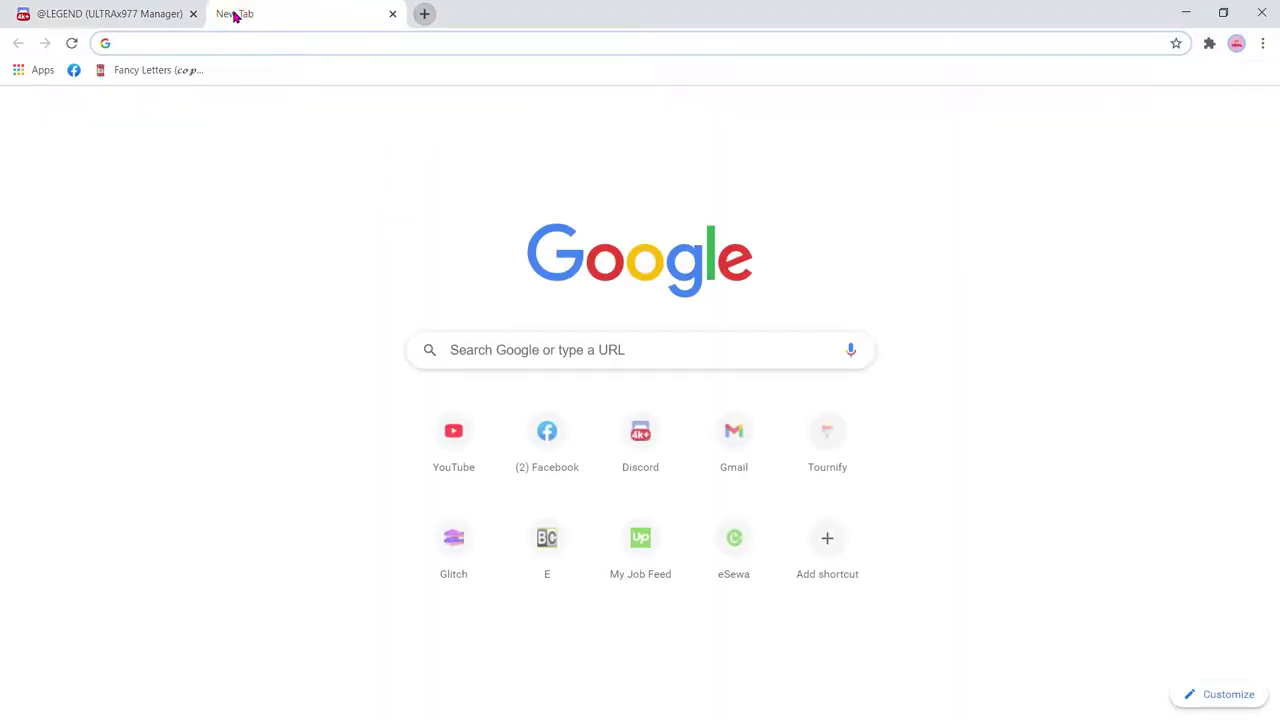
pyautogui.write('t')
pyautogui.press('Return')
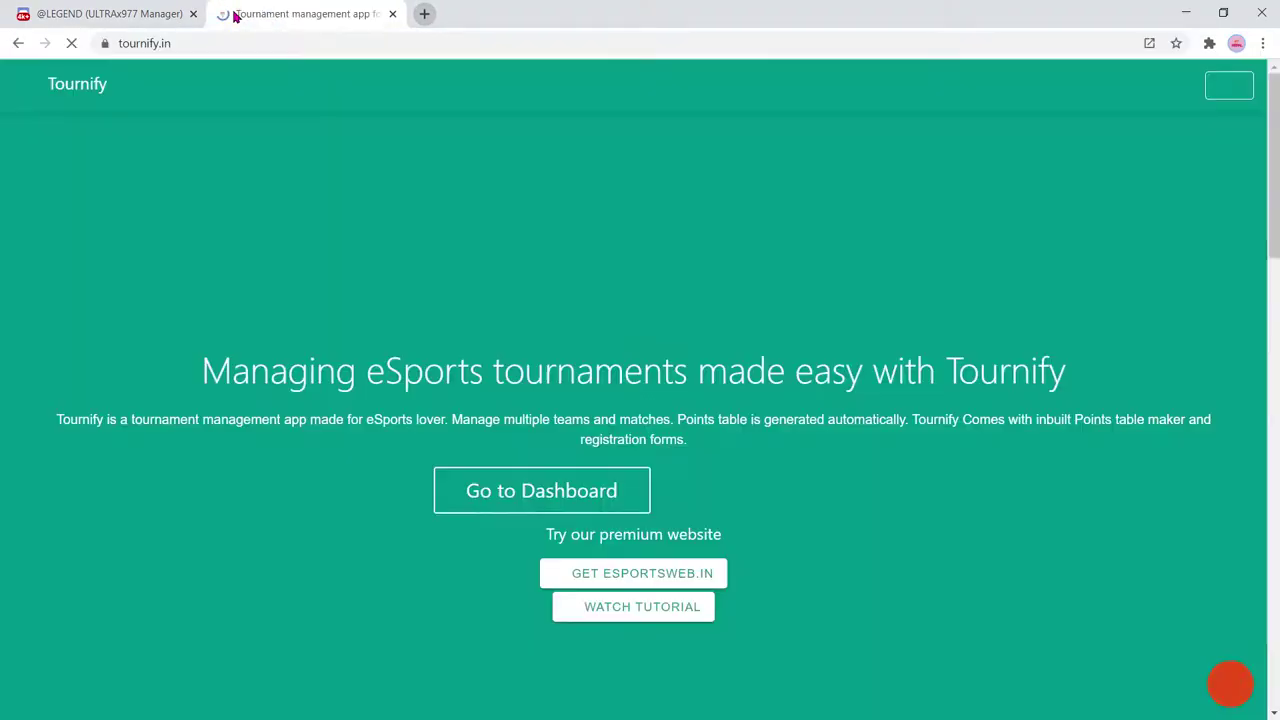
# - Go to the Tournify dashboard and delete the existing ULTRAx977 Daily Advance Scrims 5 PM tournament
pyautogui.click(1236, 100)
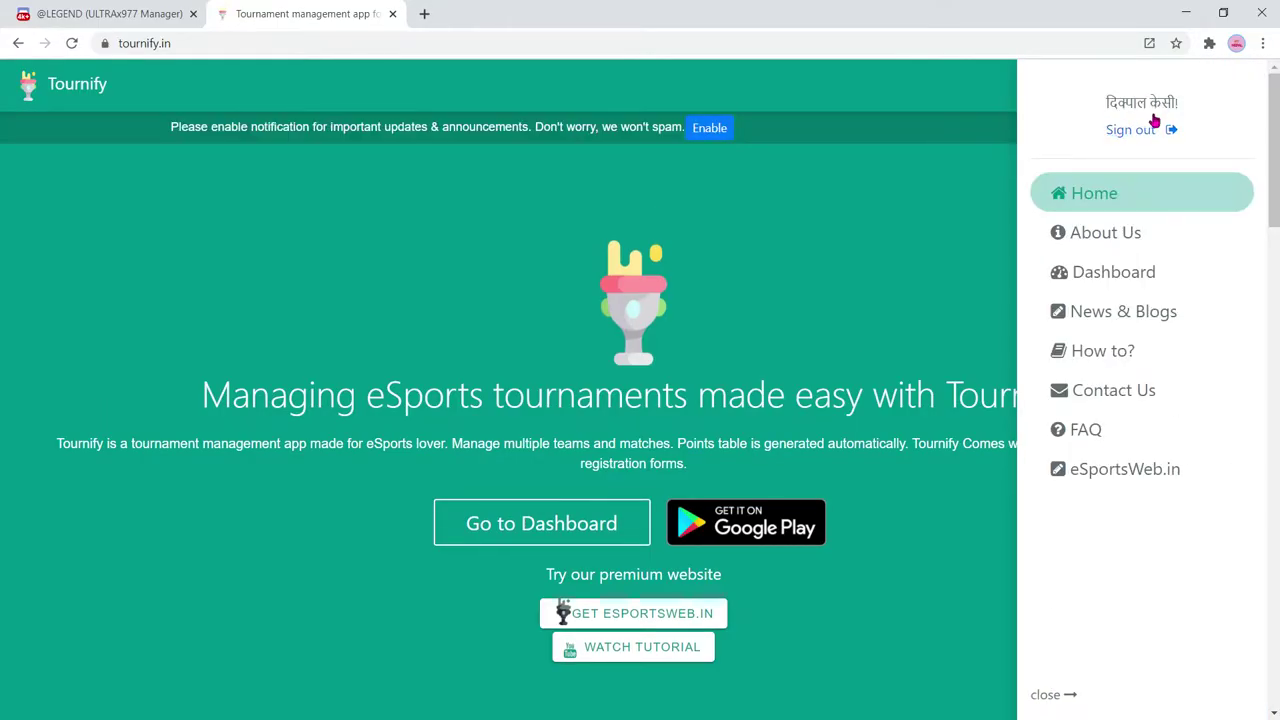
pyautogui.click(897, 231)
pyautogui.click(563, 520)
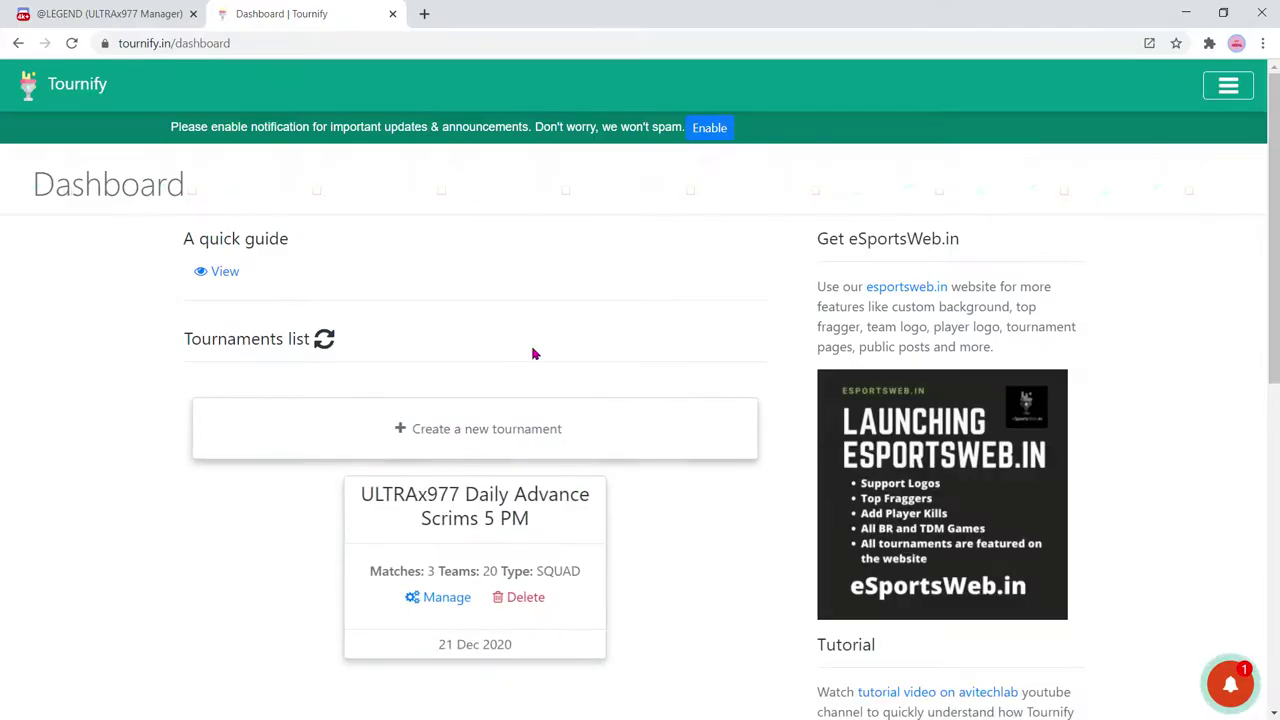
pyautogui.click(522, 597)
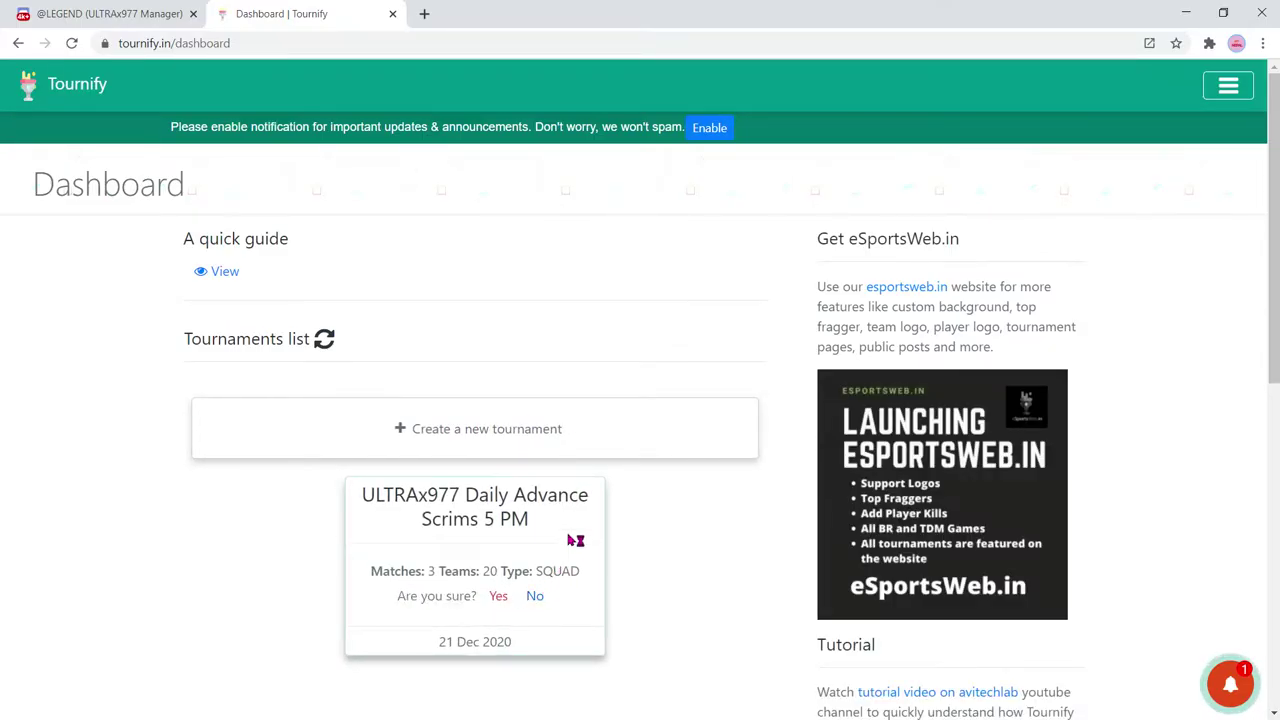
pyautogui.click(499, 596)
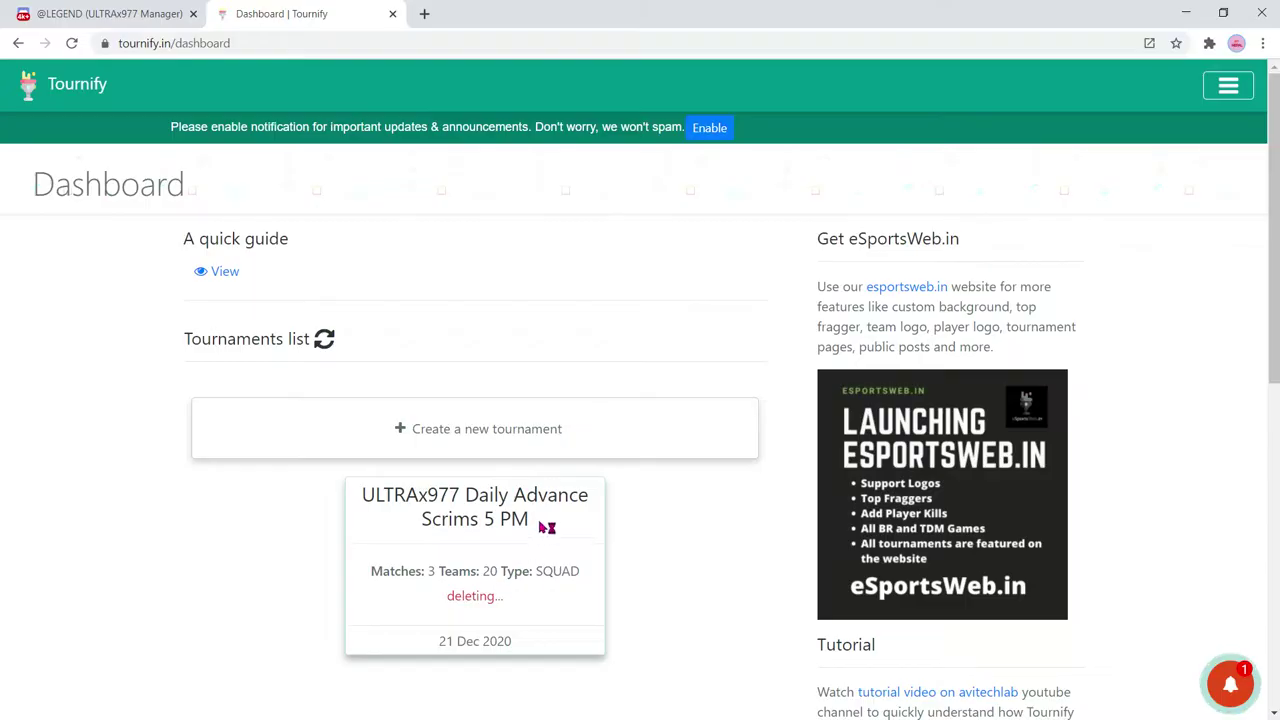
# - Open the form for creating a new tournament from the tournaments list below the quick guide
pyautogui.scroll(-13, 470, 458)
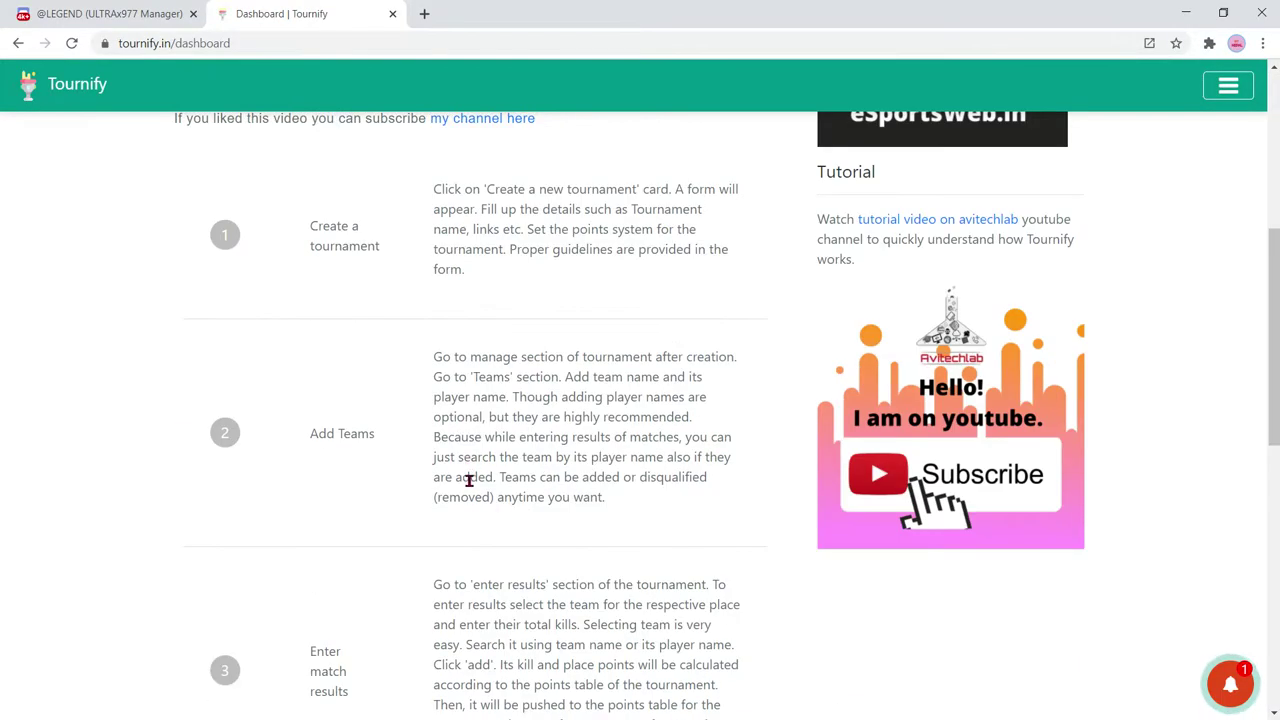
pyautogui.scroll(10, 440, 511)
pyautogui.scroll(-5, 383, 531)
pyautogui.scroll(8, 370, 420)
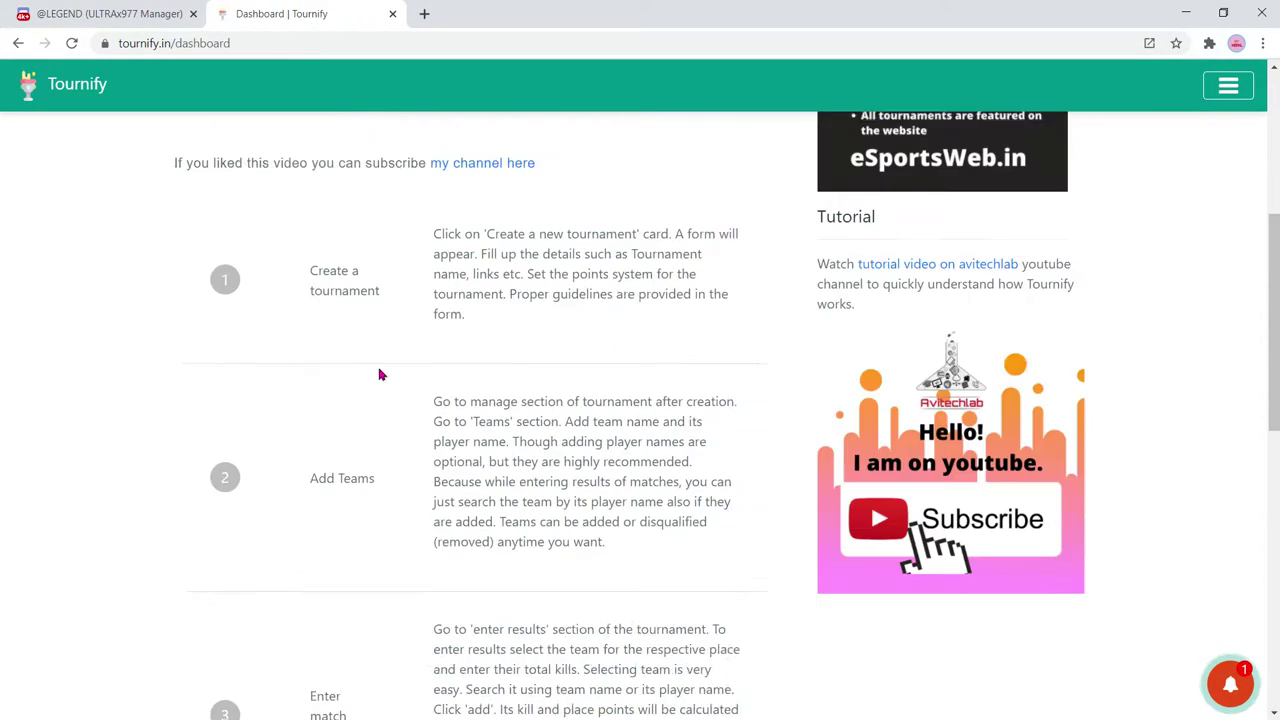
pyautogui.scroll(-5, 340, 435)
pyautogui.scroll(-5, 332, 440)
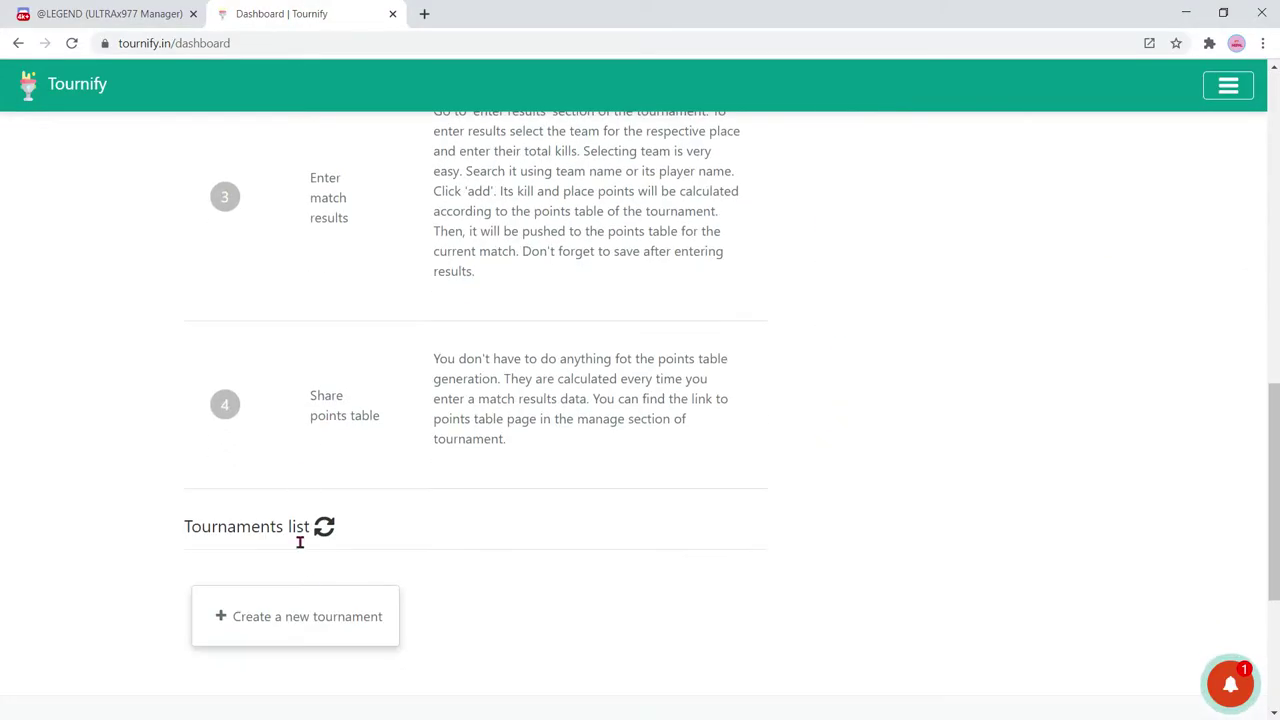
pyautogui.click(317, 614)
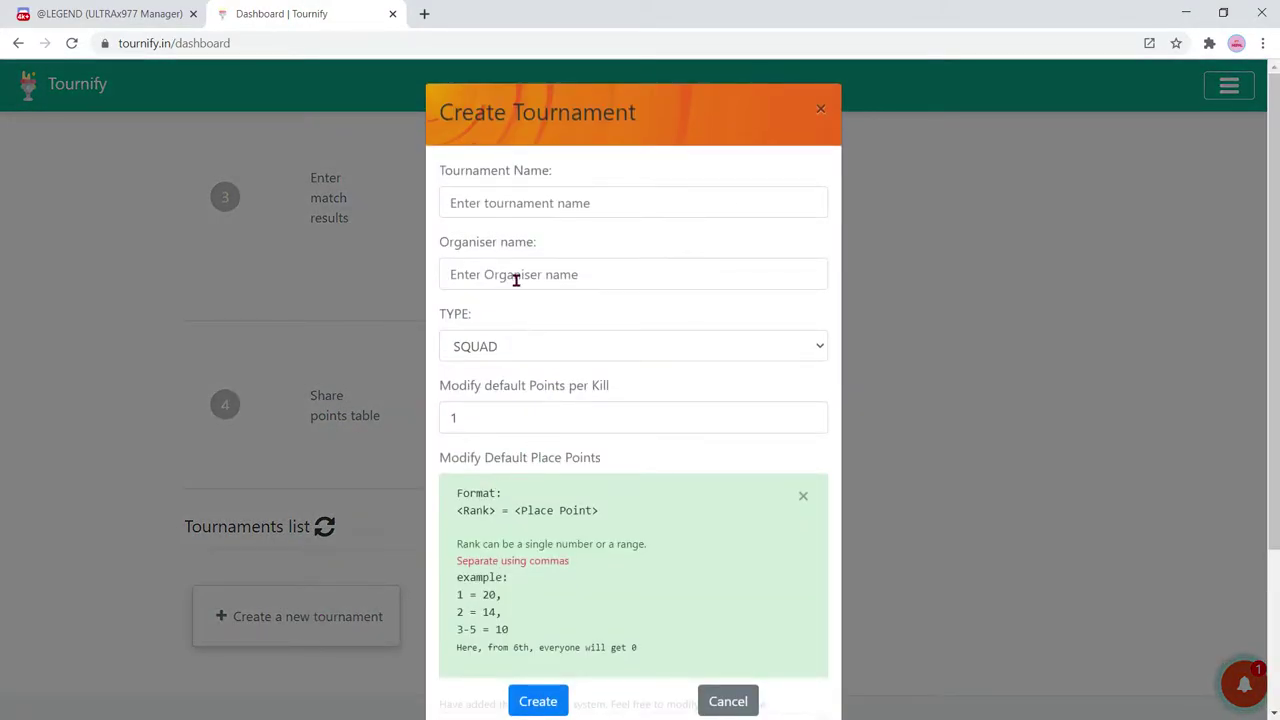
# - Name the tournament ULTRAx977 Daily Advance Scrims 5 PM and set the organiser name to ULTRAx977 Esports
pyautogui.click(519, 205)
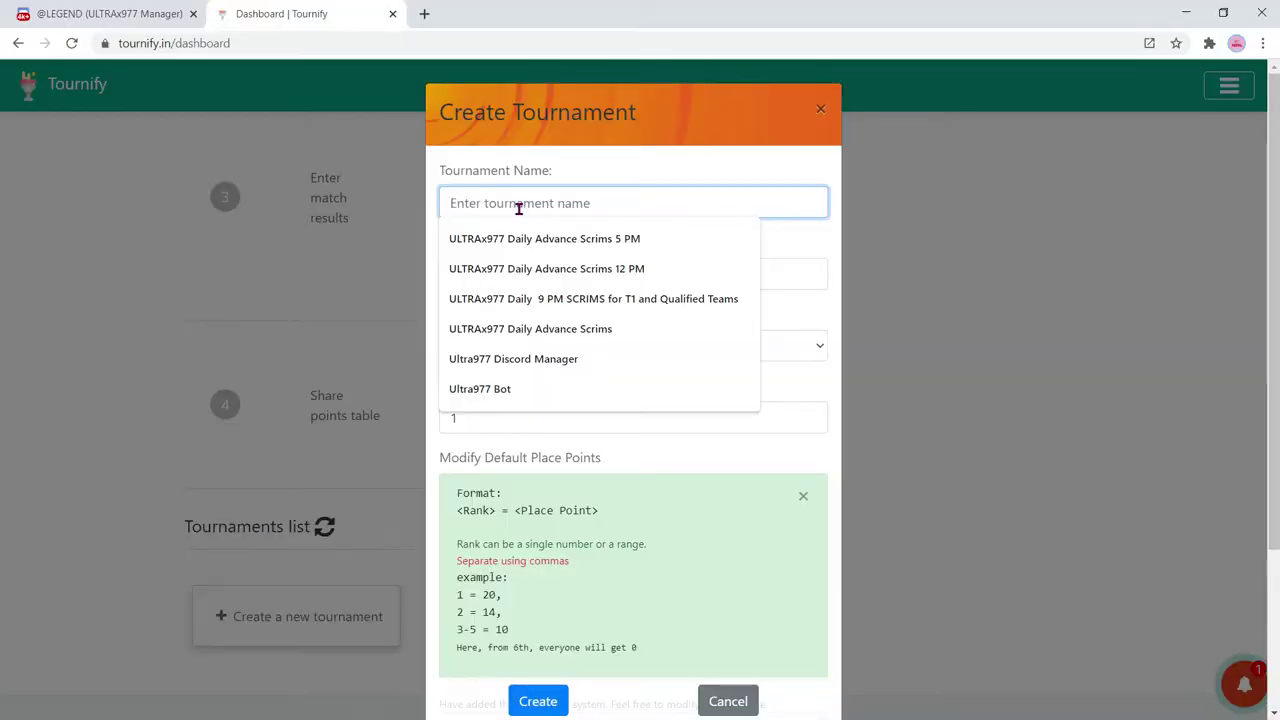
pyautogui.click(563, 239)
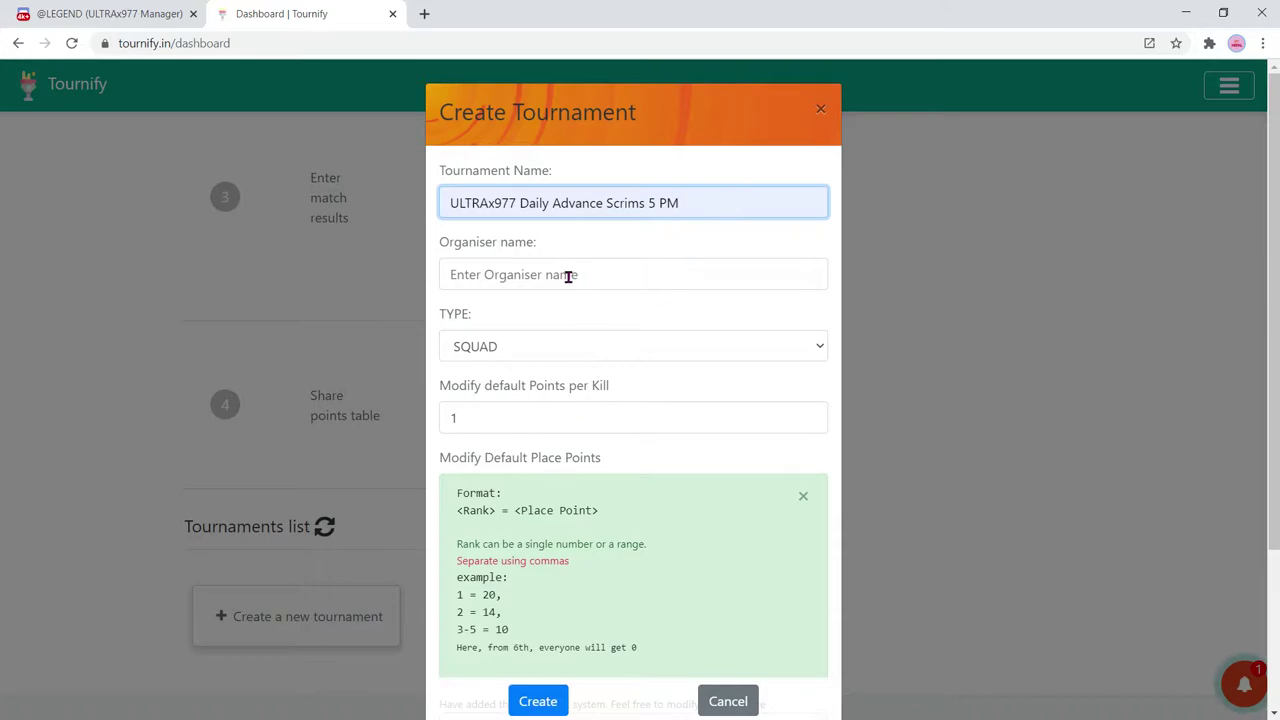
pyautogui.hotkey('alt', 'Tab')
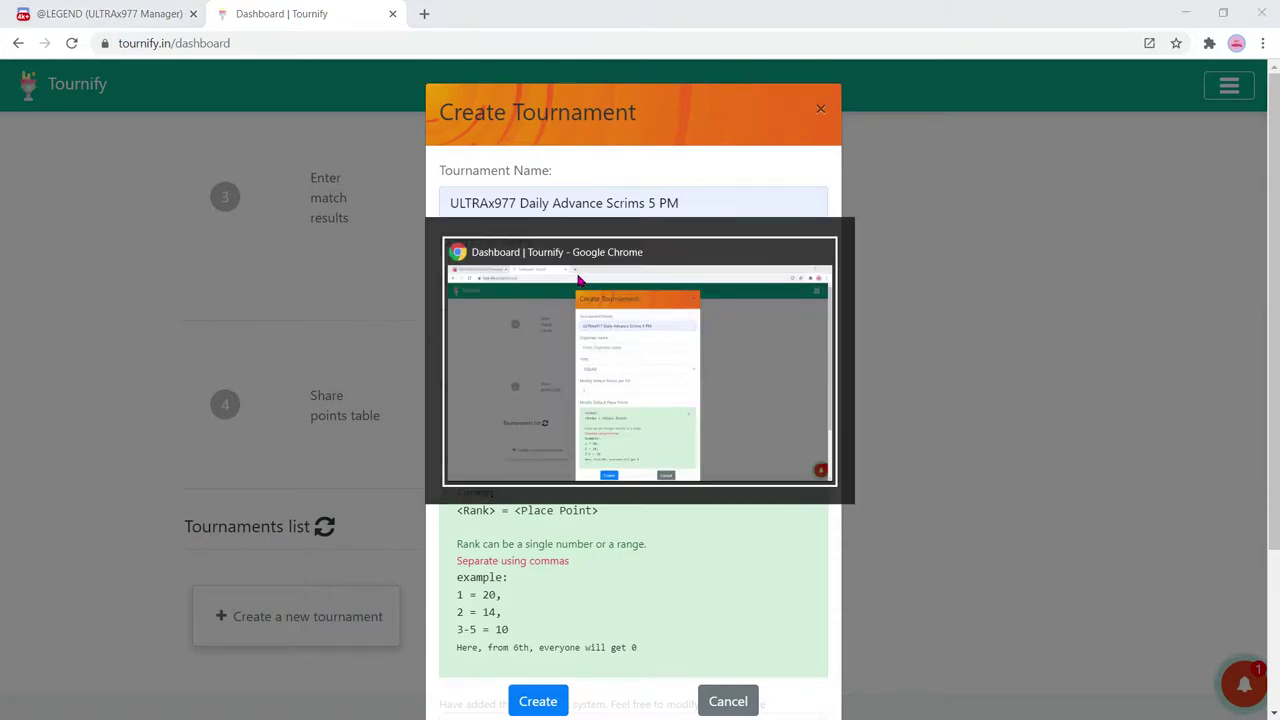
pyautogui.click(595, 277)
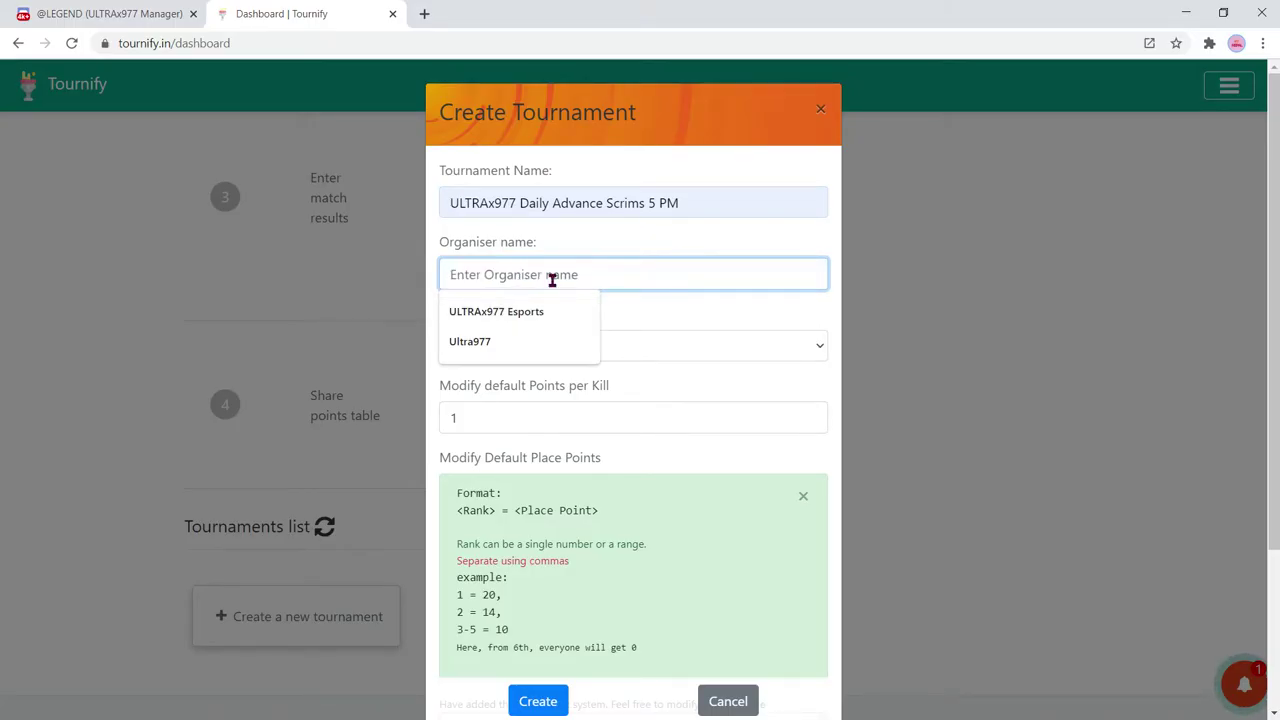
pyautogui.click(531, 314)
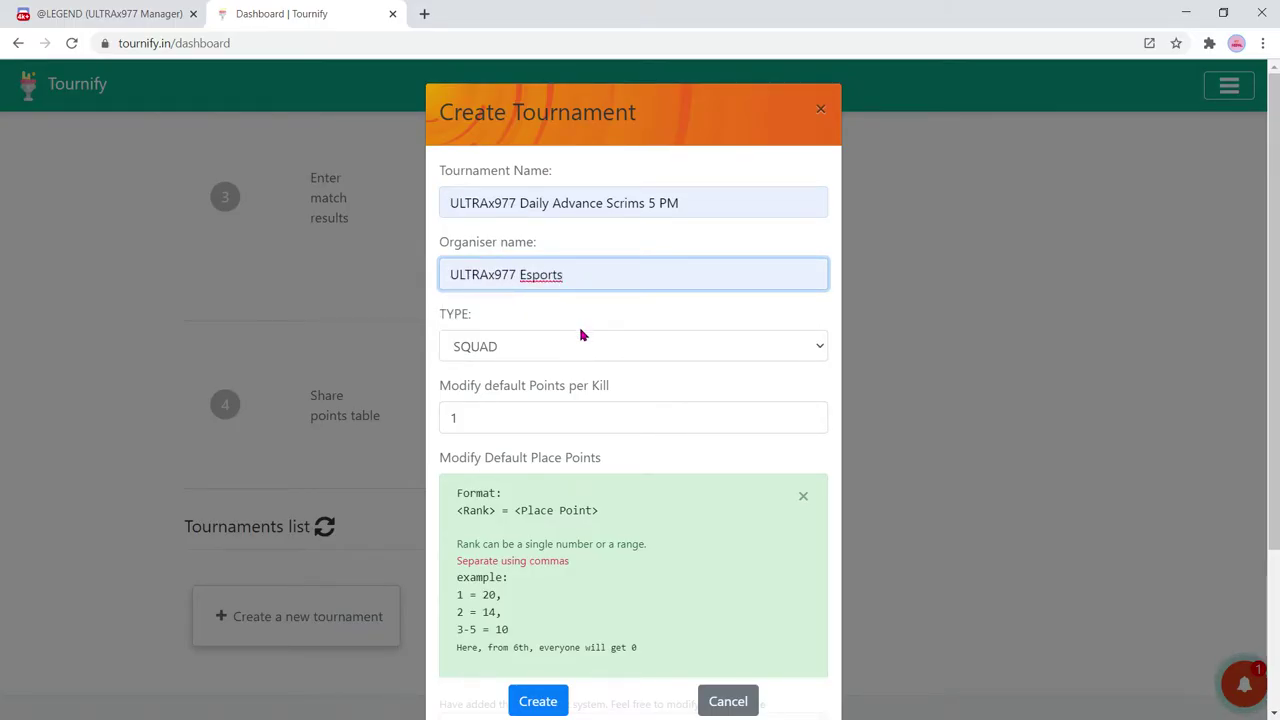
# - Review the default points per kill and the full list of default place points in the tournament form
pyautogui.scroll(-2, 533, 430)
pyautogui.click(555, 544)
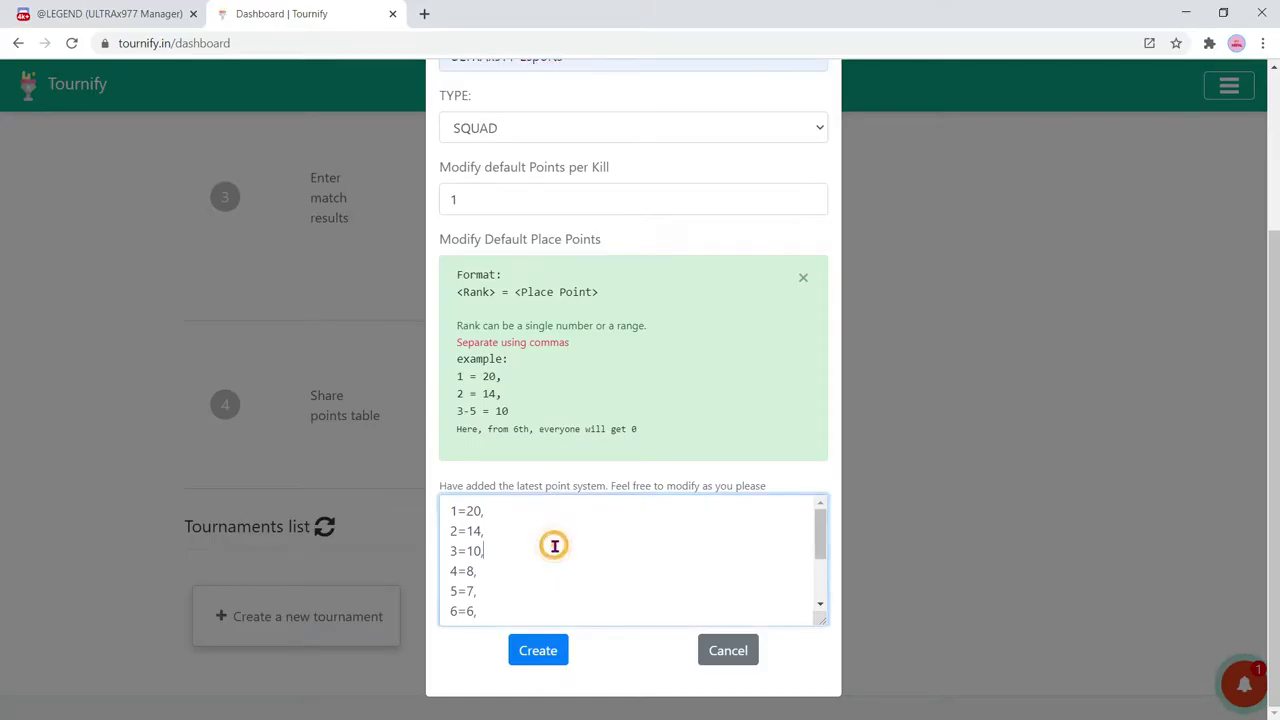
pyautogui.doubleClick(509, 204)
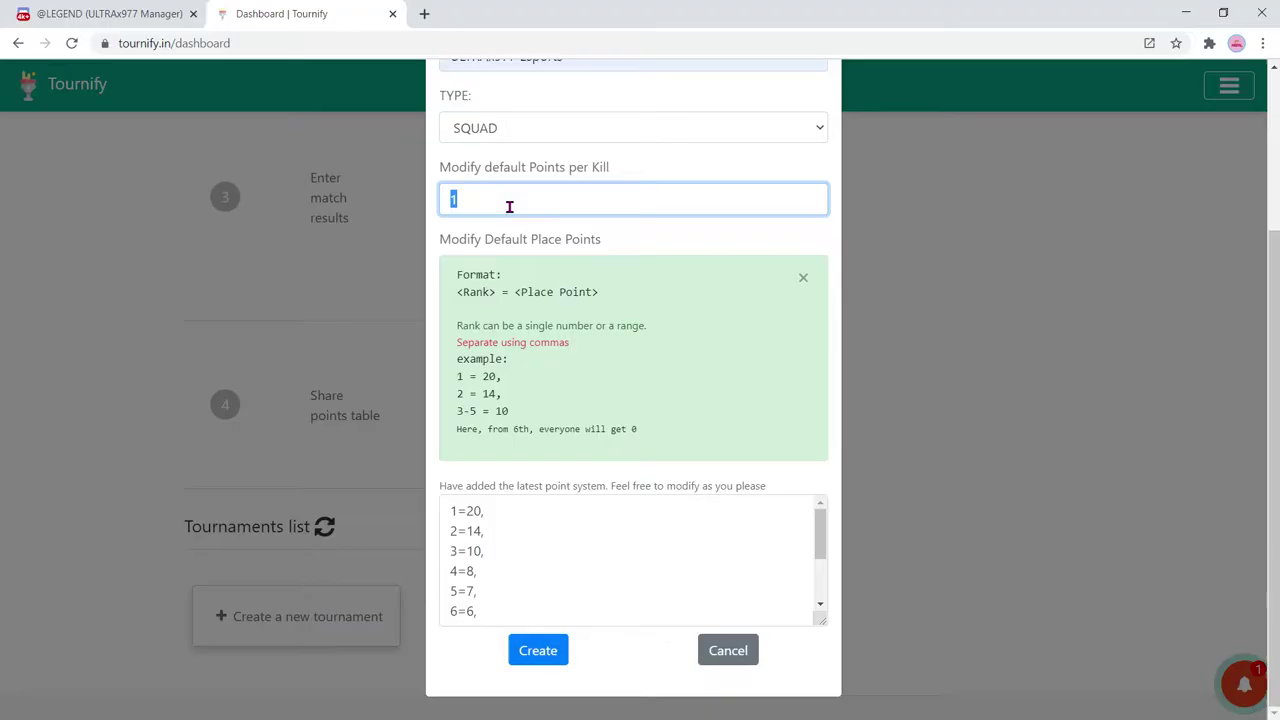
pyautogui.click(489, 206)
pyautogui.click(504, 537)
pyautogui.hotkey('ctrl', 'End')
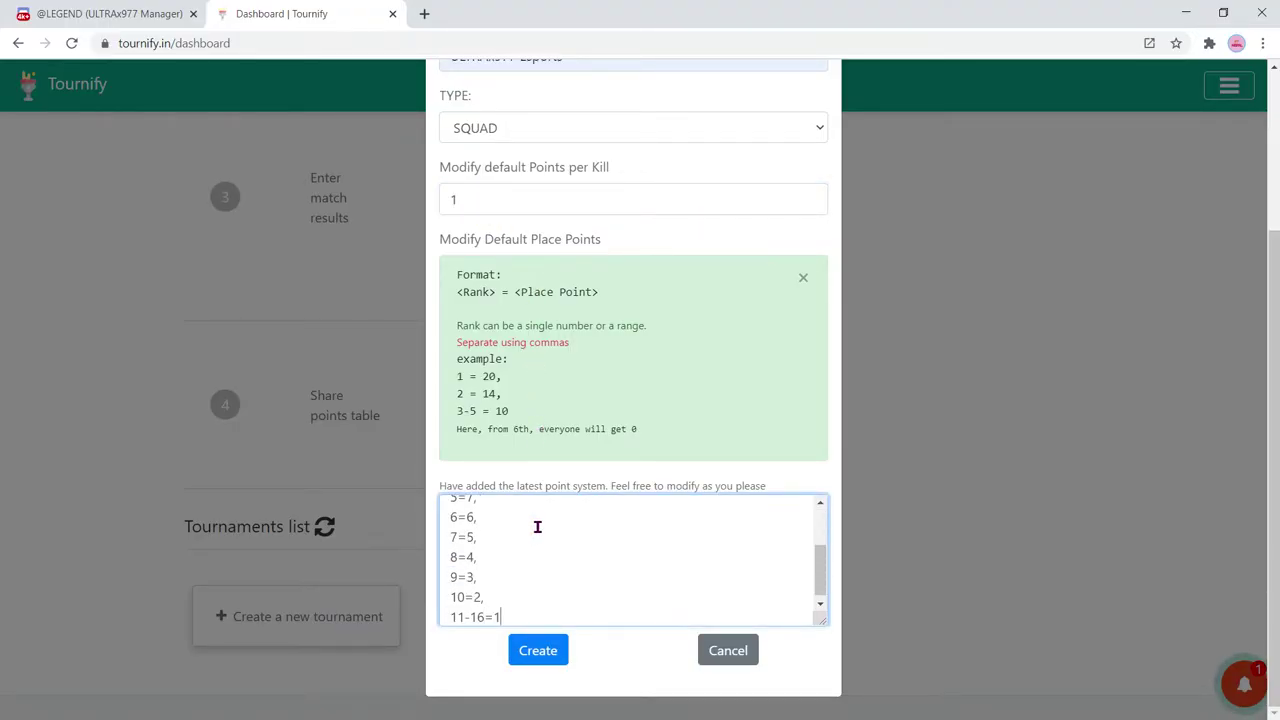
# - Set the place points to 15 for rank 1, 12 for rank 2, 6 for rank 5, 4 for rank 6 and 2 for rank 7
pyautogui.hotkey('ctrl', 'Home')
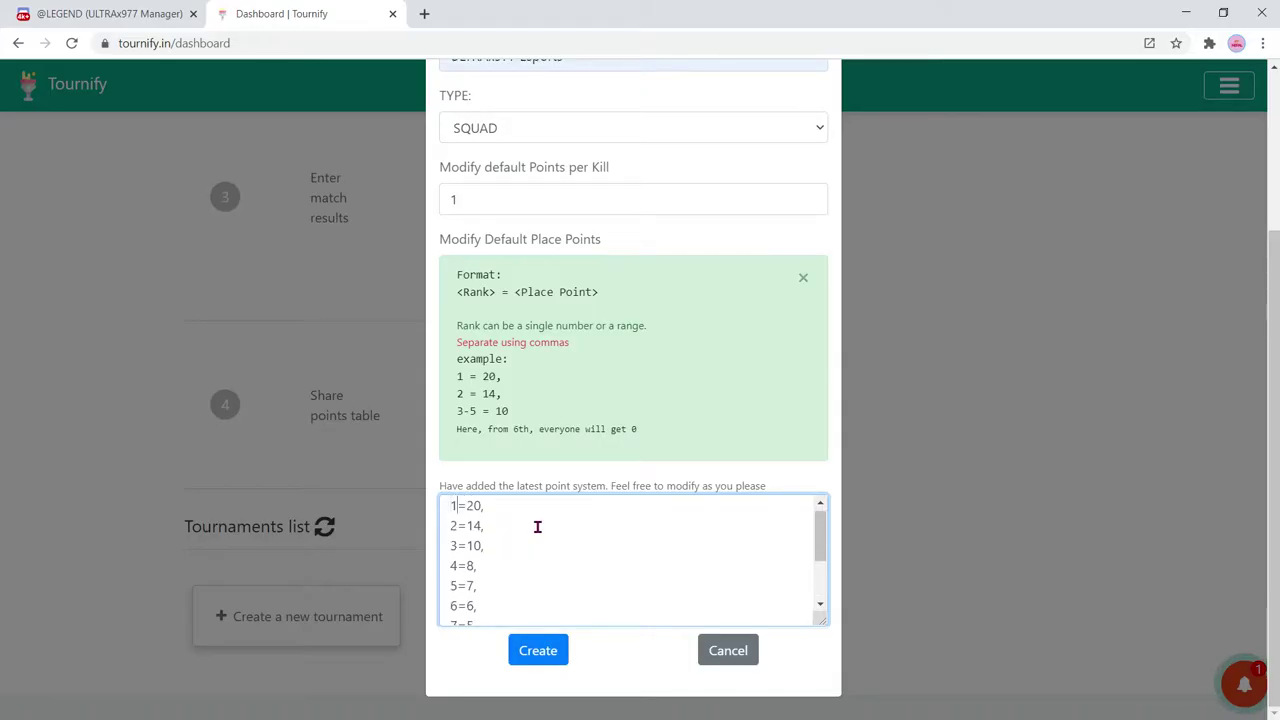
pyautogui.hotkey('shift', 'Left')
pyautogui.hotkey('shift', 'Left')
pyautogui.write('15')
pyautogui.press('Down')
pyautogui.hotkey('shift', 'Left')
pyautogui.press('Down')
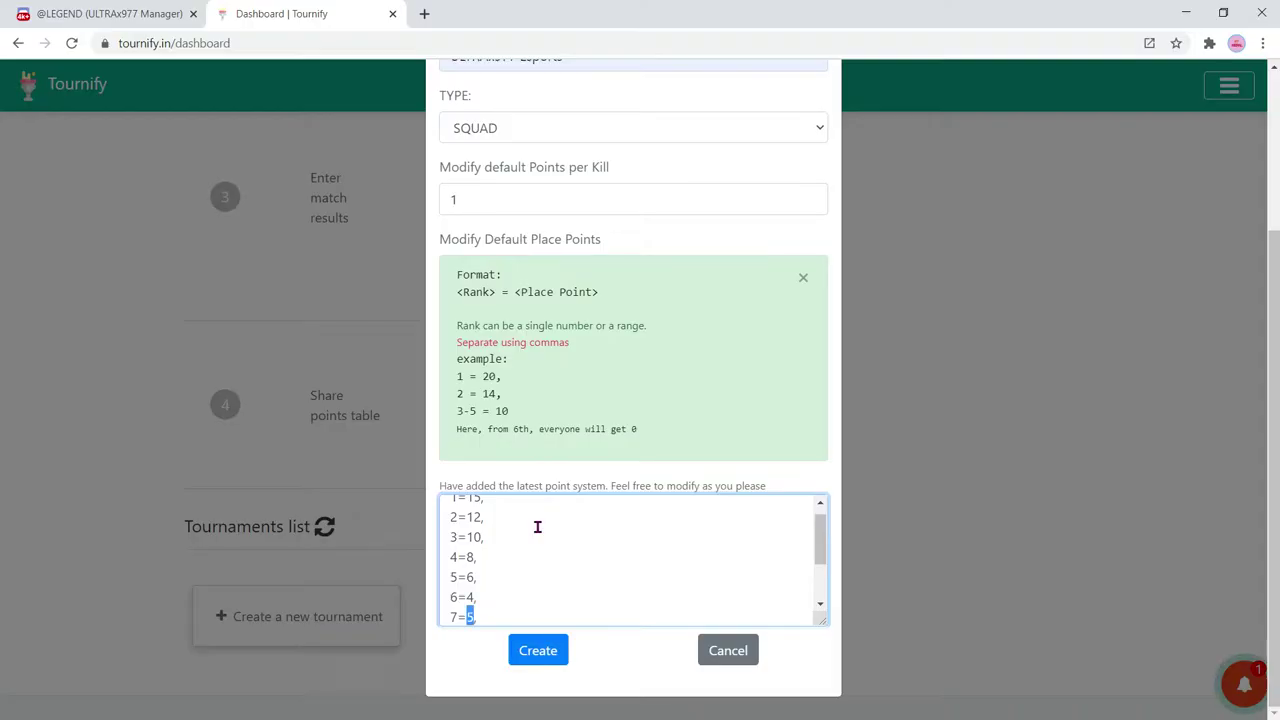
pyautogui.press('Down')
pyautogui.press('Down')
pyautogui.press('Down')
pyautogui.press('Down')
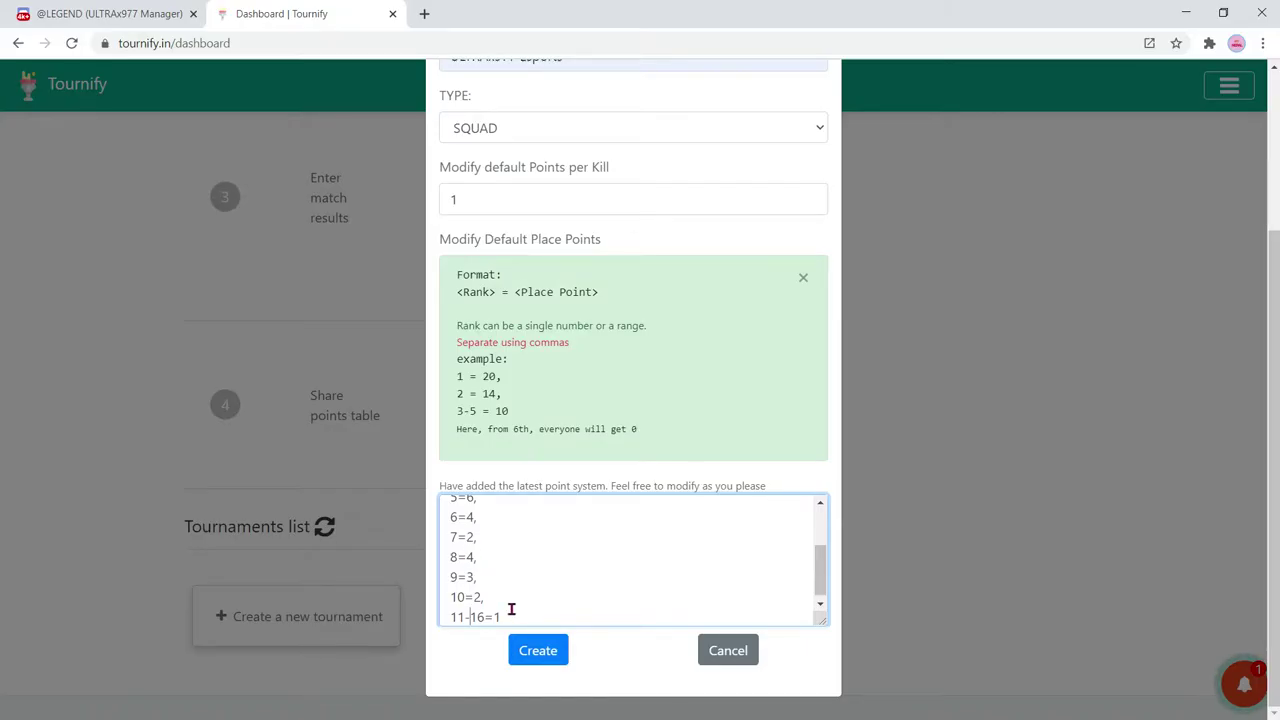
# - Replace all place point entries from rank 8 onward with the single range 8-12=1
pyautogui.moveTo(500, 616); pyautogui.dragTo(452, 573)
pyautogui.press('BackSpace')
pyautogui.press('BackSpace')
pyautogui.press('BackSpace')
pyautogui.press('BackSpace')
pyautogui.press('BackSpace')
pyautogui.press('BackSpace')
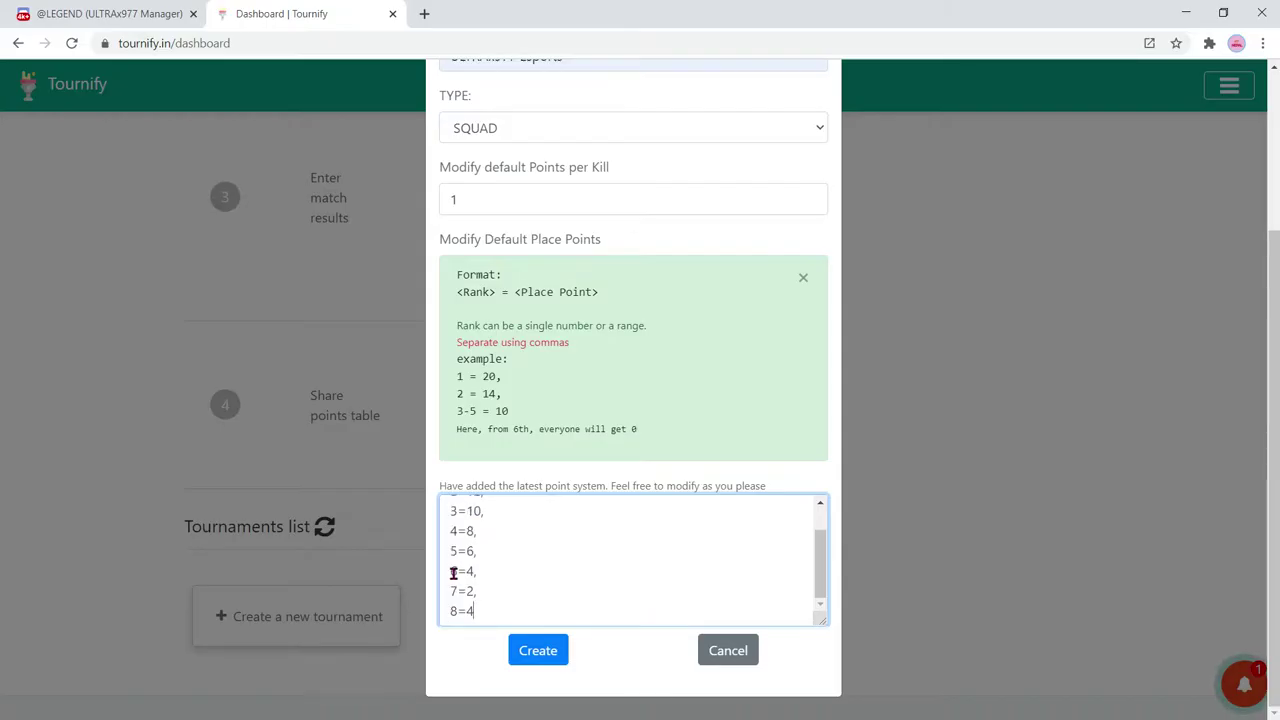
pyautogui.write('8')
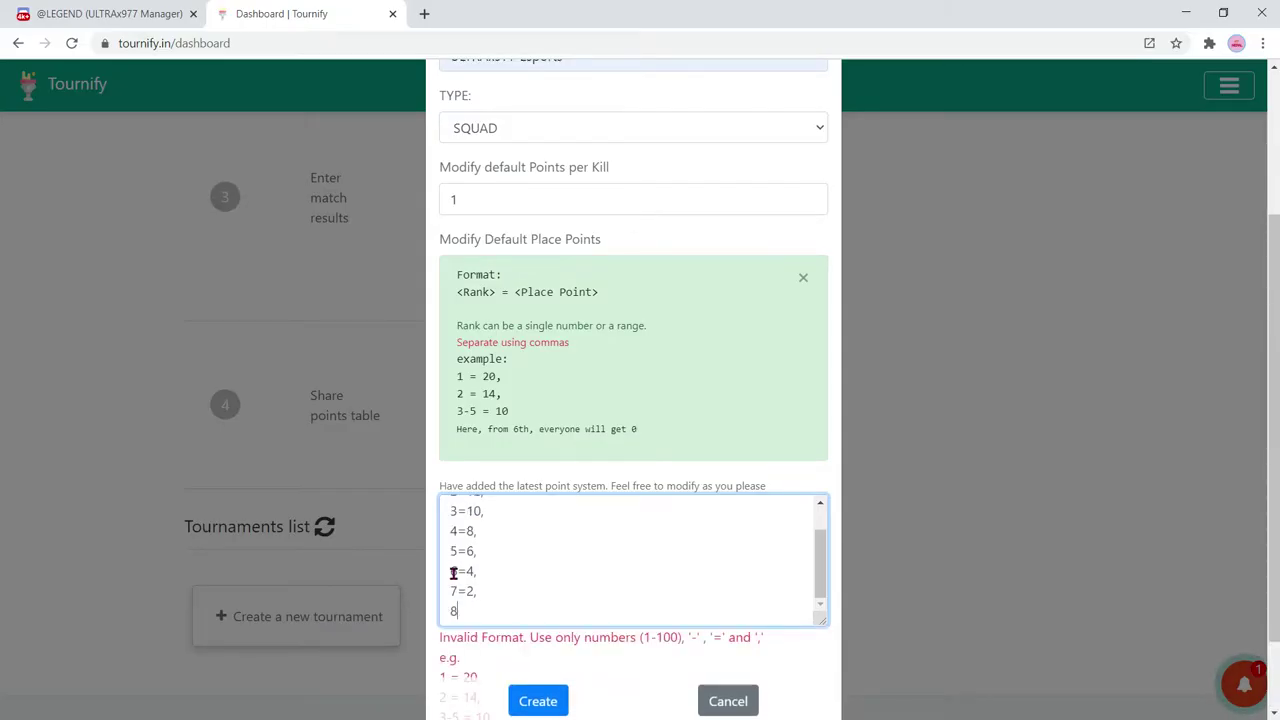
pyautogui.write('-12=1')
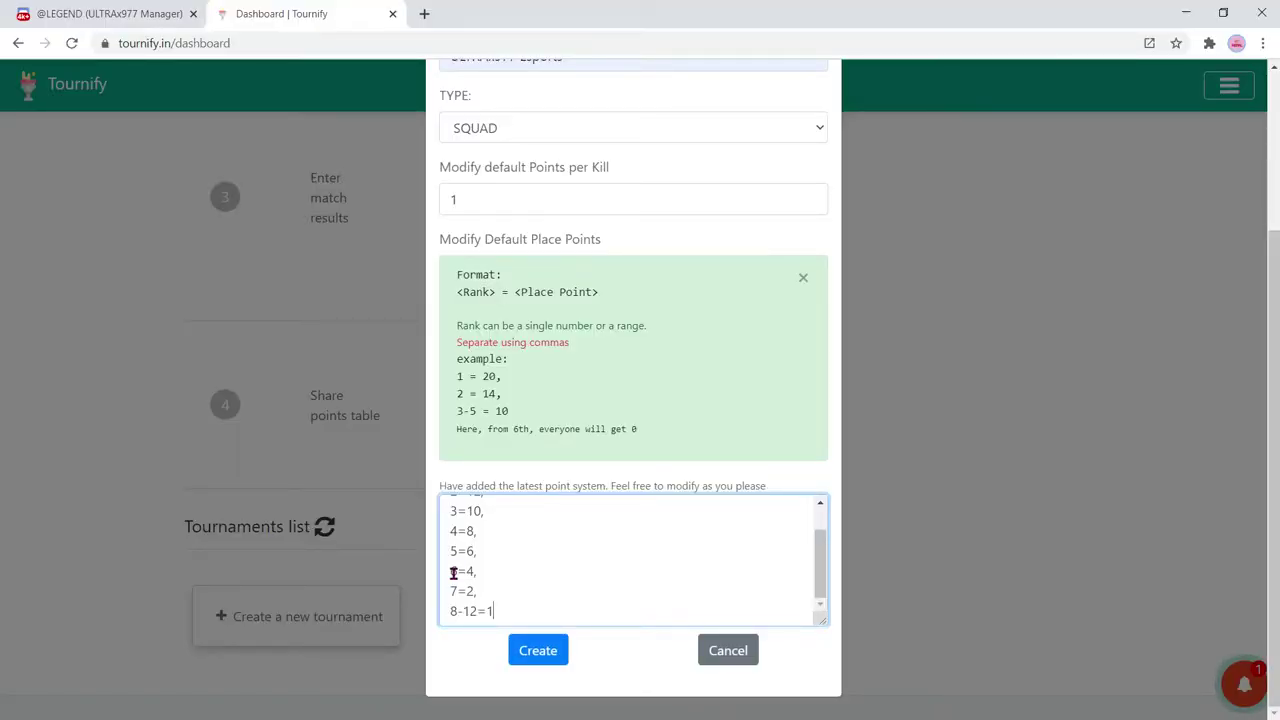
# - Check the place points format example for how ranks outside the listed entries are scored
pyautogui.press('Return')
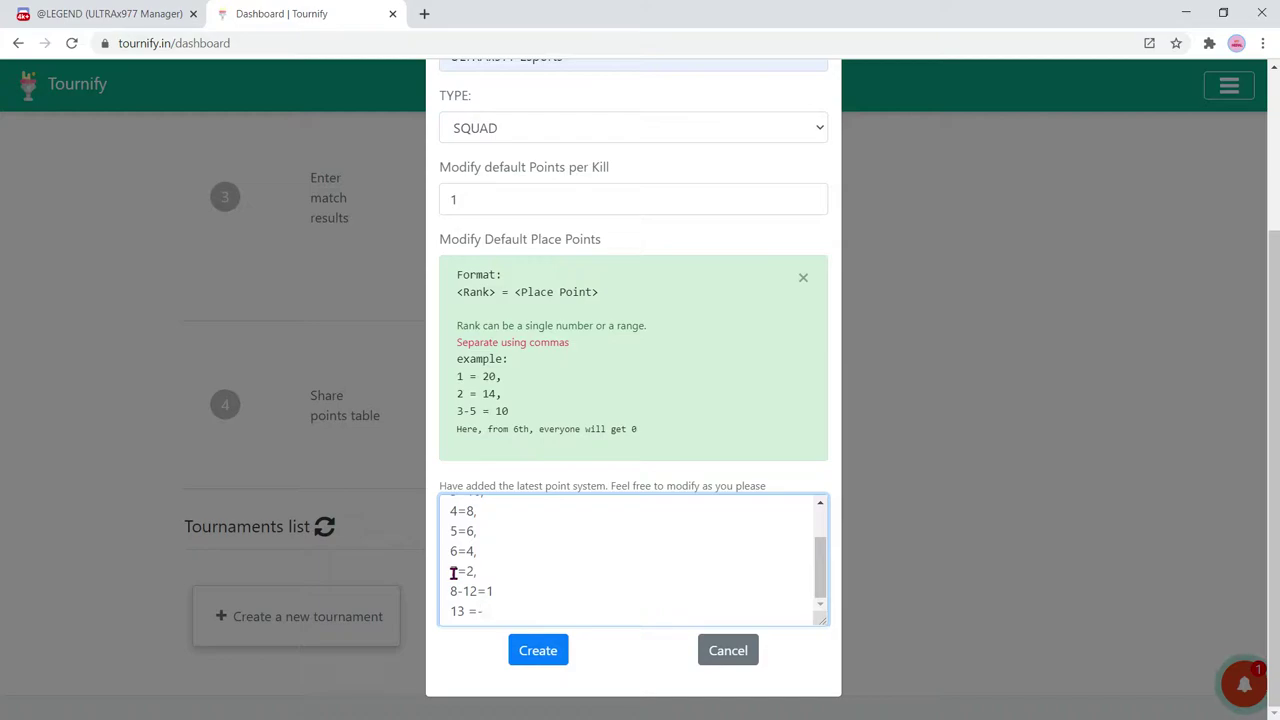
pyautogui.press('BackSpace')
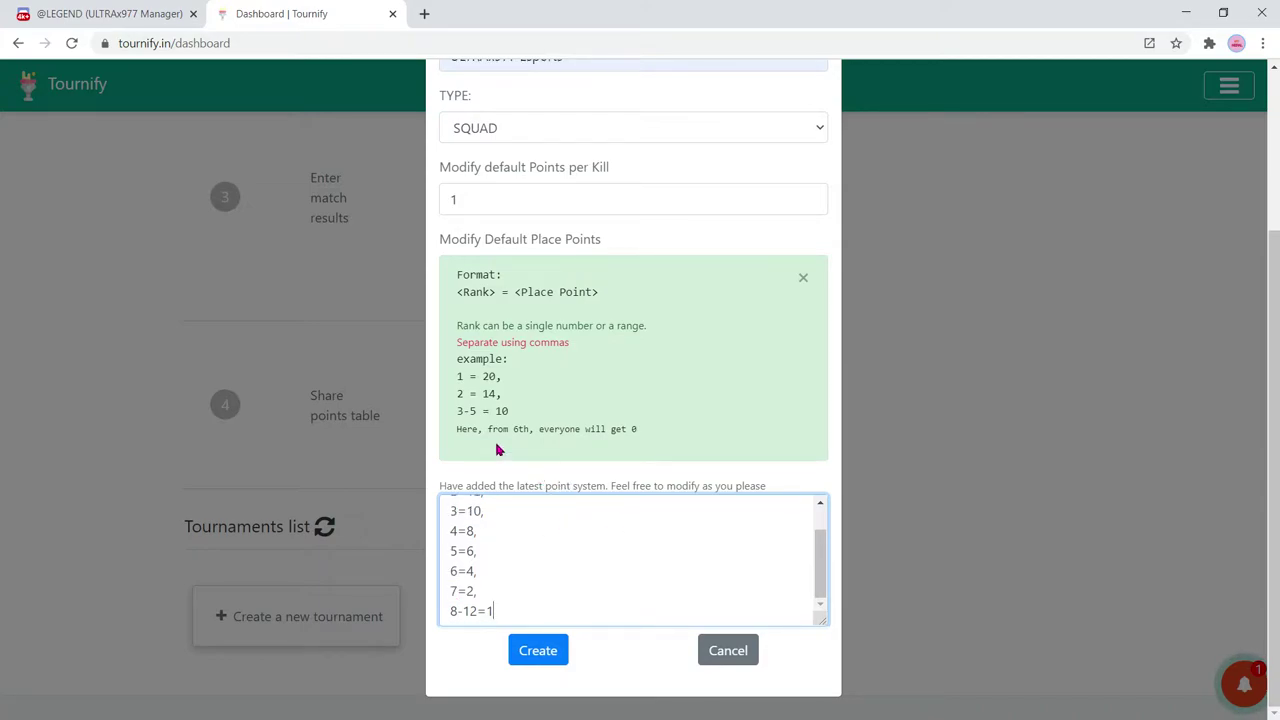
pyautogui.moveTo(487, 432); pyautogui.dragTo(644, 430)
pyautogui.moveTo(457, 377); pyautogui.dragTo(531, 414)
pyautogui.click(586, 410)
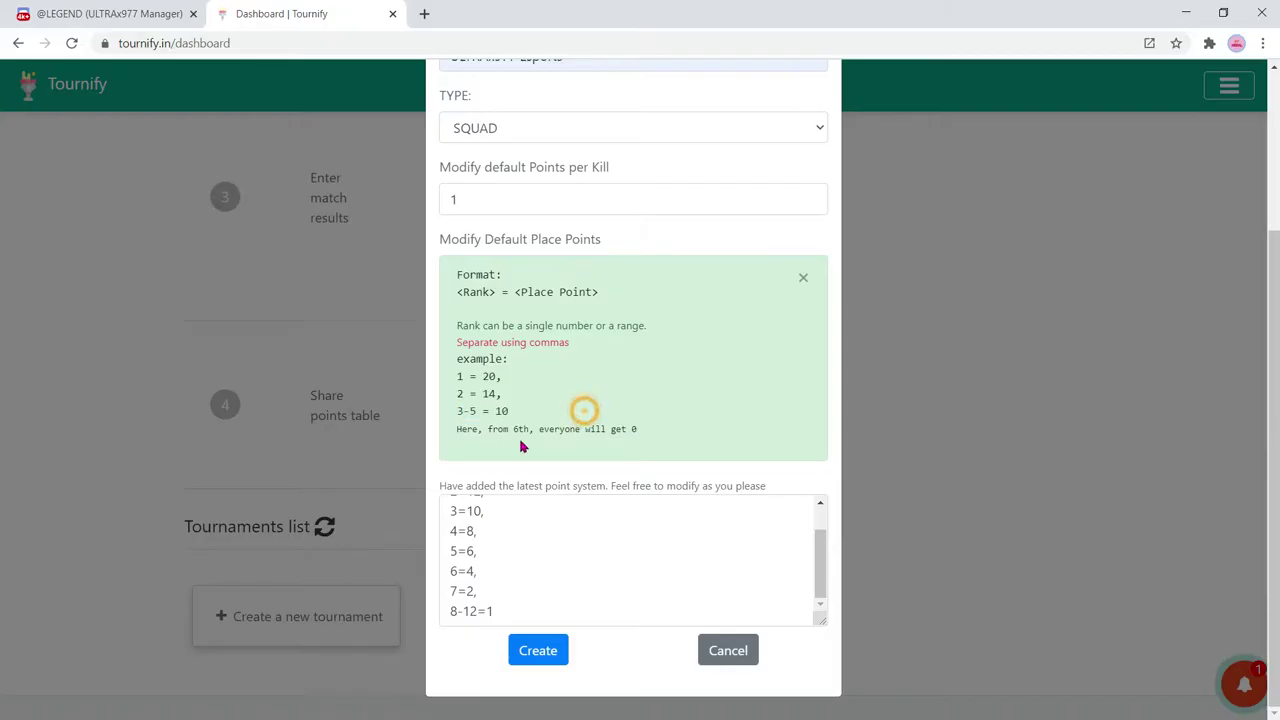
pyautogui.moveTo(501, 429); pyautogui.dragTo(787, 429)
pyautogui.click(596, 487)
pyautogui.click(530, 606)
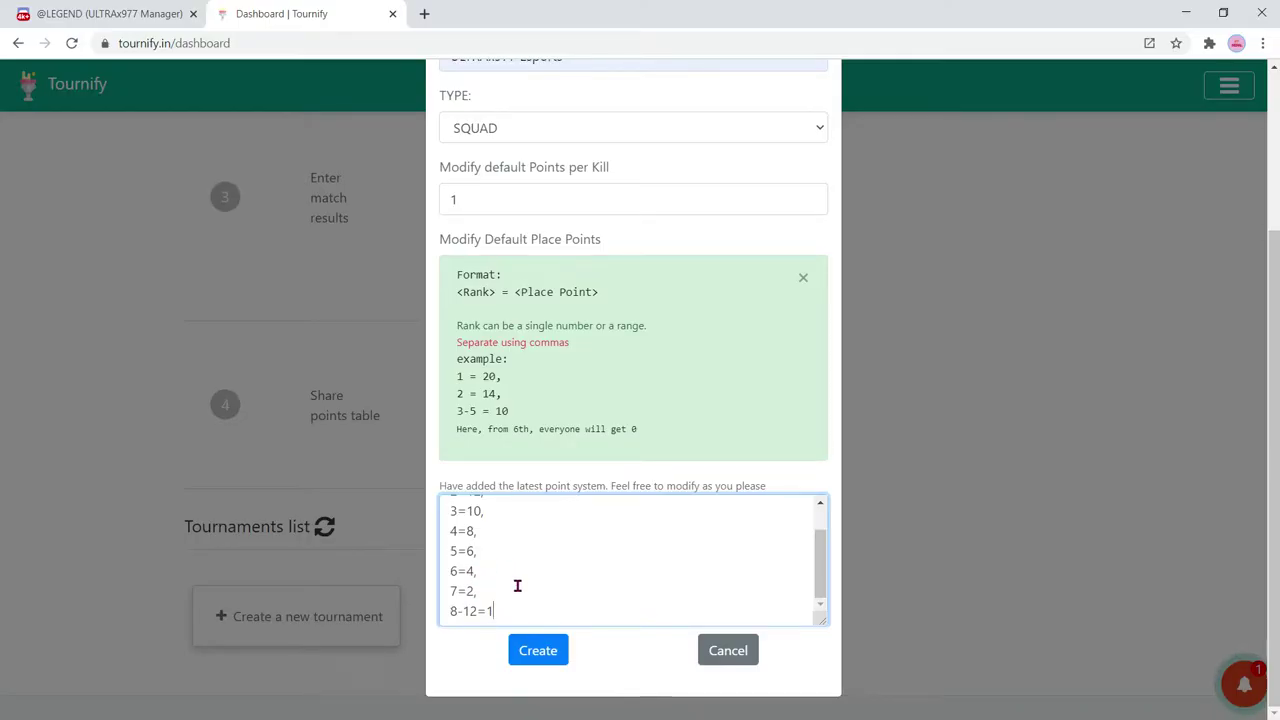
# - Create the tournament and check its default place points in the tournament settings
pyautogui.click(545, 657)
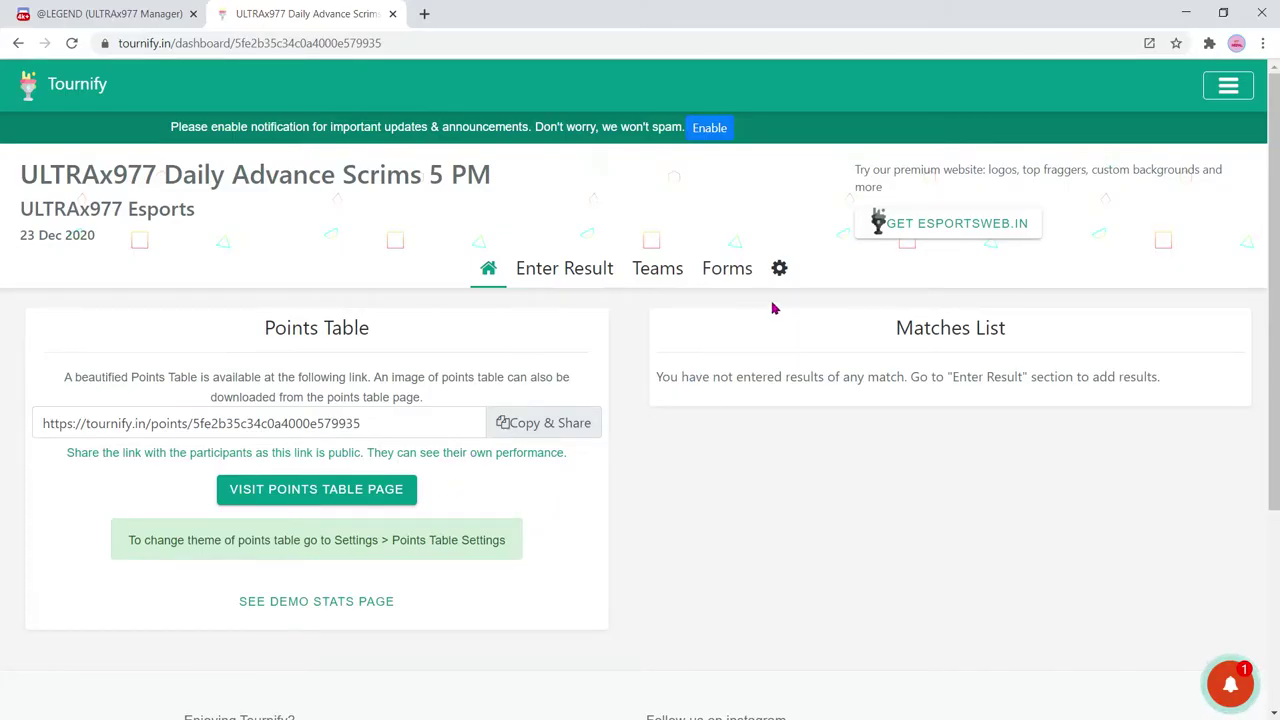
pyautogui.click(779, 268)
pyautogui.scroll(-5, 520, 451)
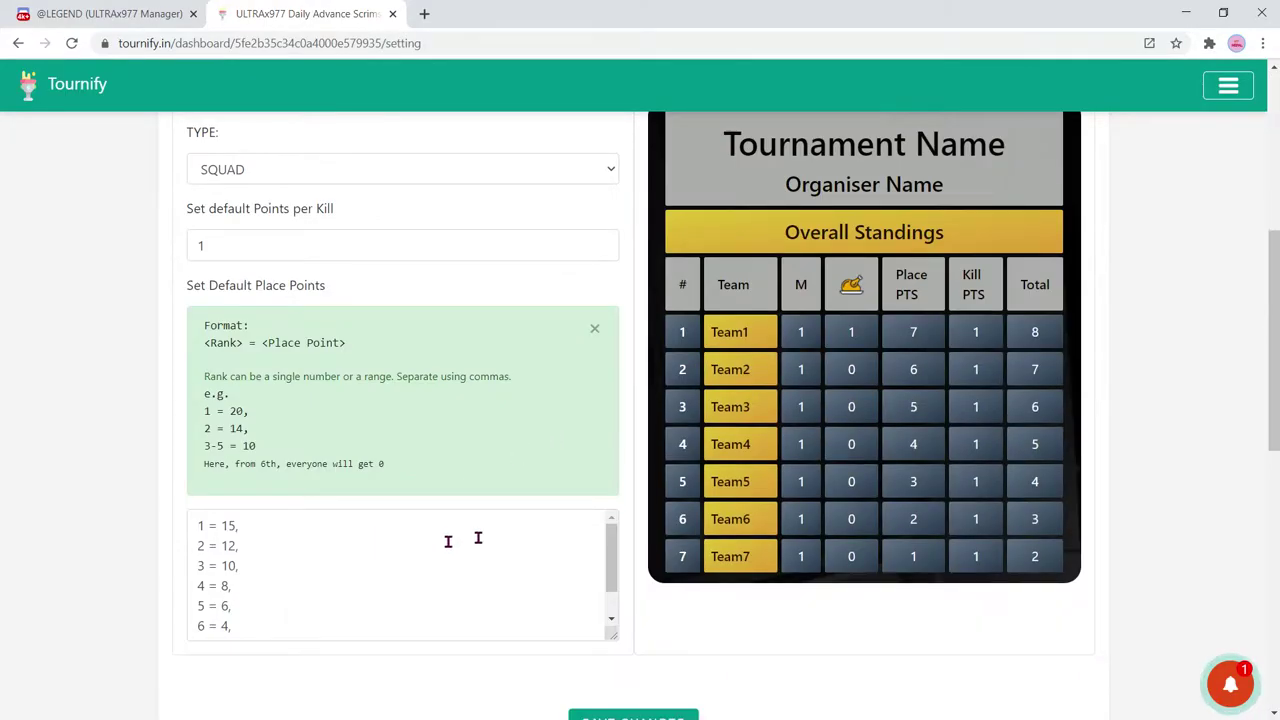
pyautogui.click(357, 583)
pyautogui.scroll(-1, 330, 590)
pyautogui.scroll(-10, 322, 593)
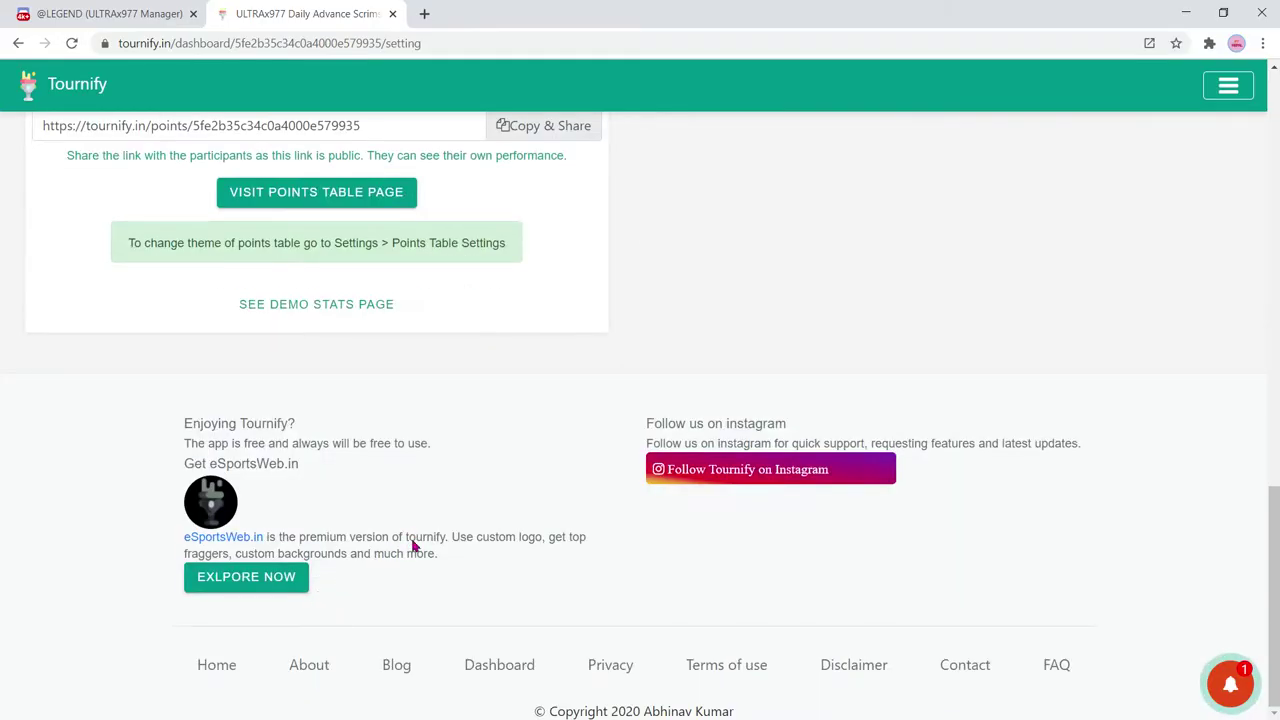
pyautogui.scroll(20, 411, 537)
# - Open the team management page and examine the team name and optional player name fields for adding a team
pyautogui.click(668, 276)
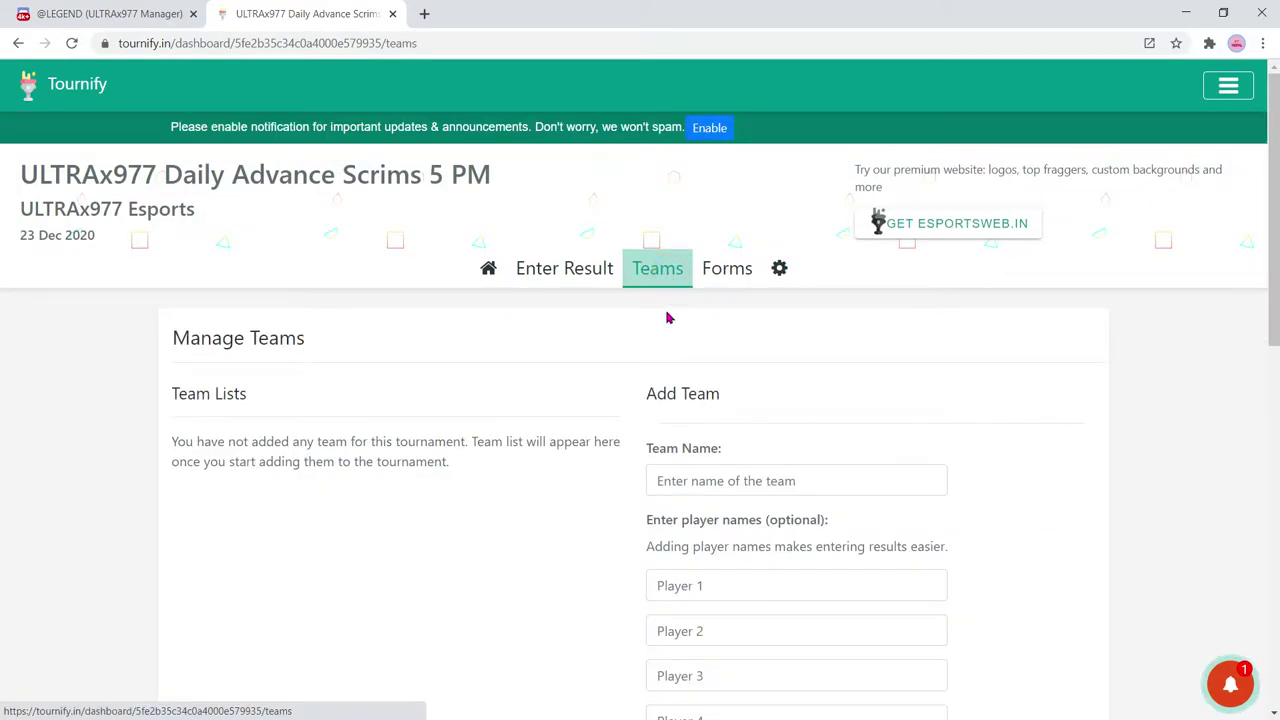
pyautogui.scroll(-10, 700, 514)
pyautogui.scroll(10, 706, 514)
pyautogui.click(700, 590)
pyautogui.moveTo(1271, 285); pyautogui.dragTo(1257, 348)
pyautogui.click(688, 449)
pyautogui.click(692, 489)
pyautogui.click(698, 530)
pyautogui.click(703, 572)
pyautogui.moveTo(652, 361); pyautogui.dragTo(953, 364)
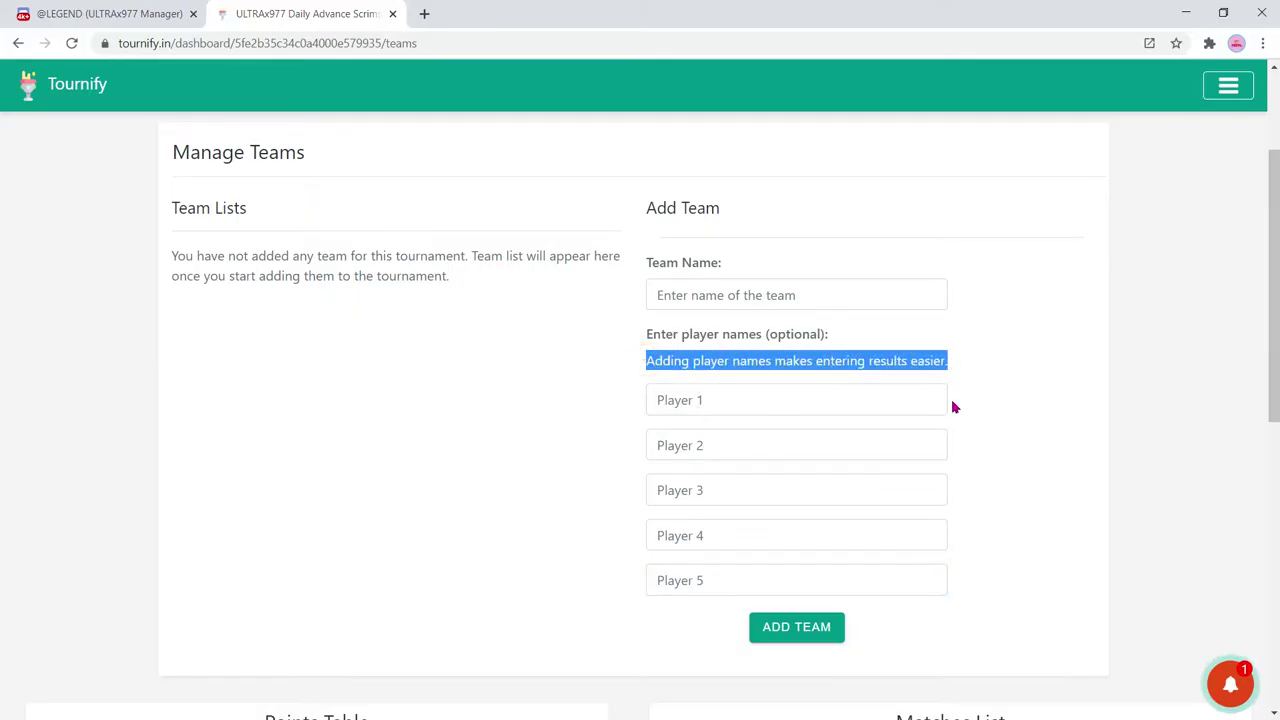
pyautogui.click(1017, 394)
pyautogui.click(736, 294)
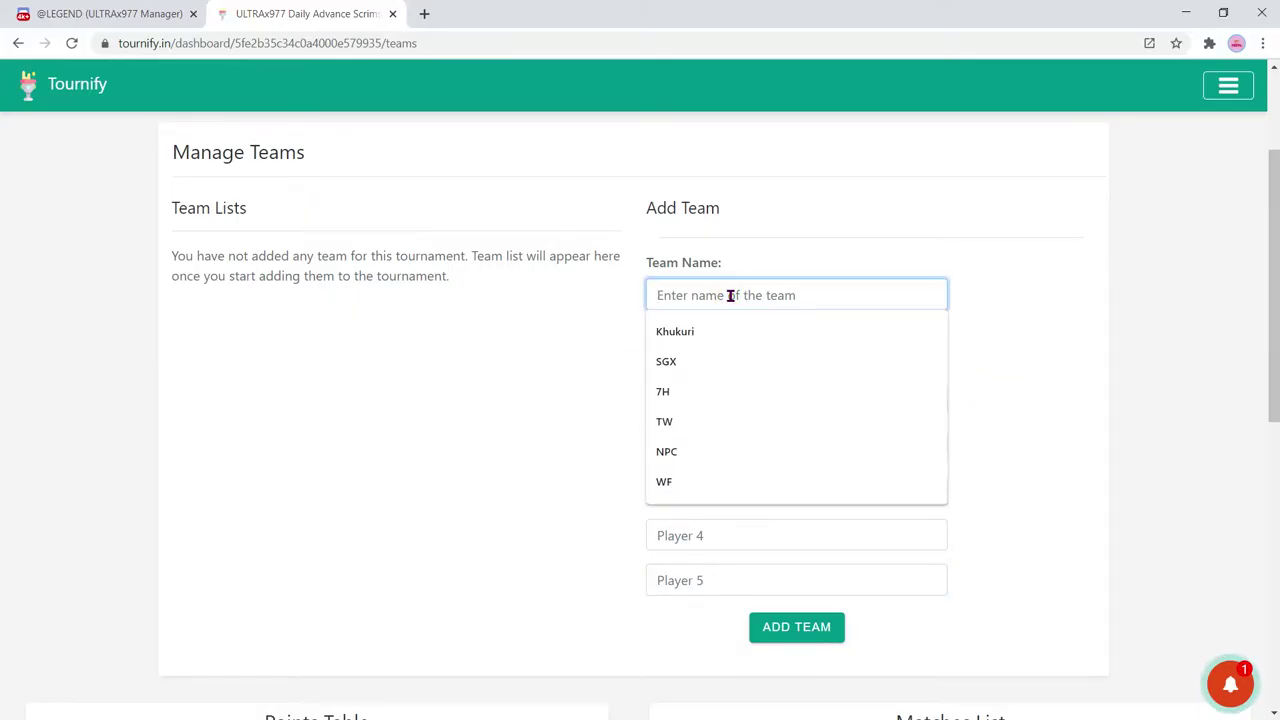
pyautogui.click(484, 468)
pyautogui.click(700, 300)
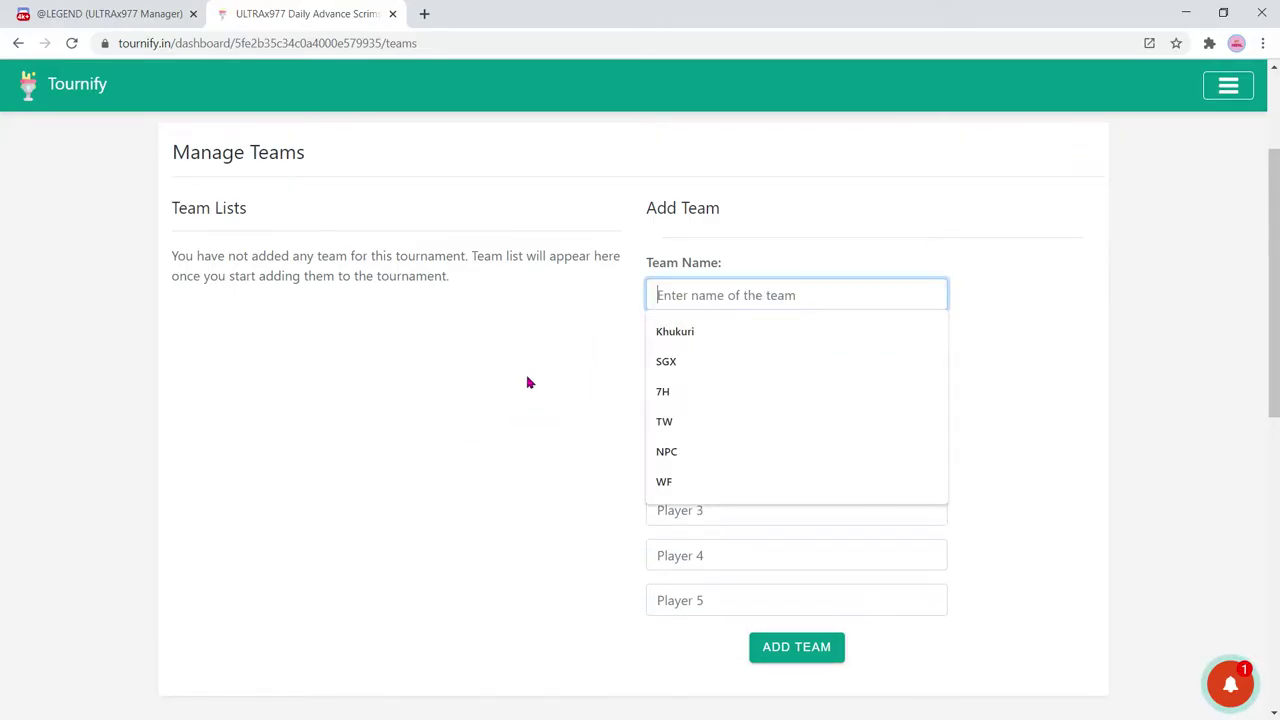
pyautogui.scroll(2, 531, 380)
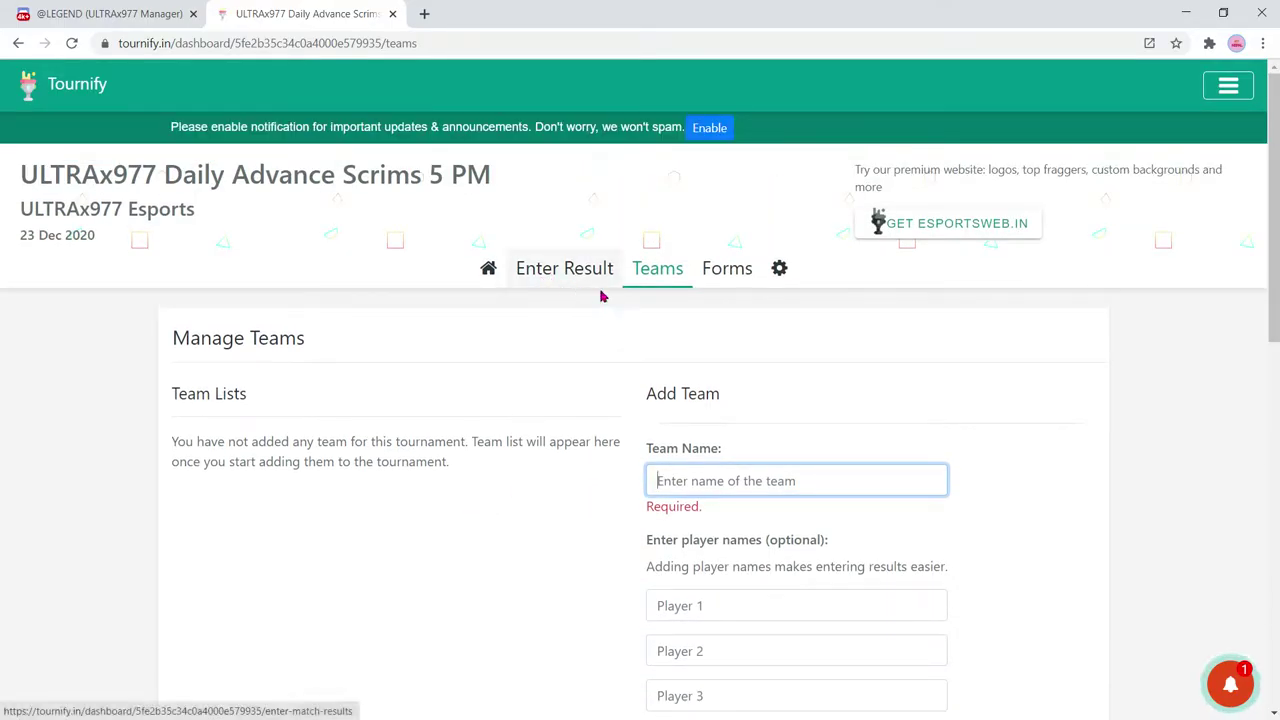
pyautogui.click(655, 278)
pyautogui.click(655, 278)
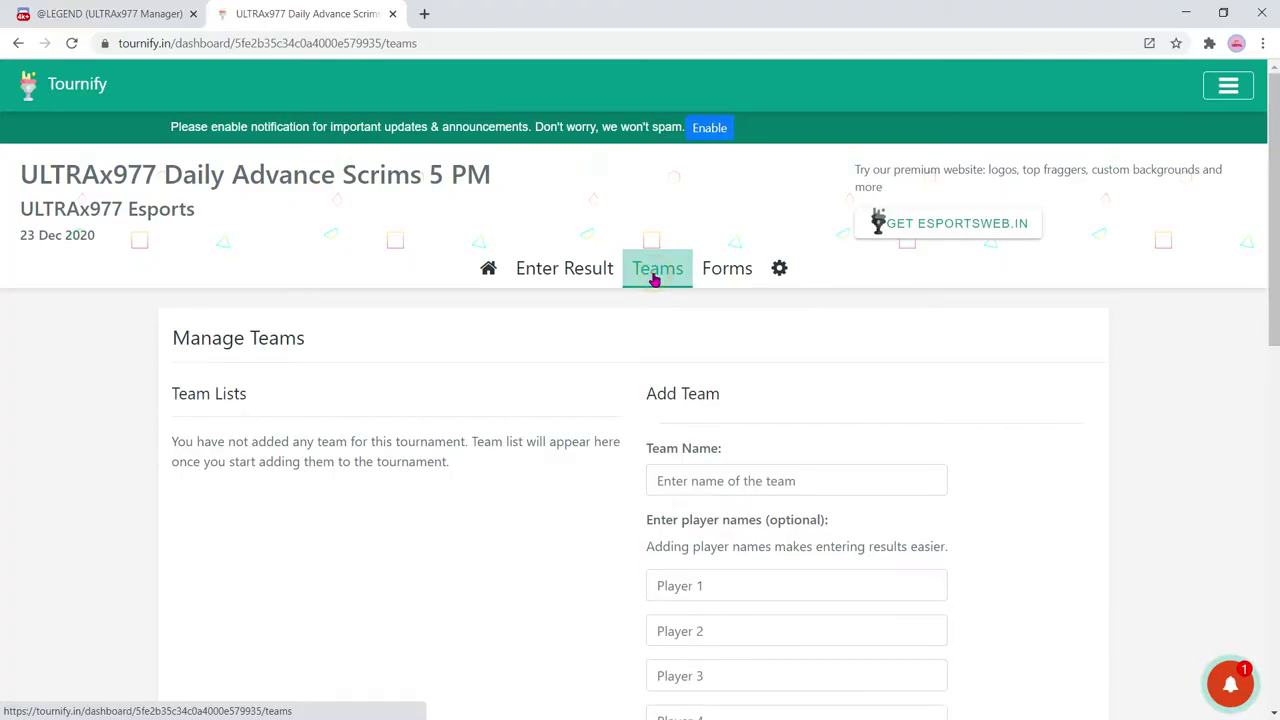
pyautogui.click(657, 278)
pyautogui.click(657, 278)
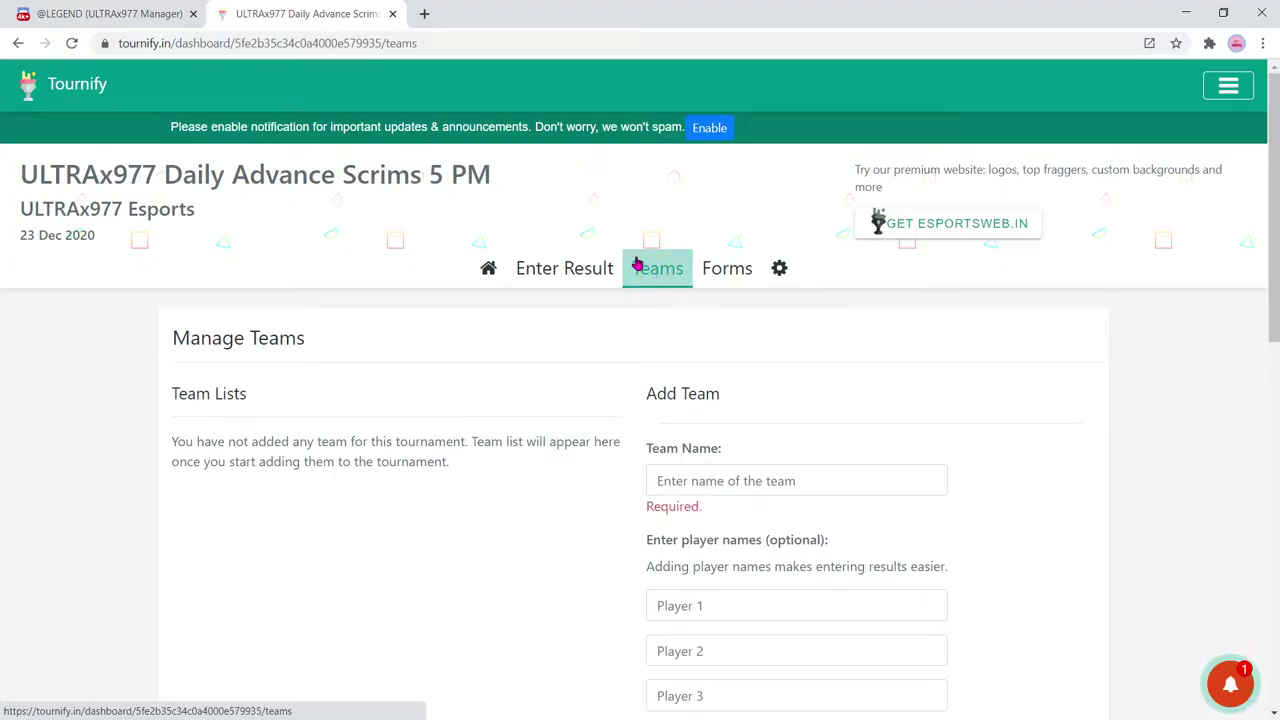
# - Open the first Miramar results image in the Discord chat and add the winning team as GOPx in Tournify without player names
pyautogui.click(112, 13)
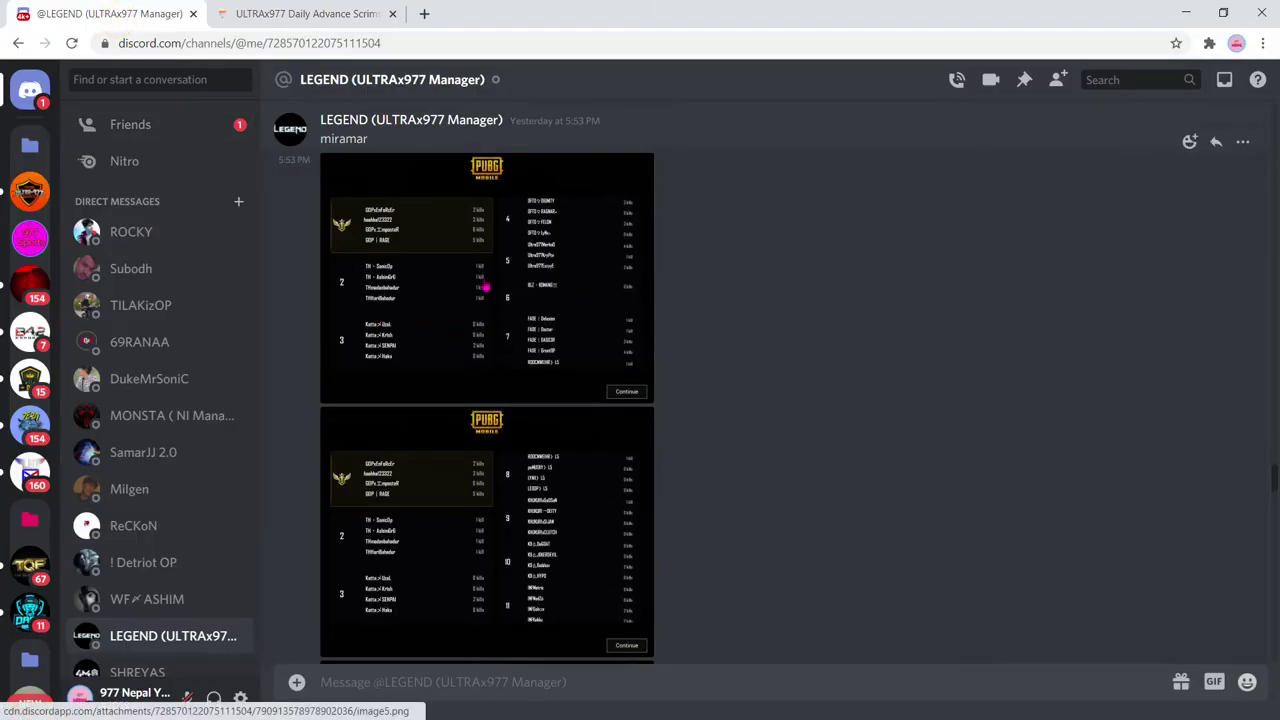
pyautogui.click(491, 241)
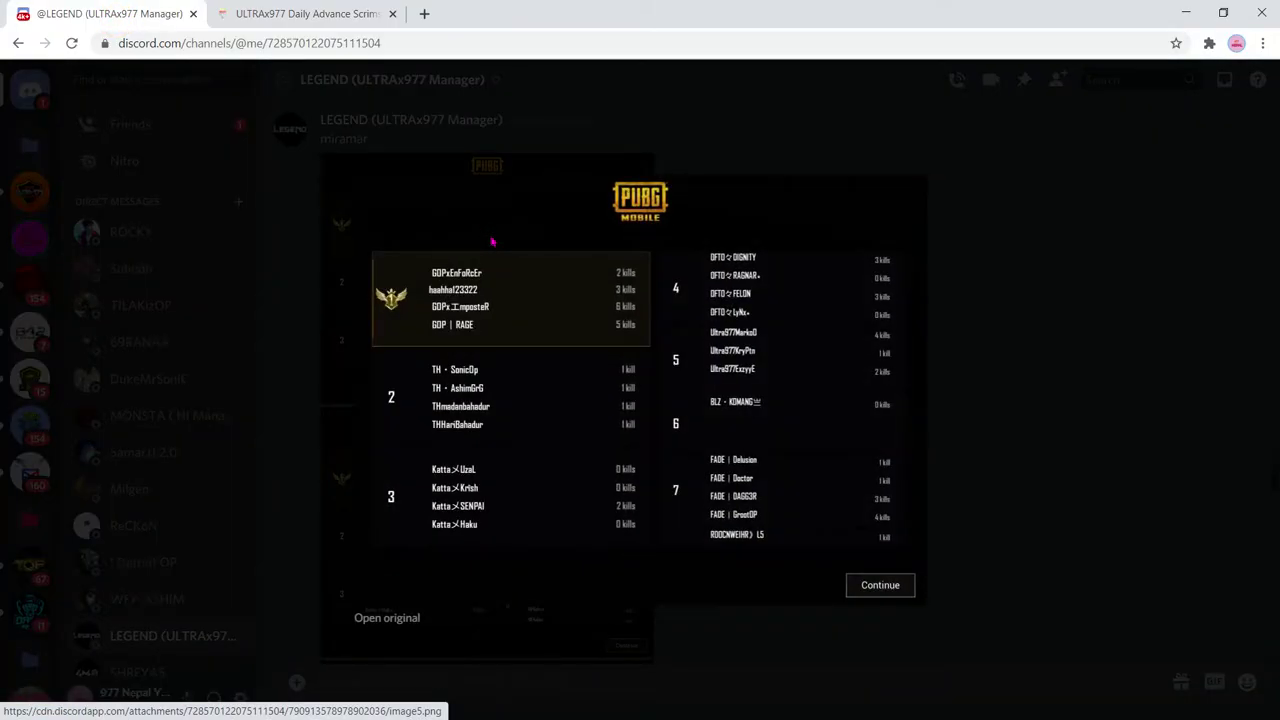
pyautogui.click(337, 13)
pyautogui.click(708, 482)
pyautogui.write('OPx')
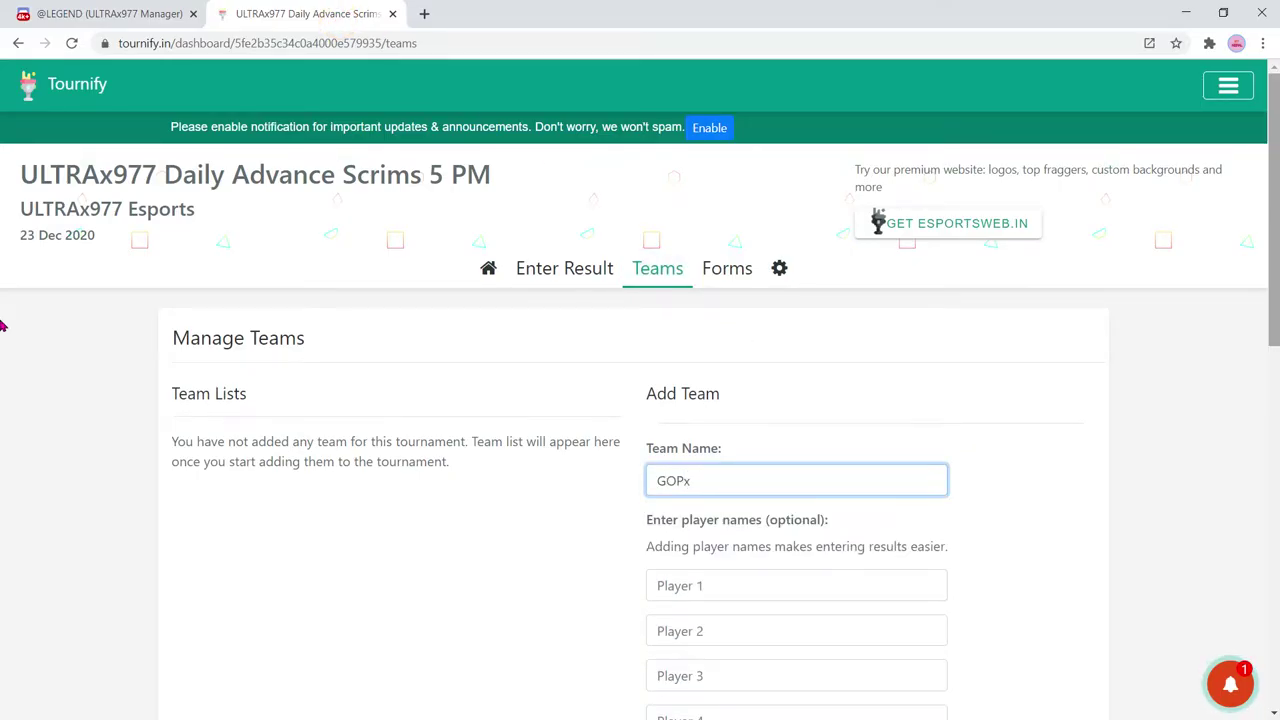
pyautogui.scroll(-2, 3, 330)
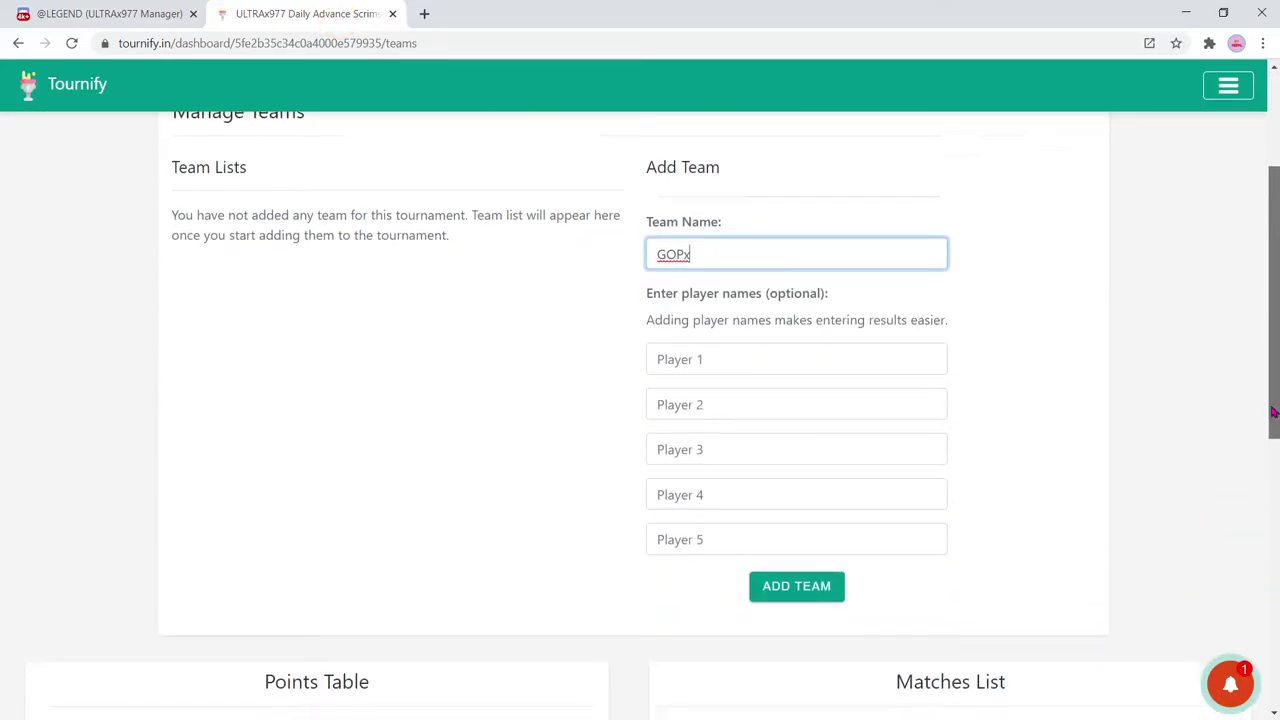
pyautogui.click(711, 354)
pyautogui.click(698, 402)
pyautogui.click(723, 465)
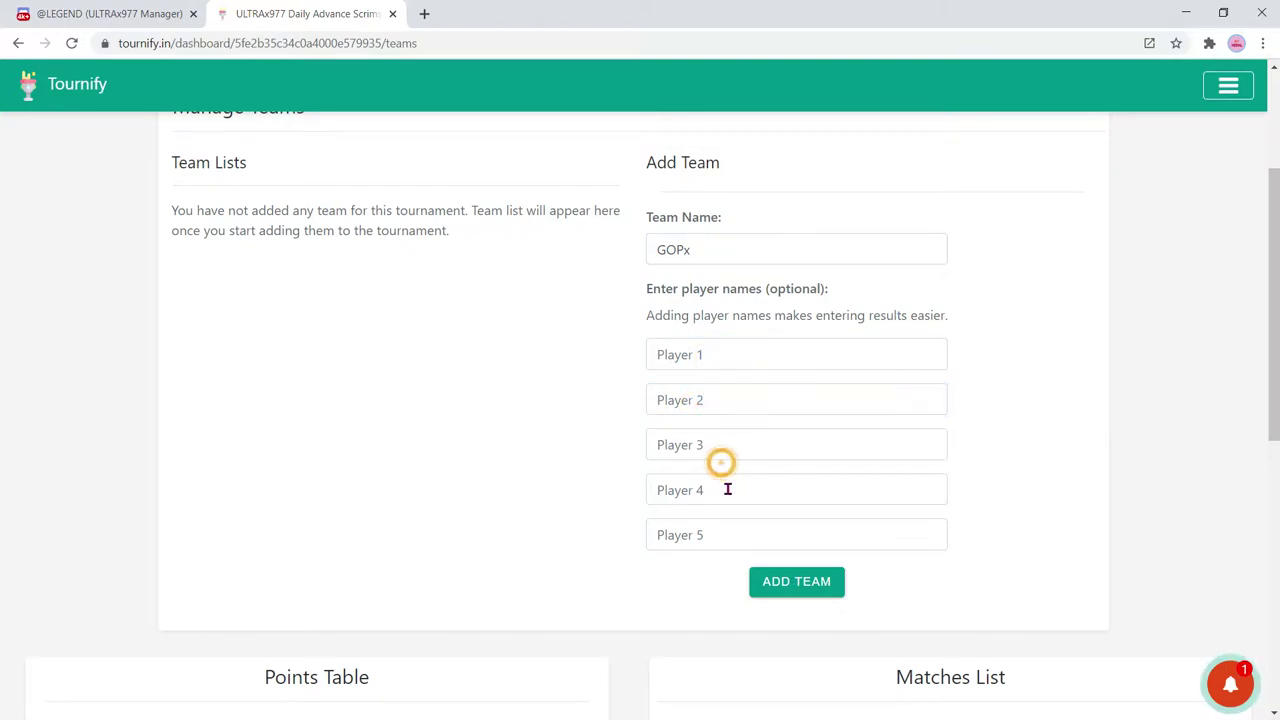
pyautogui.click(797, 584)
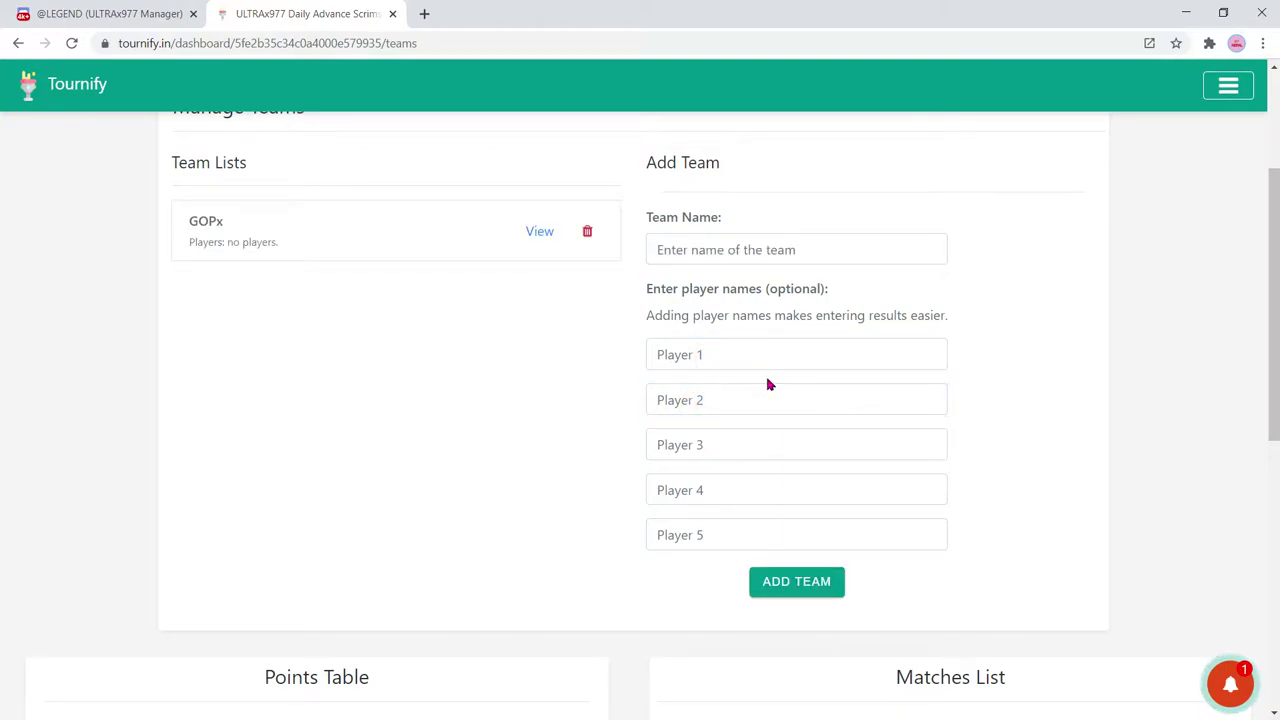
# - Look up the second-placed team in the Discord results image and add it in Tournify as TH
pyautogui.click(153, 14)
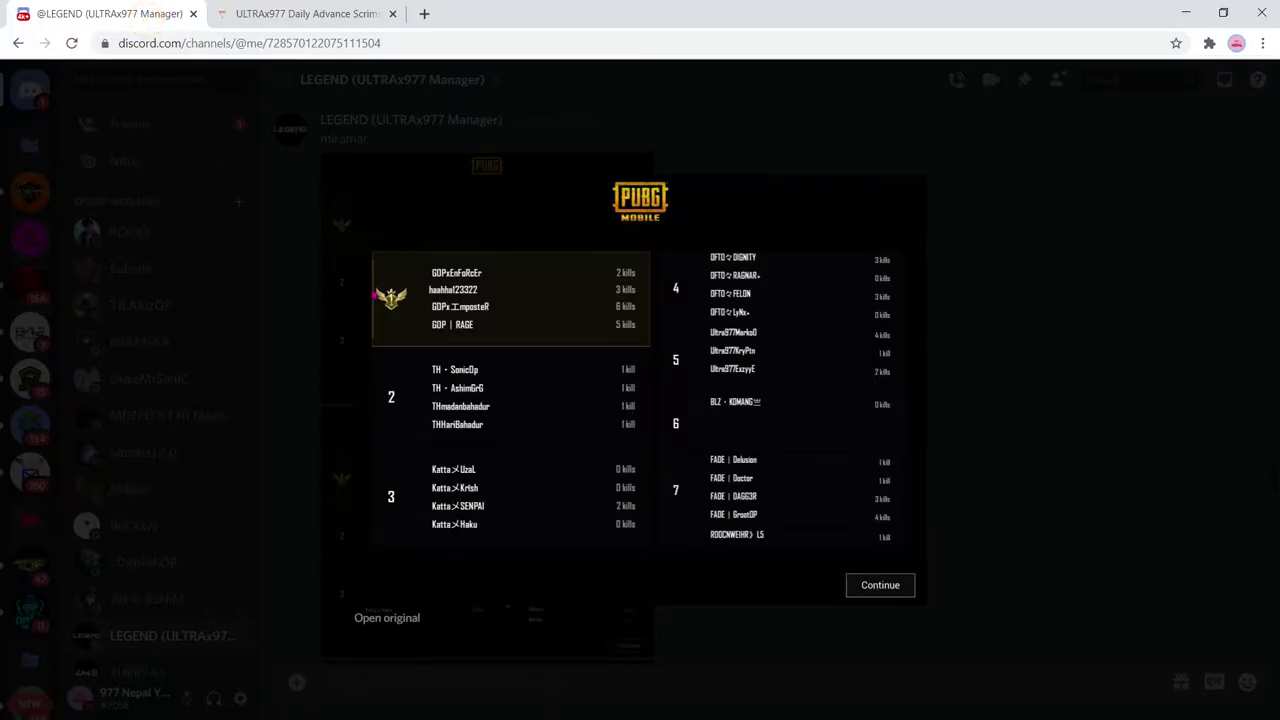
pyautogui.click(391, 6)
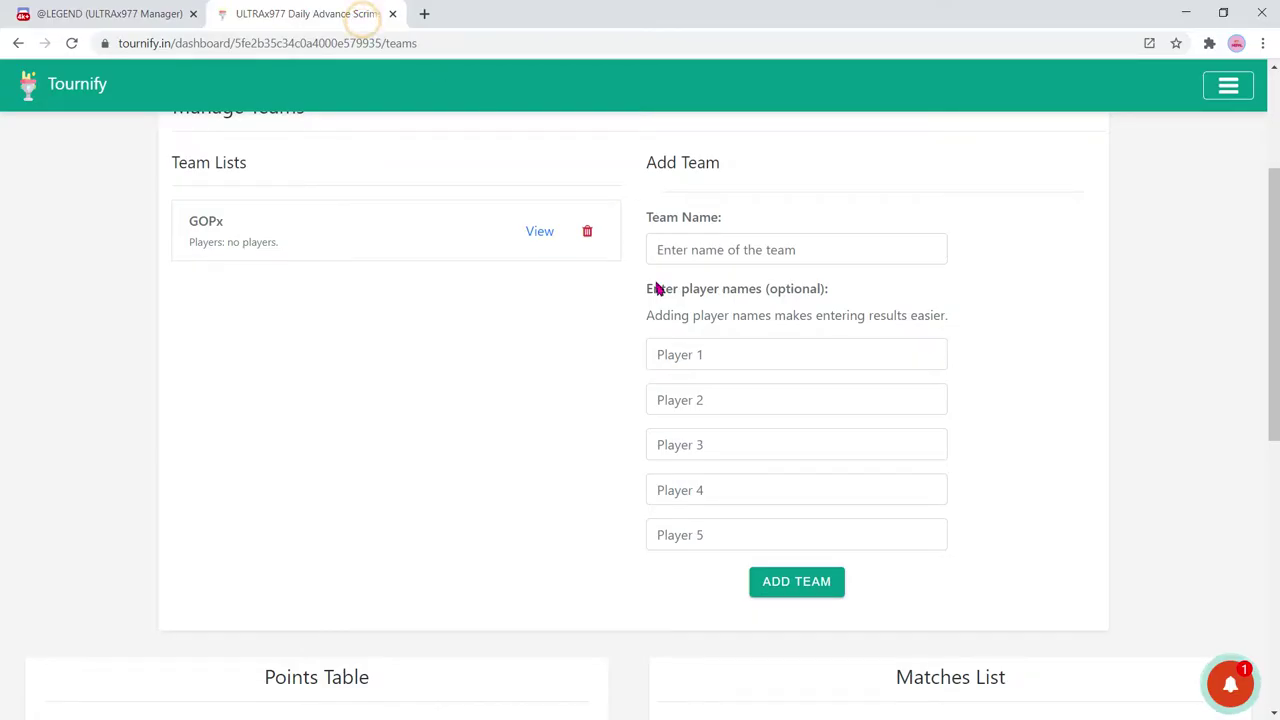
pyautogui.click(700, 254)
pyautogui.write('TH')
pyautogui.click(785, 584)
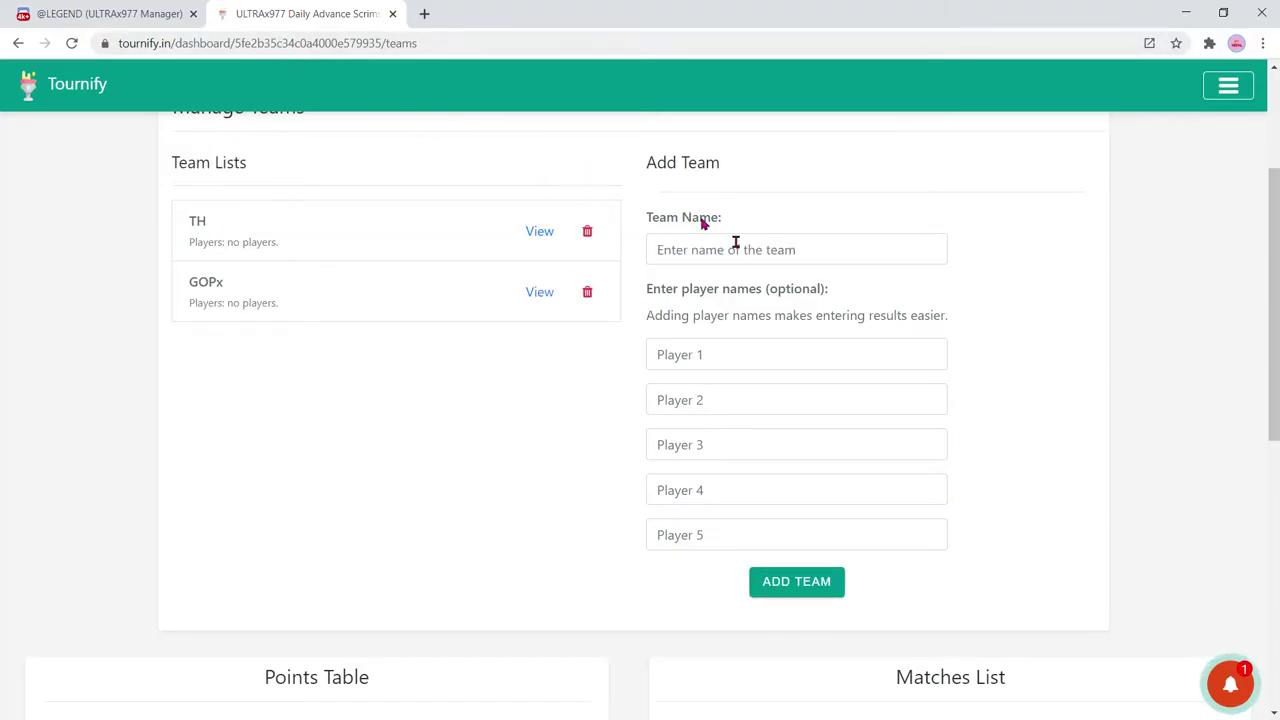
# - Look up the third-placed team in the Discord results image and add it in Tournify as Katta
pyautogui.click(110, 14)
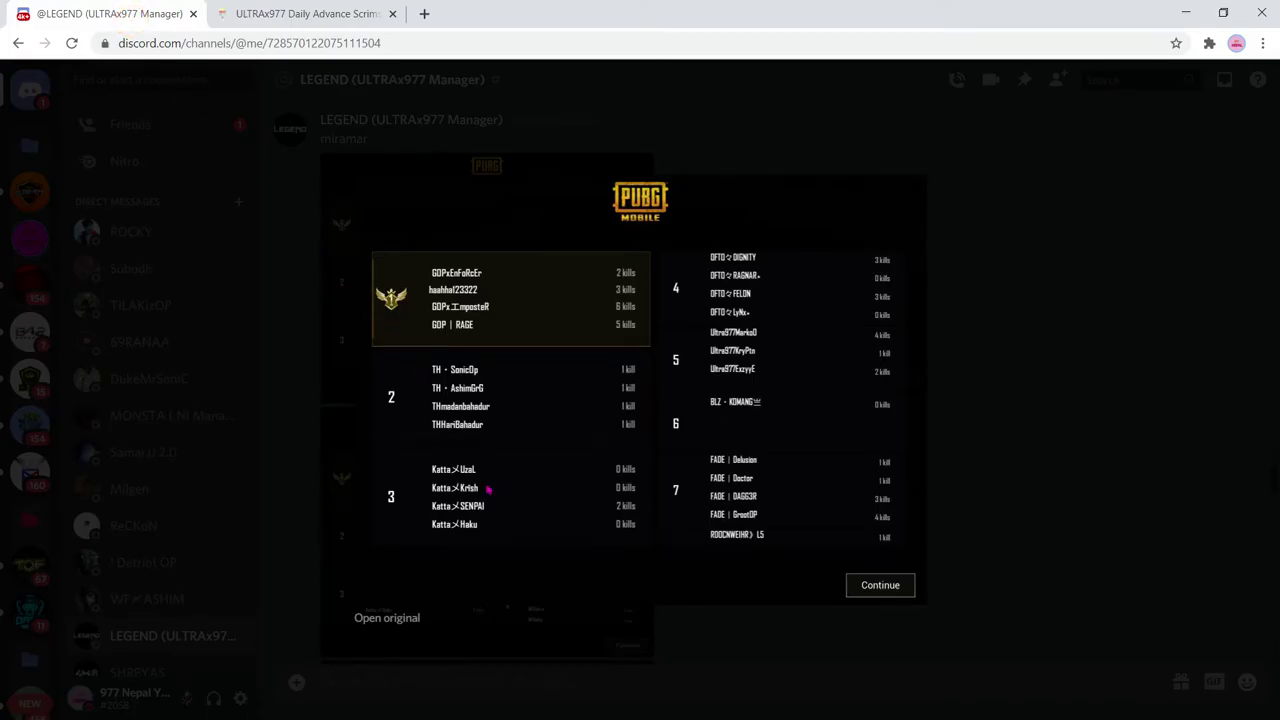
pyautogui.click(354, 17)
pyautogui.click(703, 251)
pyautogui.write('Ka')
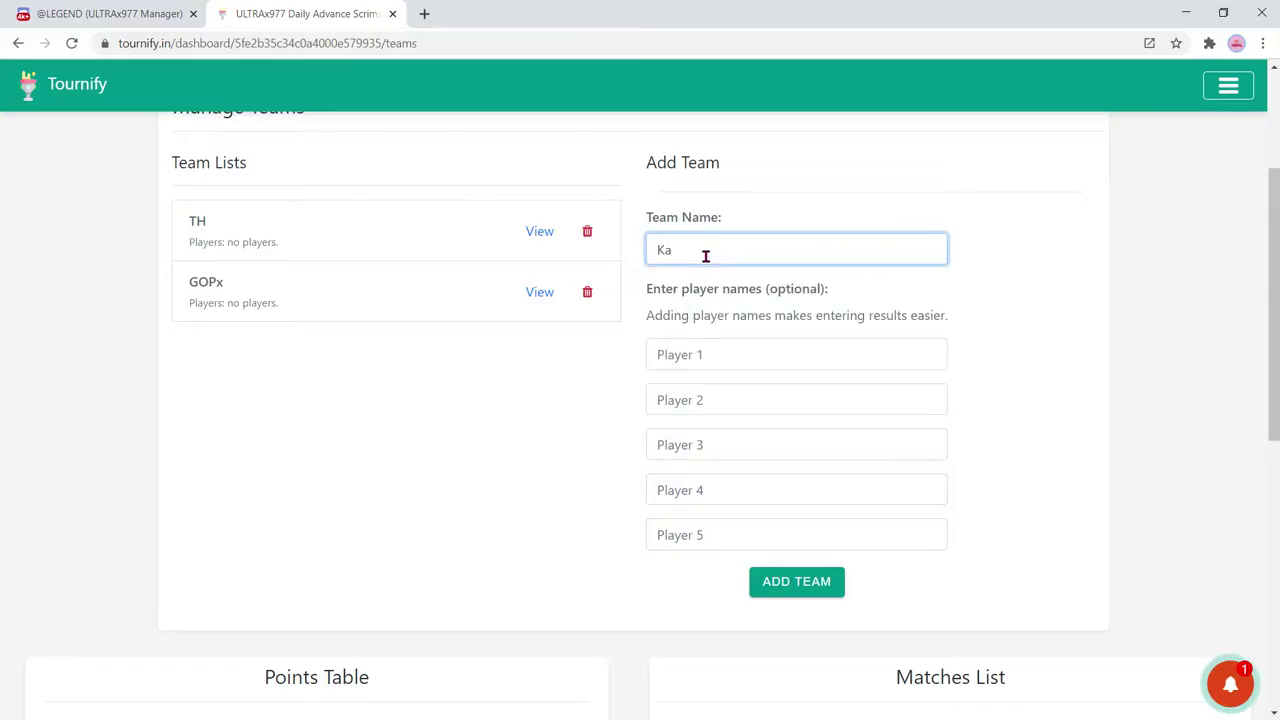
pyautogui.write('tta')
pyautogui.click(812, 578)
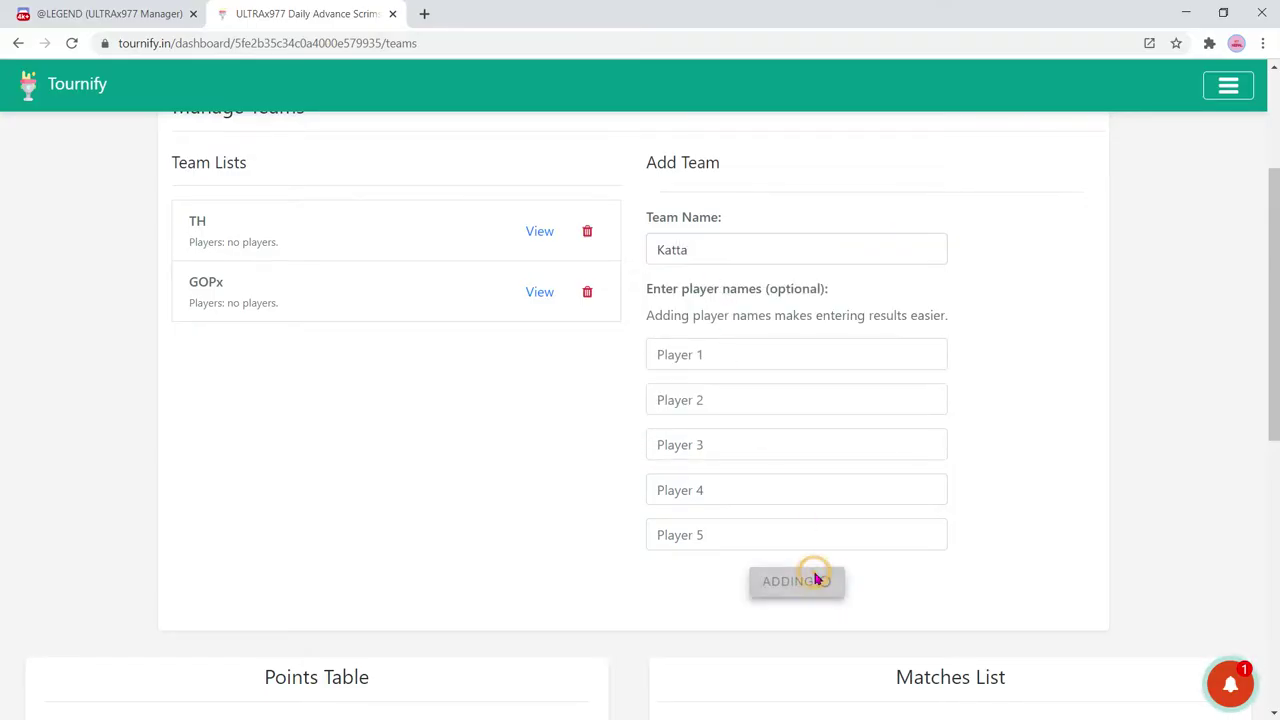
# - Look up the fourth-placed team in the Discord results image and add it in Tournify as OFTO
pyautogui.click(110, 14)
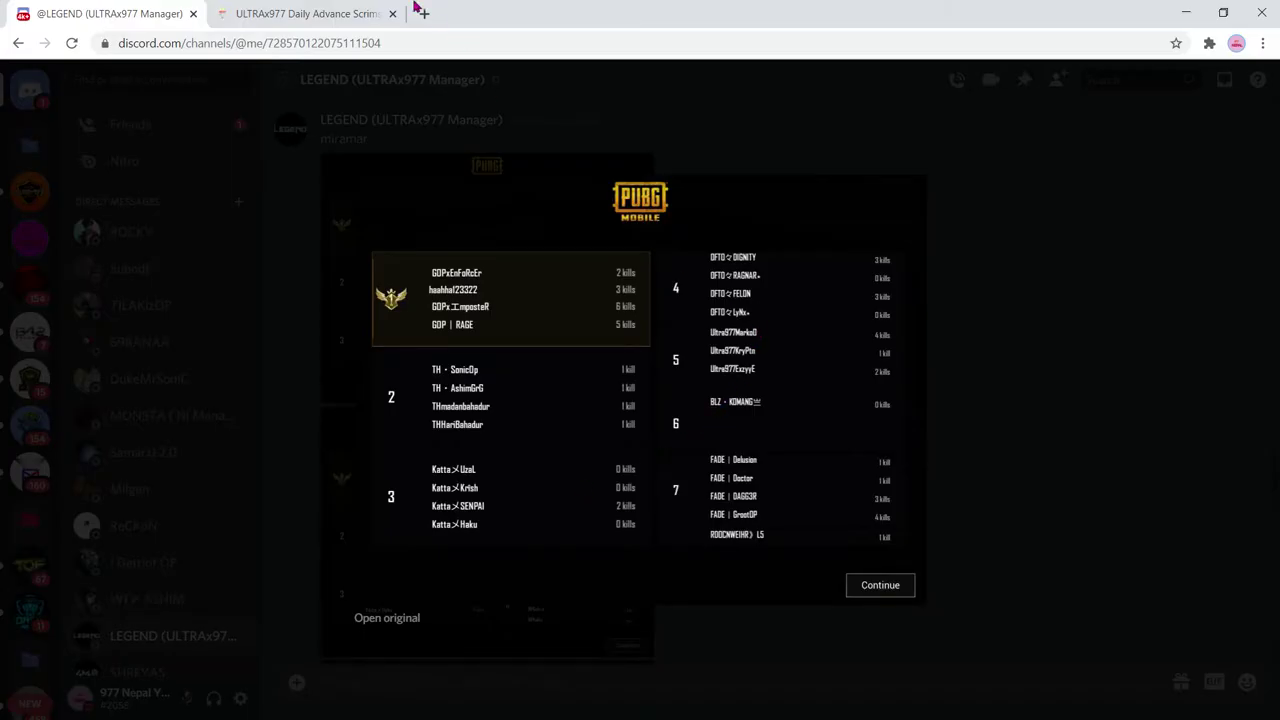
pyautogui.click(331, 15)
pyautogui.click(708, 250)
pyautogui.write('OFTO')
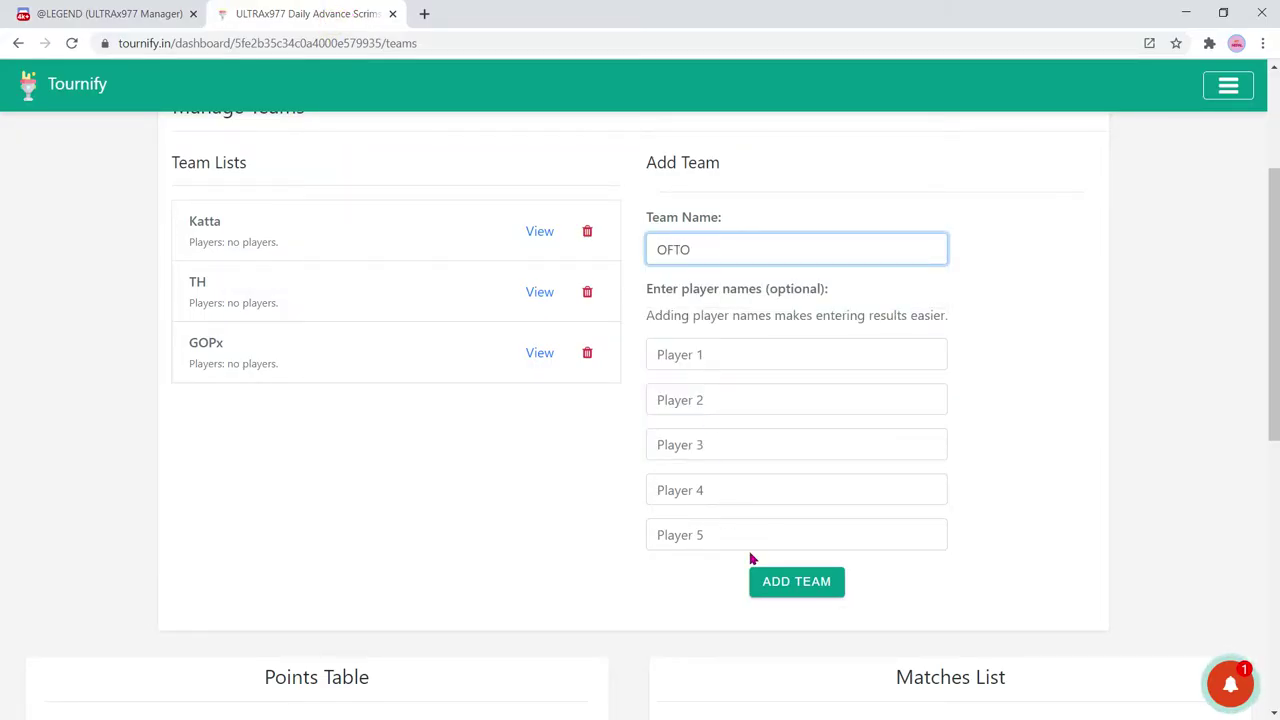
pyautogui.click(777, 588)
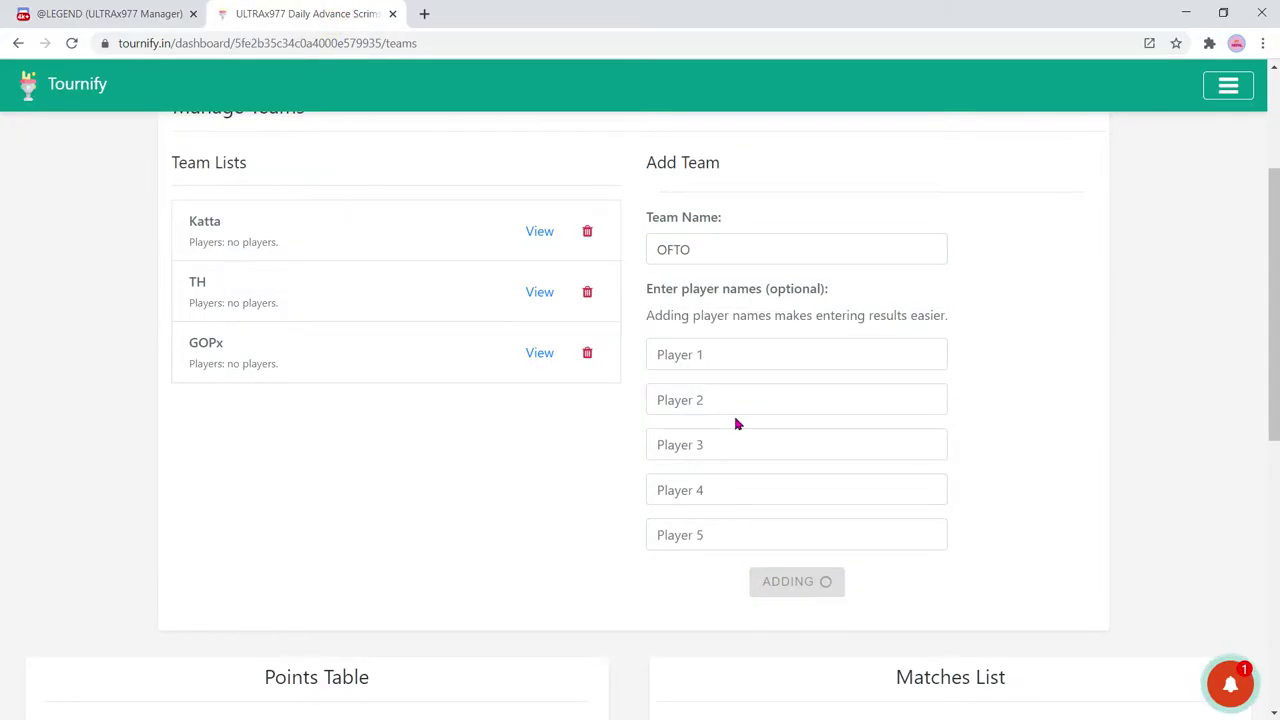
# - Look up the fifth-placed team in the Discord results image and add it in Tournify as Ultra977
pyautogui.click(119, 10)
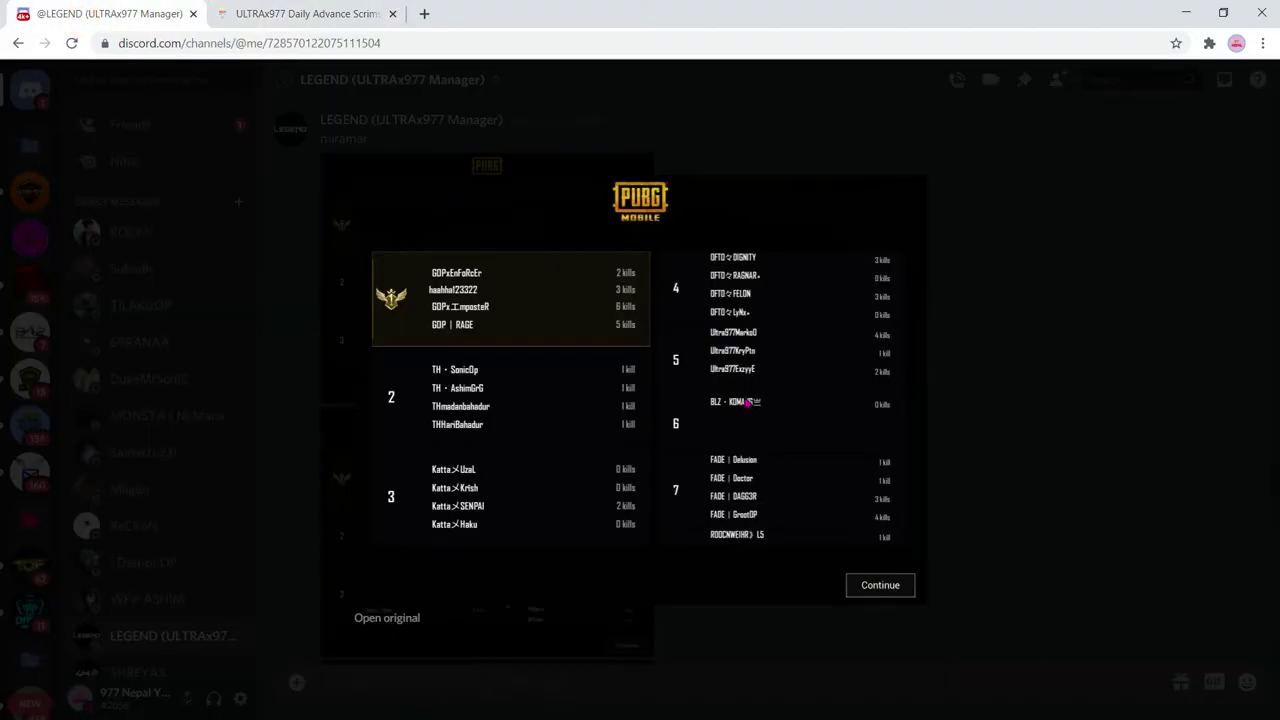
pyautogui.click(300, 14)
pyautogui.click(714, 251)
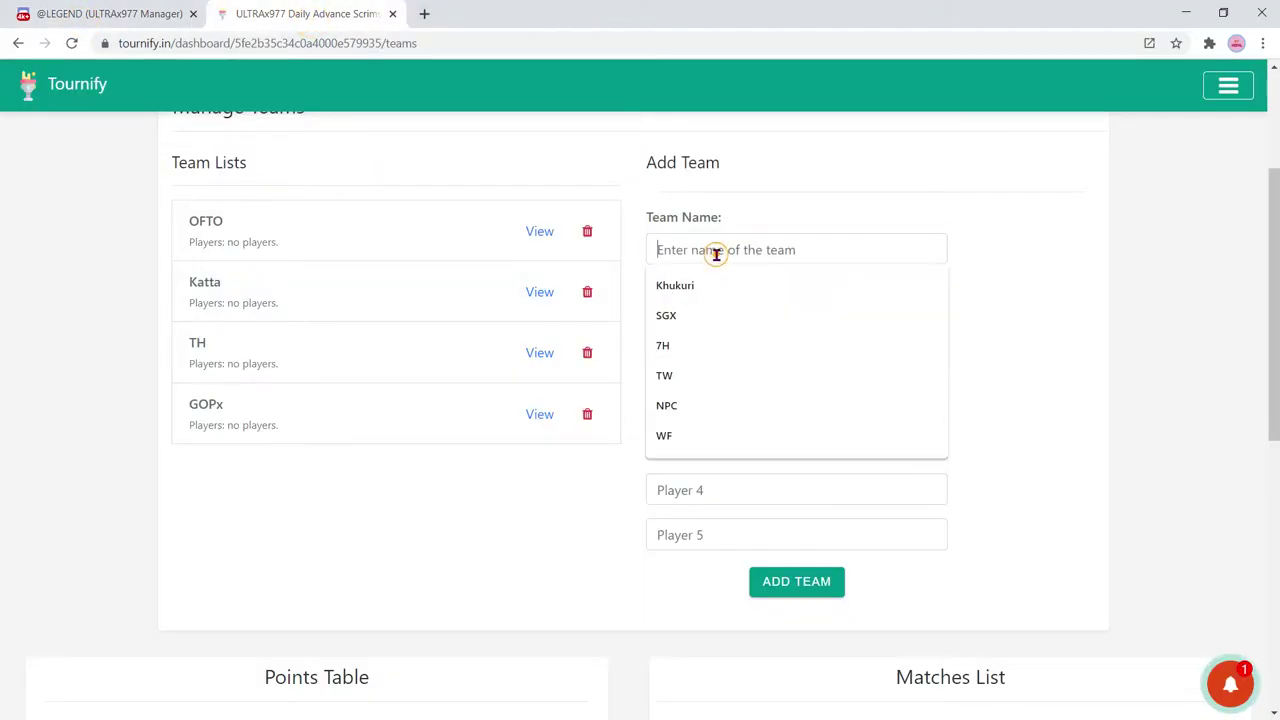
pyautogui.write('ul')
pyautogui.click(722, 284)
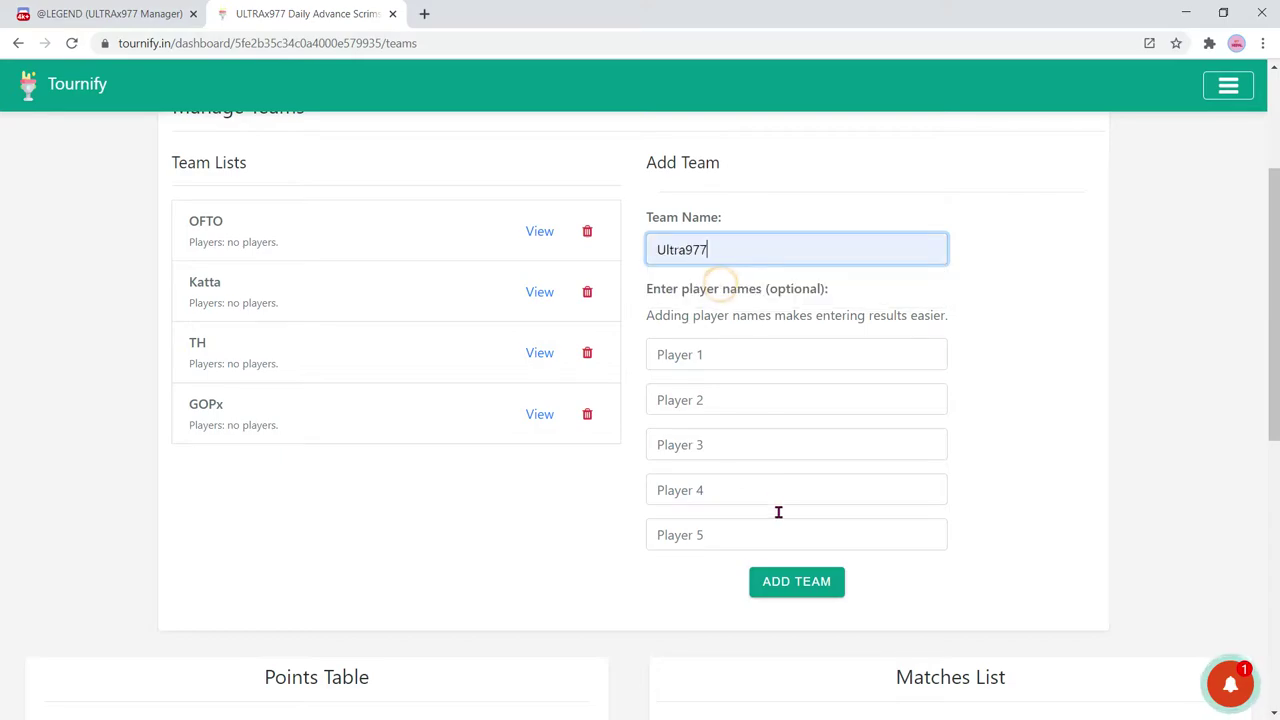
pyautogui.click(800, 581)
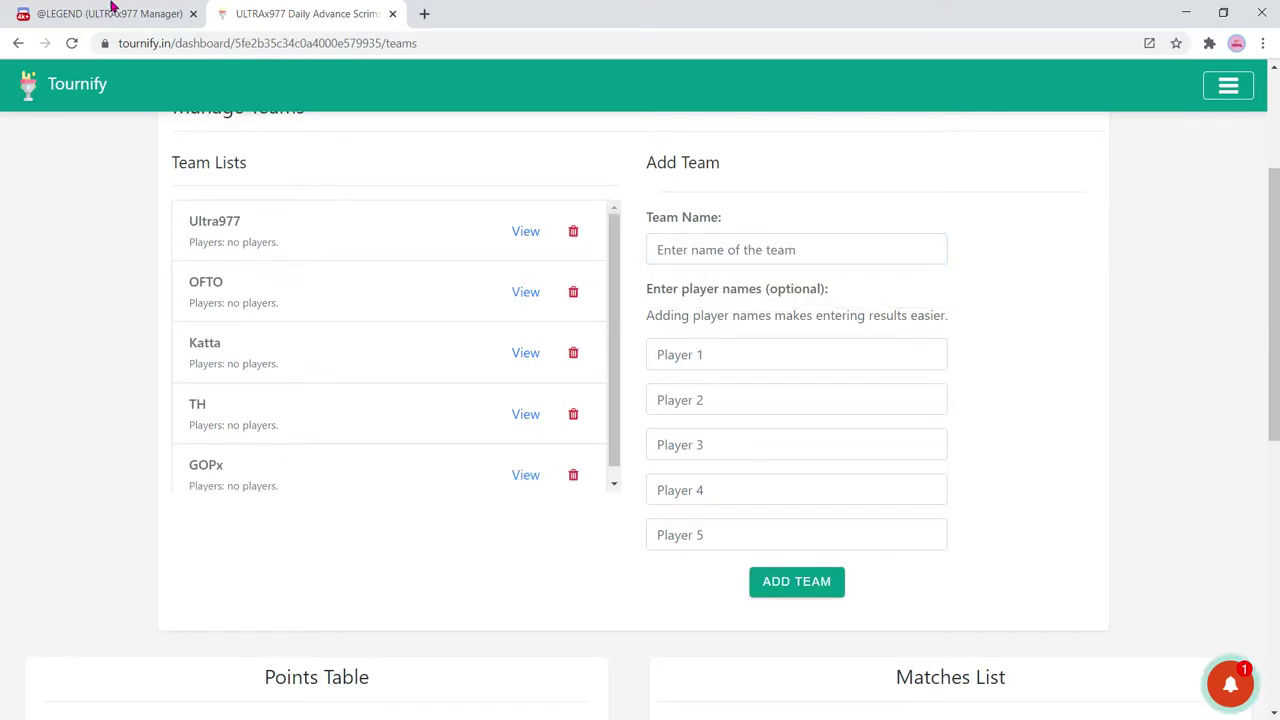
# - Look up the sixth-placed team in the Discord results image and add it in Tournify as BLZ
pyautogui.click(112, 13)
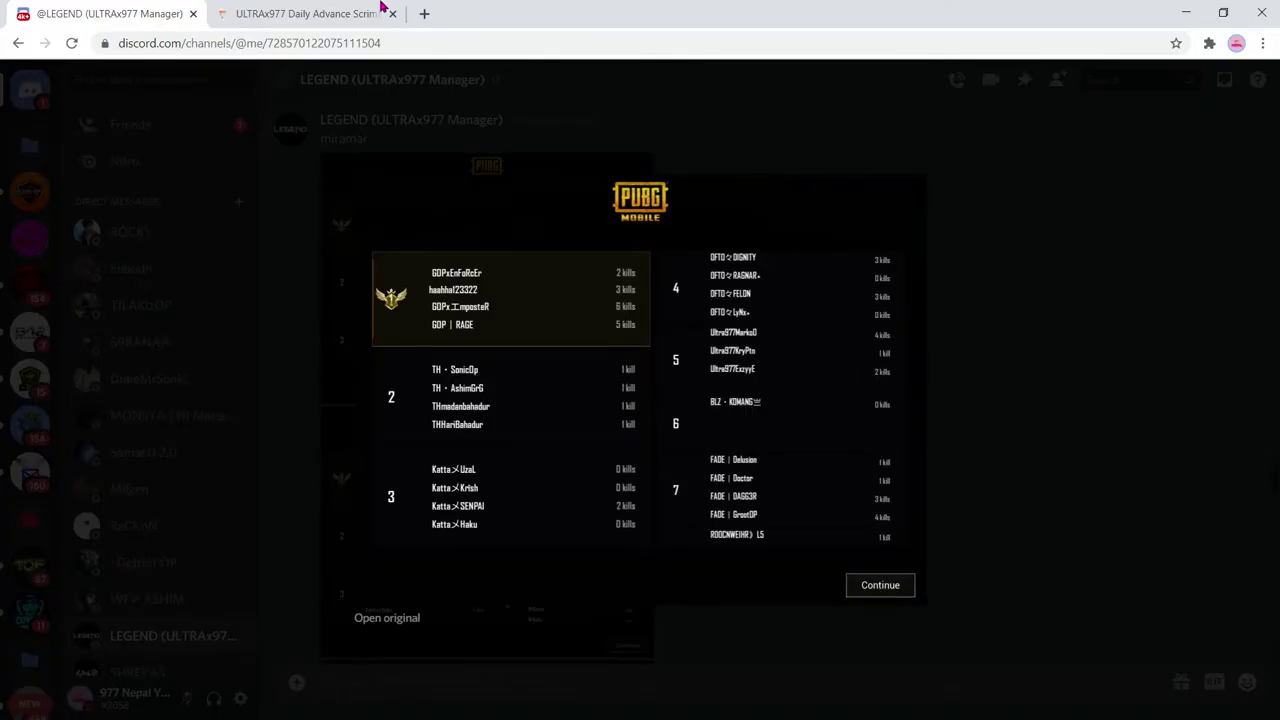
pyautogui.click(323, 14)
pyautogui.click(723, 251)
pyautogui.write('B')
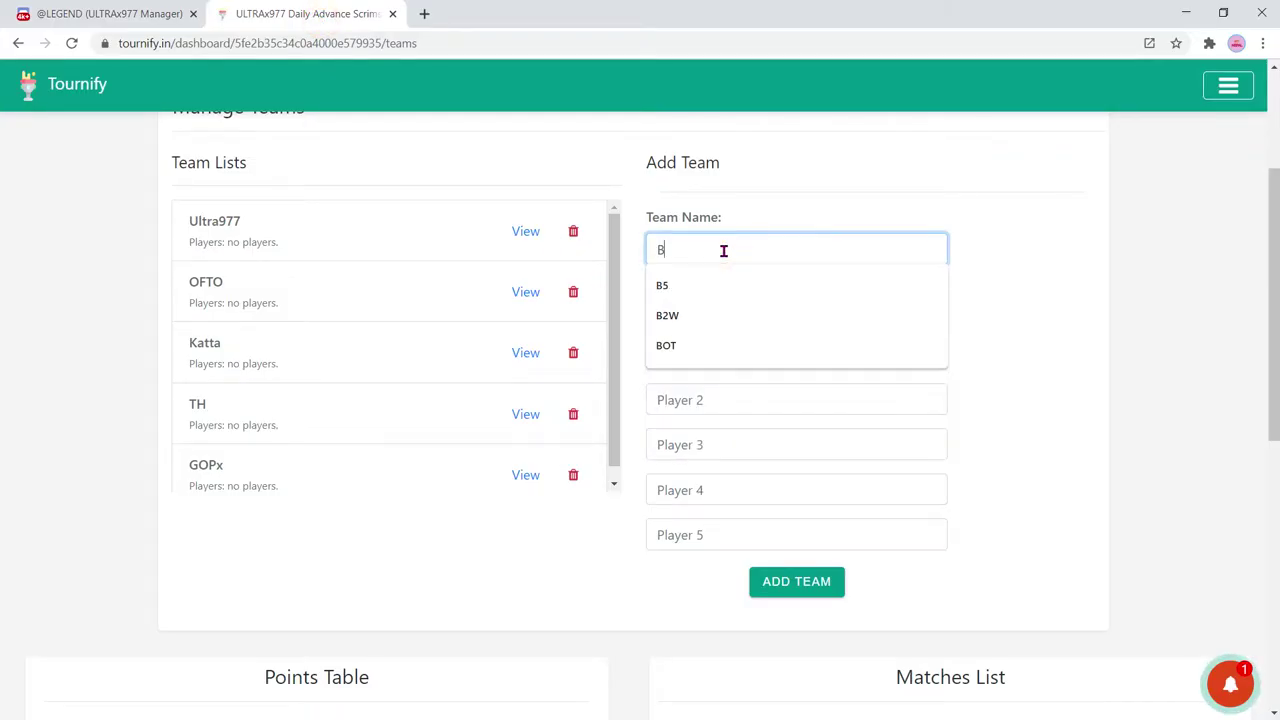
pyautogui.write('LZ')
pyautogui.click(805, 583)
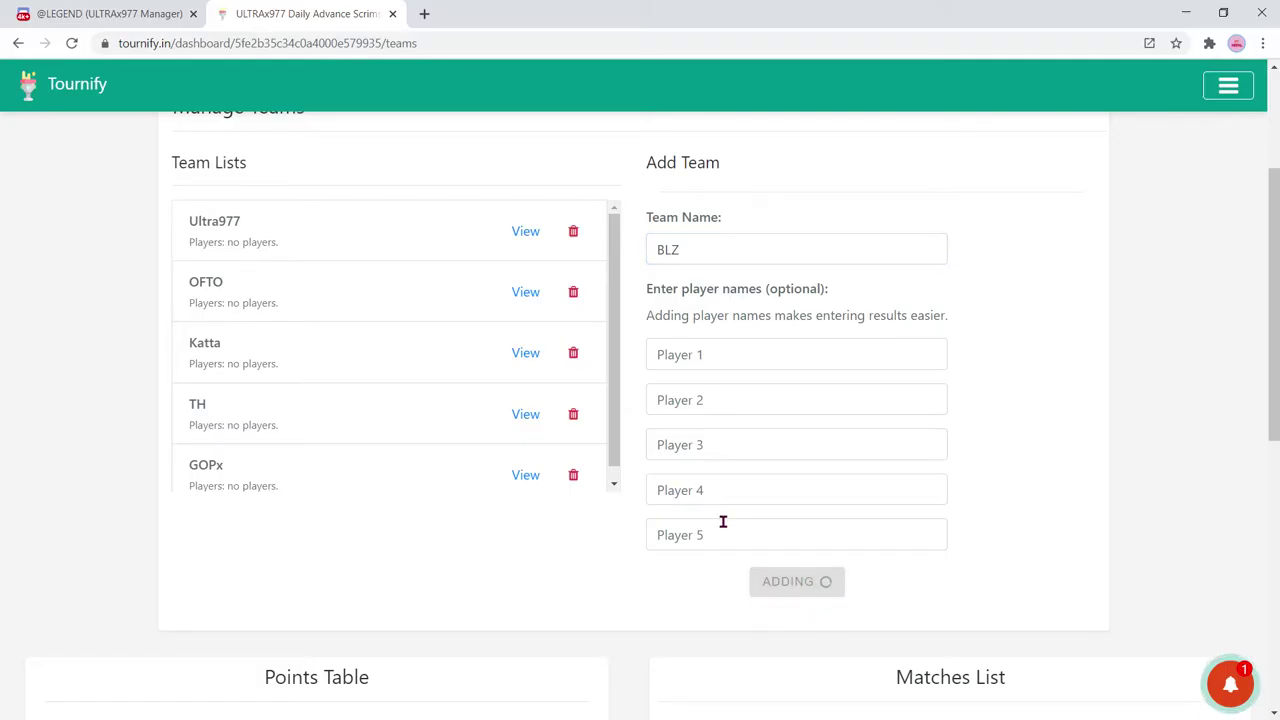
# - Look up the seventh-placed team in the Discord results image and add it in Tournify as FADE
pyautogui.click(110, 16)
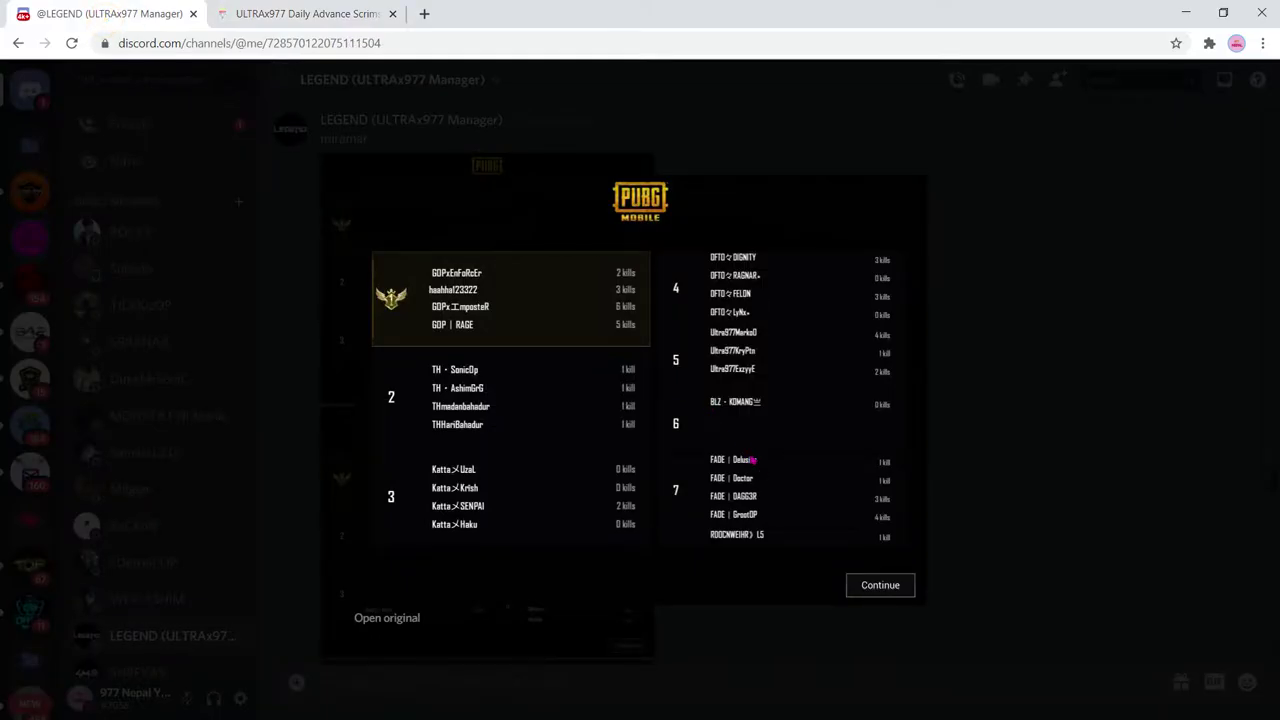
pyautogui.click(300, 14)
pyautogui.click(729, 245)
pyautogui.write('DA')
pyautogui.press('BackSpace')
pyautogui.press('BackSpace')
pyautogui.write('FADE')
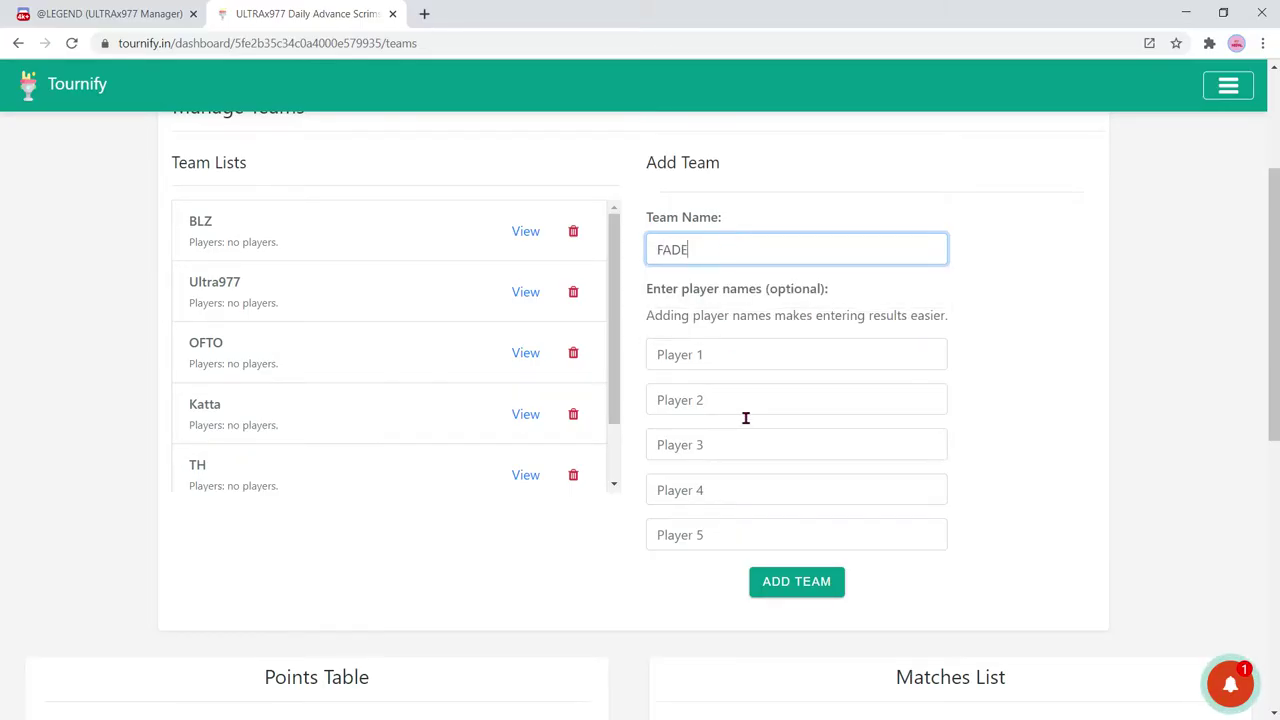
pyautogui.click(783, 583)
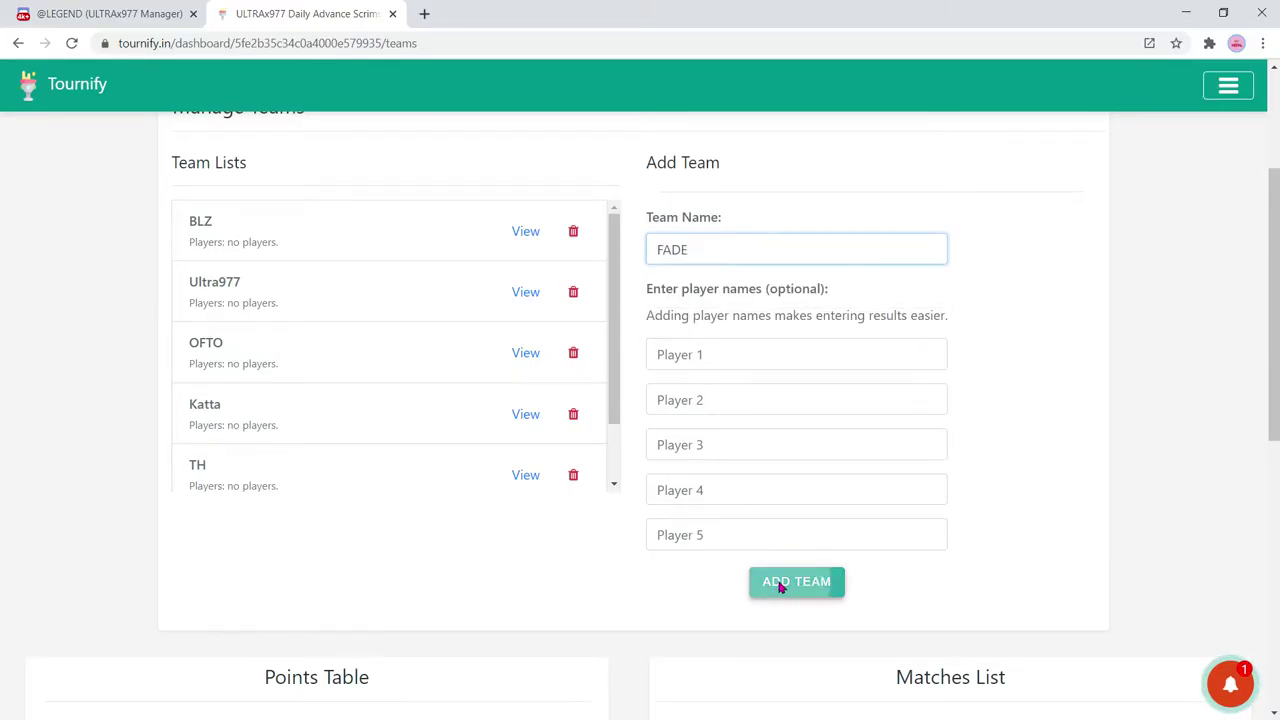
# - Open the second Discord results image for the eighth-placed team and add it in Tournify as L5
pyautogui.click(160, 16)
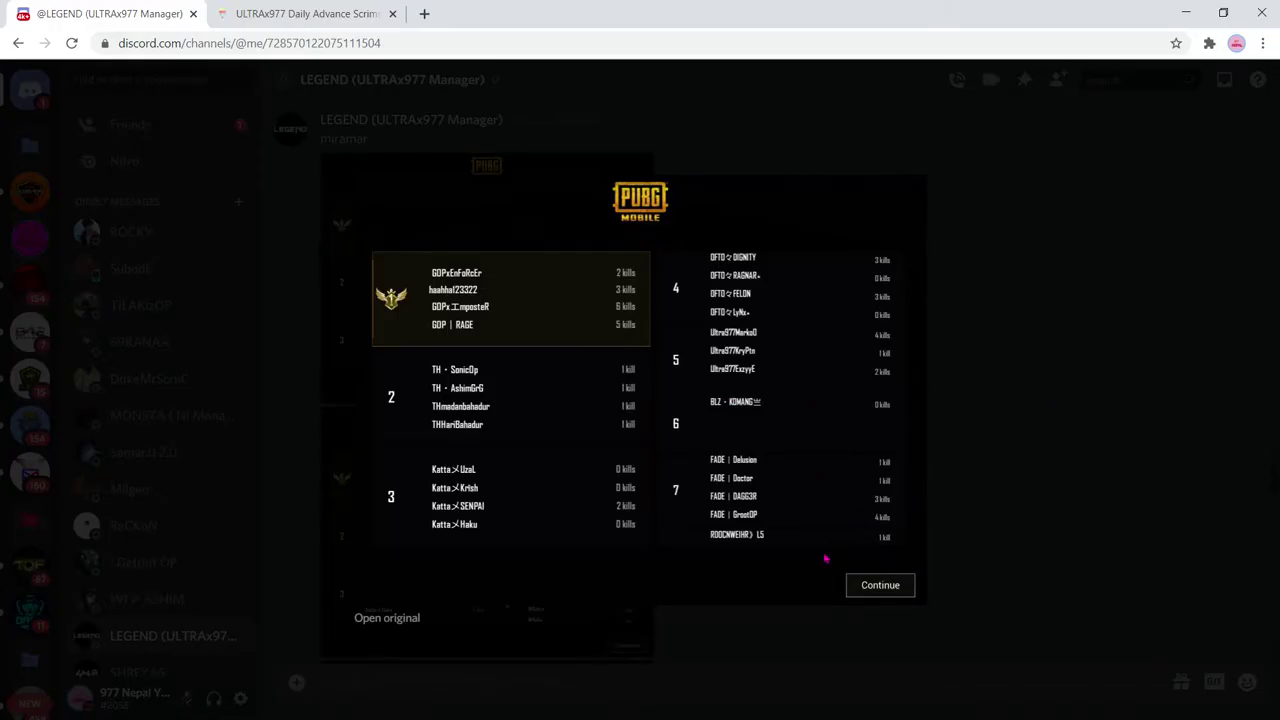
pyautogui.click(1162, 412)
pyautogui.click(514, 537)
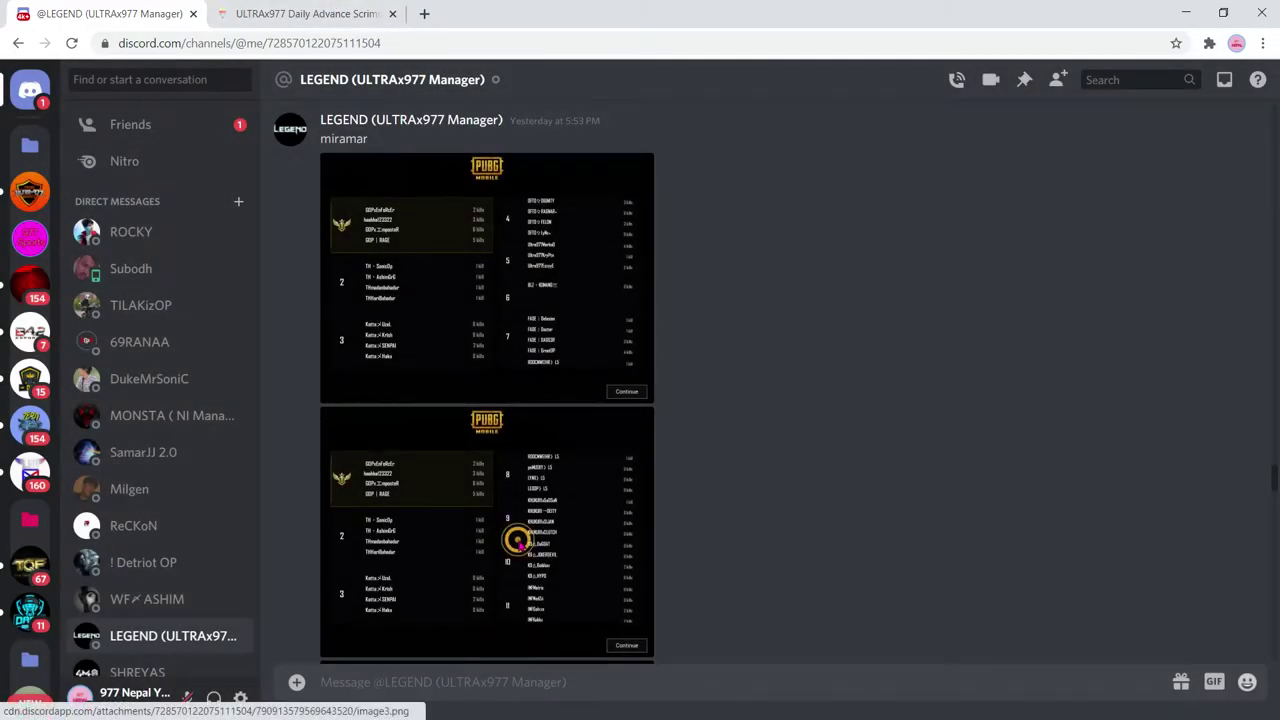
pyautogui.hotkey('ctrl', 'Tab')
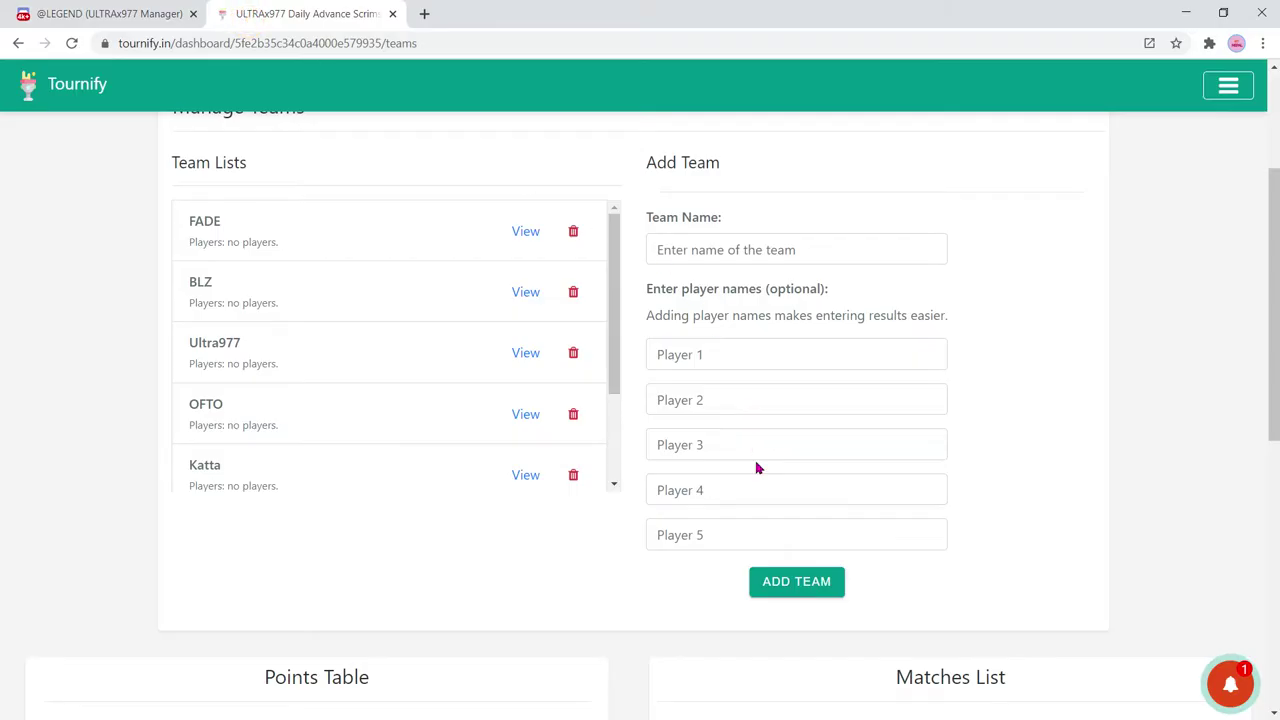
pyautogui.click(708, 250)
pyautogui.write('L5')
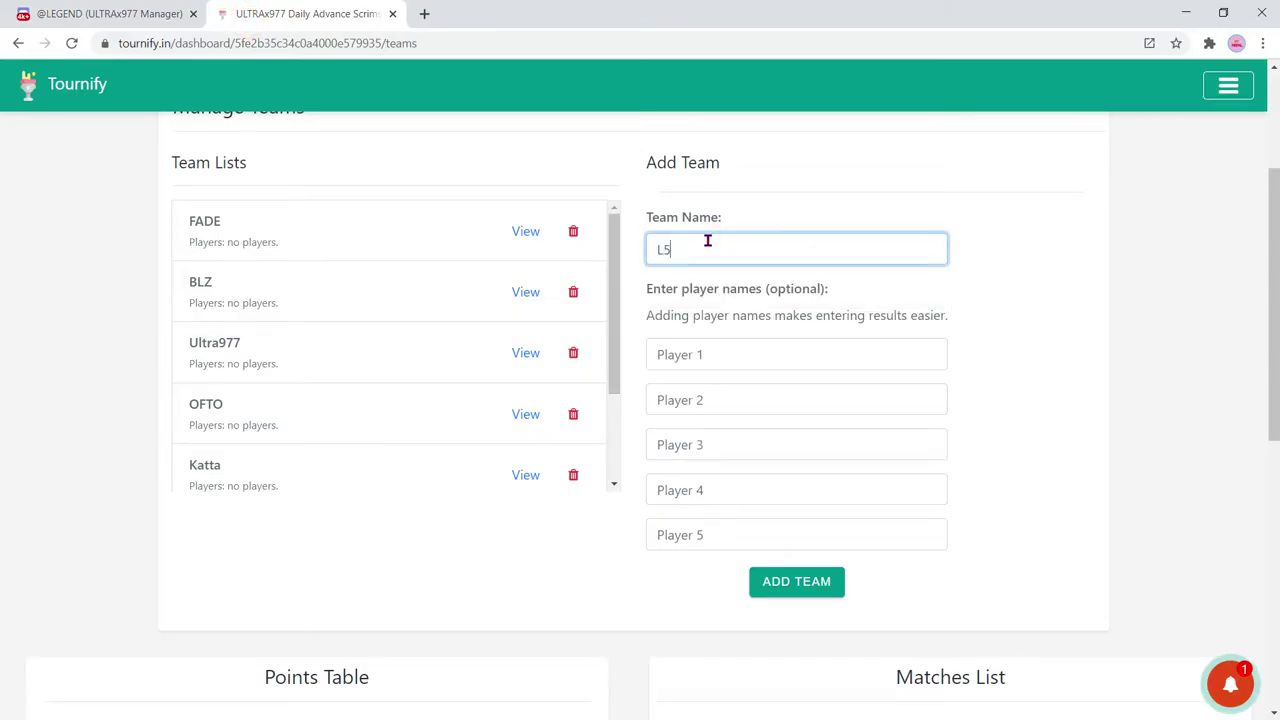
pyautogui.click(765, 588)
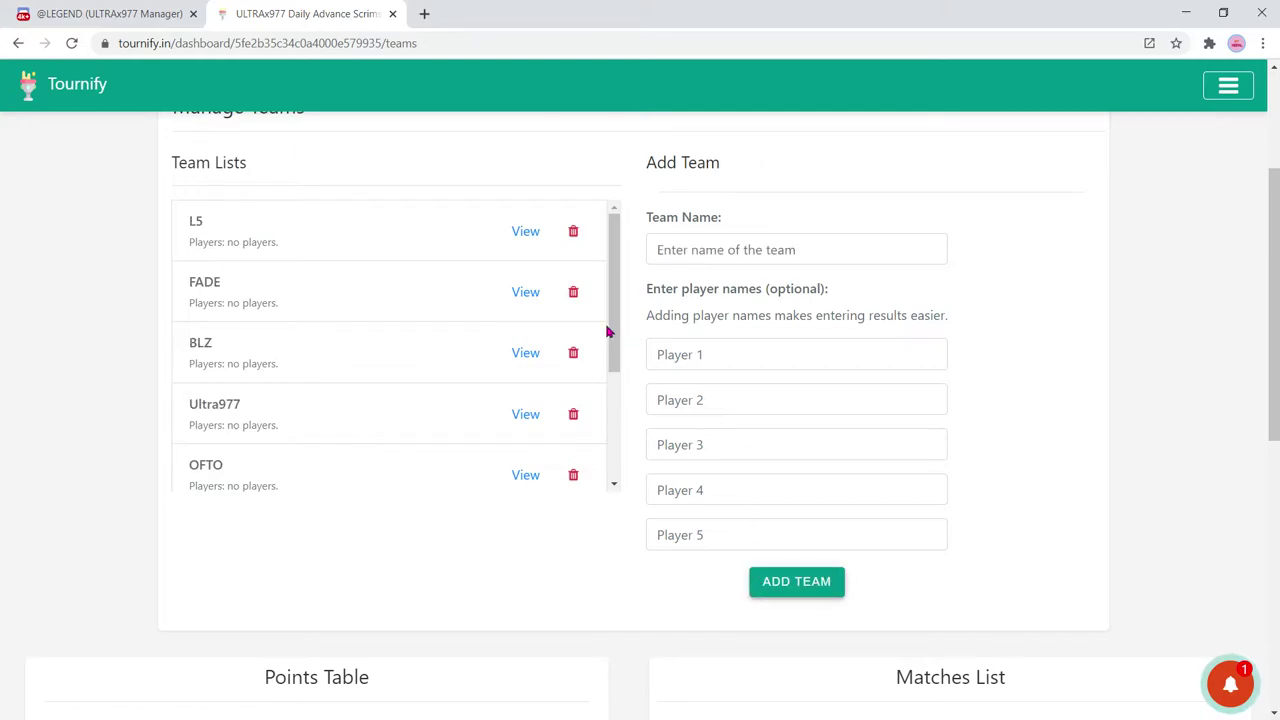
# - Look up the ninth-placed team in the Discord results image and add it in Tournify as Khukuri
pyautogui.moveTo(606, 352); pyautogui.dragTo(631, 271)
pyautogui.click(108, 14)
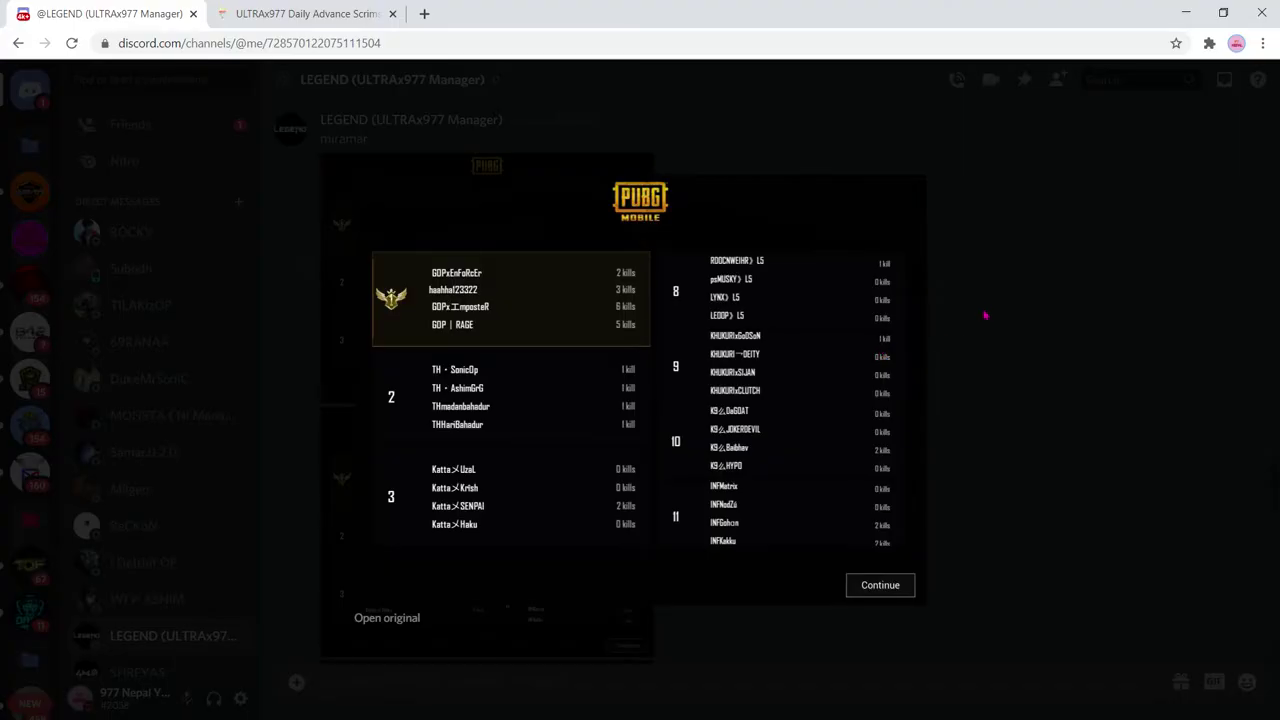
pyautogui.click(326, 6)
pyautogui.click(706, 251)
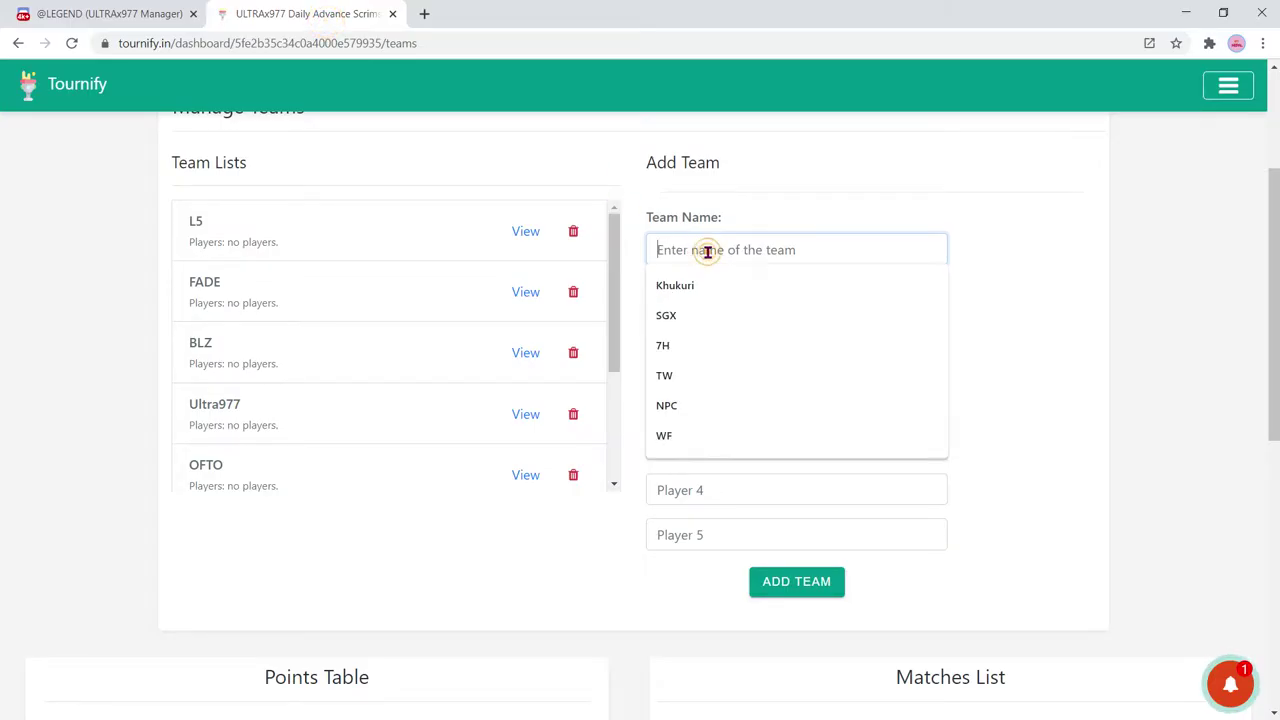
pyautogui.click(703, 285)
pyautogui.click(796, 581)
# - Look up the tenth-placed team in the Discord results image and add it in Tournify as k9
pyautogui.click(87, 10)
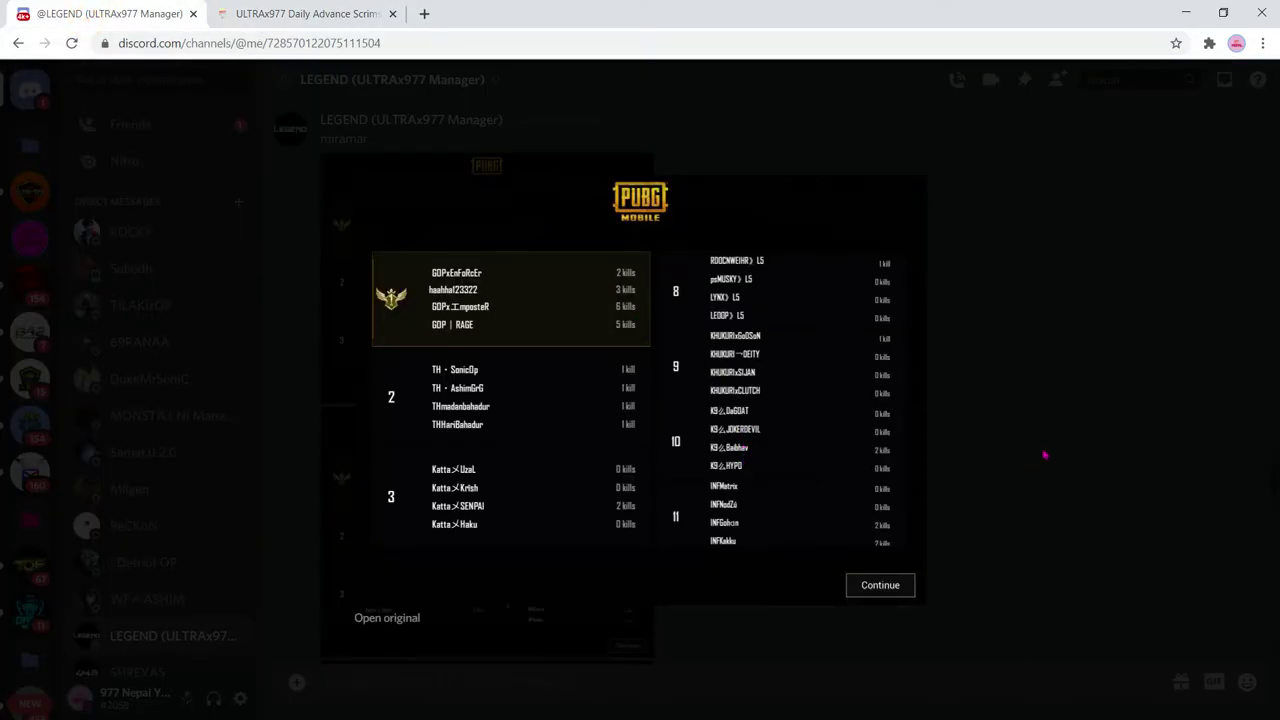
pyautogui.click(340, 13)
pyautogui.click(669, 248)
pyautogui.write('k')
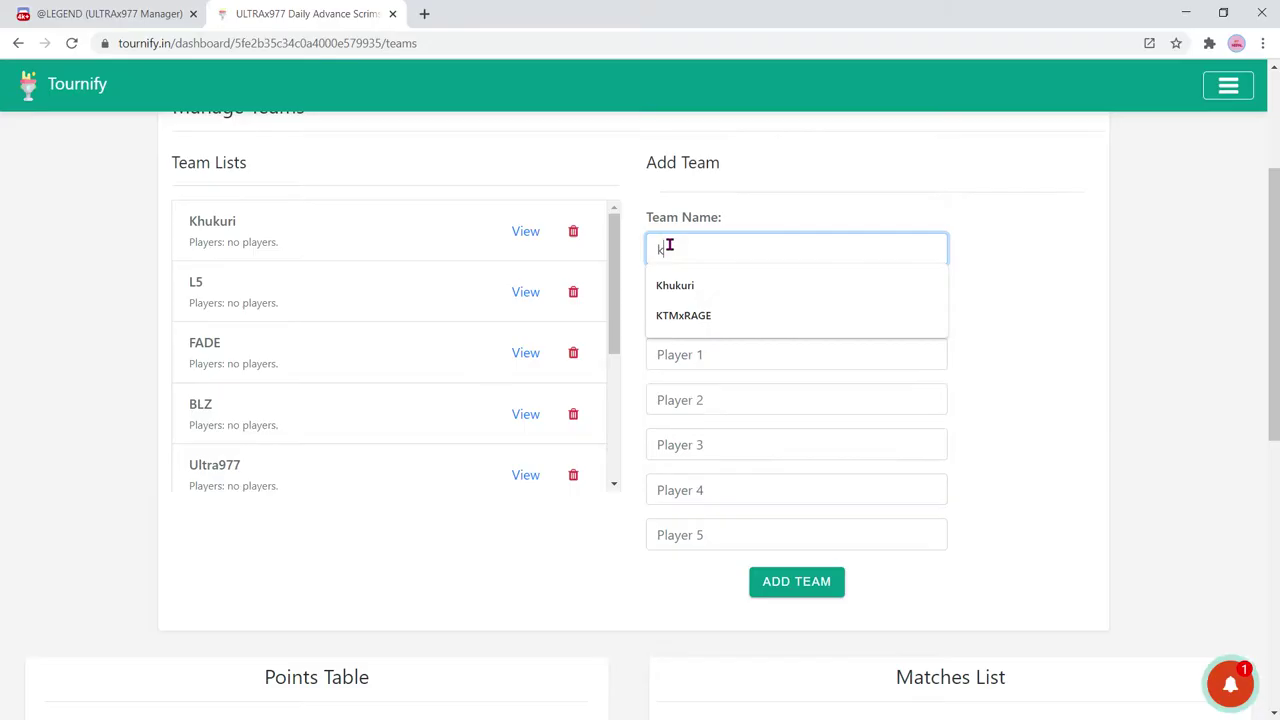
pyautogui.write('s')
pyautogui.click(820, 583)
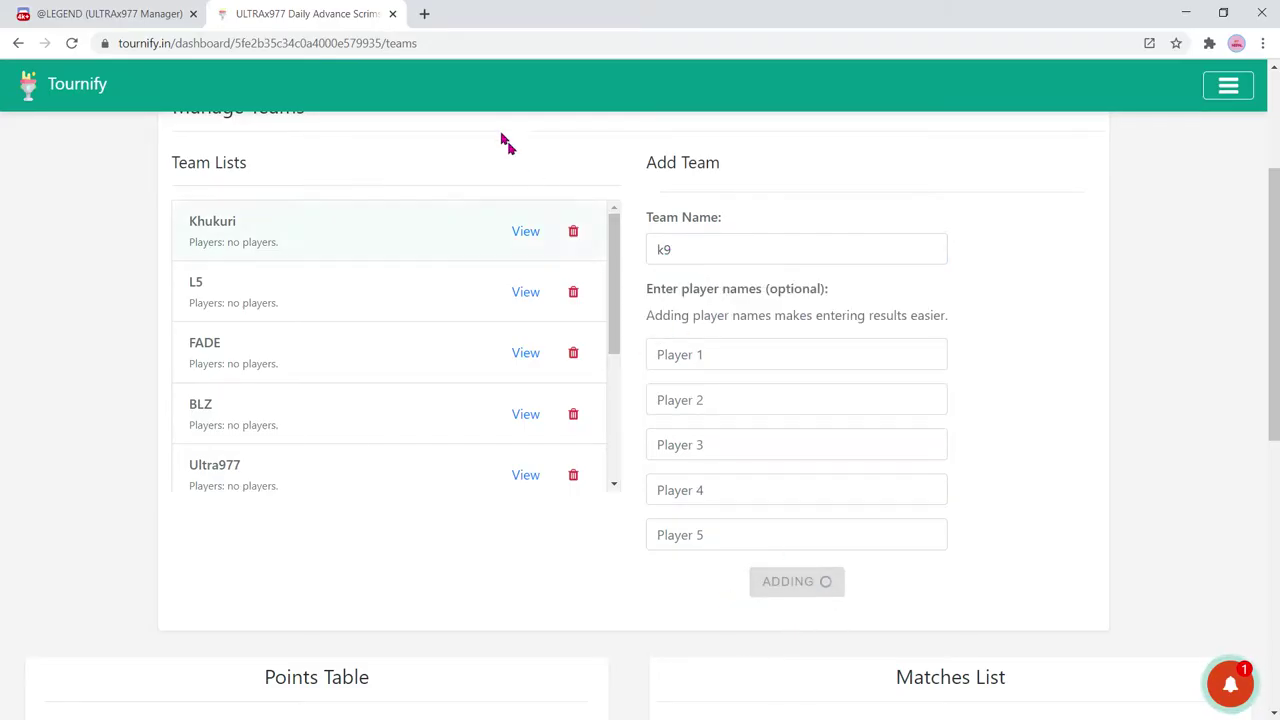
# - Look up the eleventh-placed team in the Discord results image and add it in Tournify as INF
pyautogui.click(138, 9)
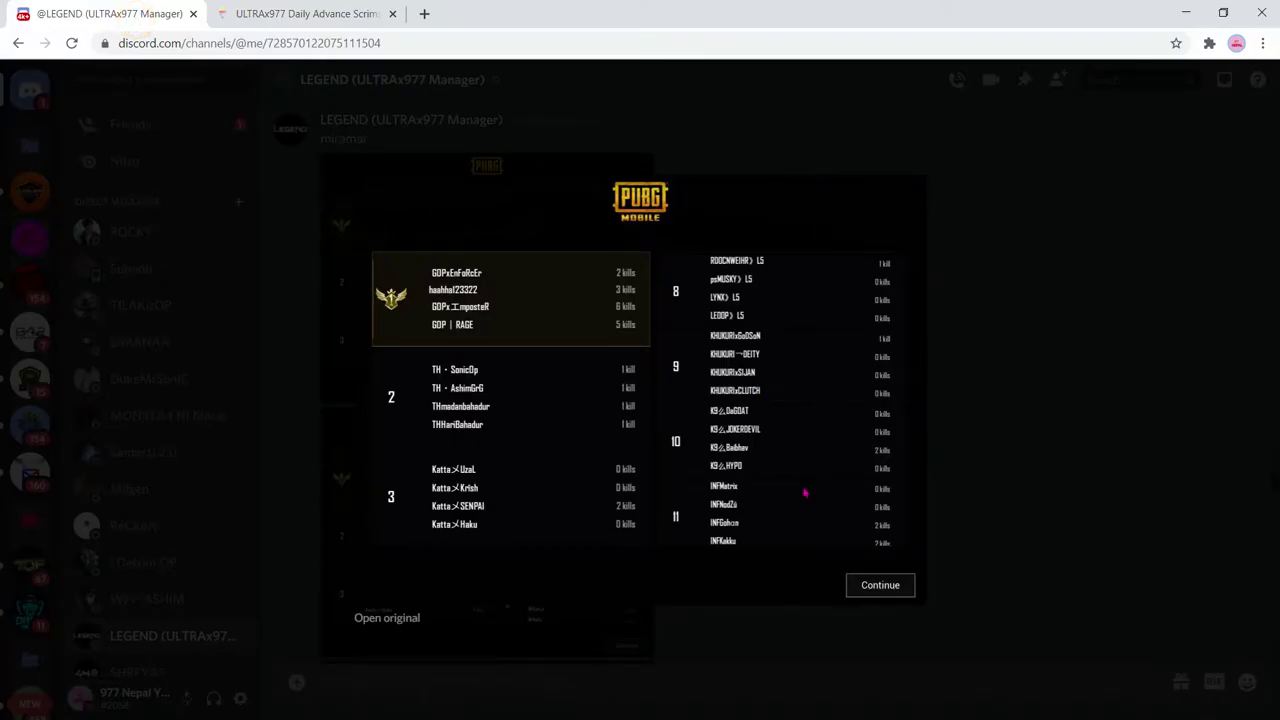
pyautogui.click(315, 13)
pyautogui.click(744, 251)
pyautogui.write('INF')
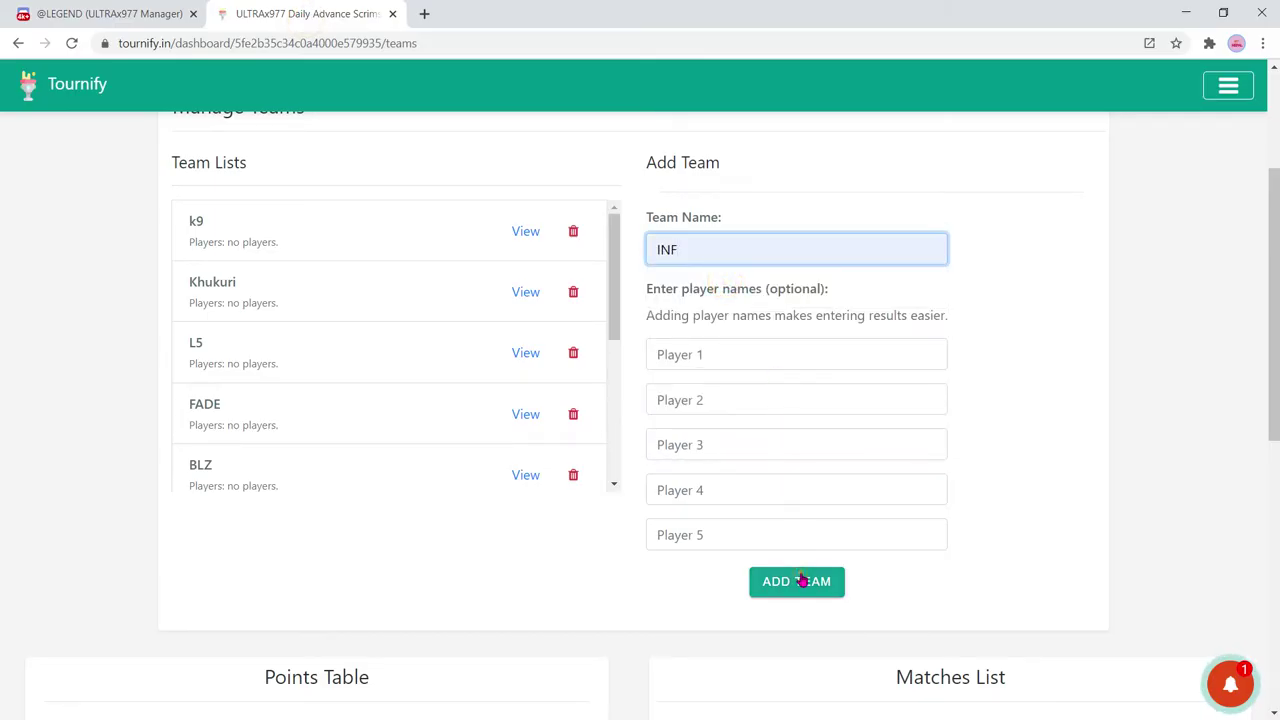
pyautogui.click(801, 581)
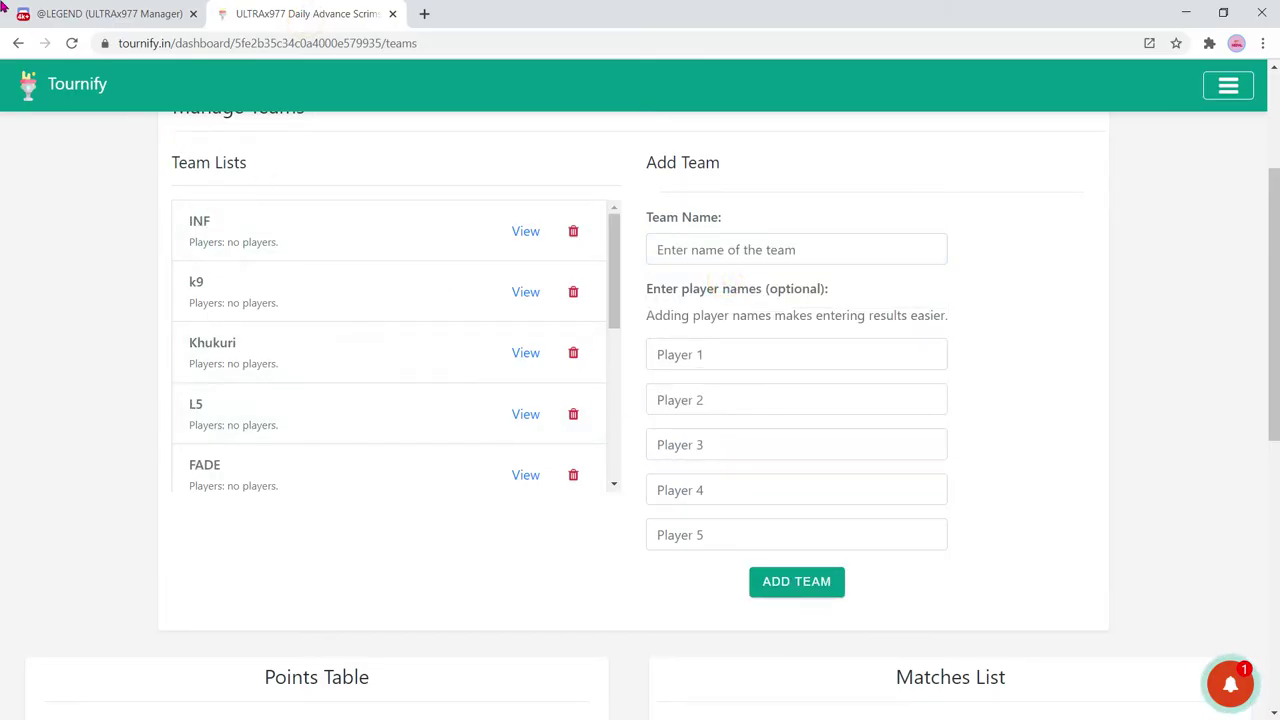
# - Open the third Discord results image for the twelfth-placed team and add it in Tournify as D2H
pyautogui.click(28, 13)
pyautogui.click(988, 195)
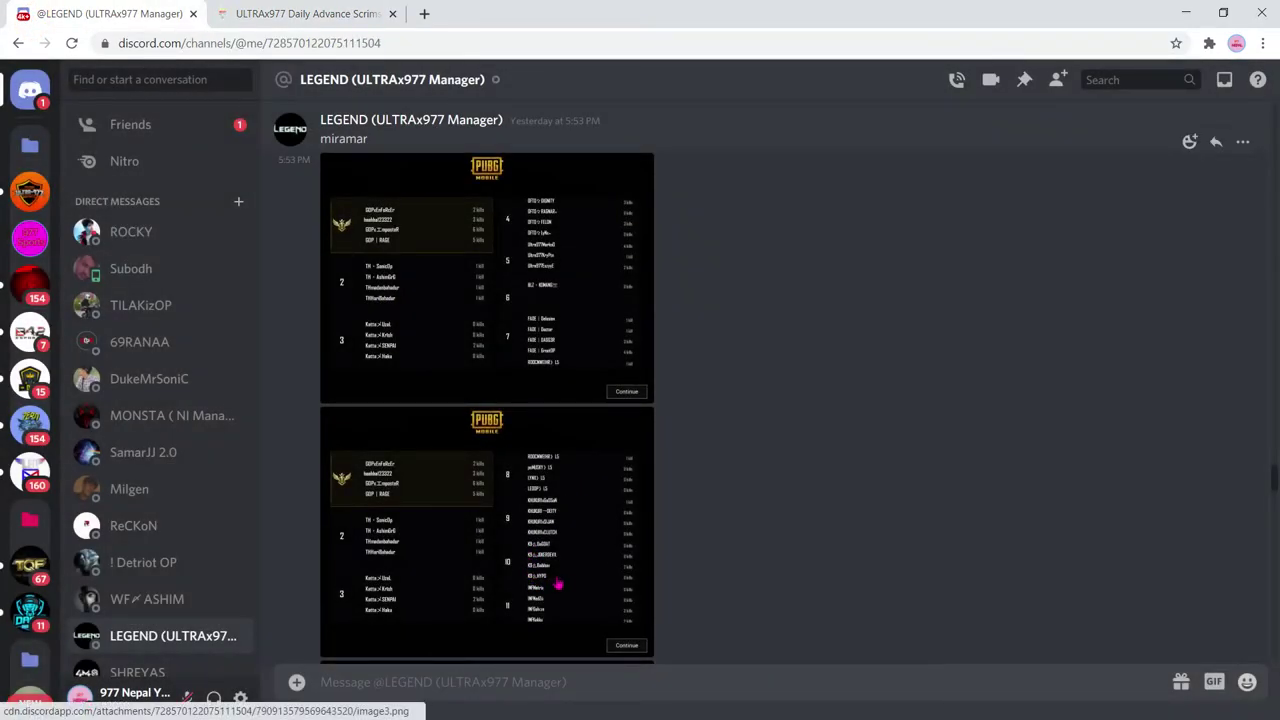
pyautogui.scroll(-3, 558, 585)
pyautogui.click(536, 265)
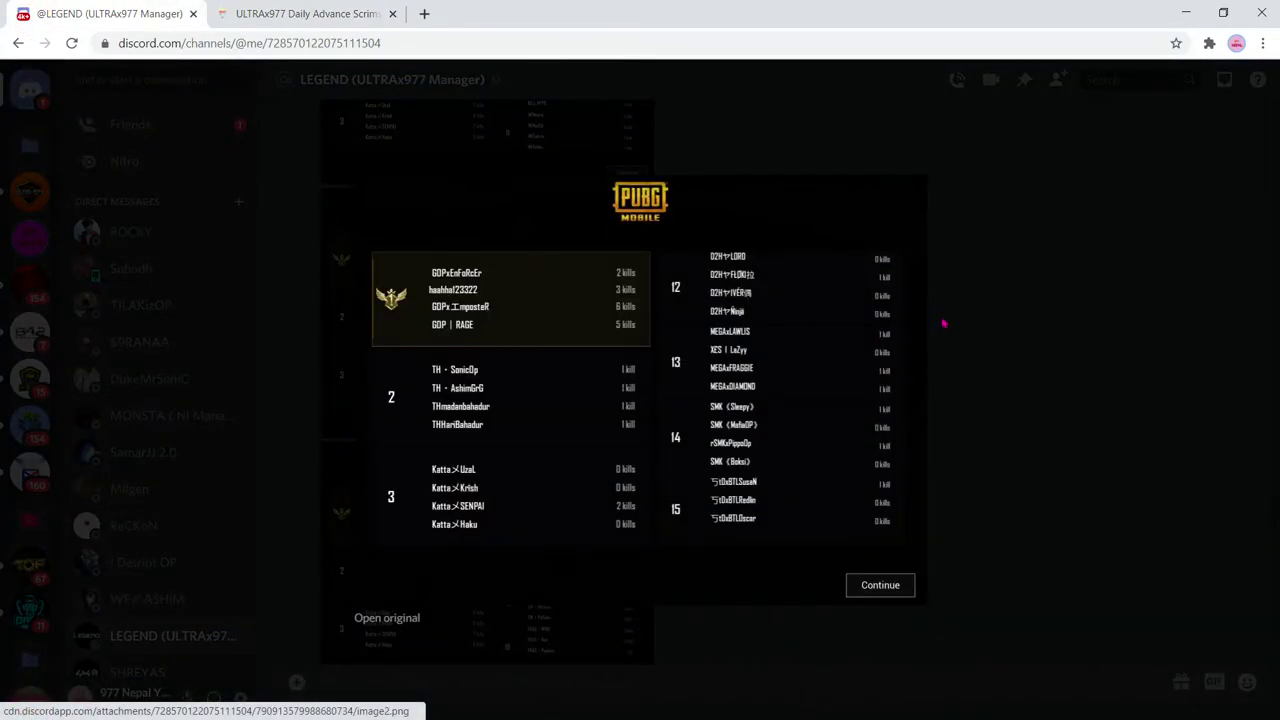
pyautogui.click(343, 7)
pyautogui.click(694, 260)
pyautogui.write('Dw')
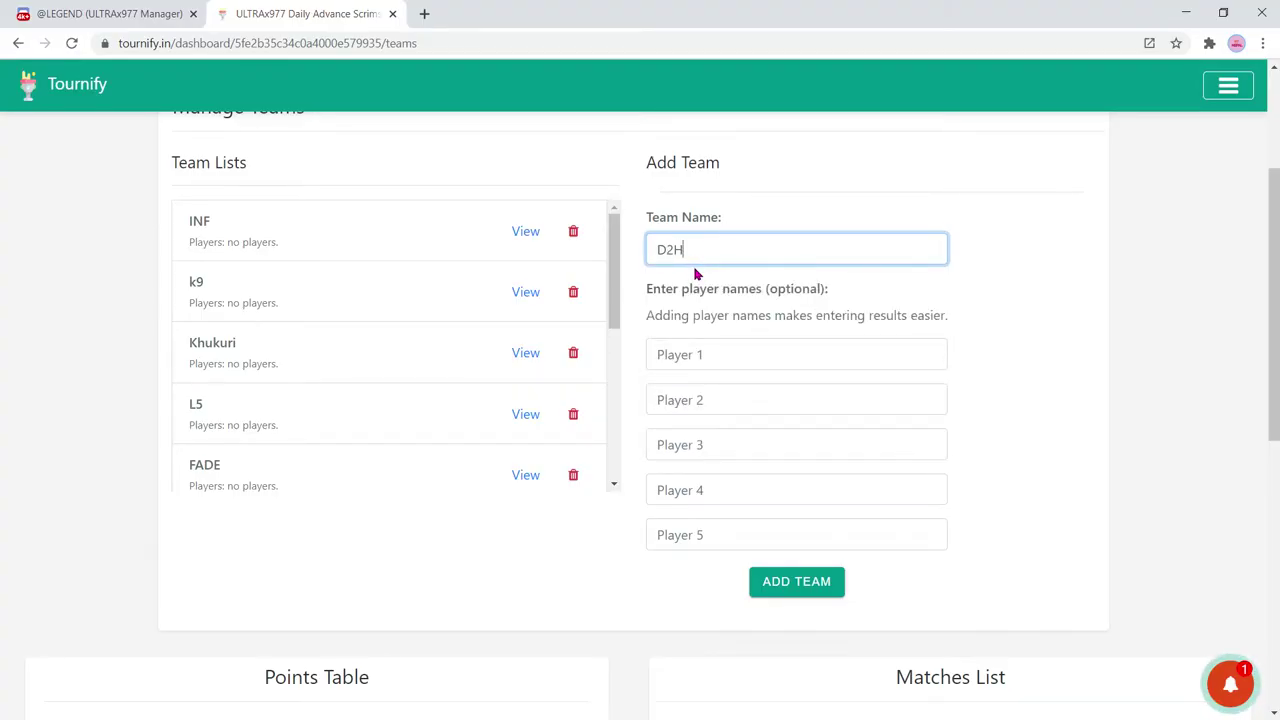
pyautogui.click(797, 584)
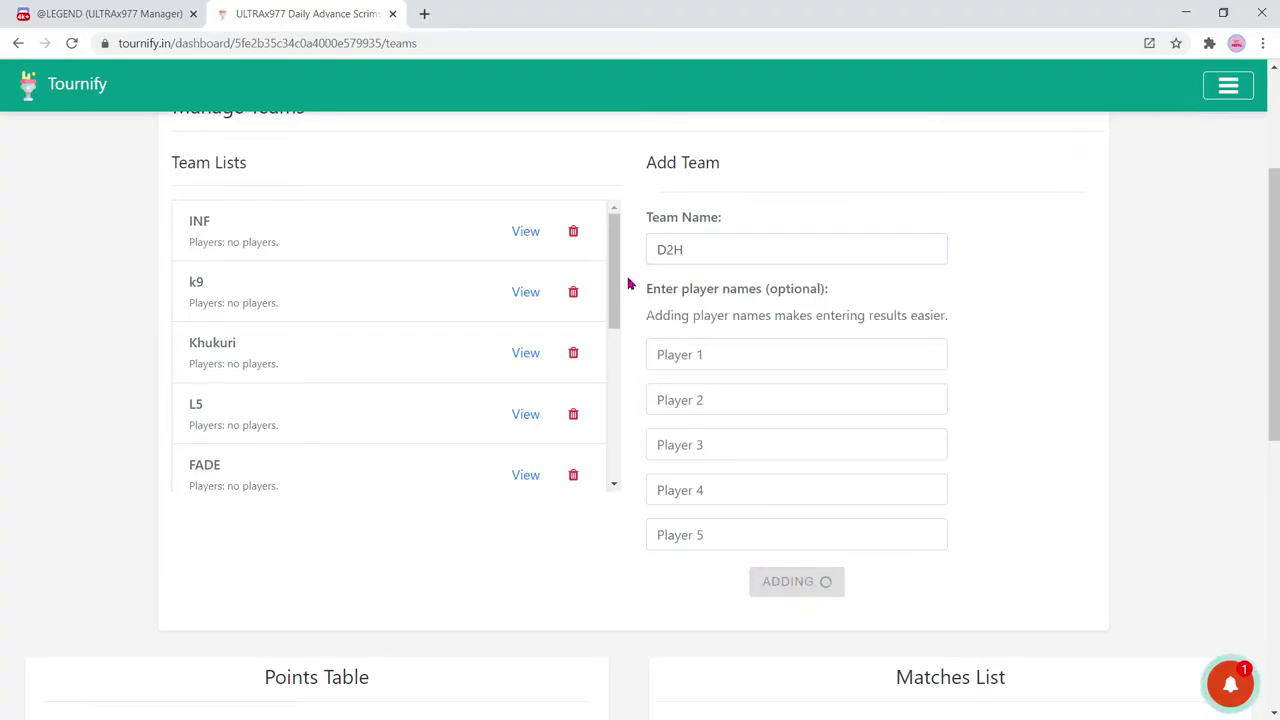
# - Look up the thirteenth-placed team in the Discord results image and add it in Tournify as Mega
pyautogui.click(120, 13)
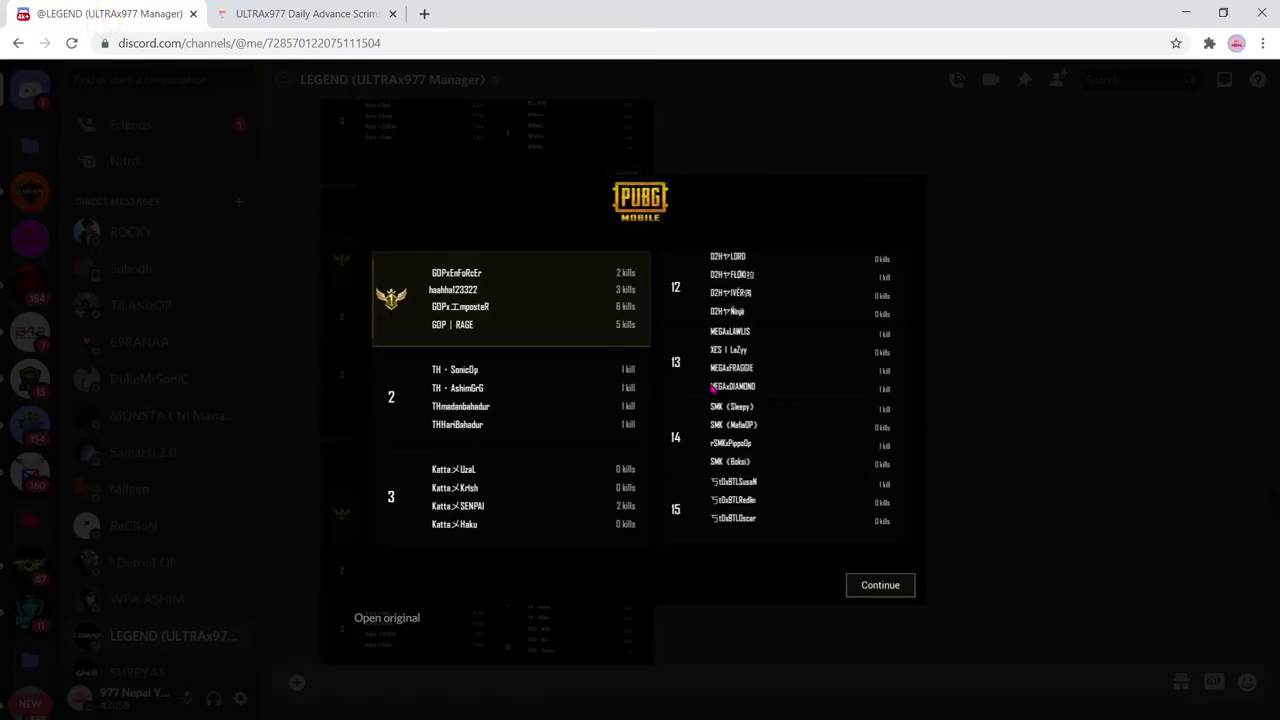
pyautogui.click(343, 12)
pyautogui.click(740, 245)
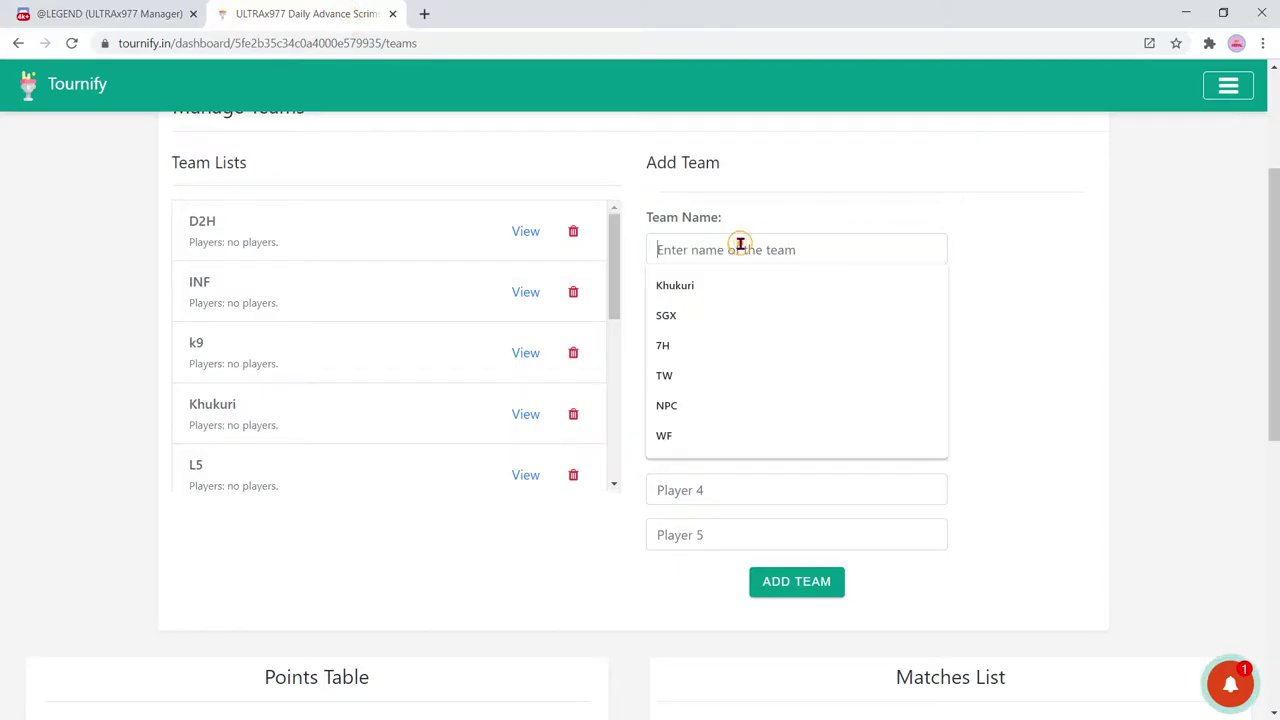
pyautogui.write('Mega')
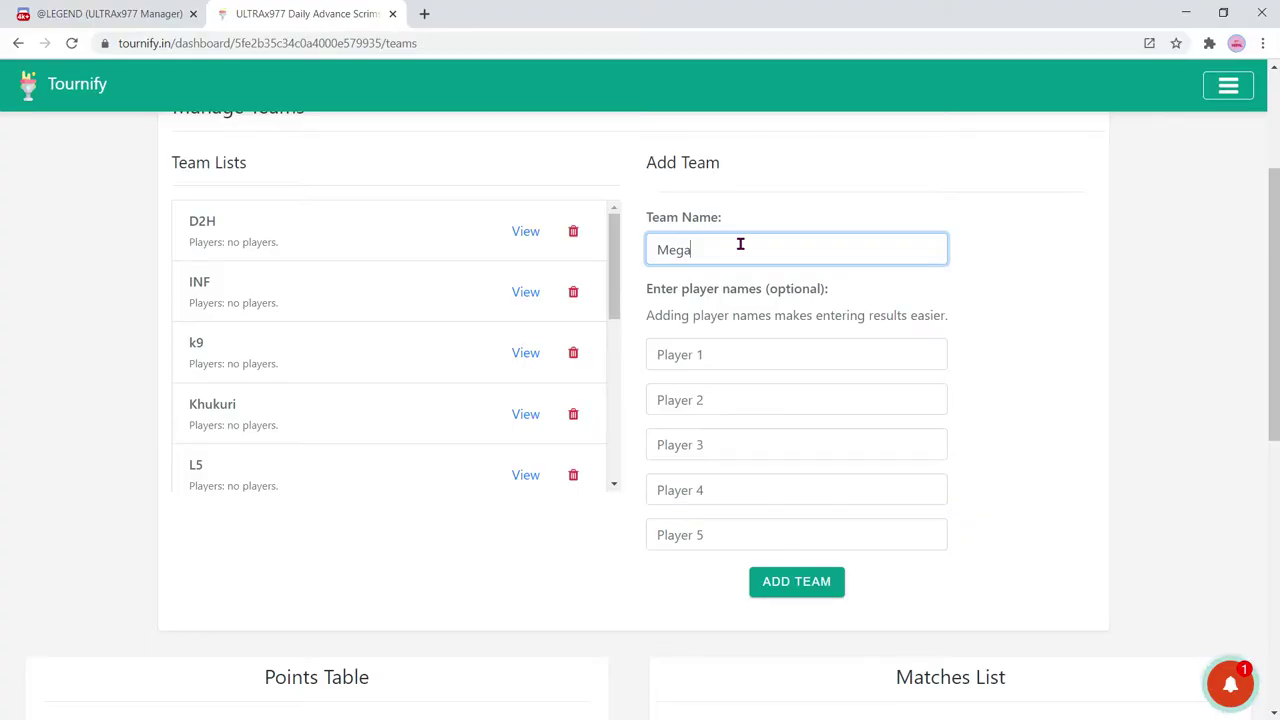
pyautogui.click(818, 593)
# - Look up the fourteenth-placed team in the Discord results image and add it in Tournify as SMK
pyautogui.click(110, 13)
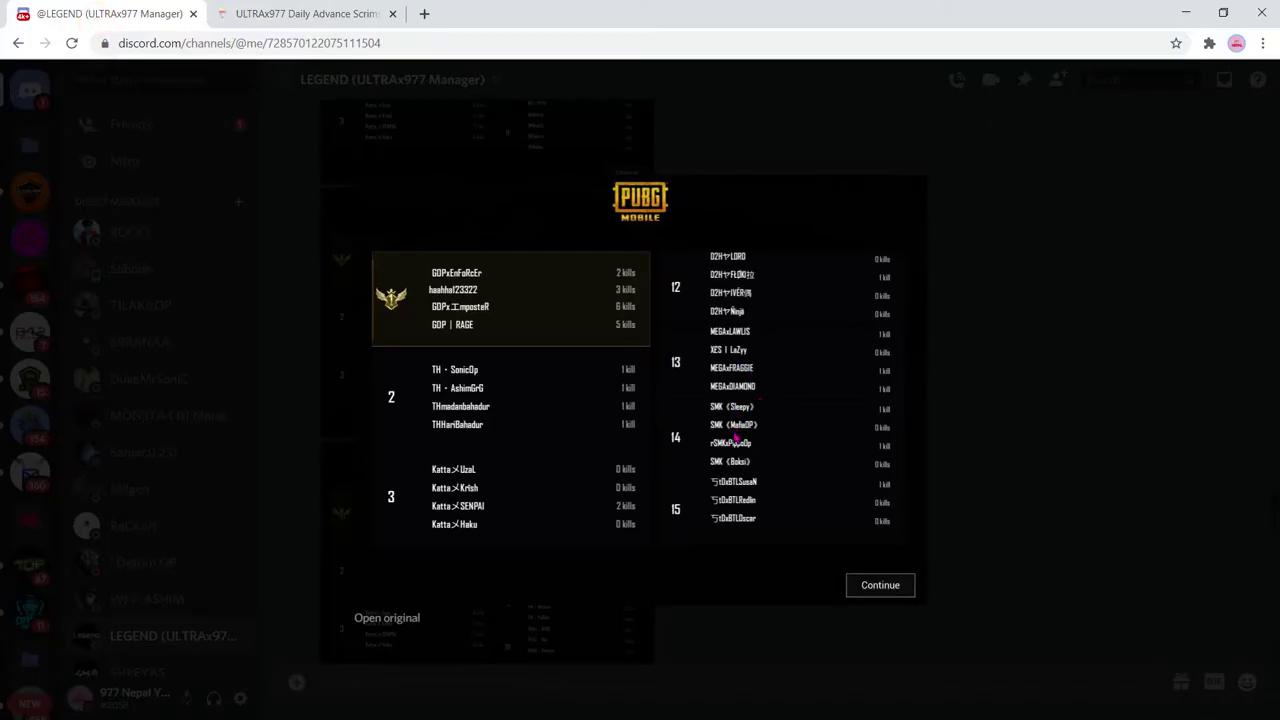
pyautogui.click(366, 8)
pyautogui.click(723, 240)
pyautogui.write('SMK')
pyautogui.click(789, 583)
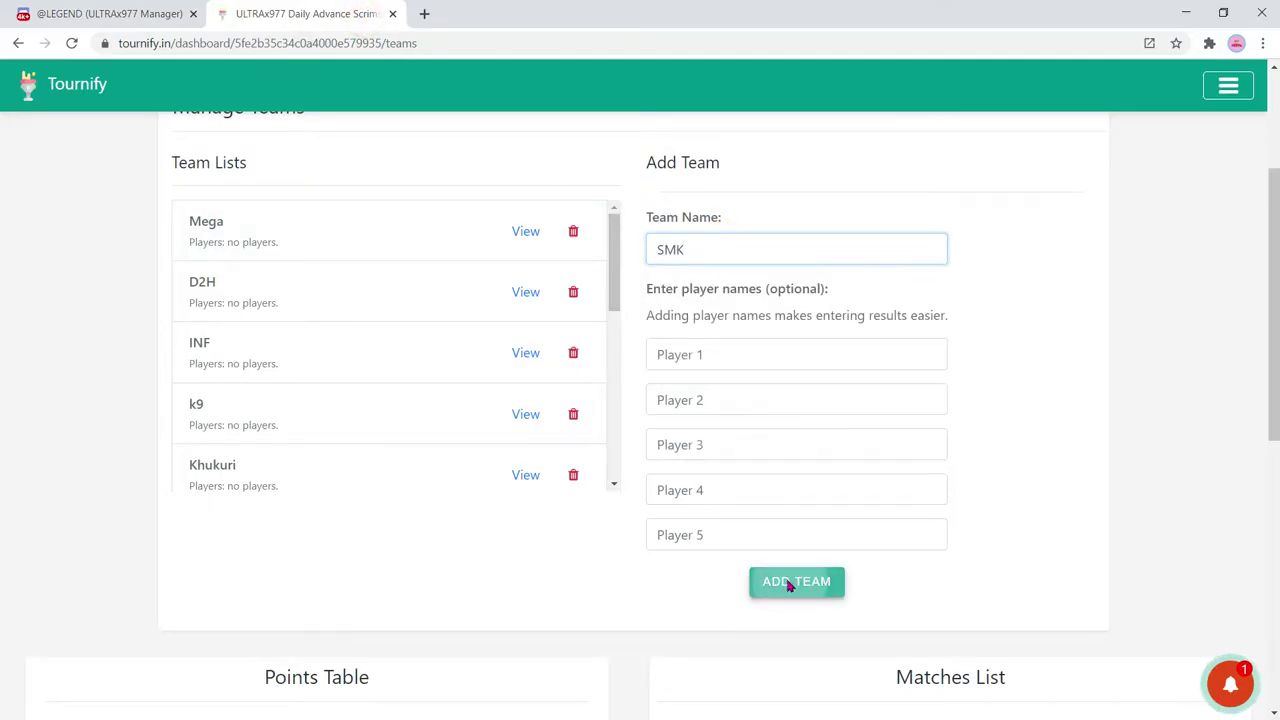
# - Look up the fifteenth-placed team in the Discord results image and add it in Tournify as STDxBTL
pyautogui.click(22, 13)
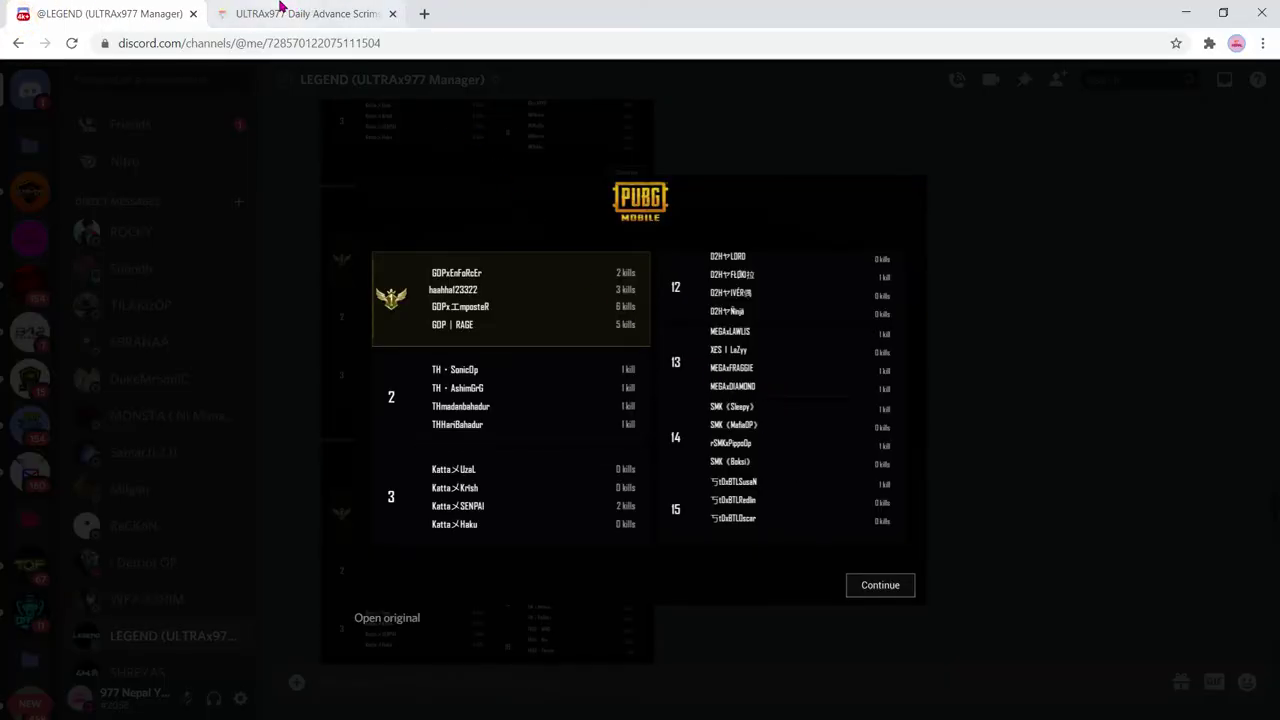
pyautogui.click(310, 13)
pyautogui.click(663, 251)
pyautogui.write('S')
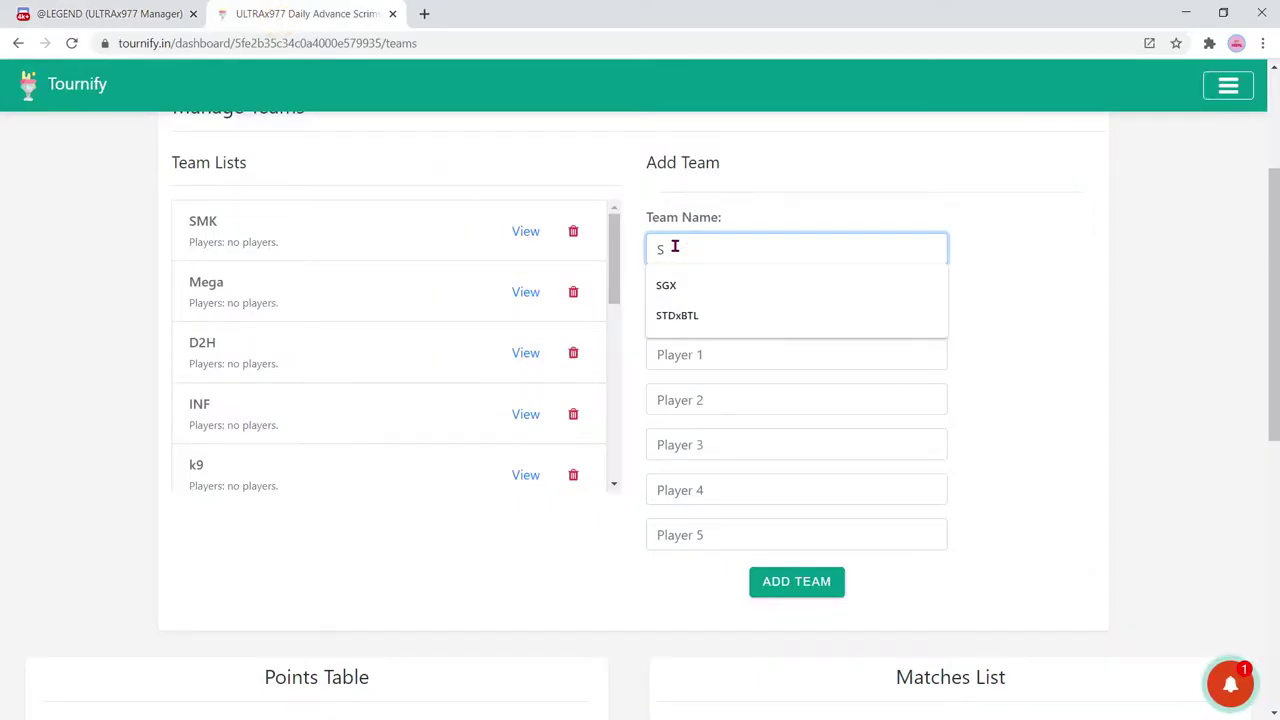
pyautogui.write('TD')
pyautogui.click(686, 286)
pyautogui.click(789, 585)
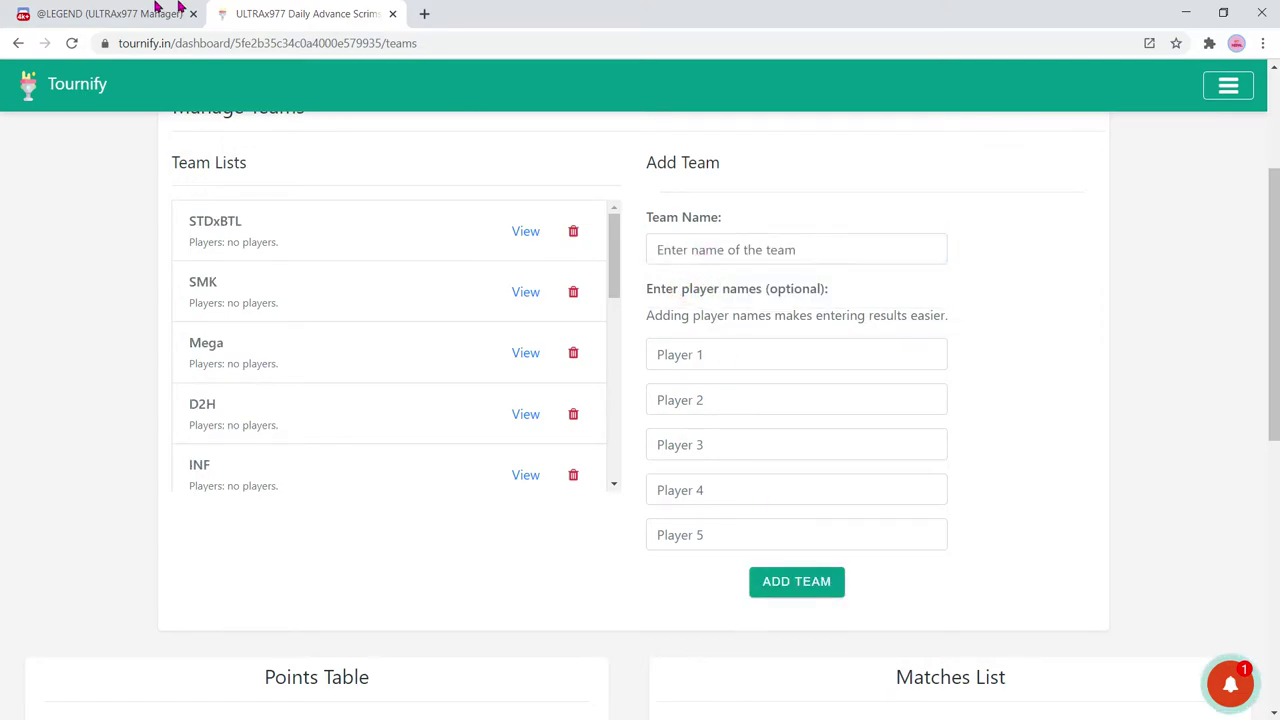
# - Open the fourth Discord results image for the sixteenth-placed team and add it in Tournify as ZOD
pyautogui.click(160, 13)
pyautogui.press('Escape')
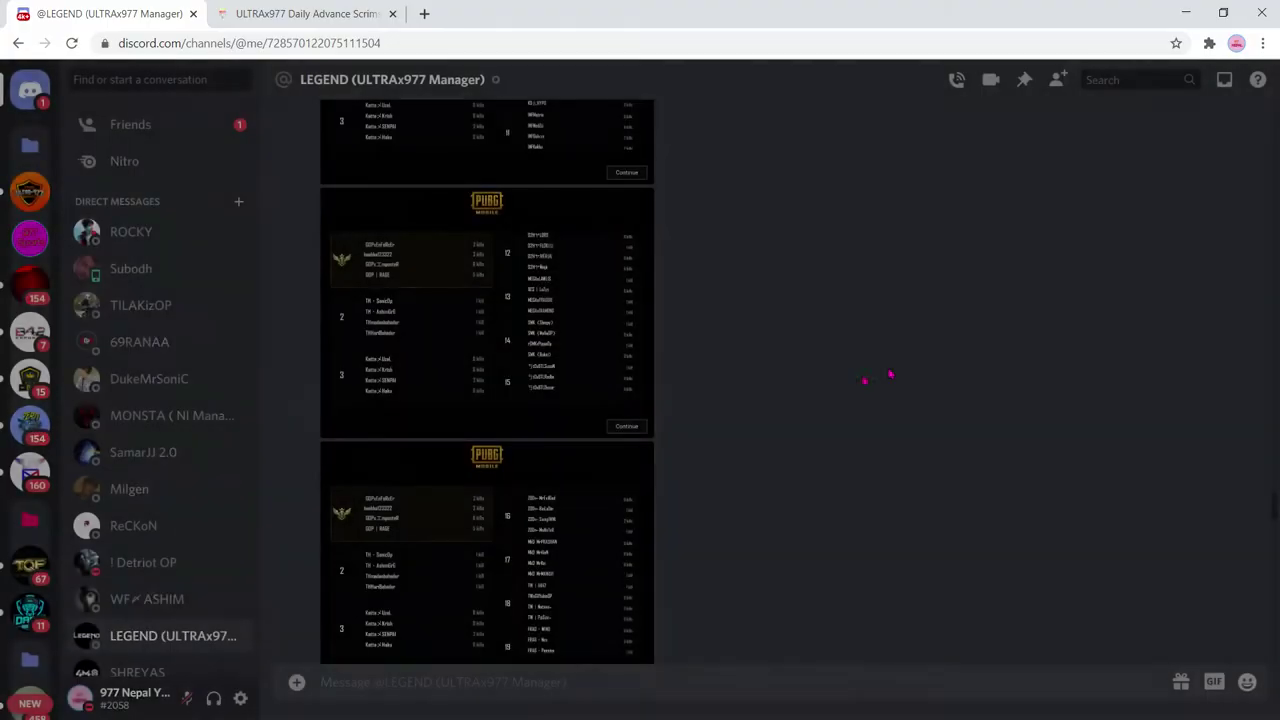
pyautogui.click(538, 508)
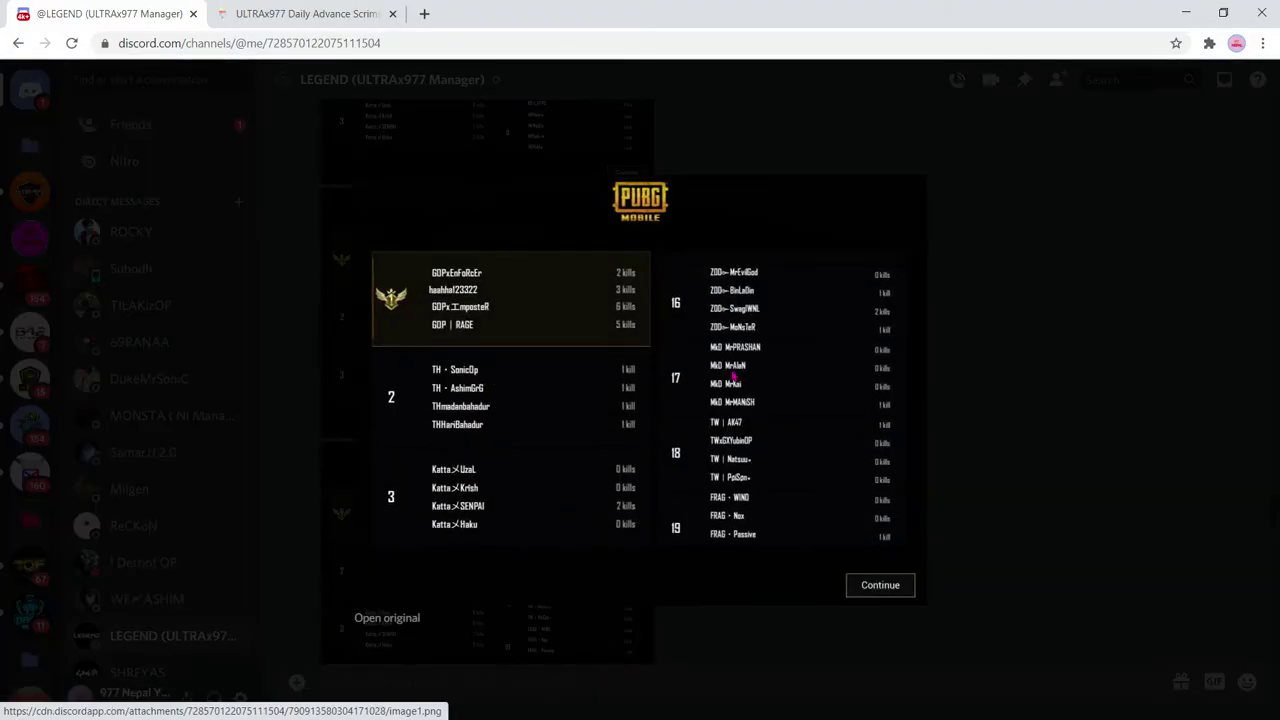
pyautogui.click(363, 13)
pyautogui.click(700, 258)
pyautogui.write('ZOD')
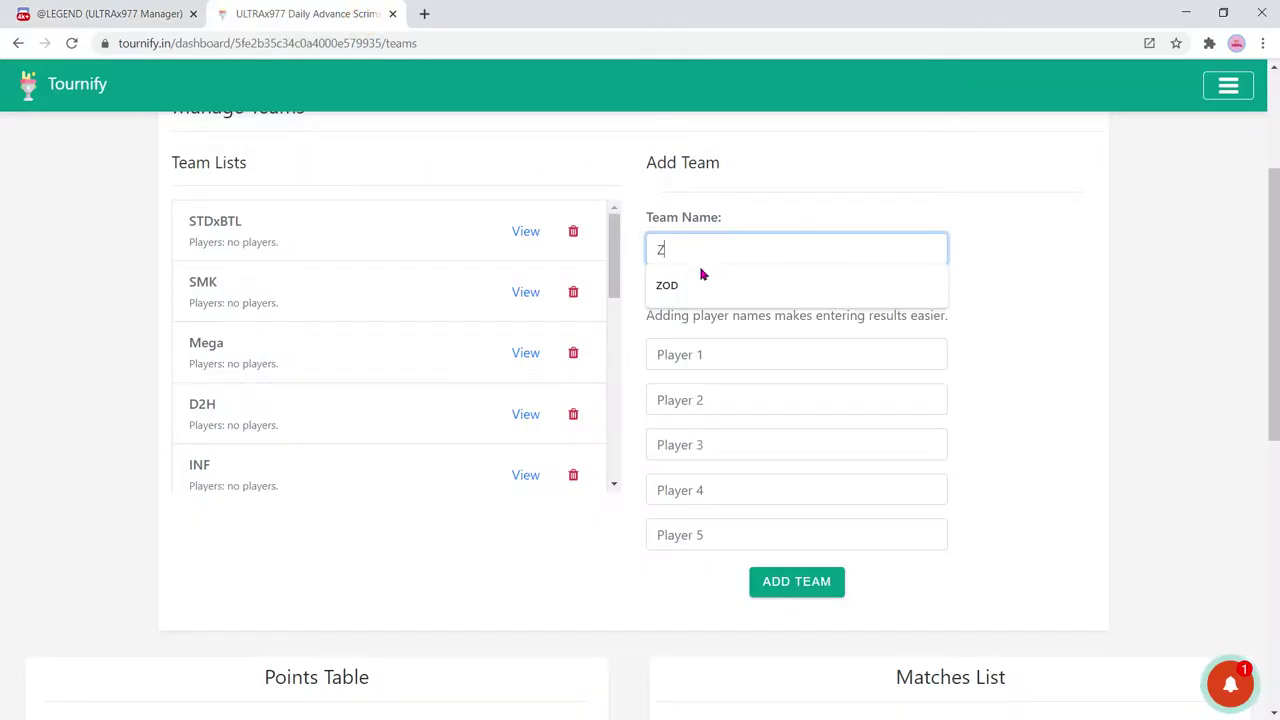
pyautogui.click(792, 581)
# - Look up the seventeenth-placed team in the Discord results image and add it in Tournify as MKD
pyautogui.click(128, 12)
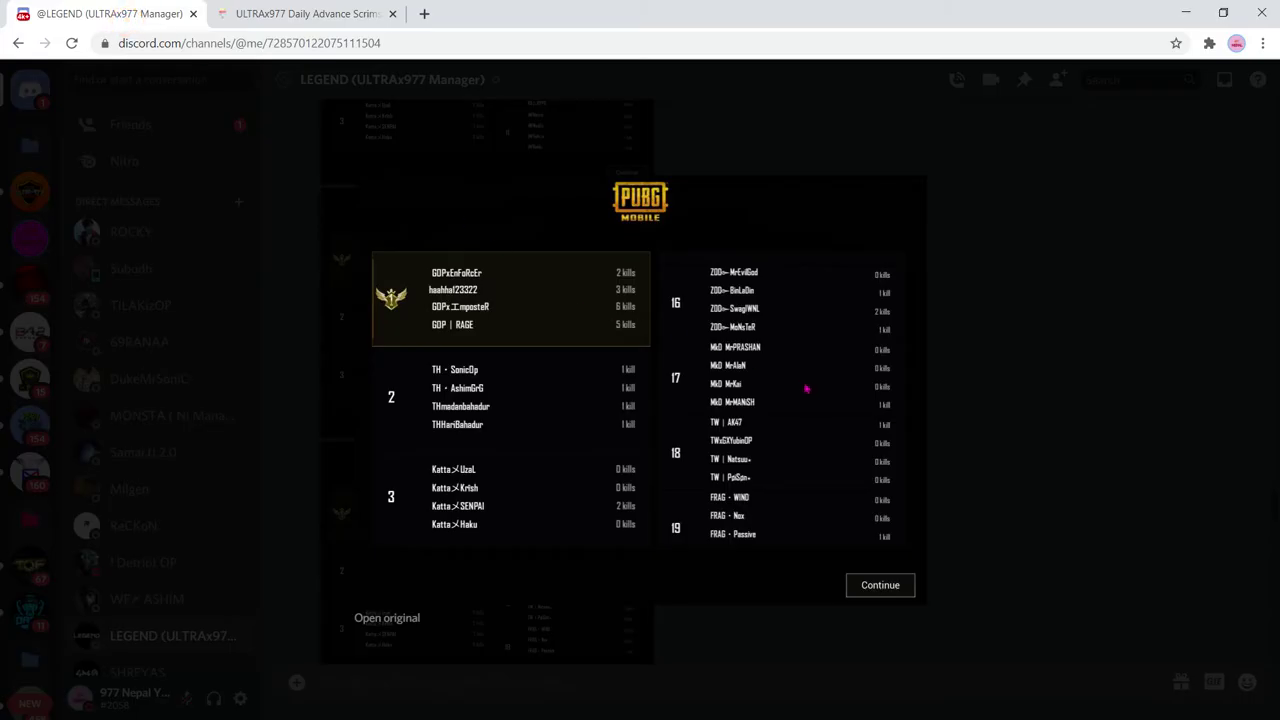
pyautogui.click(380, 13)
pyautogui.click(706, 256)
pyautogui.write('MKD')
pyautogui.click(827, 583)
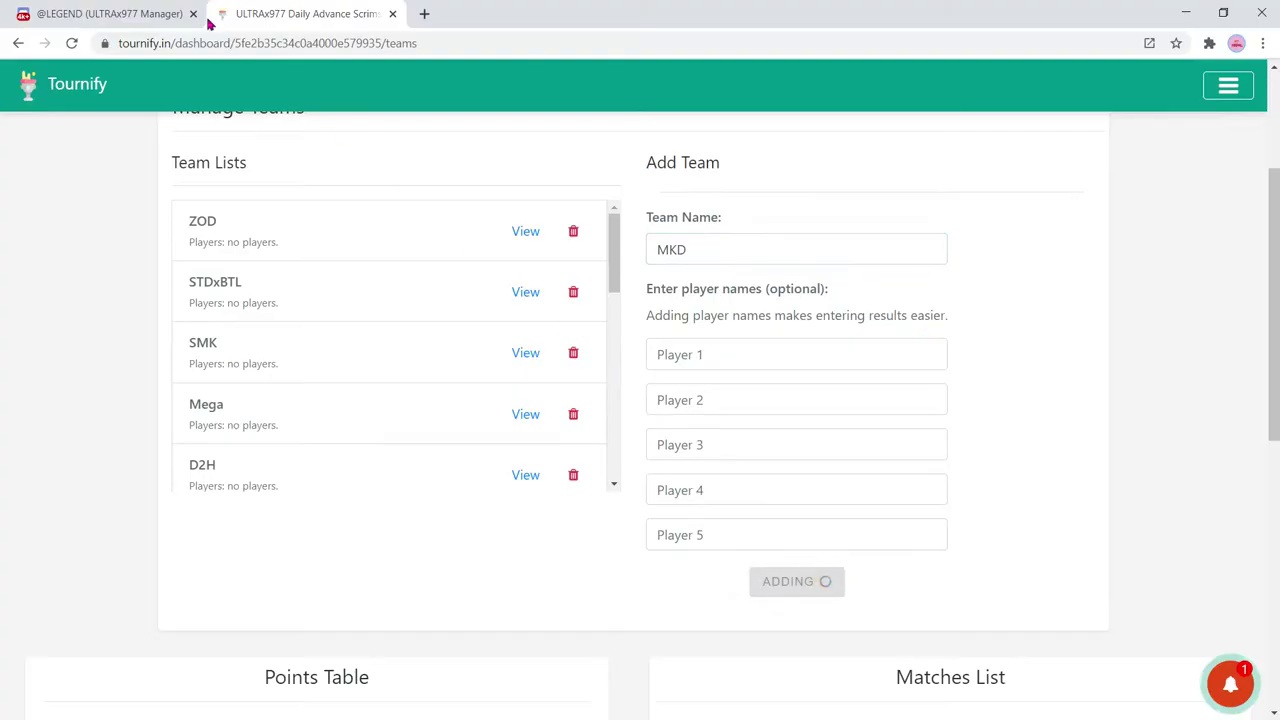
# - Look up the eighteenth-placed team in the Discord results image and add it in Tournify as TW
pyautogui.click(130, 13)
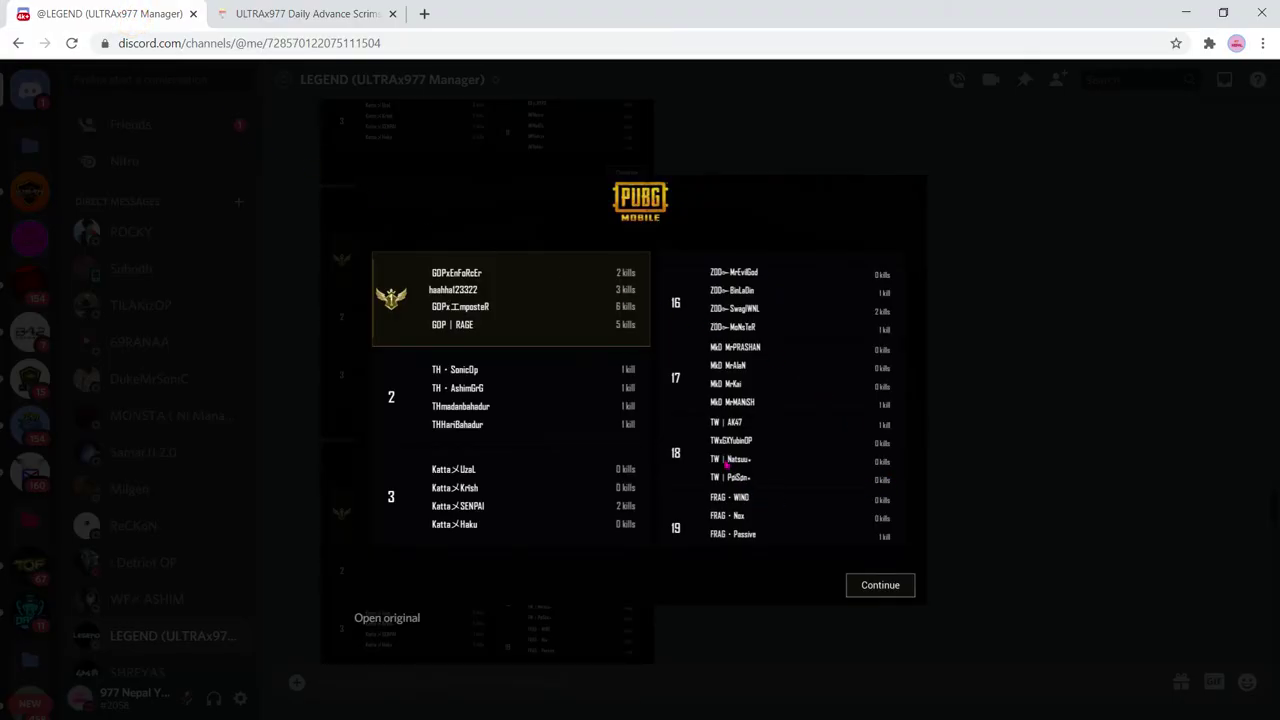
pyautogui.click(264, 12)
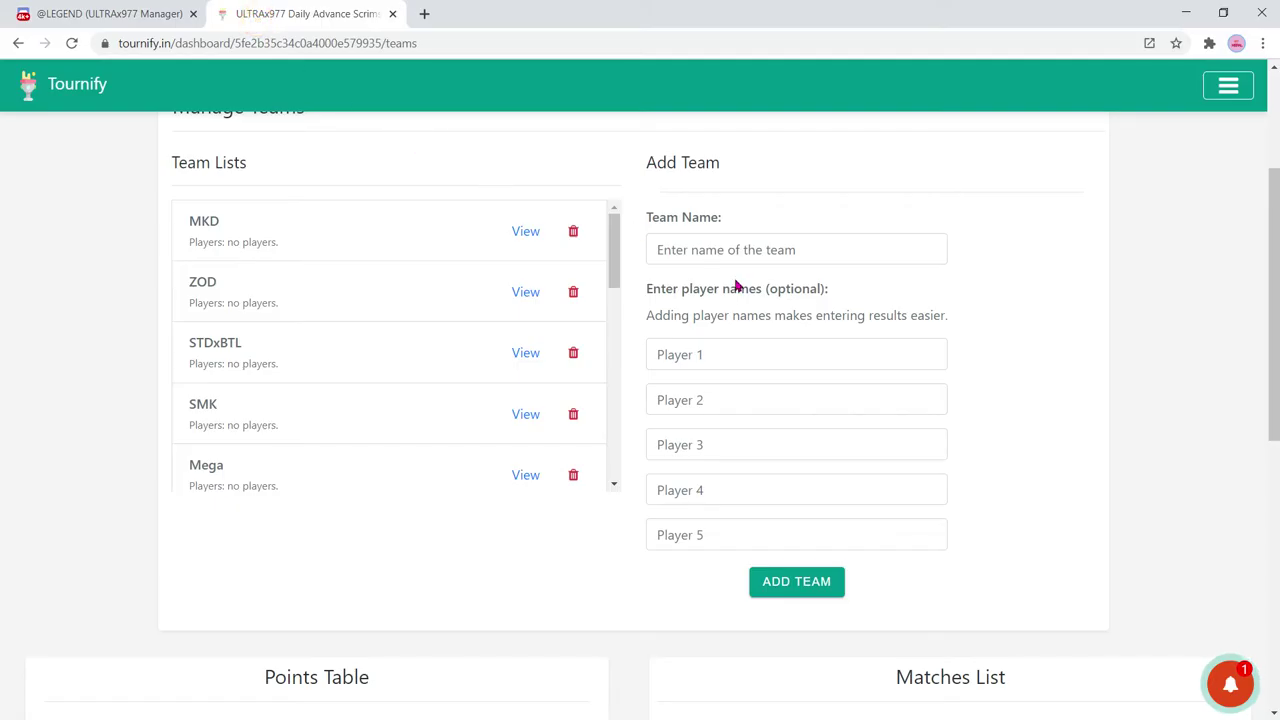
pyautogui.click(734, 250)
pyautogui.write('TW')
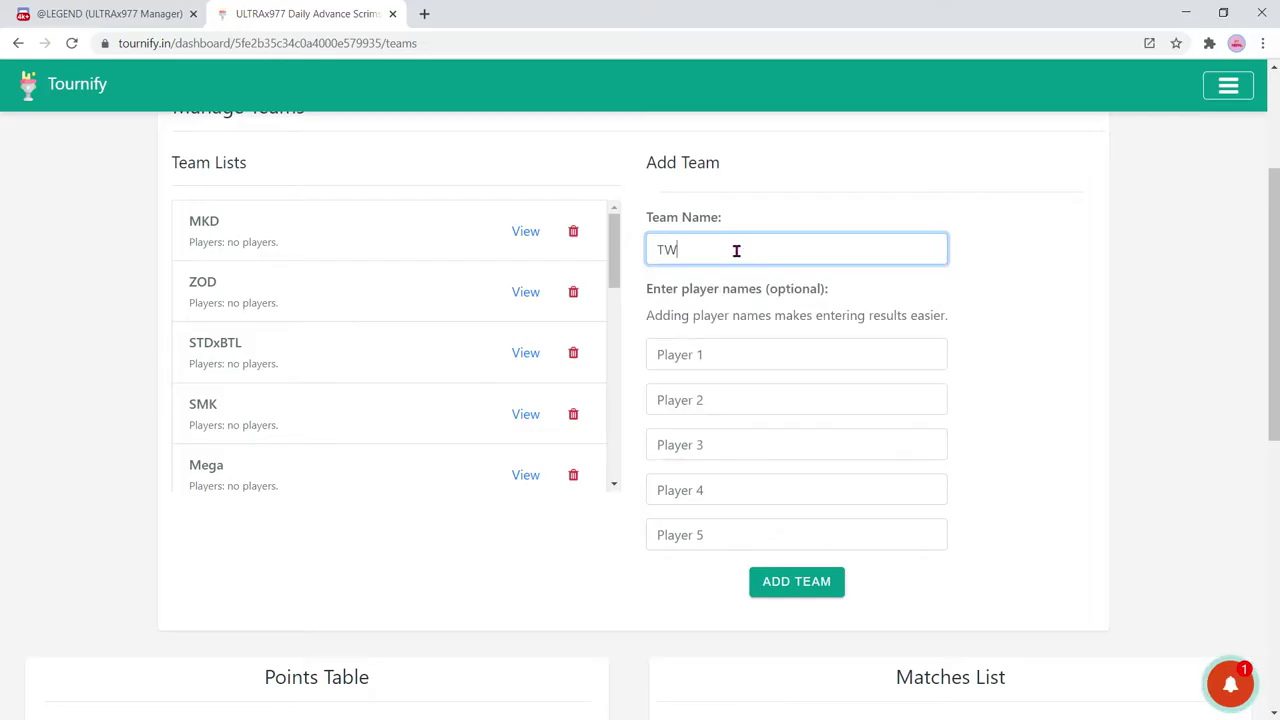
pyautogui.click(795, 585)
# - Look up the nineteenth-placed team in the Discord results image and add it in Tournify as FRAG
pyautogui.click(110, 13)
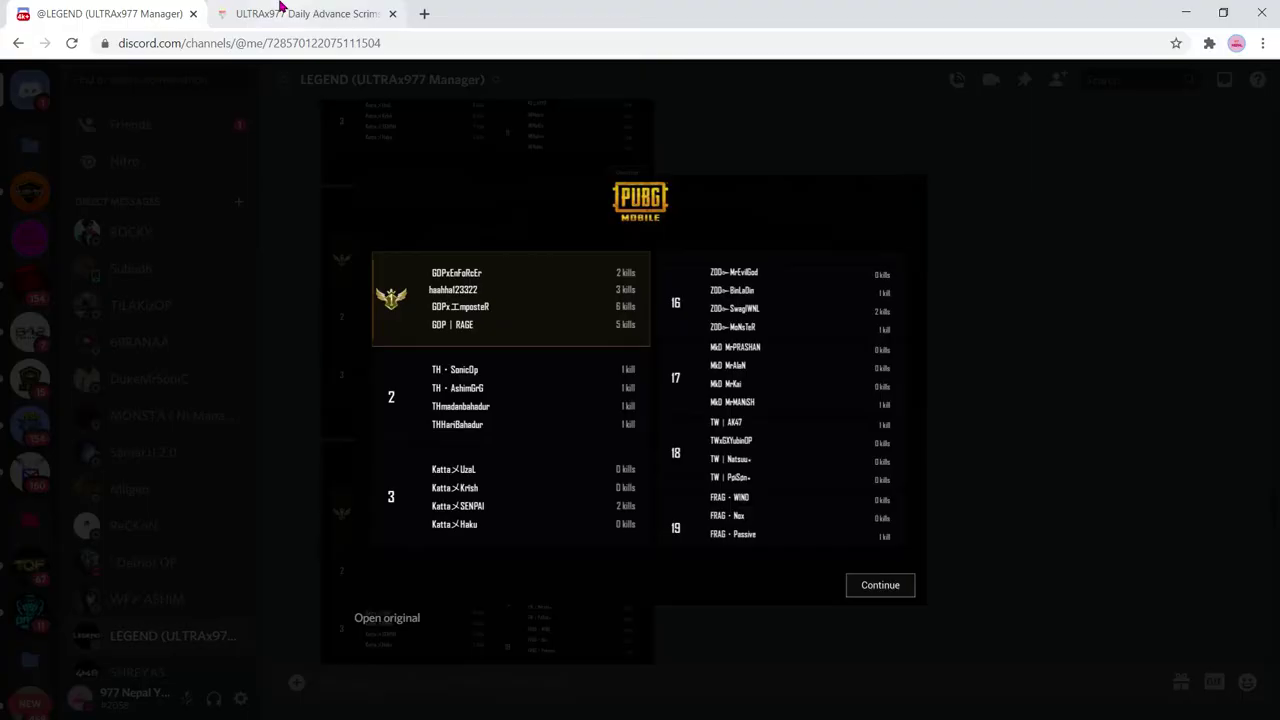
pyautogui.click(280, 14)
pyautogui.click(666, 248)
pyautogui.write('FRAG')
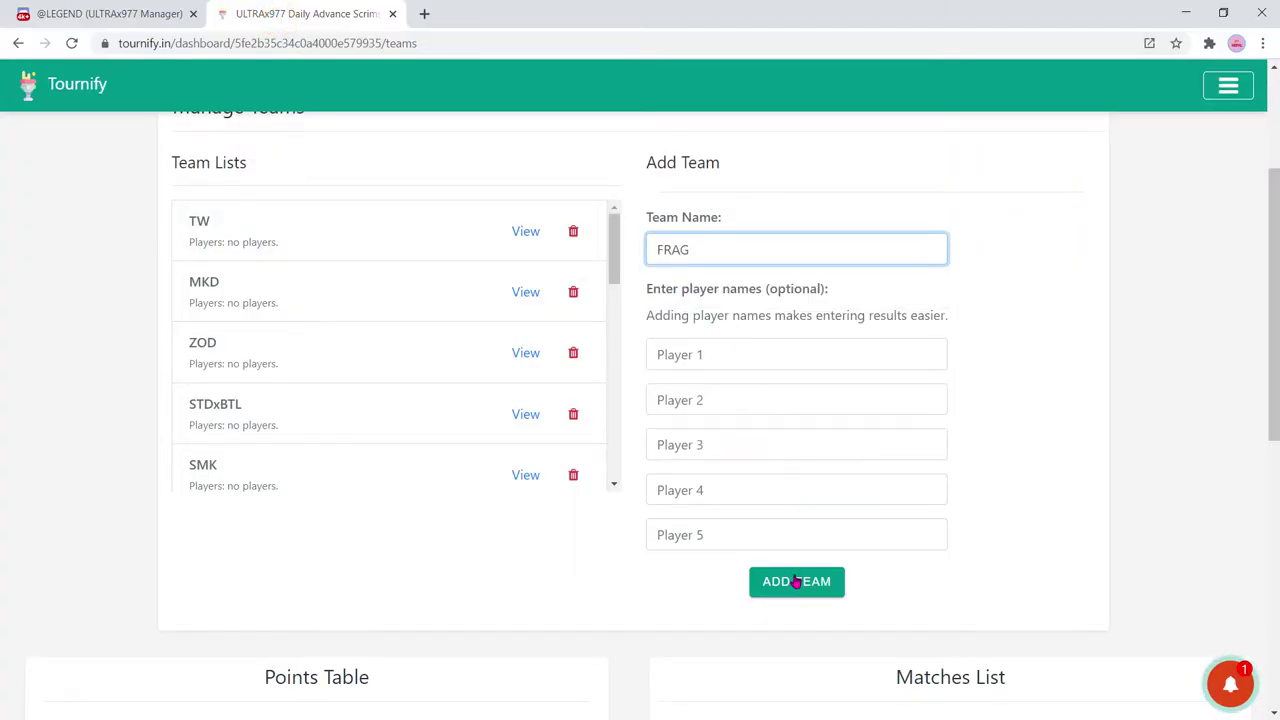
pyautogui.click(796, 581)
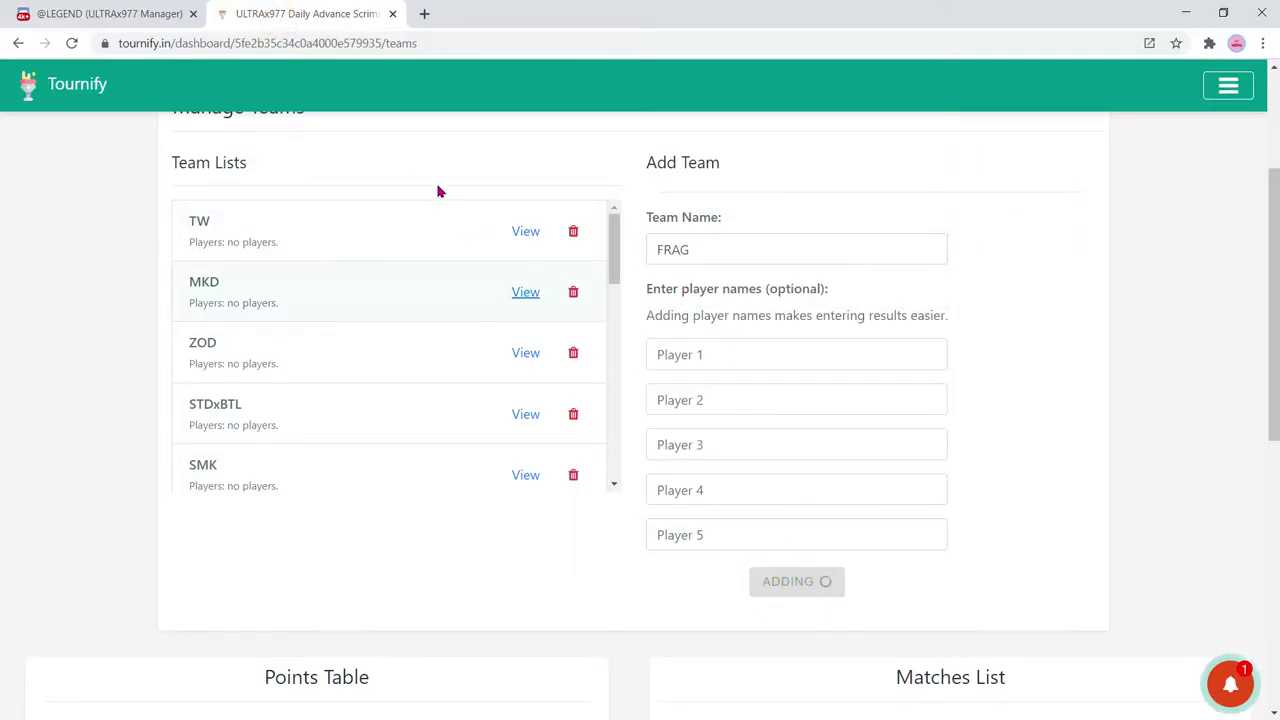
# - Open the tournament's points table page from Tournify and compare its team list with the Discord results
pyautogui.click(120, 14)
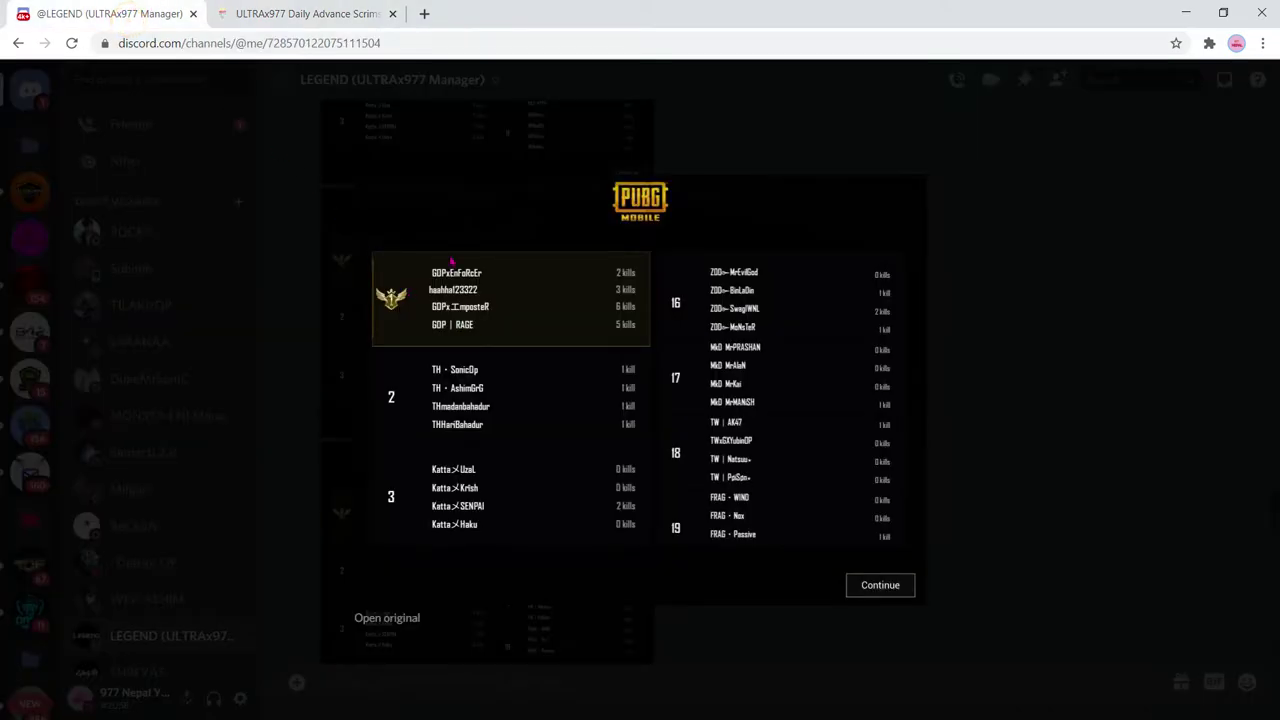
pyautogui.click(340, 16)
pyautogui.scroll(-3, 450, 400)
pyautogui.scroll(-5, 477, 515)
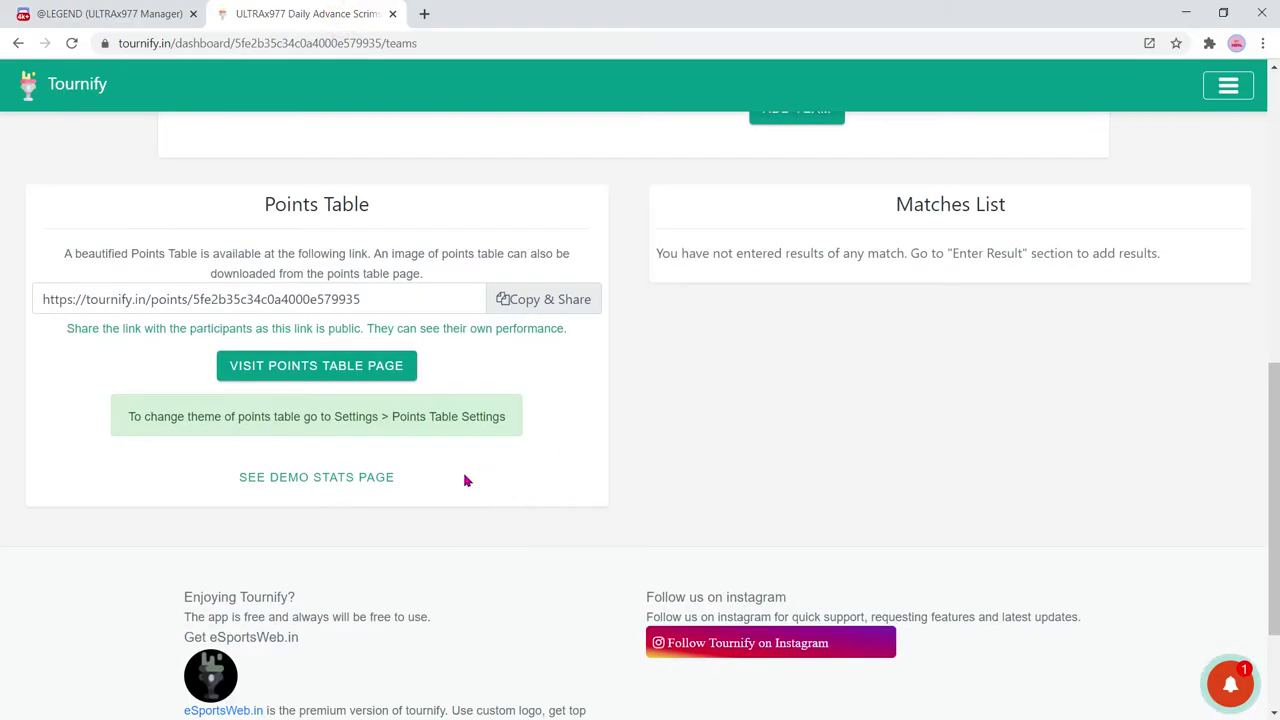
pyautogui.click(360, 369)
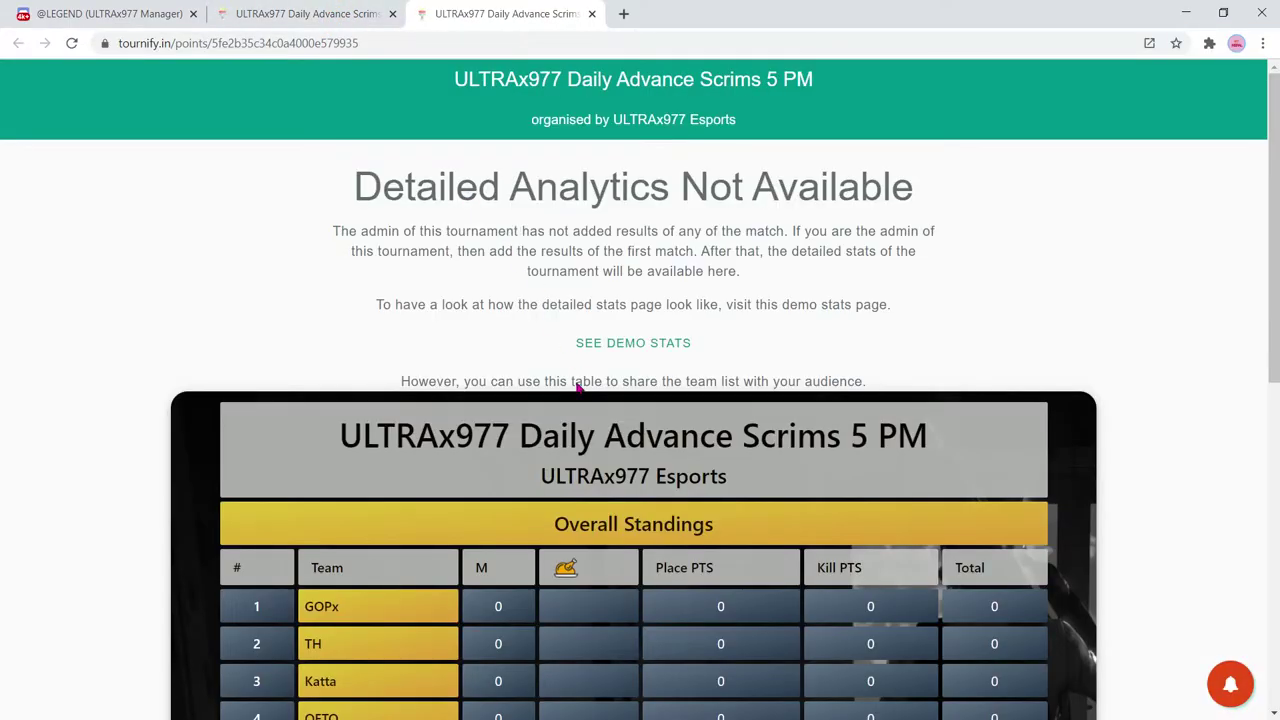
pyautogui.scroll(-6, 571, 371)
pyautogui.moveTo(248, 578); pyautogui.dragTo(270, 242)
pyautogui.click(338, 14)
pyautogui.scroll(5, 543, 368)
pyautogui.scroll(3, 705, 380)
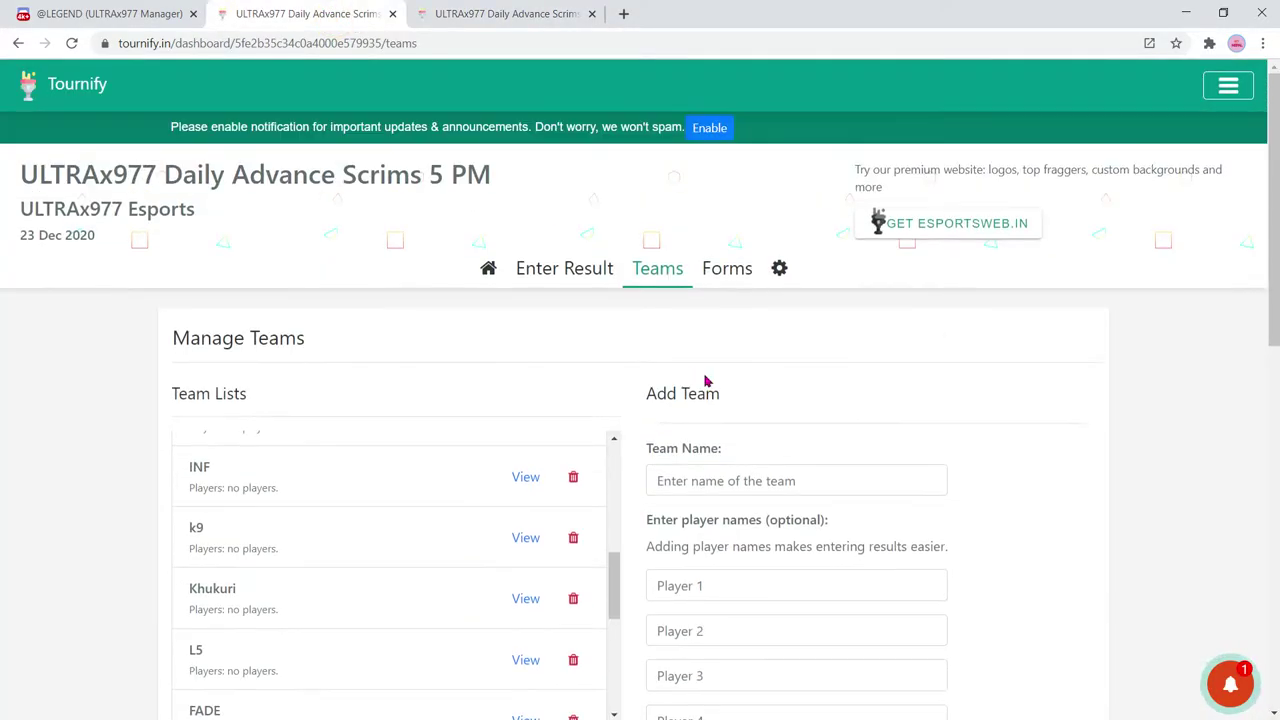
# - Open the last Discord image of the first match for the twentieth-placed team and add it in Tournify as SGX
pyautogui.click(129, 12)
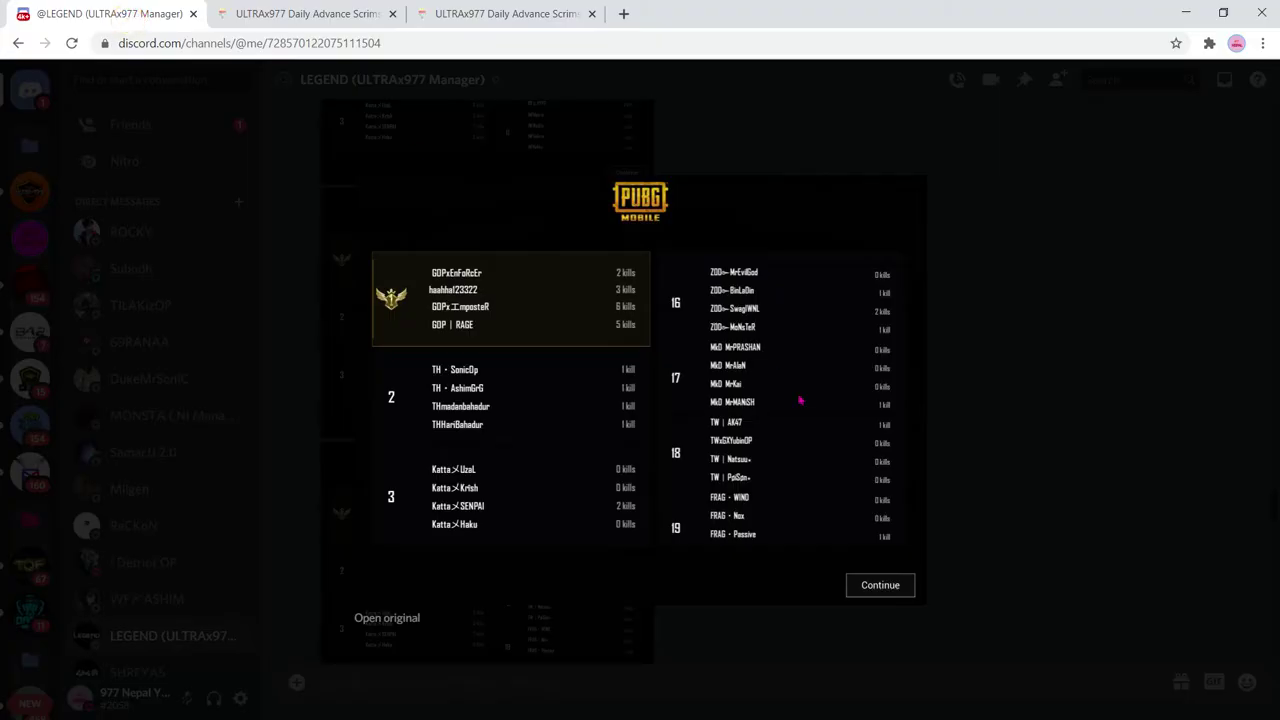
pyautogui.click(1146, 392)
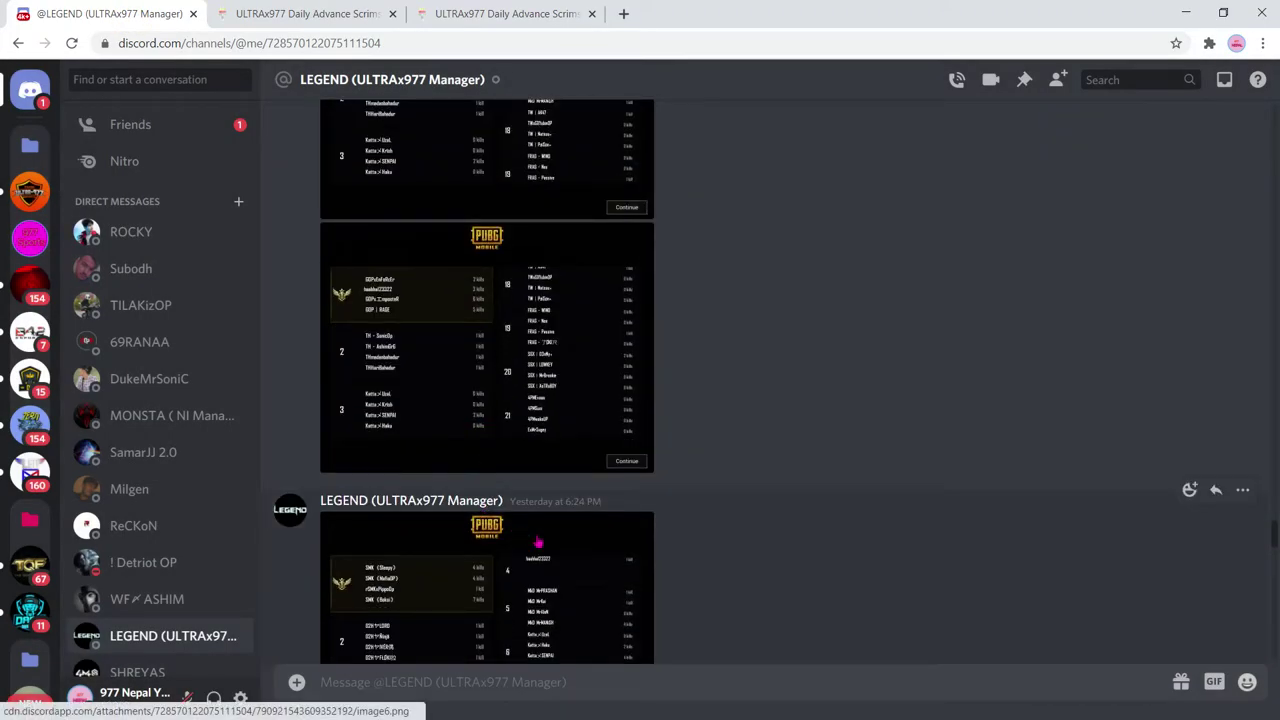
pyautogui.click(543, 308)
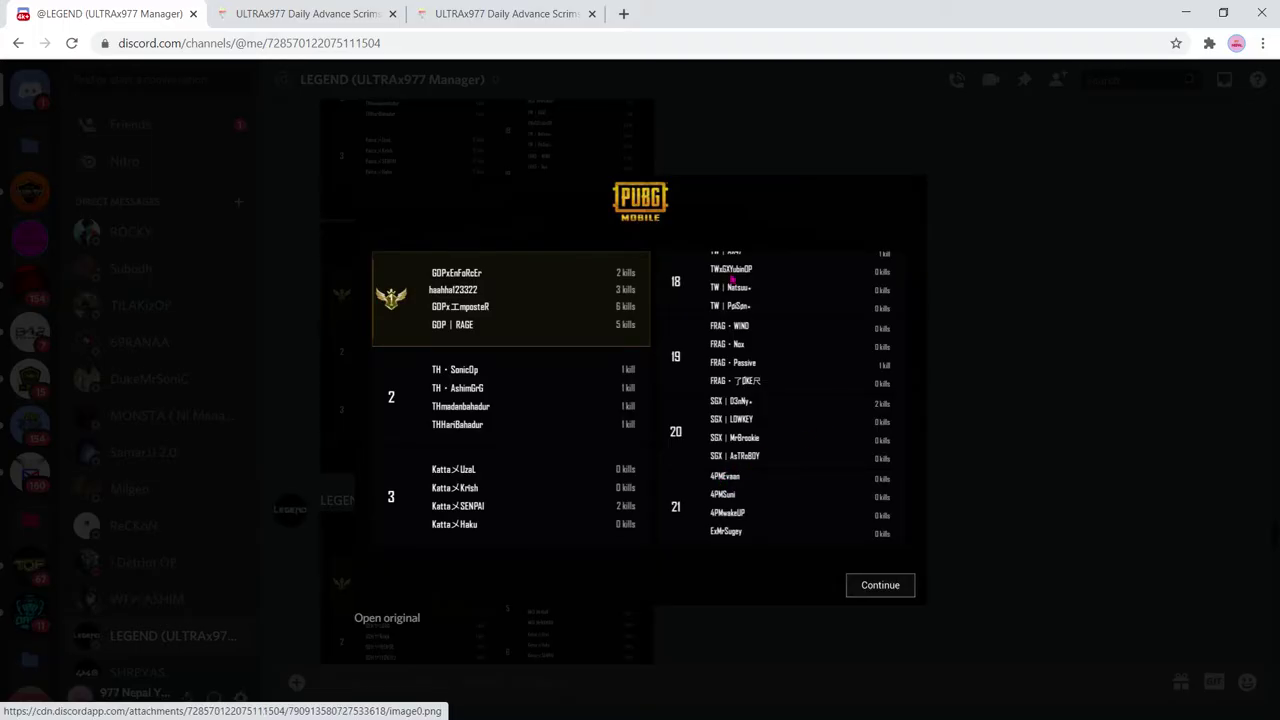
pyautogui.click(320, 12)
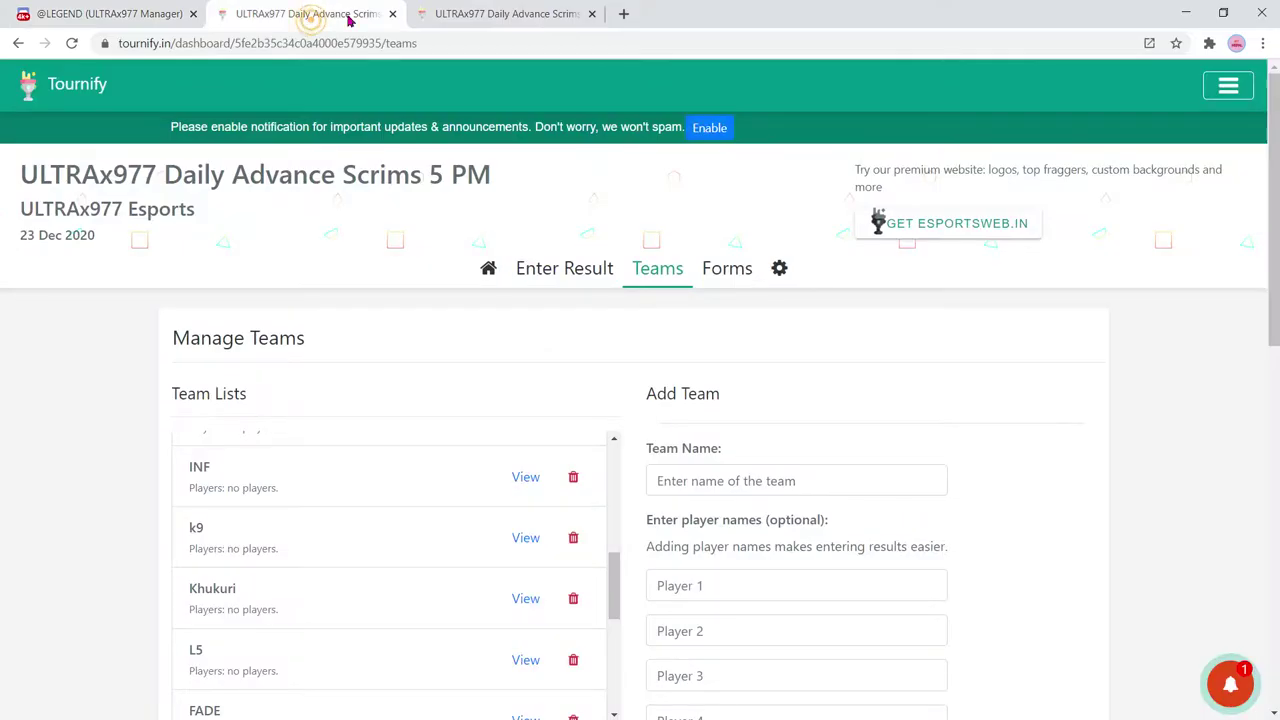
pyautogui.click(729, 471)
pyautogui.write('SGX')
pyautogui.scroll(-1, 2, 332)
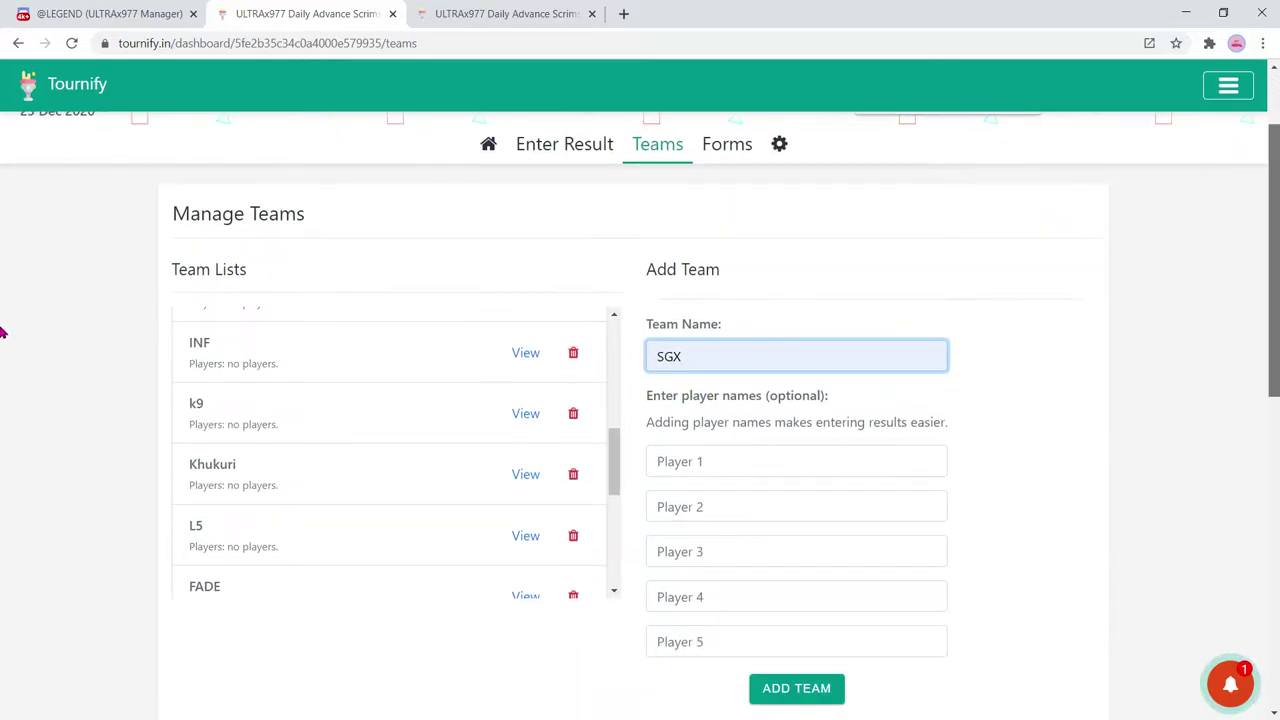
pyautogui.click(818, 603)
# - Look up the twenty-first-placed team in the Discord results image and add it in Tournify as 4PM
pyautogui.click(60, 13)
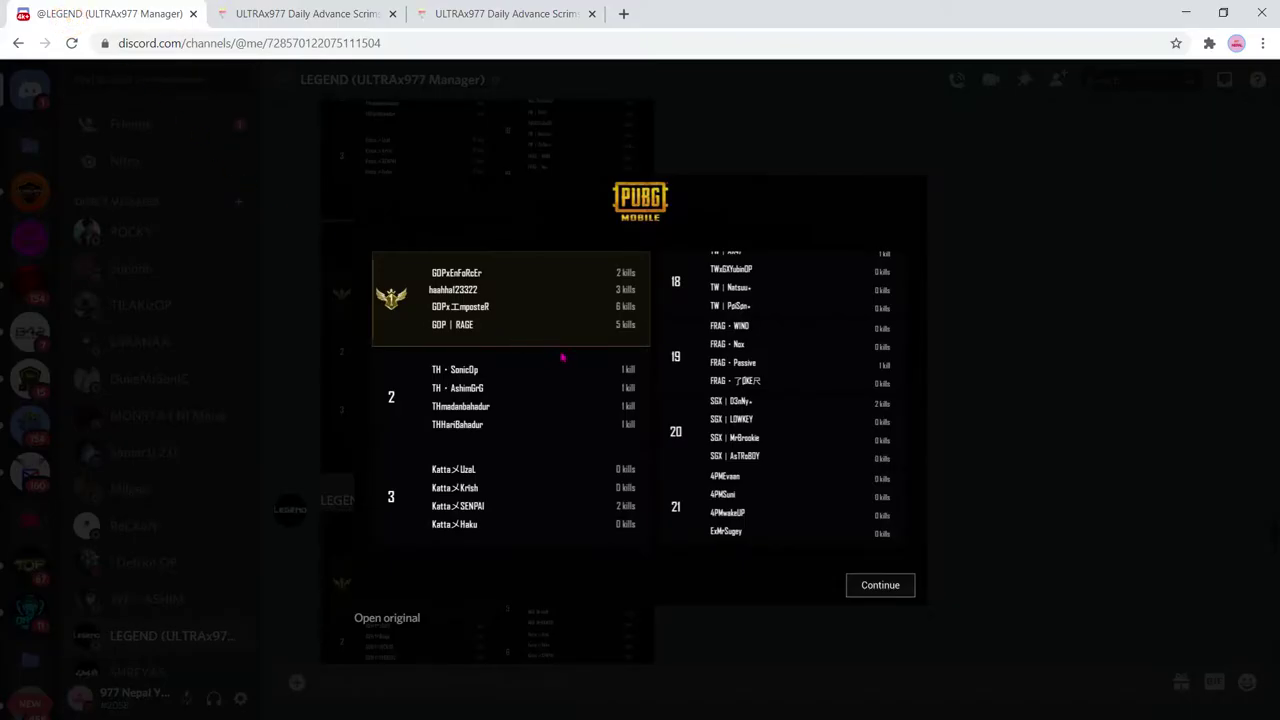
pyautogui.click(330, 13)
pyautogui.click(703, 268)
pyautogui.write('4')
pyautogui.click(700, 305)
pyautogui.click(806, 602)
# - Check the neighbouring Discord results images for any further teams of the first match
pyautogui.click(90, 12)
pyautogui.click(1152, 258)
pyautogui.scroll(-4, 1014, 491)
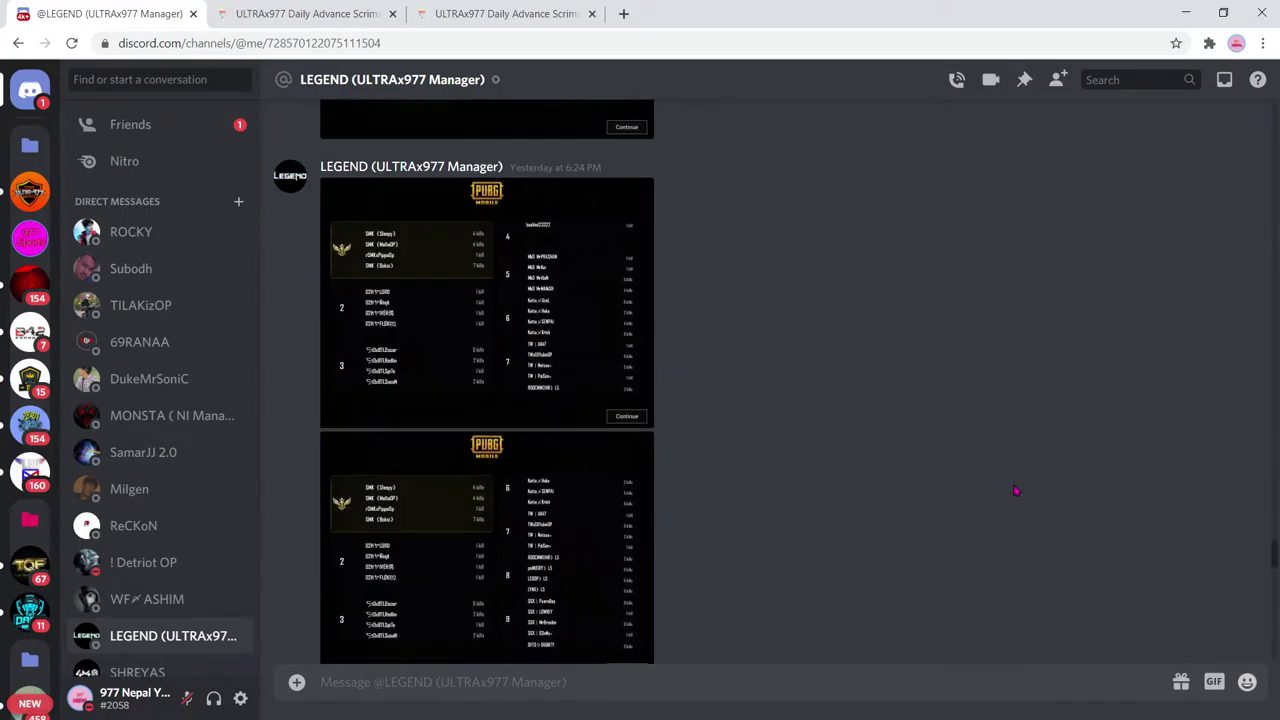
pyautogui.scroll(4, 548, 414)
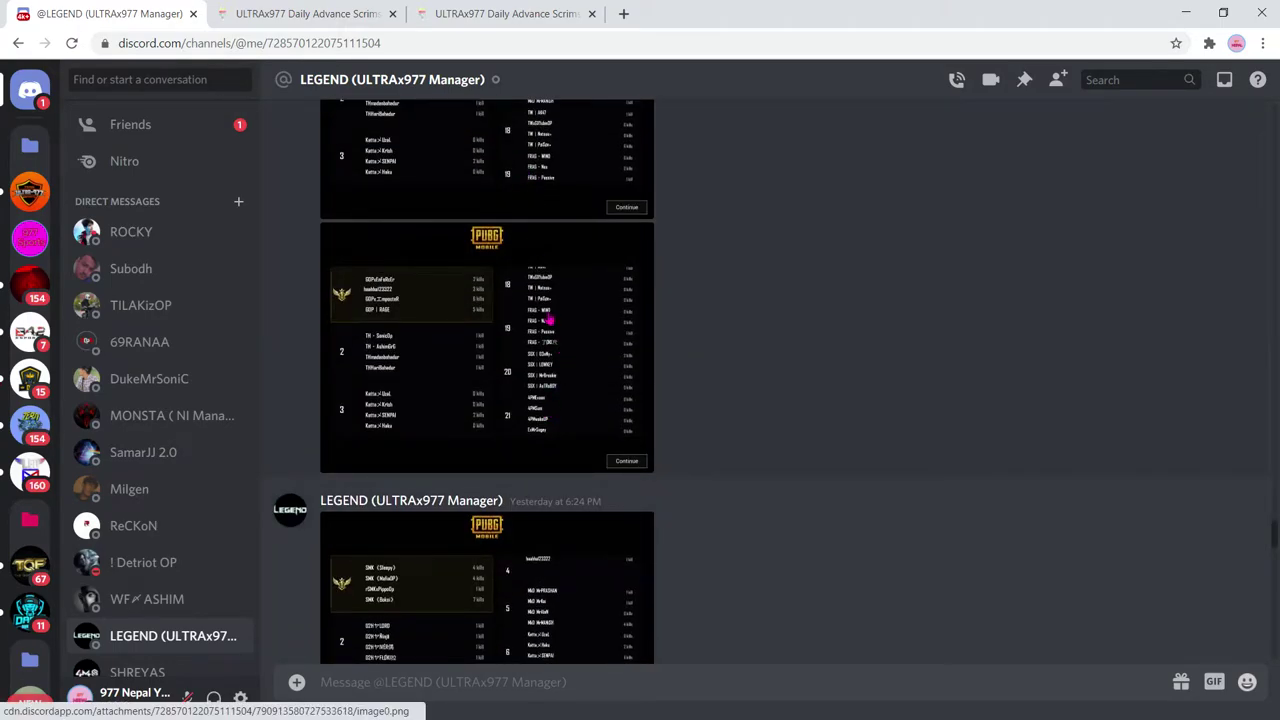
pyautogui.click(550, 418)
pyautogui.press('Escape')
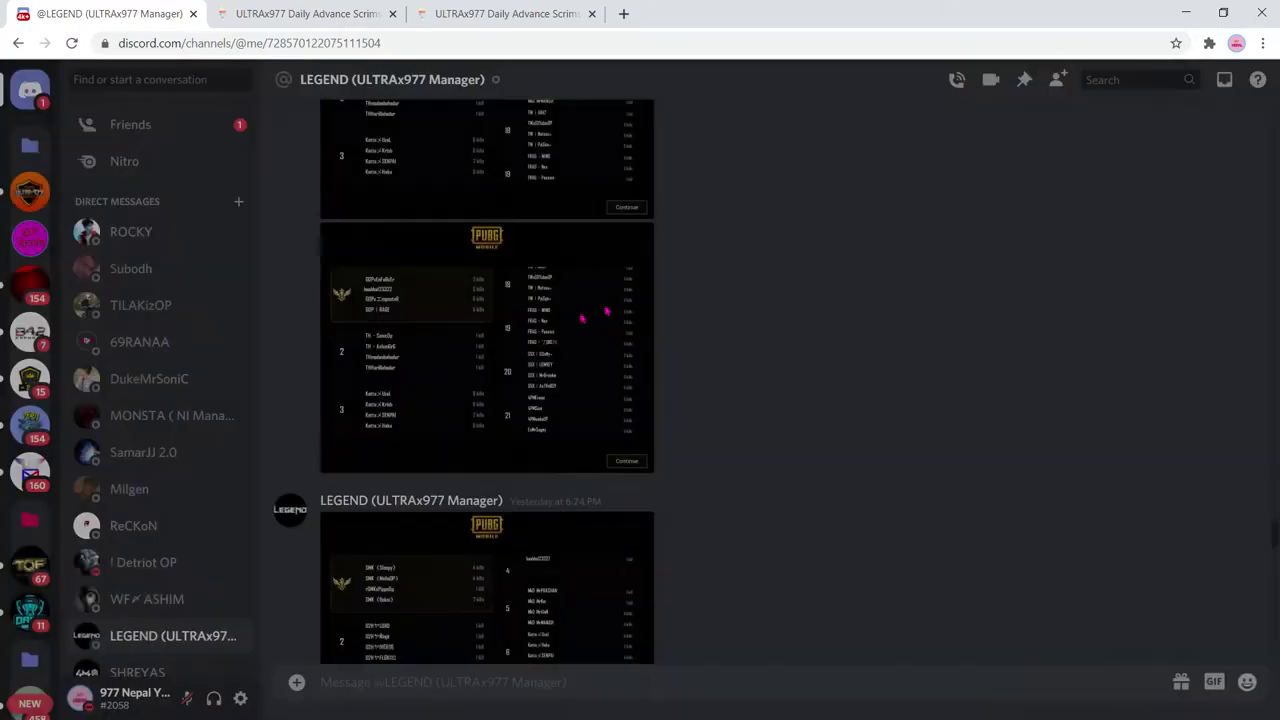
# - Reload the Tournify points table page and check its full team list
pyautogui.click(493, 13)
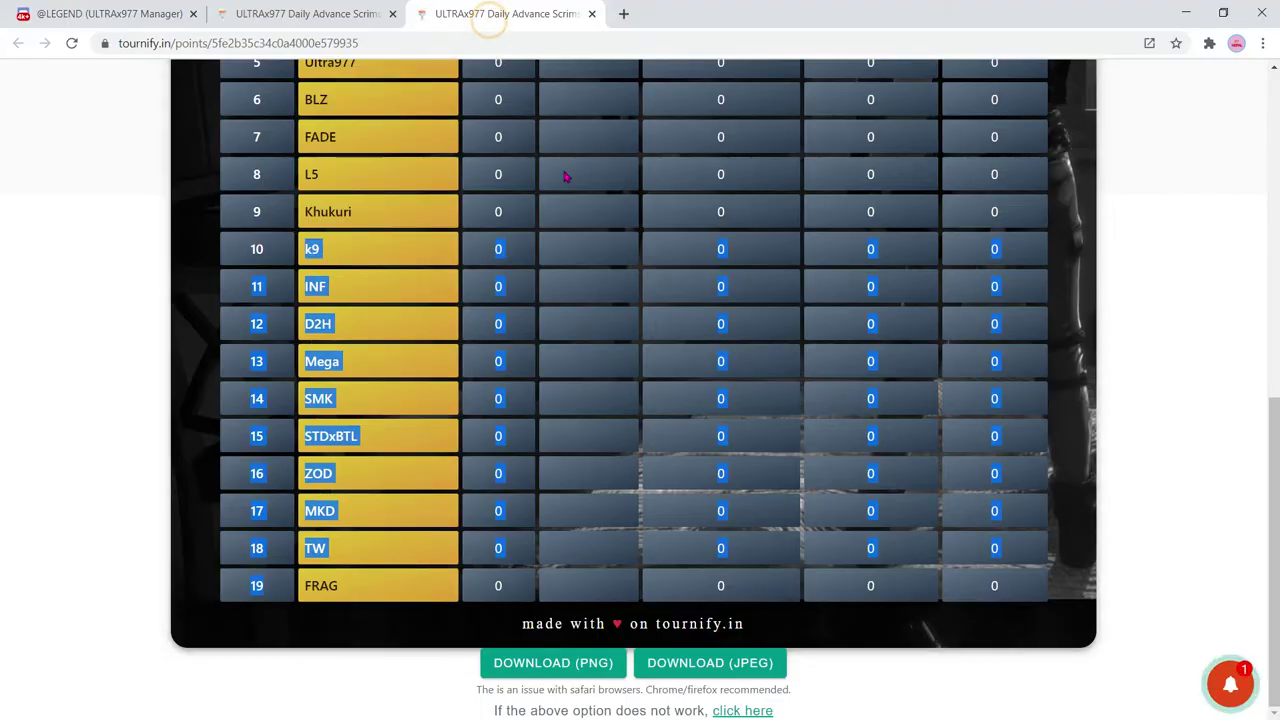
pyautogui.click(72, 43)
pyautogui.scroll(-7, 657, 209)
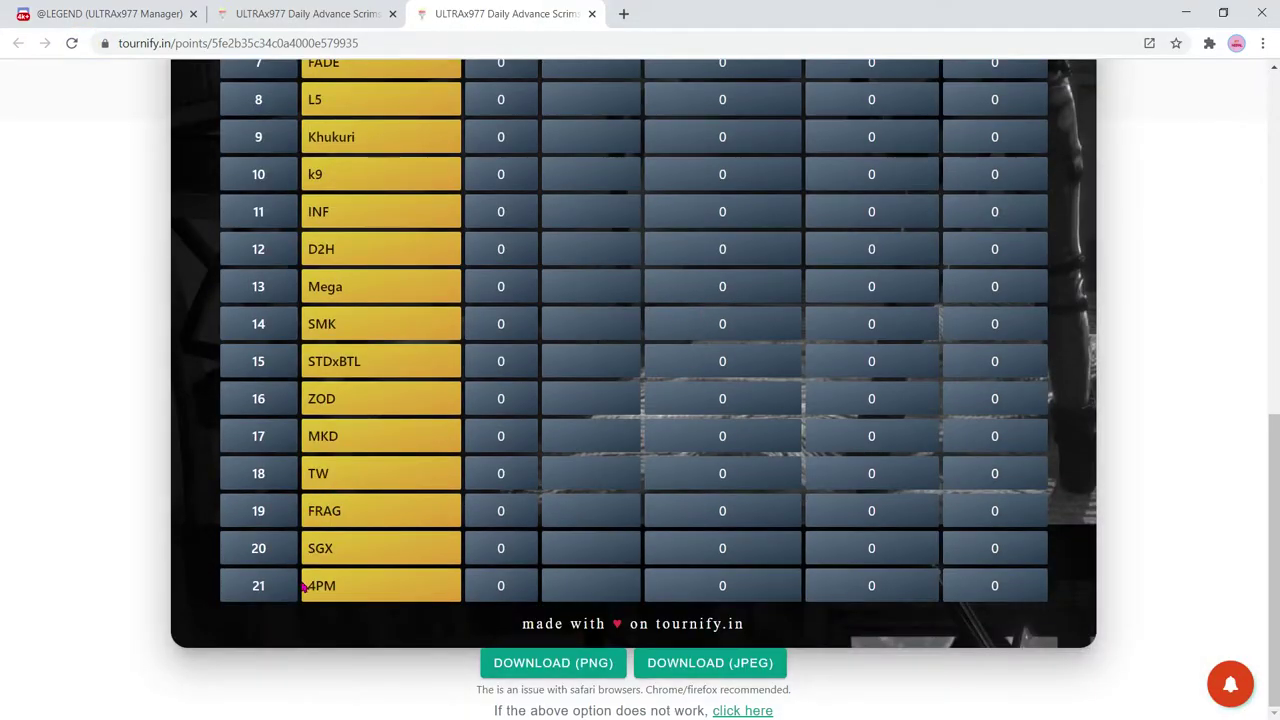
pyautogui.scroll(10, 600, 449)
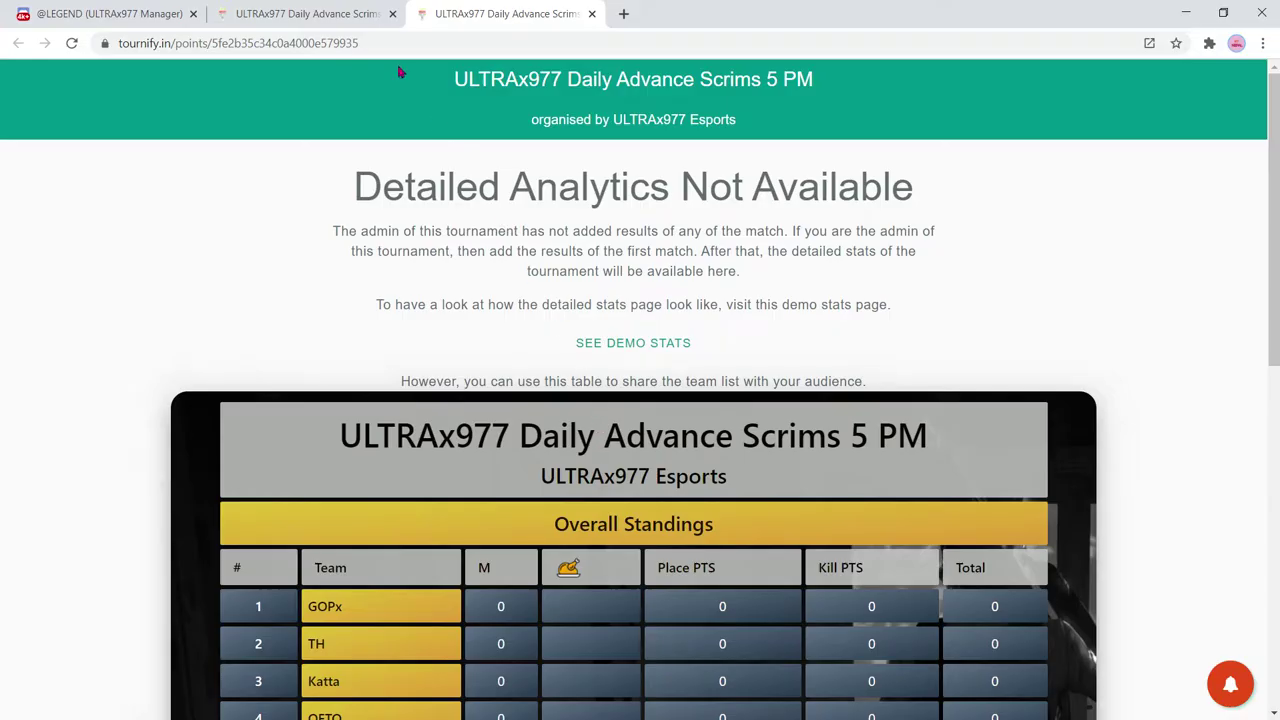
# - Review the team list and the other sections of the tournament's Manage Teams page
pyautogui.click(285, 15)
pyautogui.scroll(2, 780, 440)
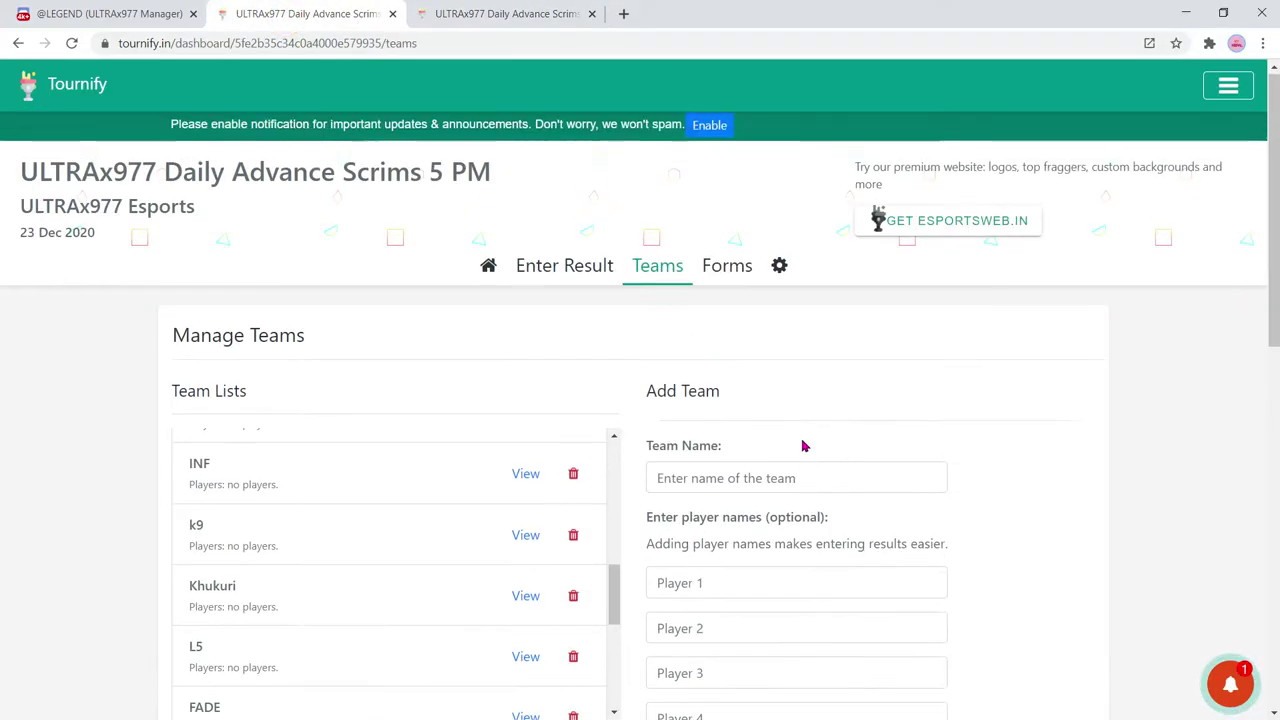
pyautogui.scroll(-5, 444, 512)
pyautogui.scroll(5, 377, 370)
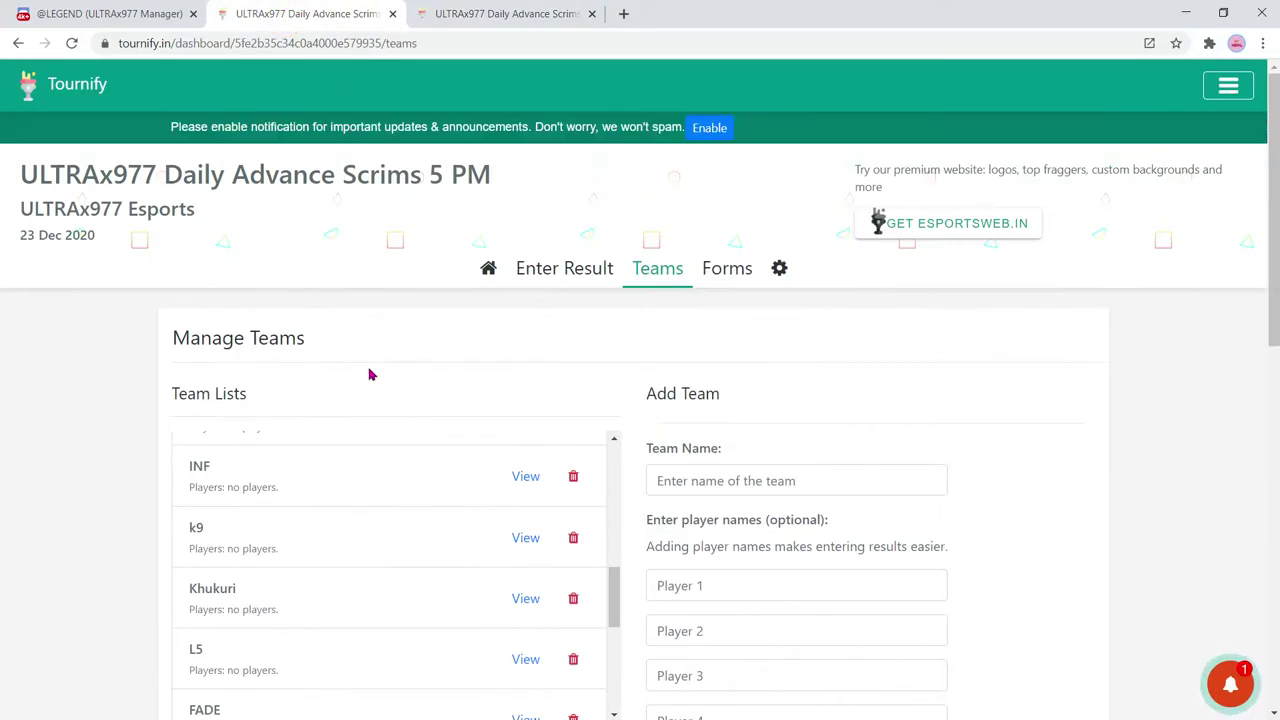
pyautogui.scroll(-5, 548, 405)
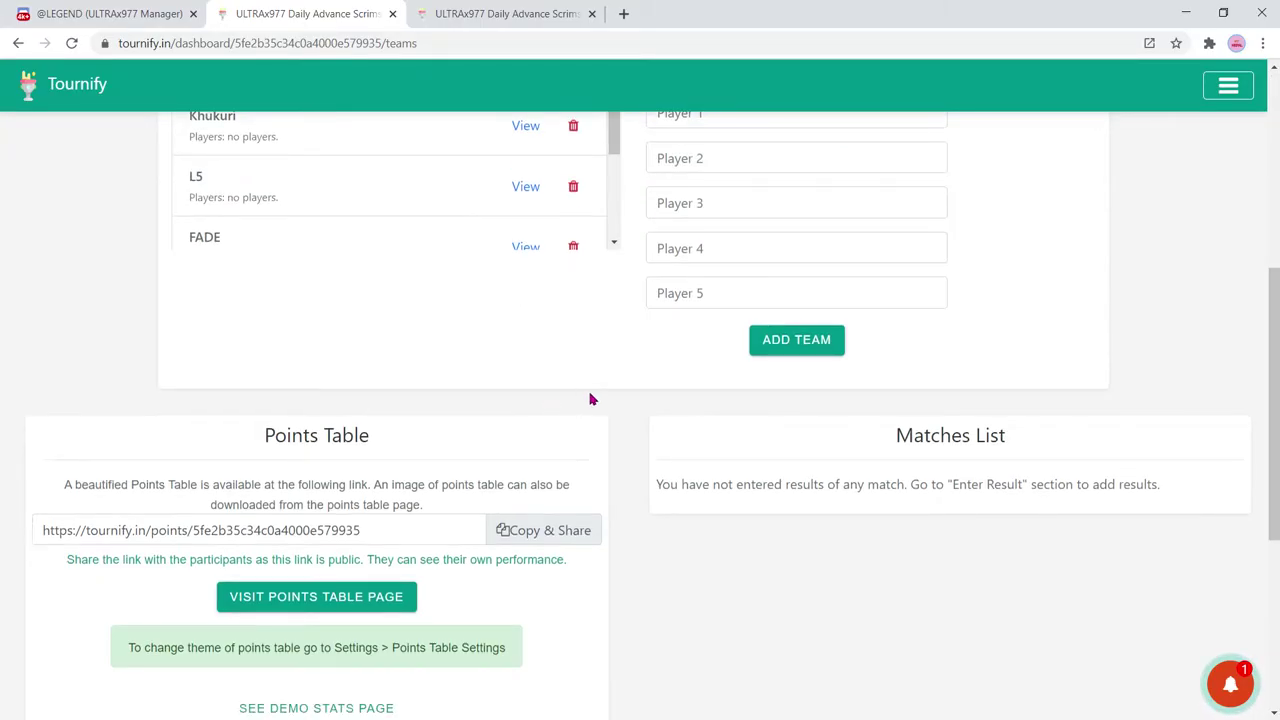
pyautogui.scroll(5, 681, 387)
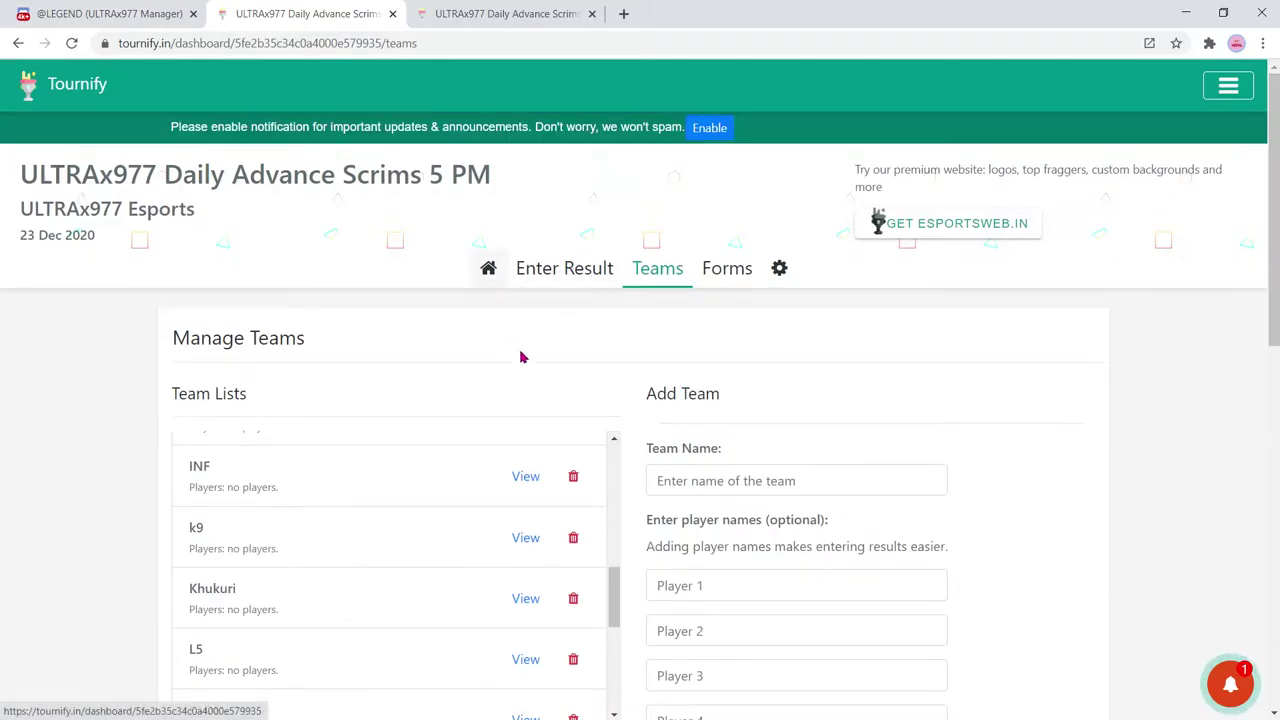
pyautogui.scroll(-10, 519, 480)
pyautogui.scroll(10, 672, 410)
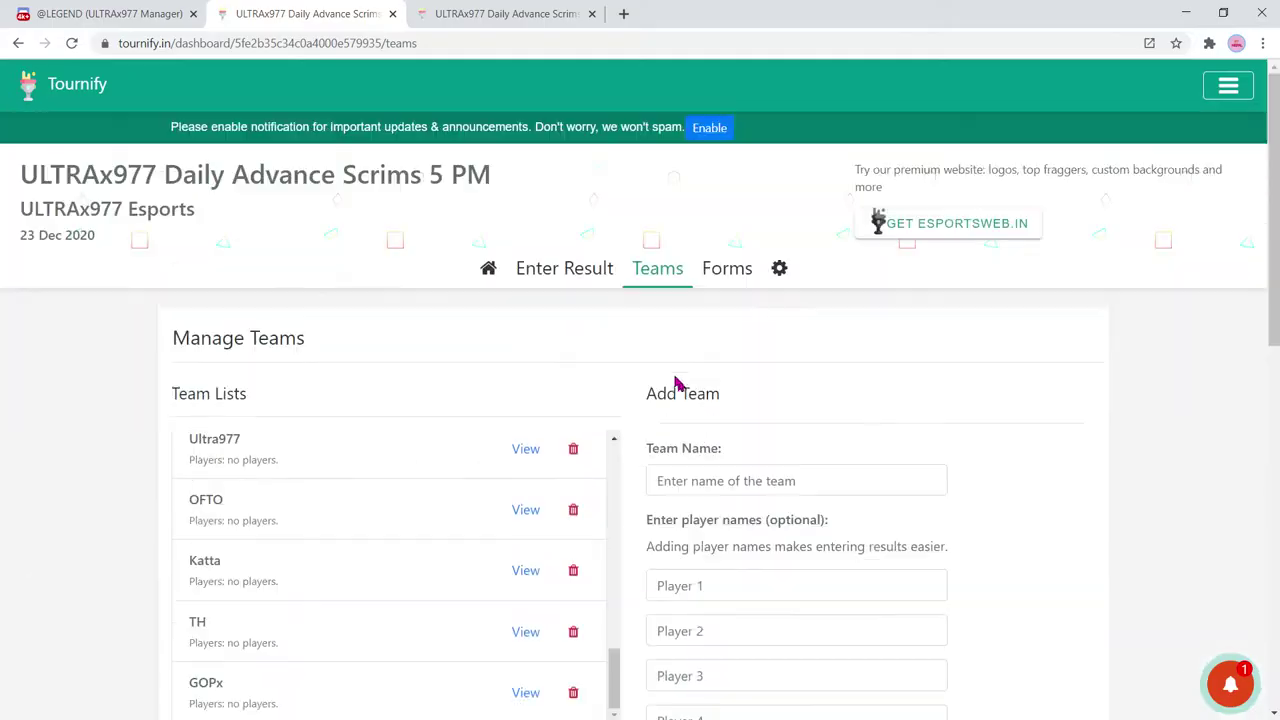
# - Open the match result entry form, select ERANGEL as the map, and activate the first-place team search
pyautogui.click(566, 277)
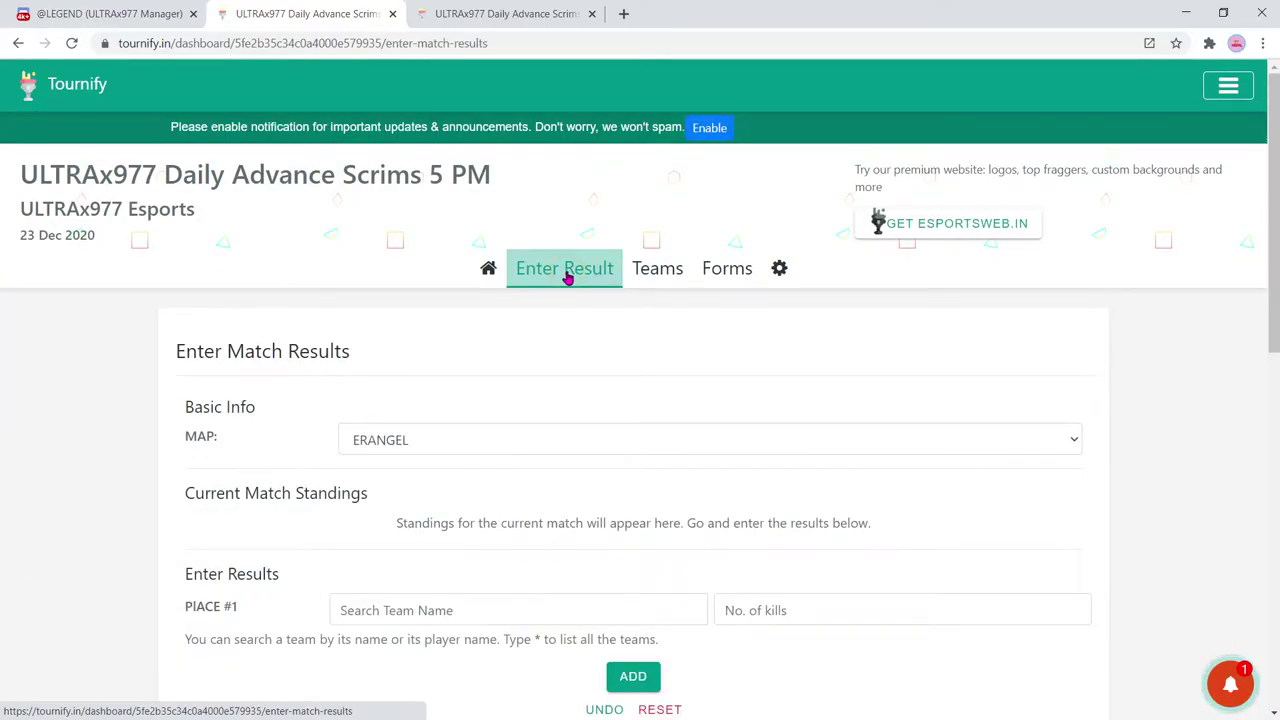
pyautogui.click(609, 441)
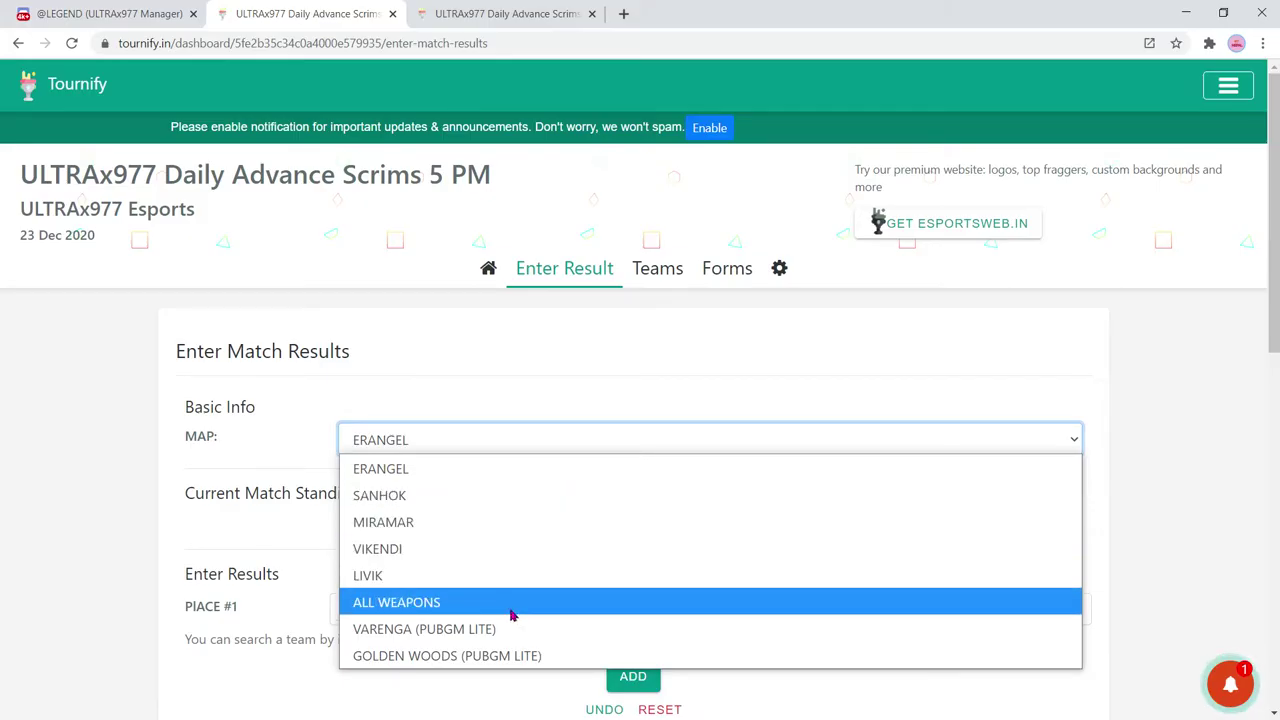
pyautogui.click(844, 344)
pyautogui.scroll(-5, 590, 420)
pyautogui.scroll(5, 567, 437)
pyautogui.click(451, 449)
pyautogui.click(417, 467)
pyautogui.scroll(-5, 426, 491)
pyautogui.scroll(5, 431, 492)
pyautogui.click(422, 605)
pyautogui.scroll(-1, 3, 323)
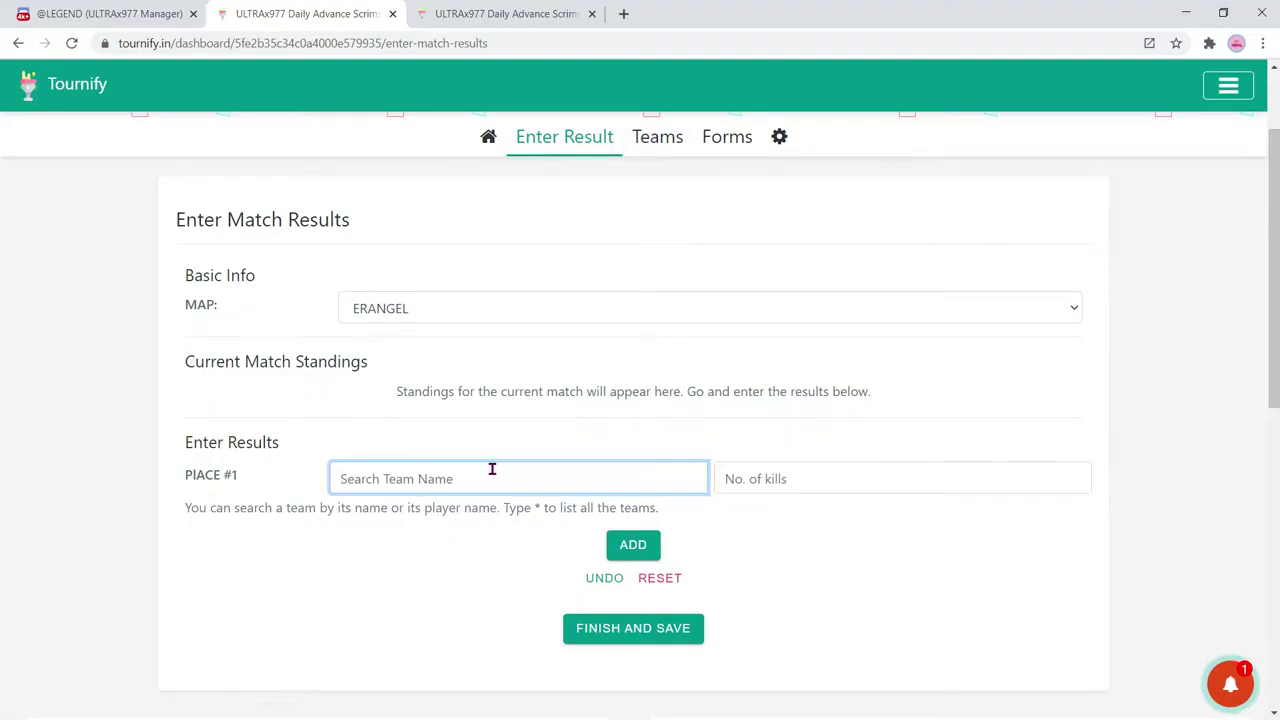
# - Check the team standings on the points table page
pyautogui.click(575, 12)
pyautogui.scroll(-3, 543, 306)
pyautogui.scroll(9, 543, 306)
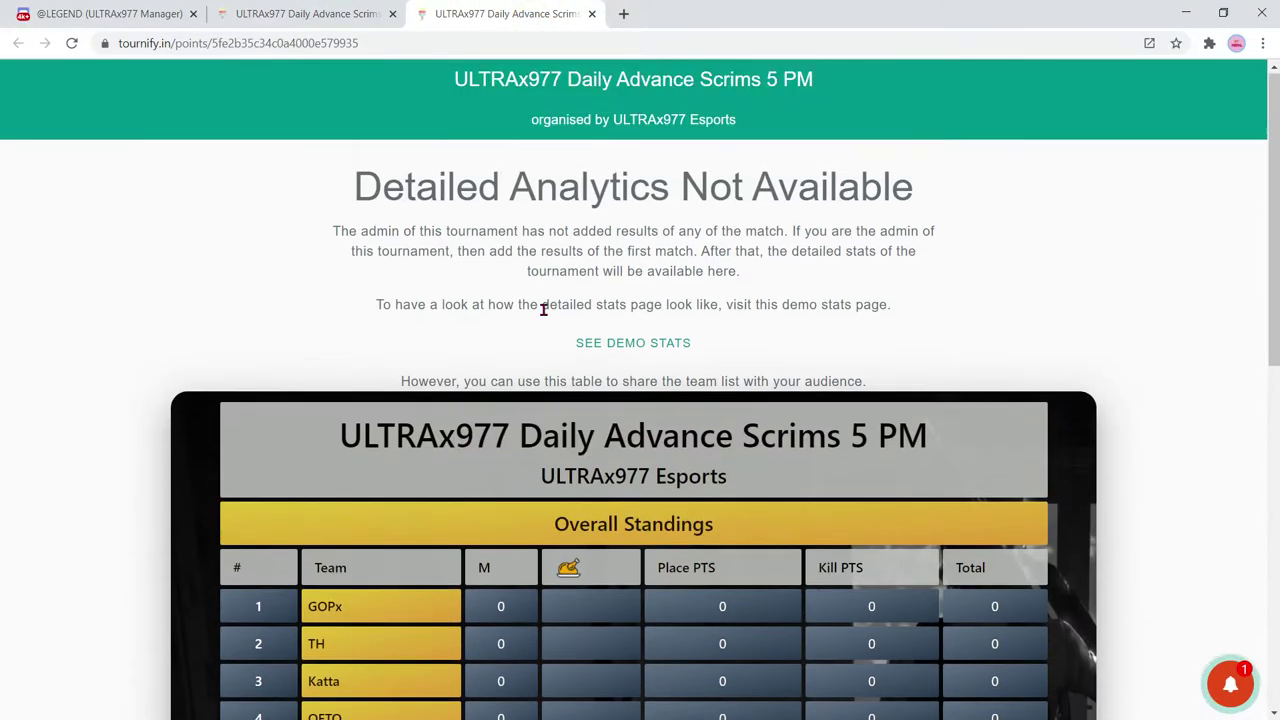
# - Switch to Discord and open the first match results image posted under the miramar message
pyautogui.click(296, 8)
pyautogui.click(128, 12)
pyautogui.scroll(5, 828, 371)
pyautogui.scroll(5, 790, 385)
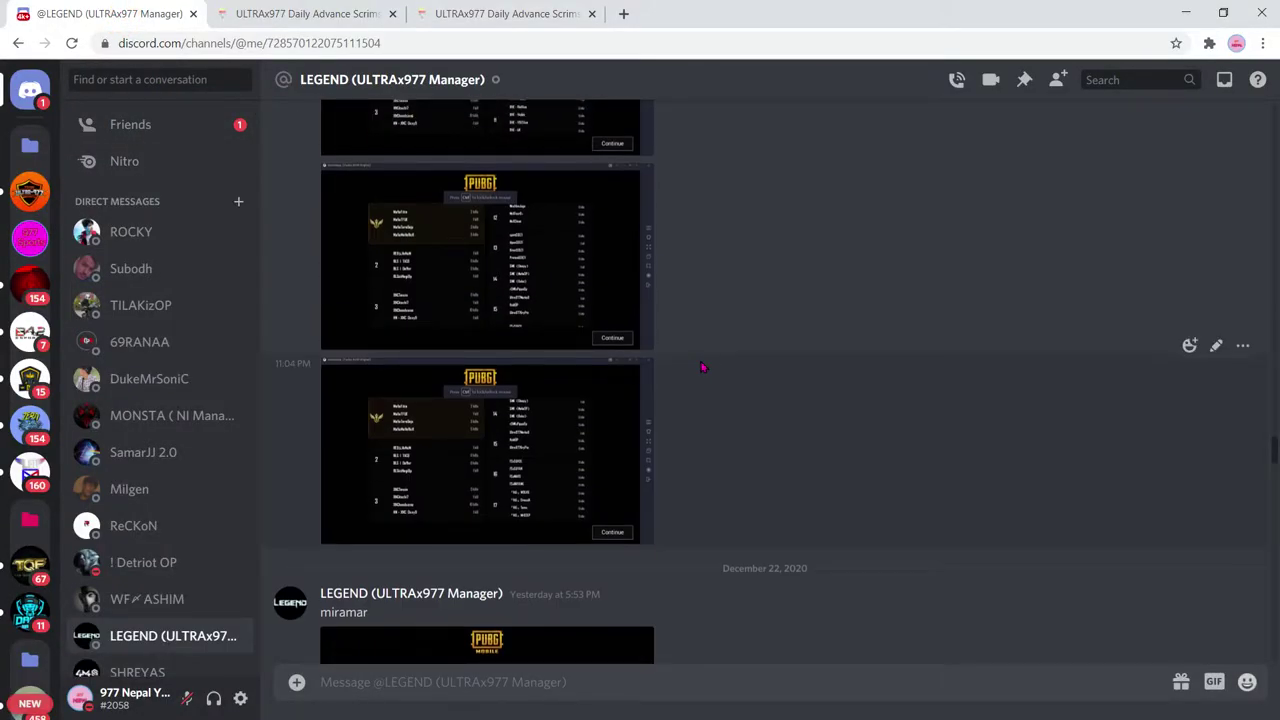
pyautogui.scroll(-5, 670, 350)
pyautogui.click(491, 238)
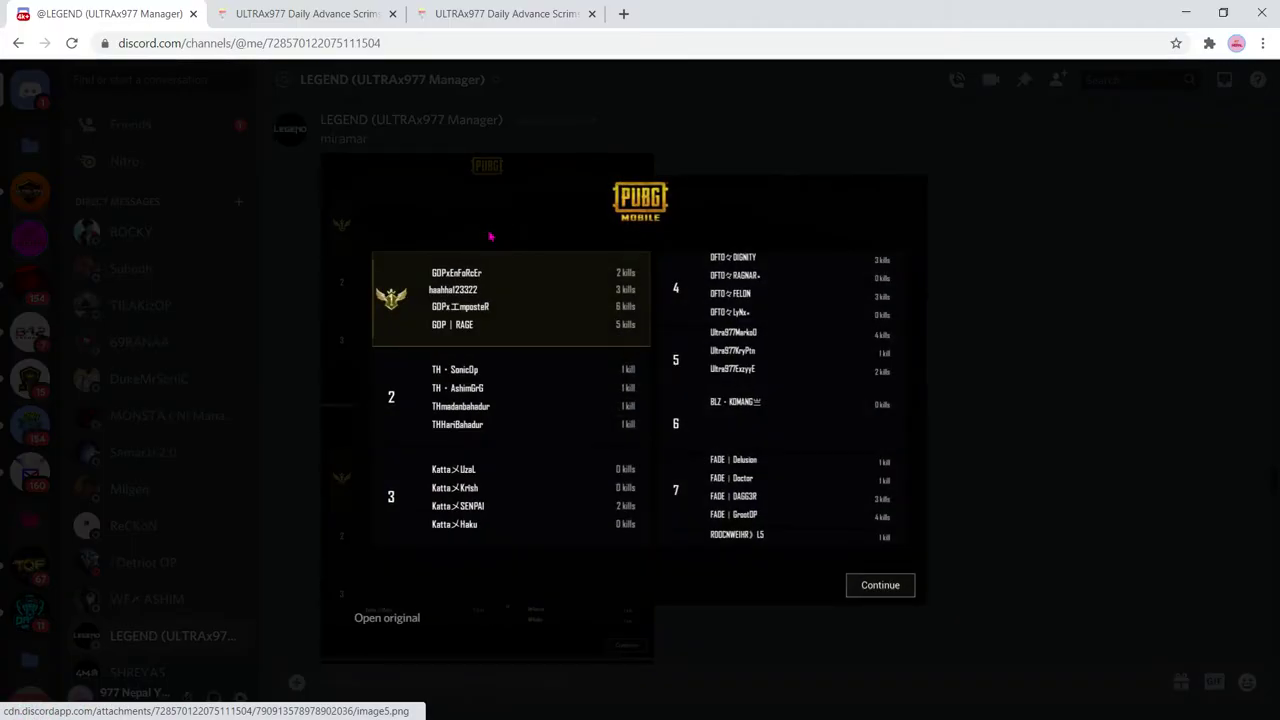
# - Check the first-place team's kills in the Discord results image and add GOPx to the match standings in place 1 with 16 kills
pyautogui.click(1000, 351)
pyautogui.click(425, 253)
pyautogui.click(1020, 251)
pyautogui.click(545, 308)
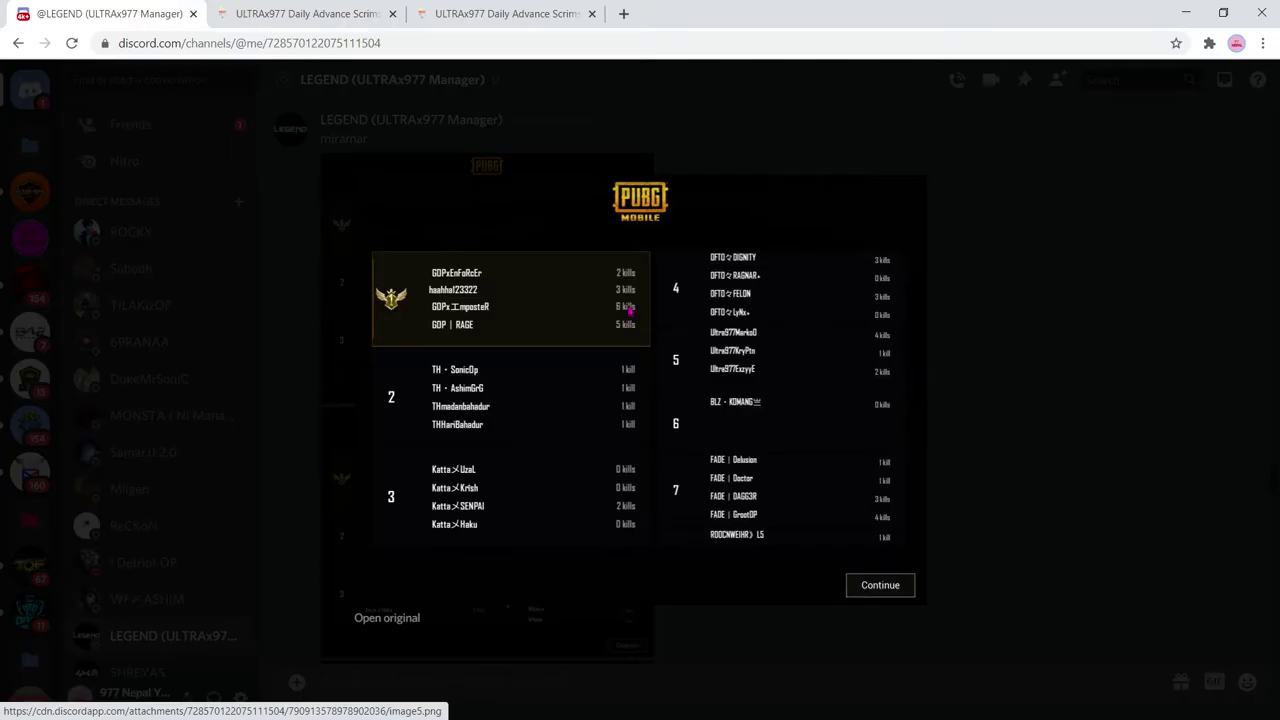
pyautogui.click(455, 10)
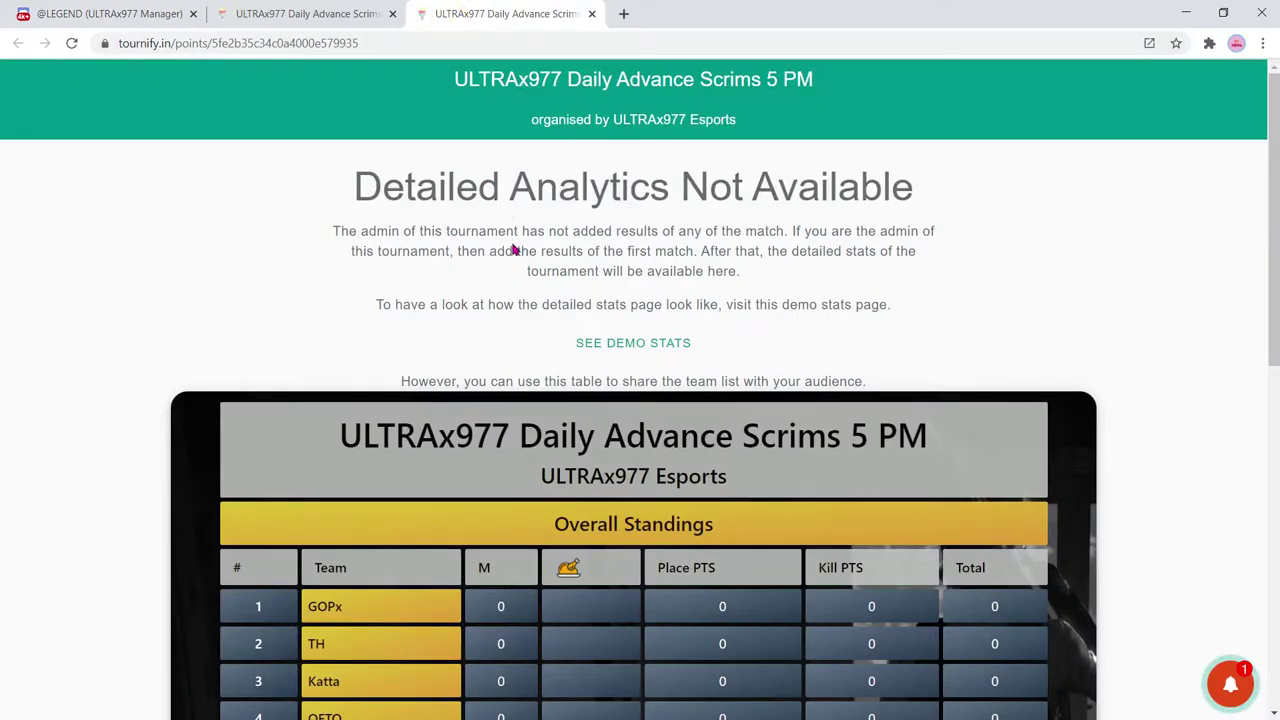
pyautogui.click(355, 12)
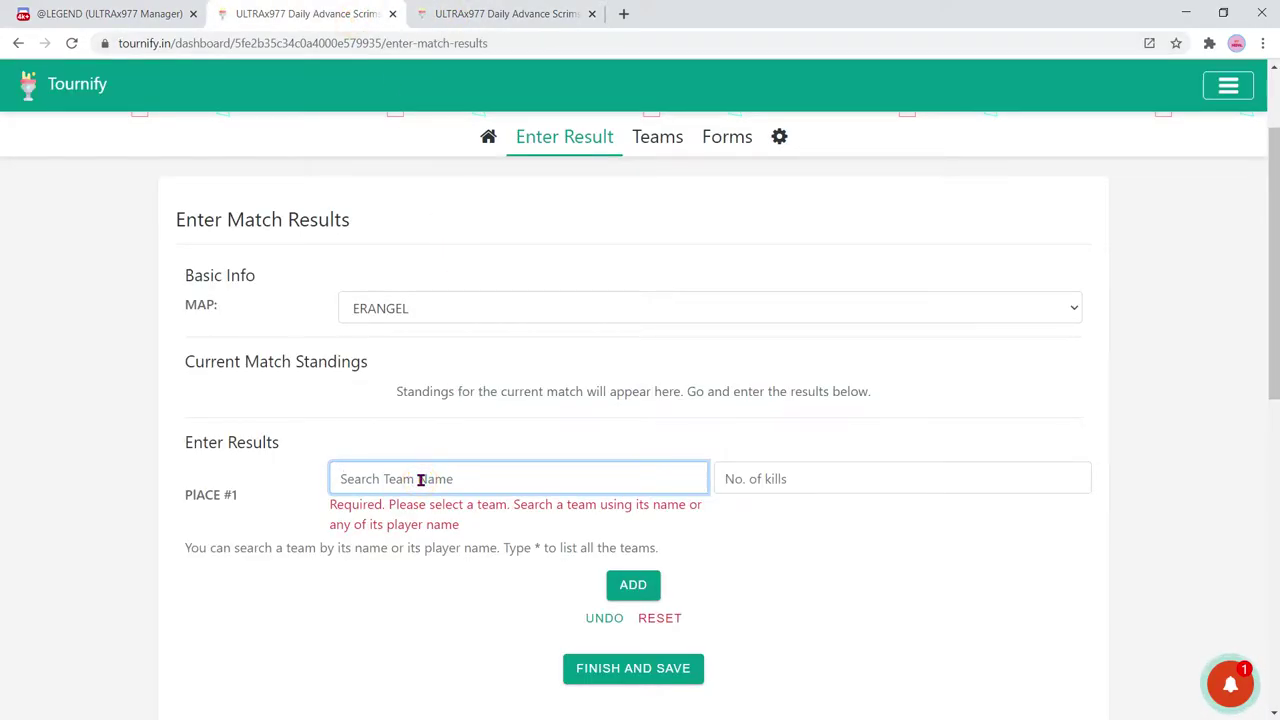
pyautogui.write('g')
pyautogui.click(397, 514)
pyautogui.click(758, 479)
pyautogui.write('11')
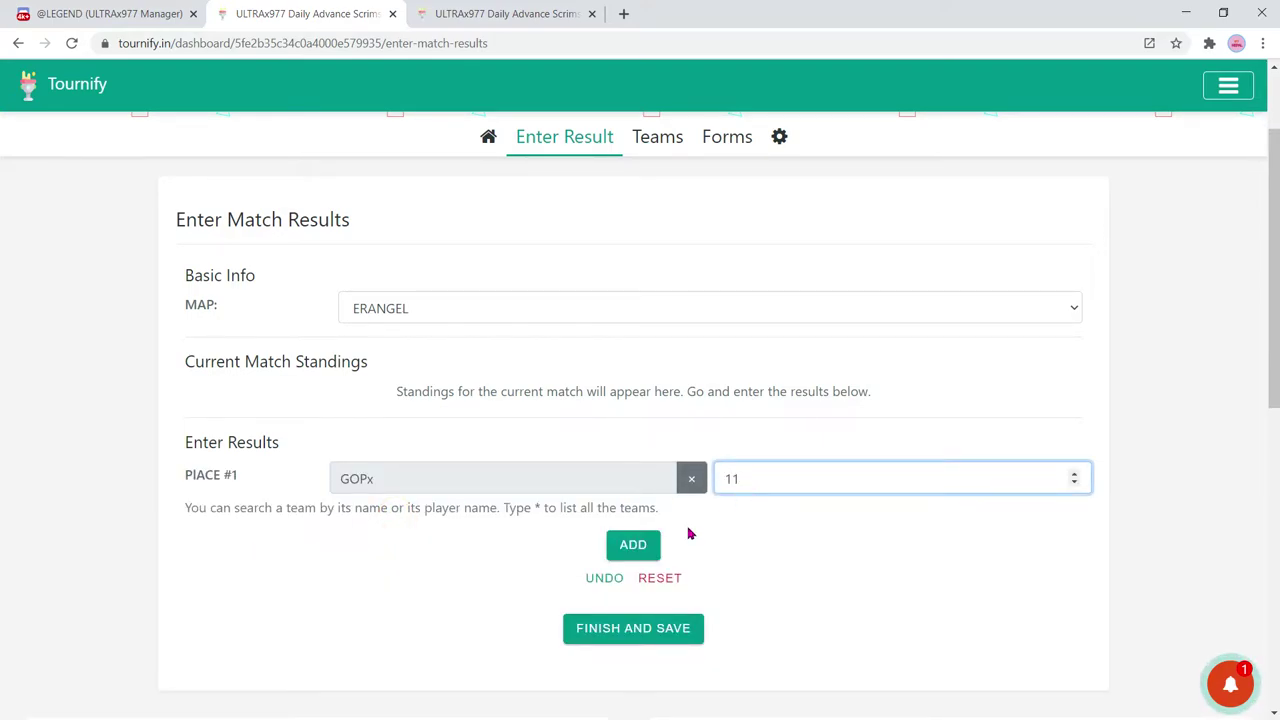
pyautogui.click(633, 544)
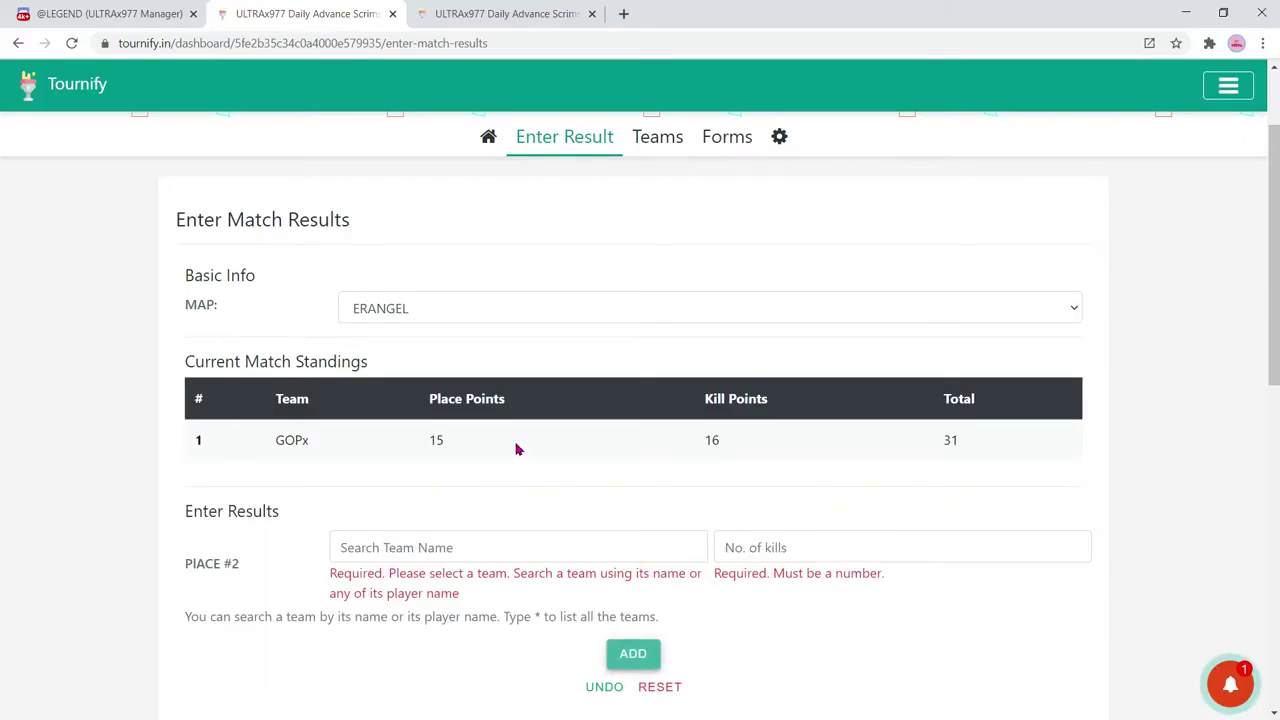
# - Review the GOPx row in the current match standings and the place number of the next result entry
pyautogui.moveTo(252, 460); pyautogui.dragTo(971, 446)
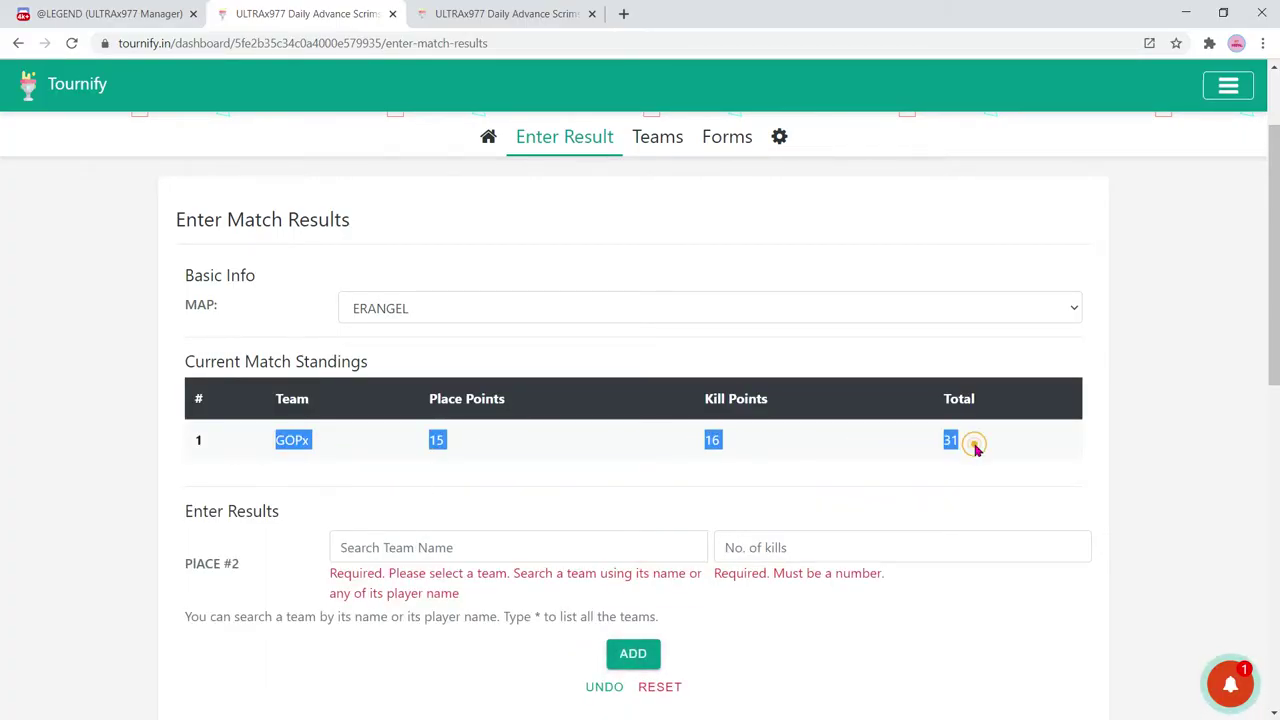
pyautogui.doubleClick(969, 443)
pyautogui.moveTo(490, 447); pyautogui.dragTo(432, 443)
pyautogui.doubleClick(199, 441)
pyautogui.moveTo(252, 563); pyautogui.dragTo(183, 566)
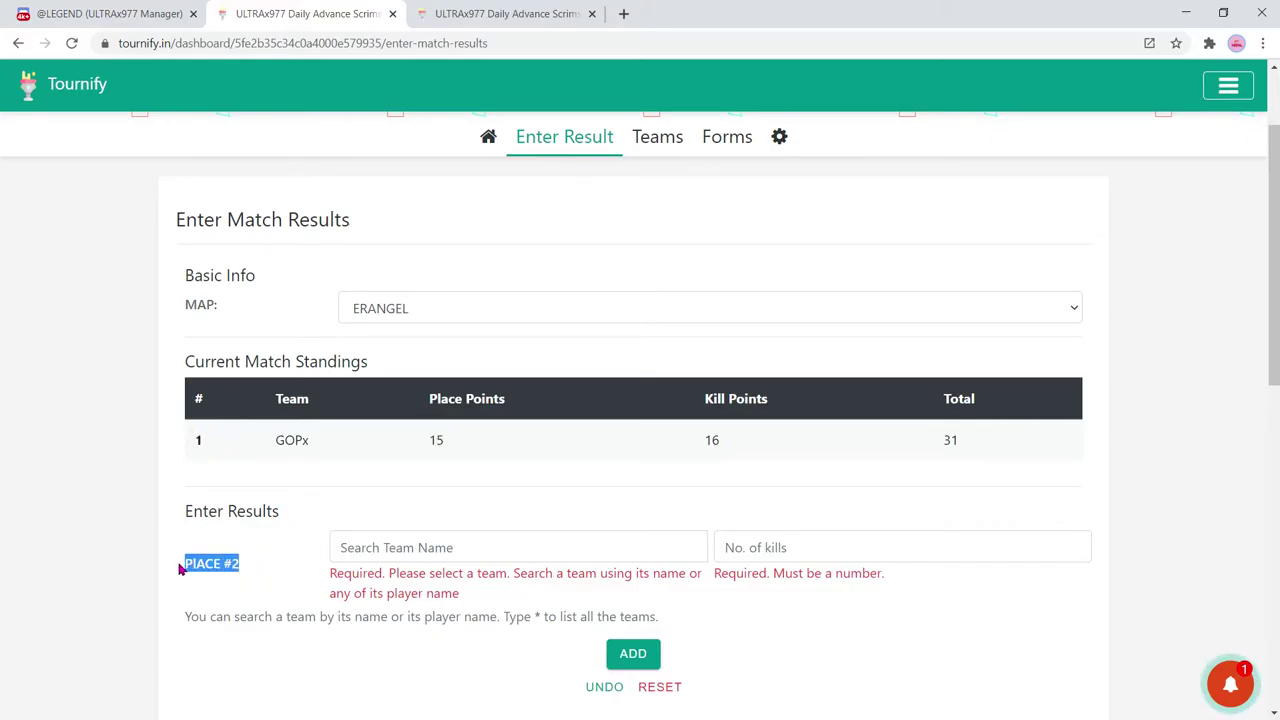
pyautogui.doubleClick(196, 443)
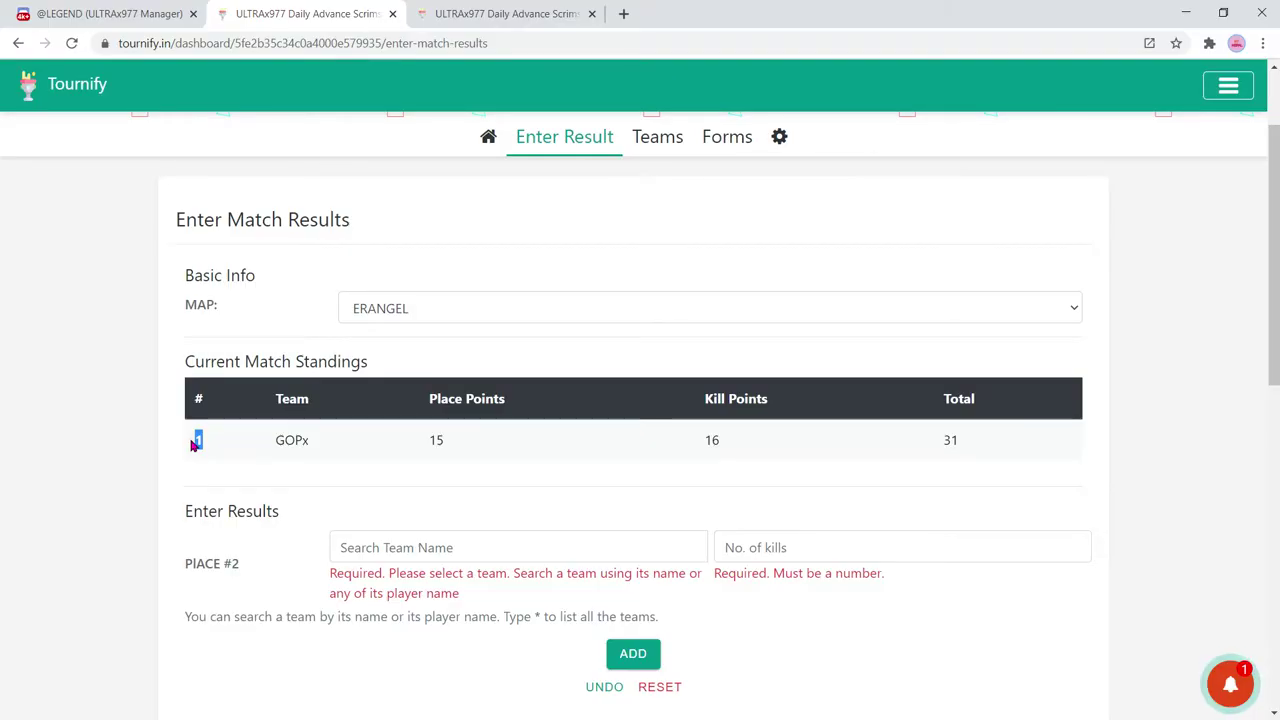
pyautogui.moveTo(240, 566); pyautogui.dragTo(184, 566)
# - Close the public points table page and add TH to the match standings in place 2 with 4 kills
pyautogui.click(491, 551)
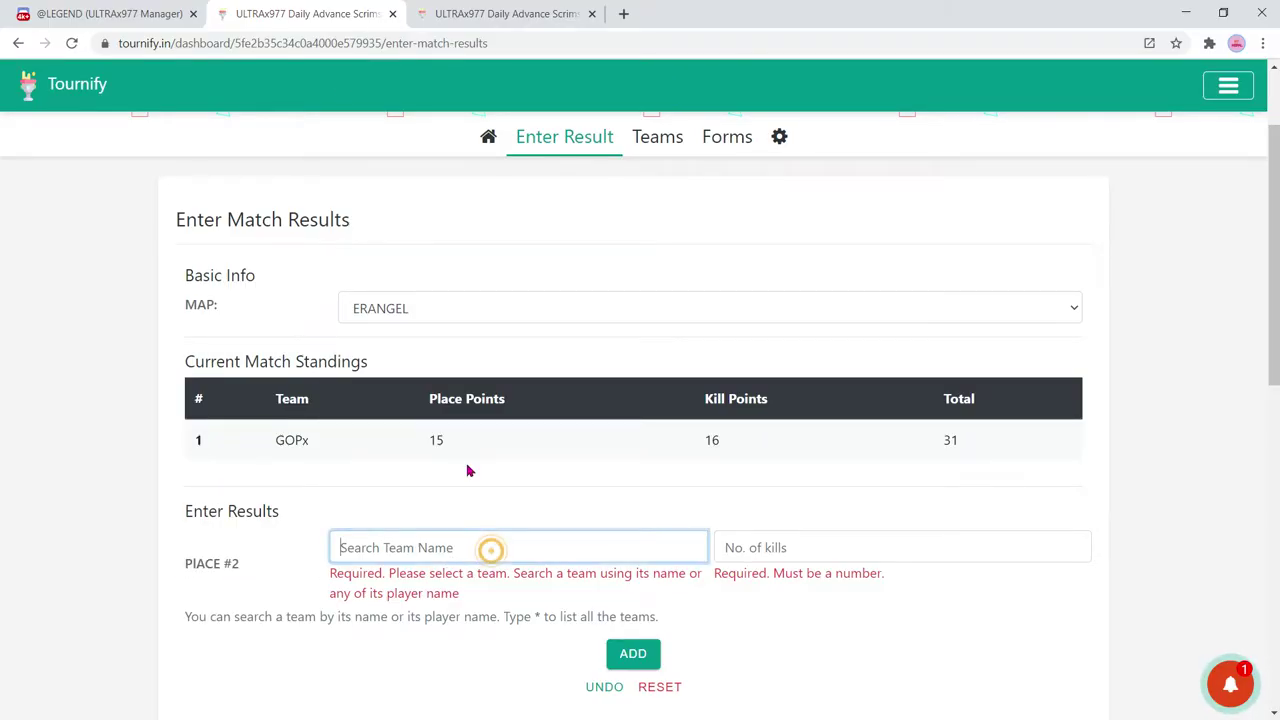
pyautogui.click(176, 10)
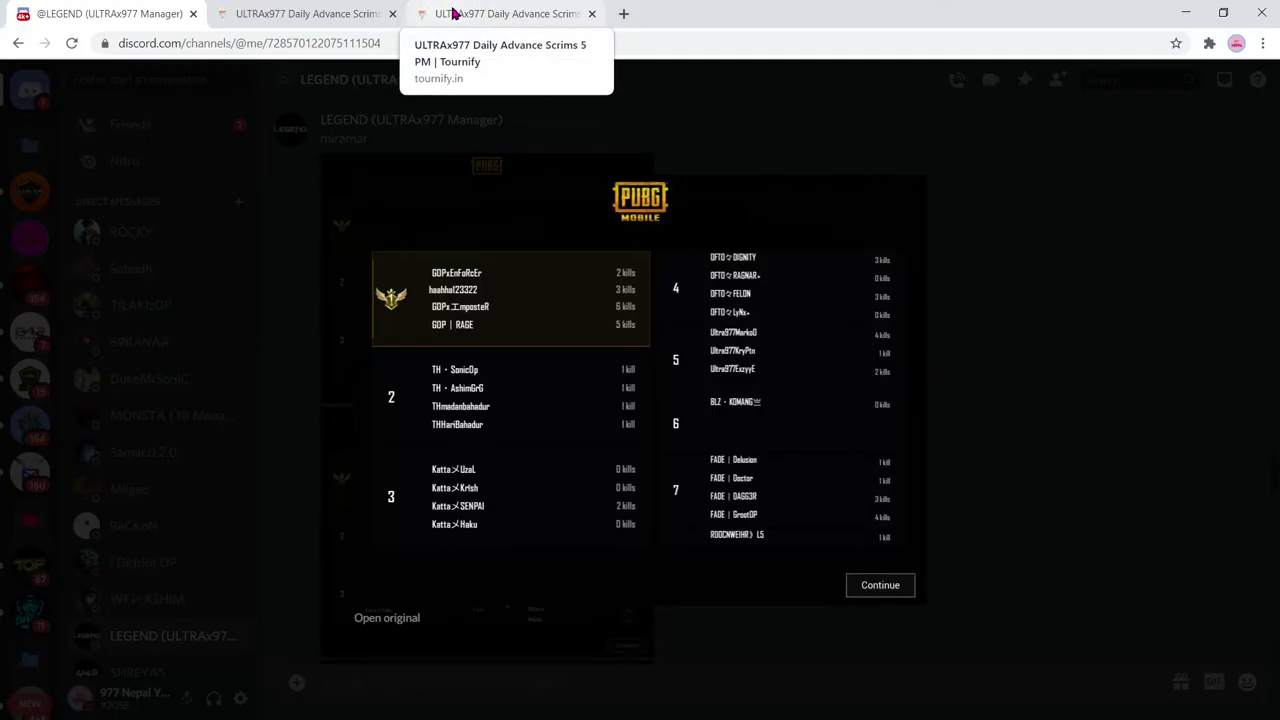
pyautogui.click(453, 13)
pyautogui.click(593, 16)
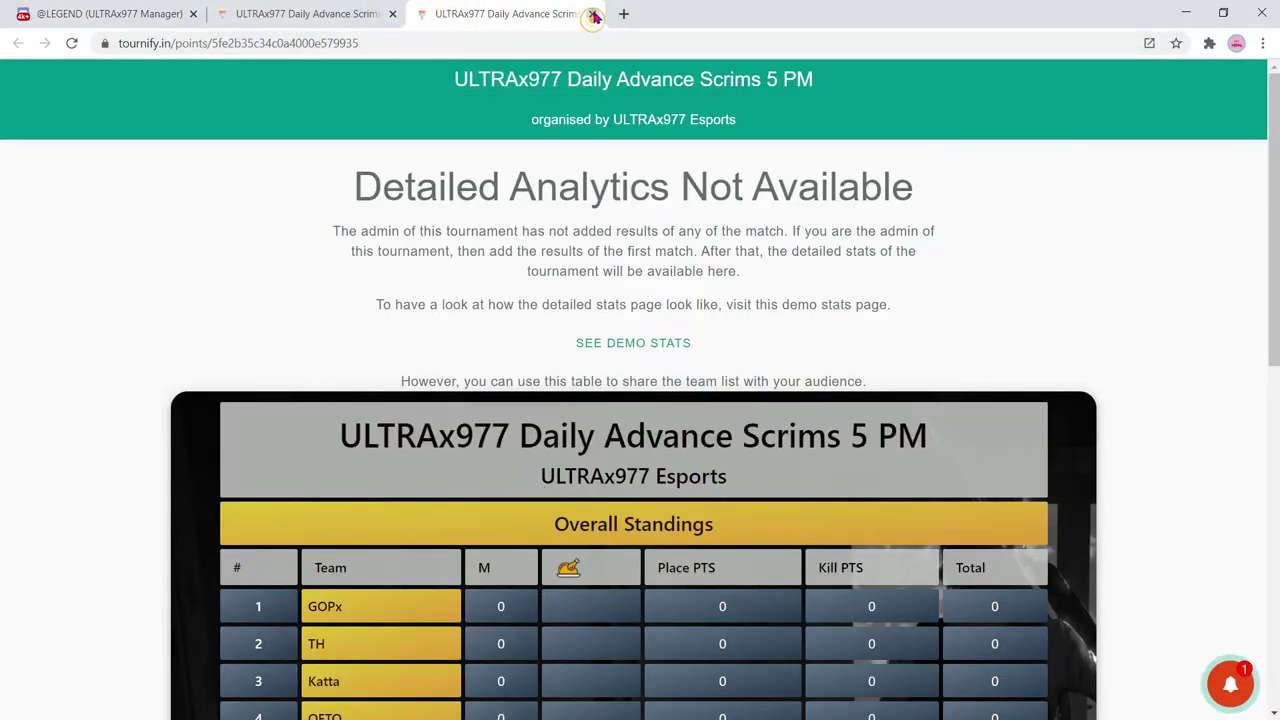
pyautogui.write('T')
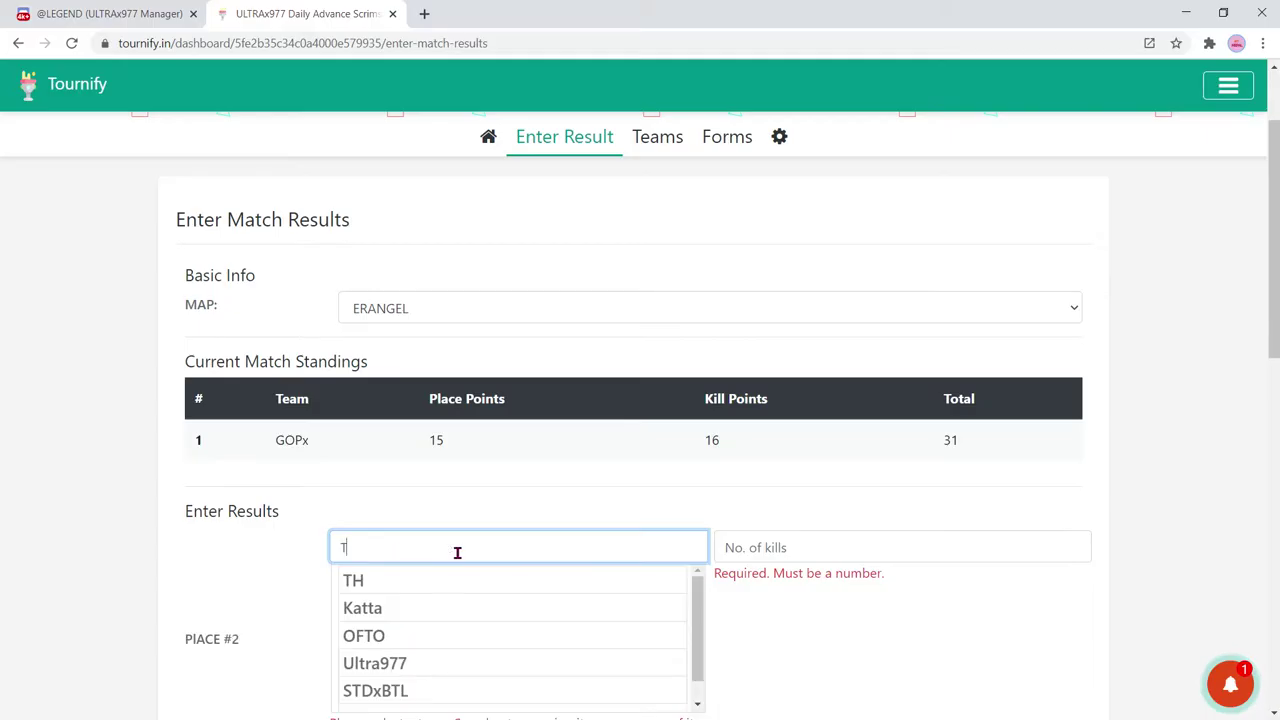
pyautogui.click(426, 585)
pyautogui.click(787, 545)
pyautogui.write('4')
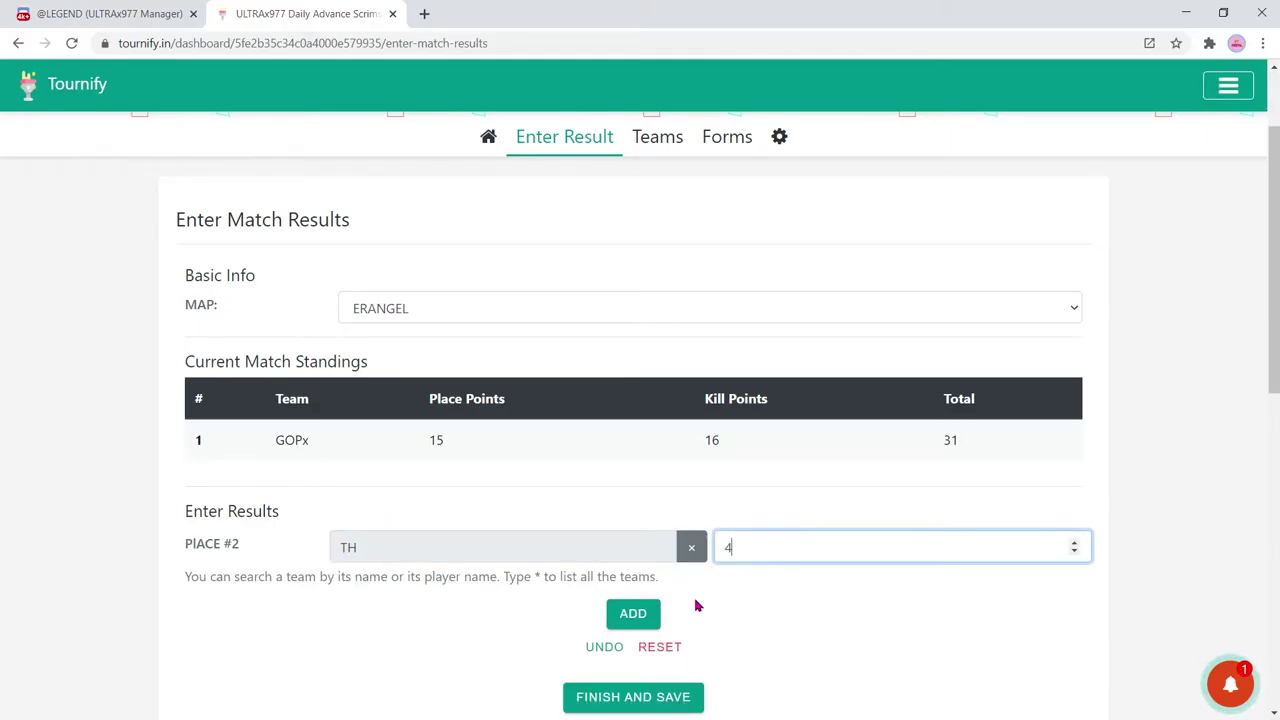
pyautogui.click(633, 632)
# - Check the third-place team in the Discord results image and add Katta in place 3 with 2 kills
pyautogui.click(75, 12)
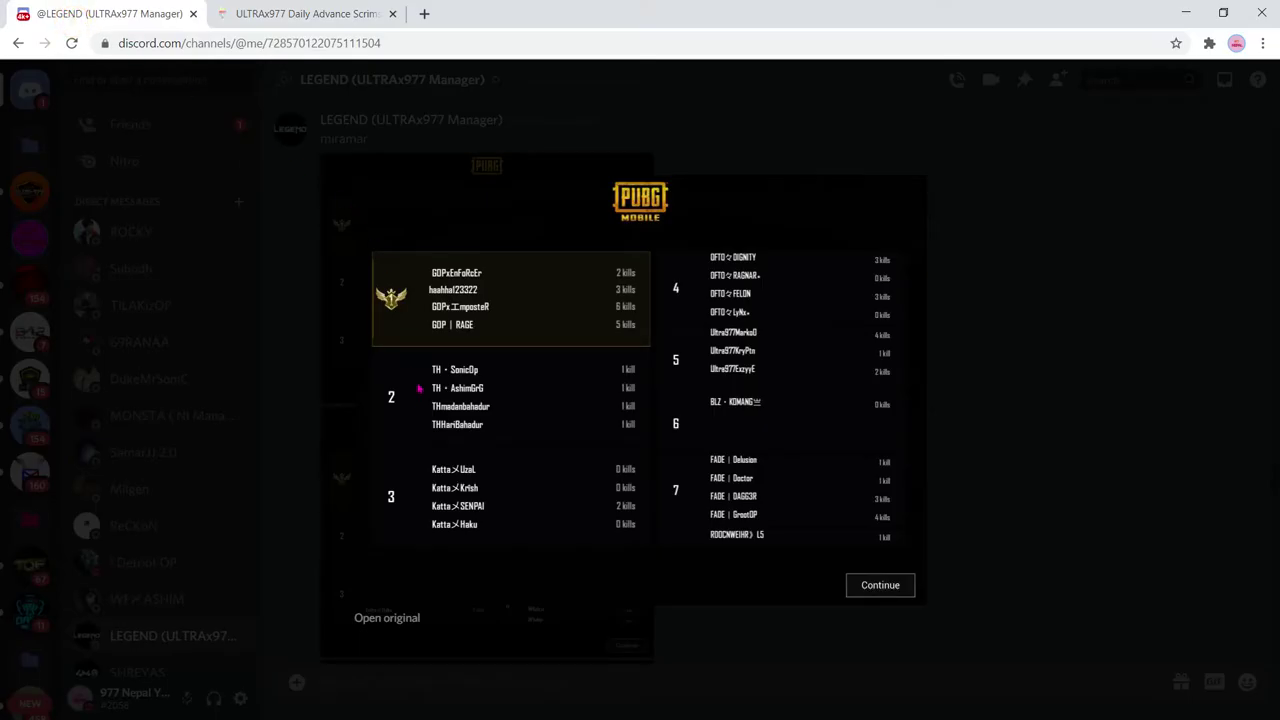
pyautogui.click(305, 13)
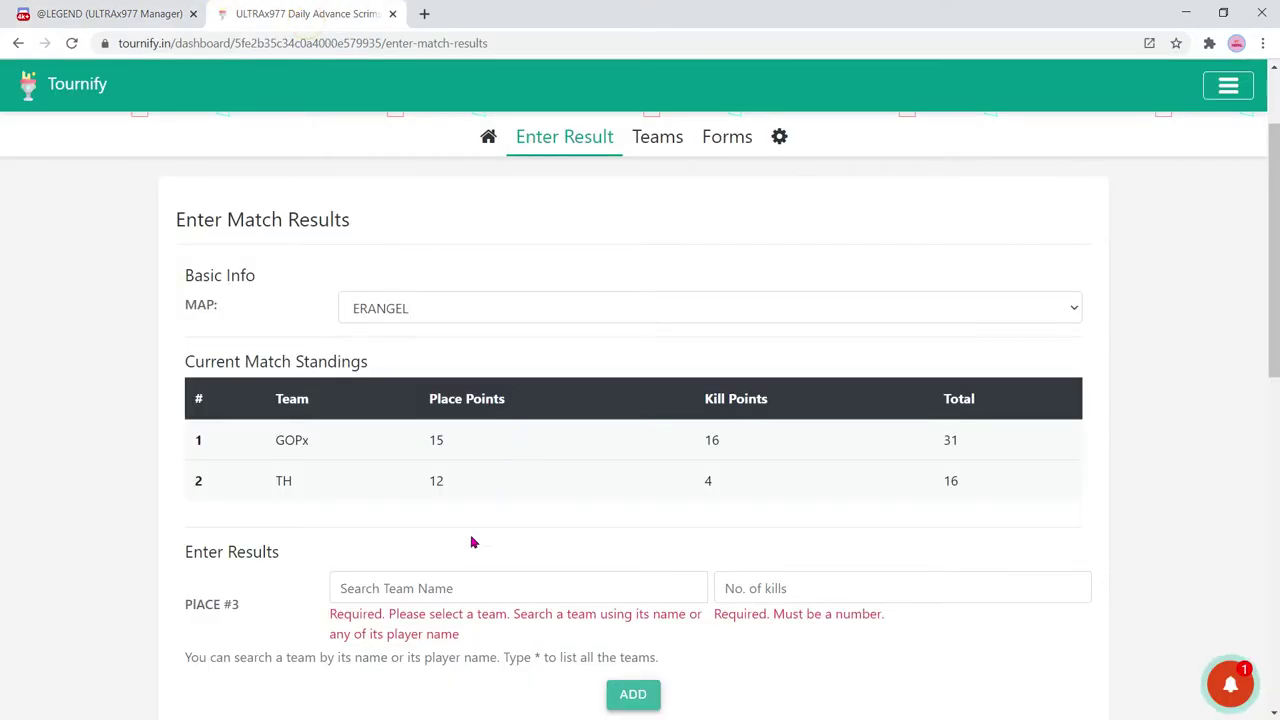
pyautogui.click(435, 588)
pyautogui.write('k')
pyautogui.click(414, 616)
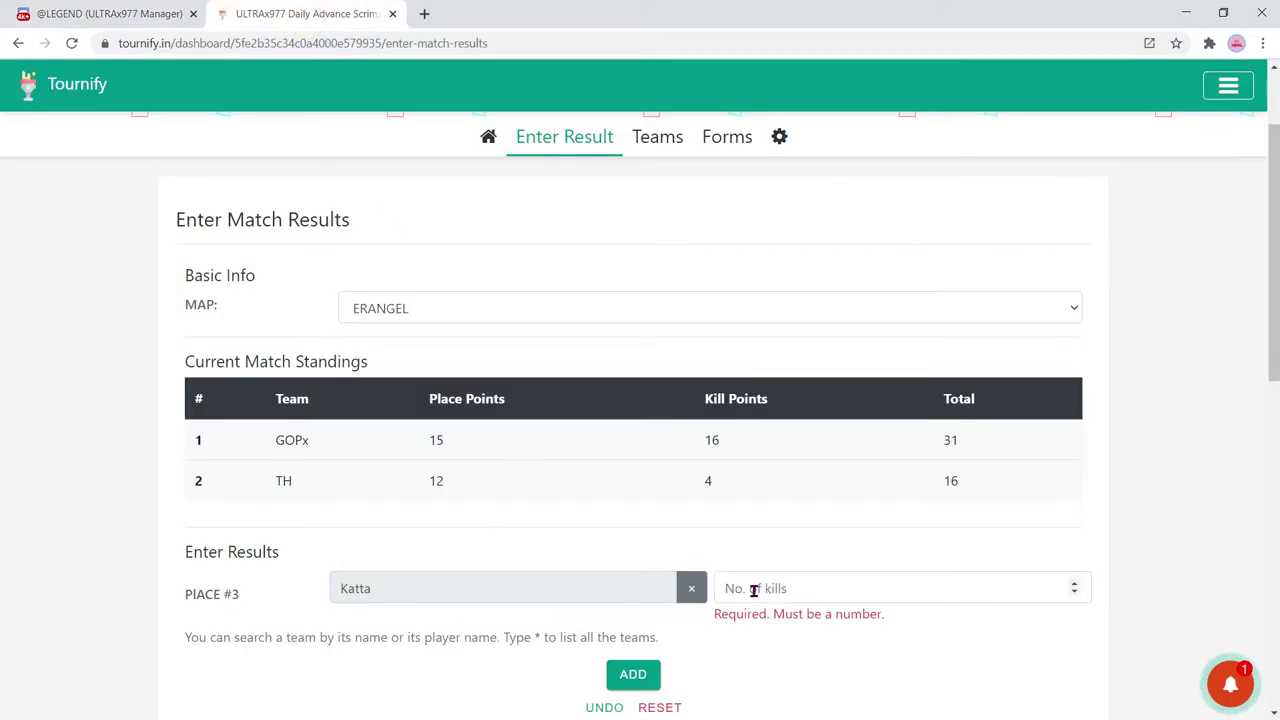
pyautogui.click(751, 589)
pyautogui.write('2')
pyautogui.scroll(-2, 3, 357)
pyautogui.click(645, 434)
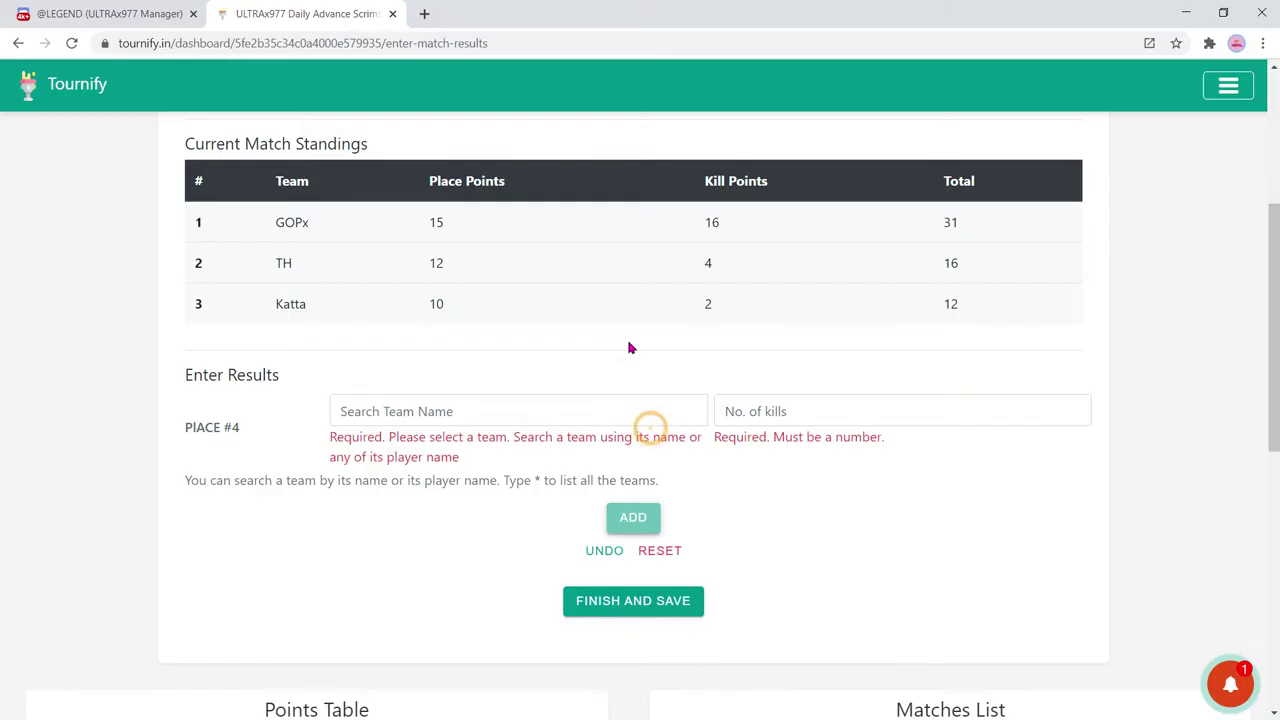
pyautogui.click(88, 14)
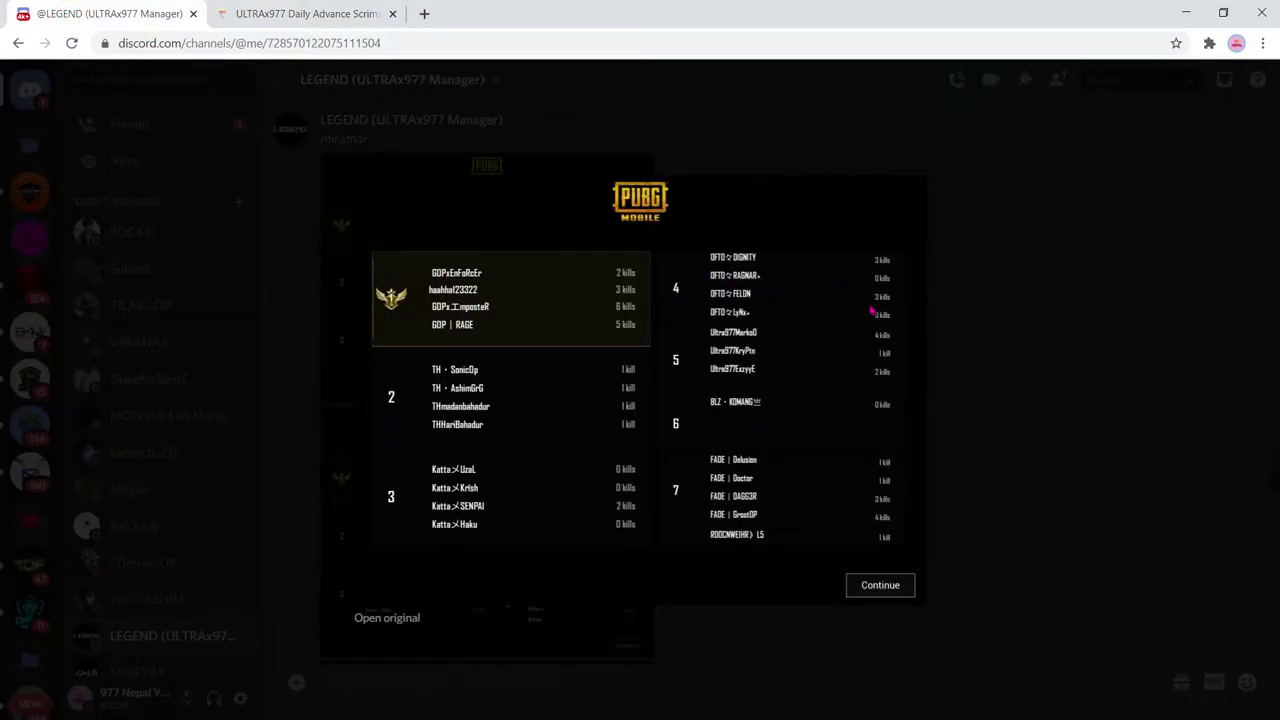
pyautogui.click(290, 14)
pyautogui.click(440, 408)
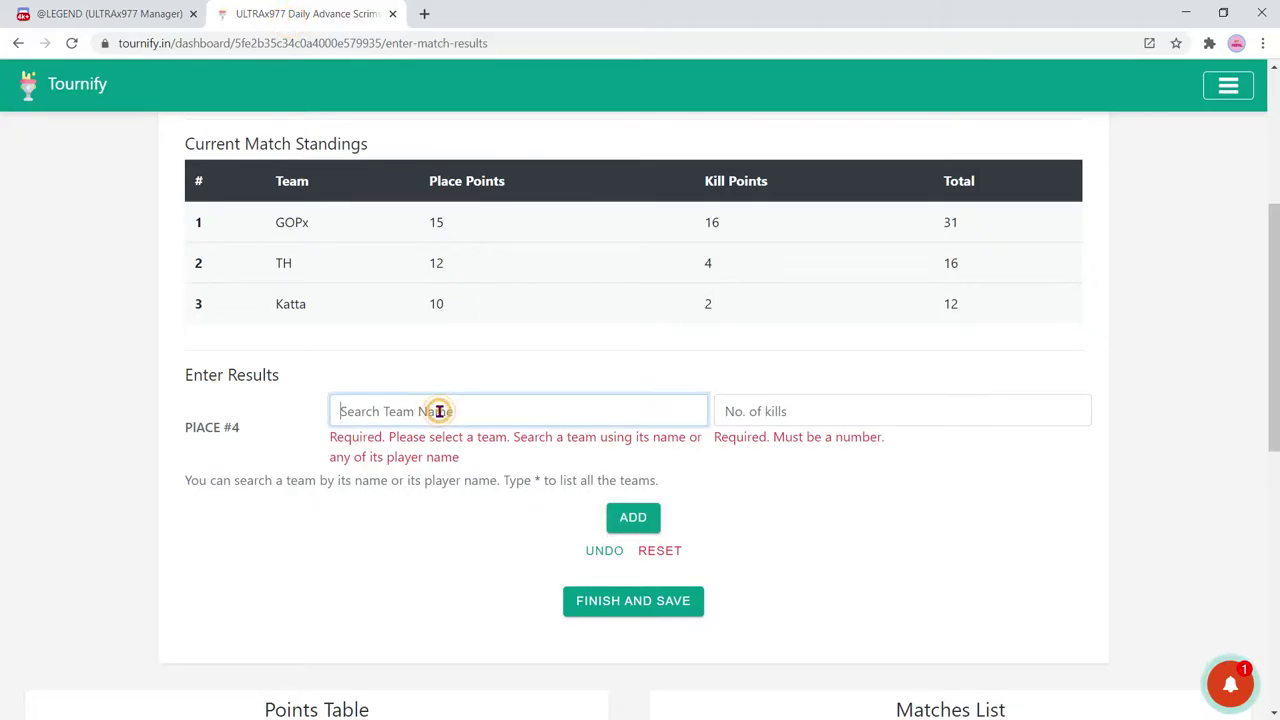
pyautogui.write('ofto')
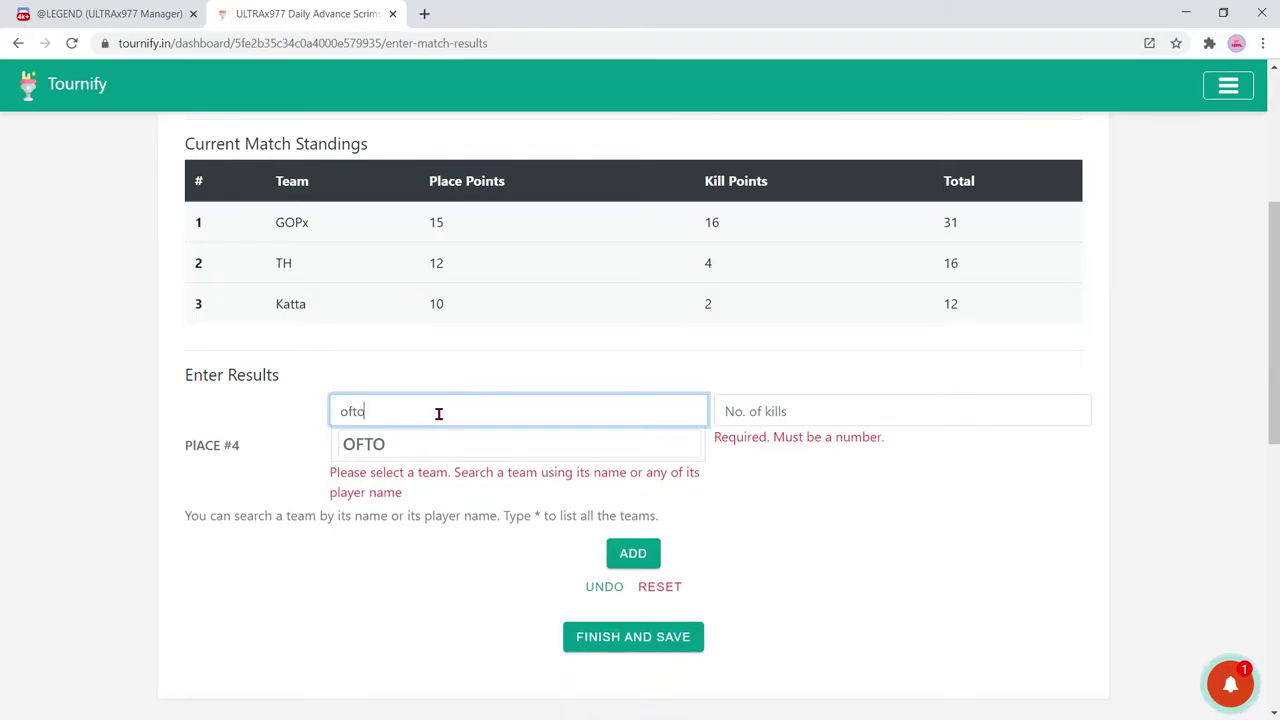
pyautogui.click(417, 452)
pyautogui.click(633, 497)
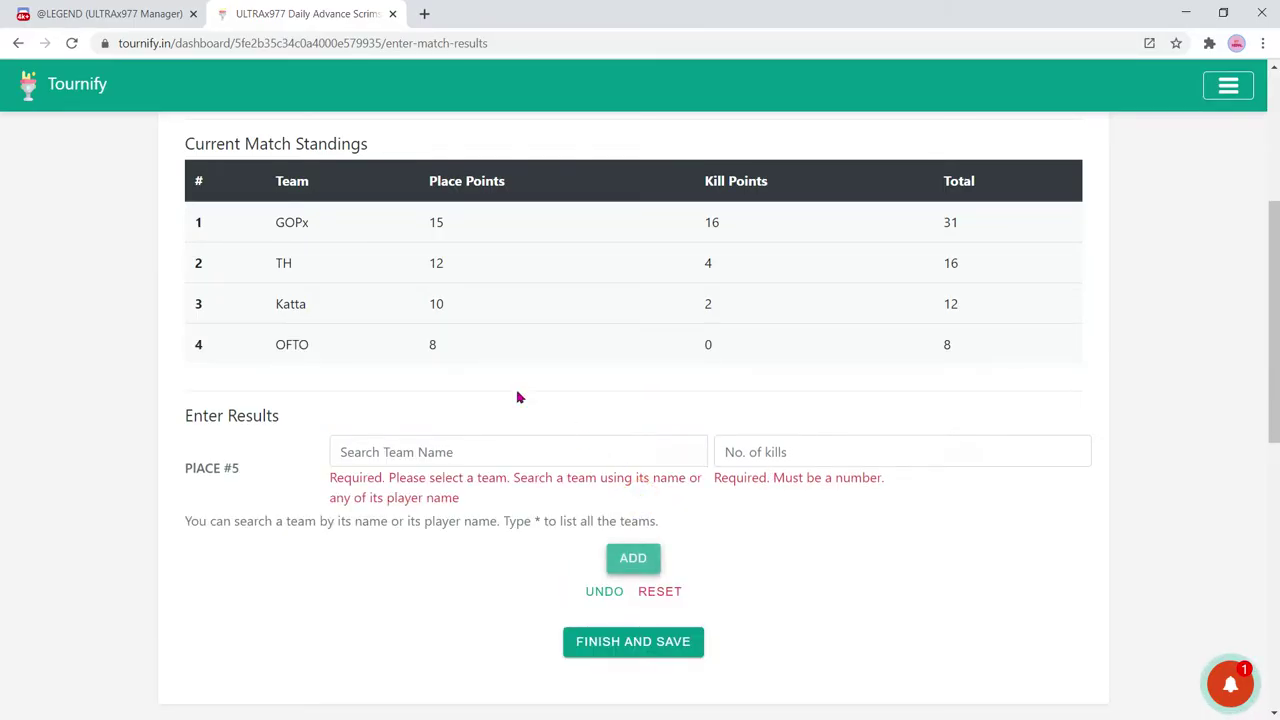
pyautogui.click(597, 593)
# - Add OFTO to the match standings in place 4 with 6 kills
pyautogui.click(430, 415)
pyautogui.write('oft')
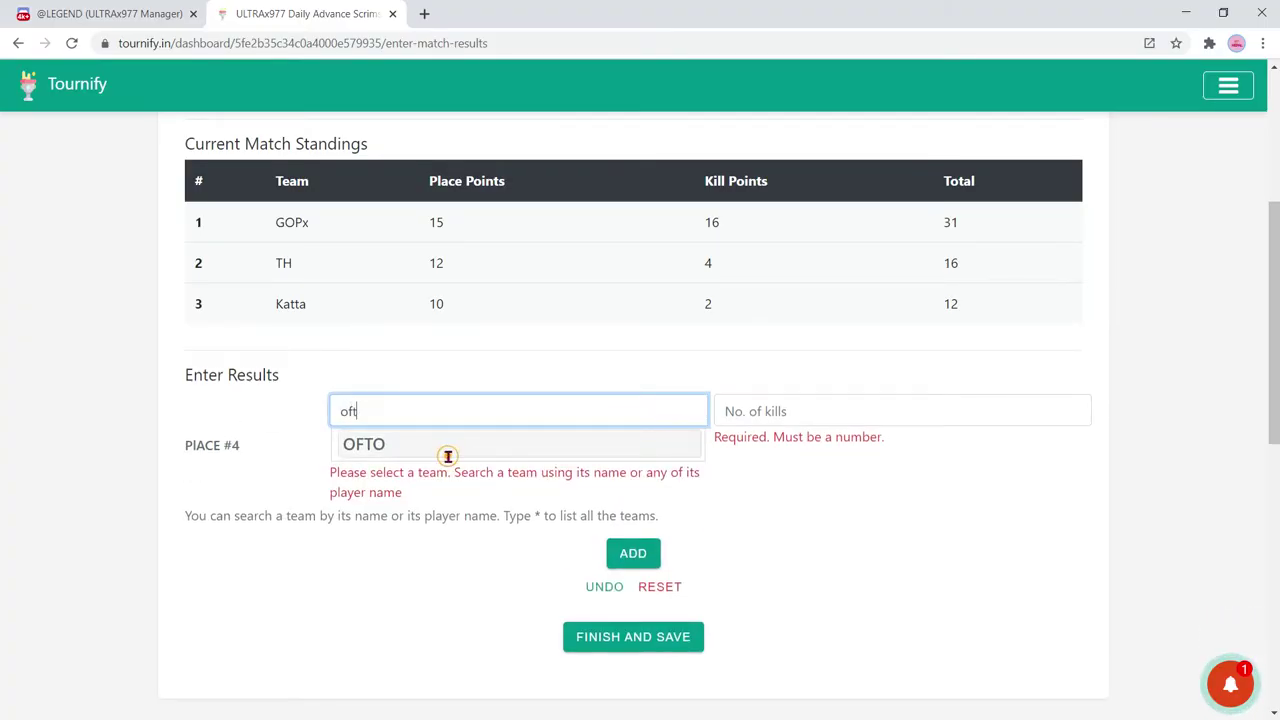
pyautogui.click(443, 447)
pyautogui.click(863, 423)
pyautogui.write('6')
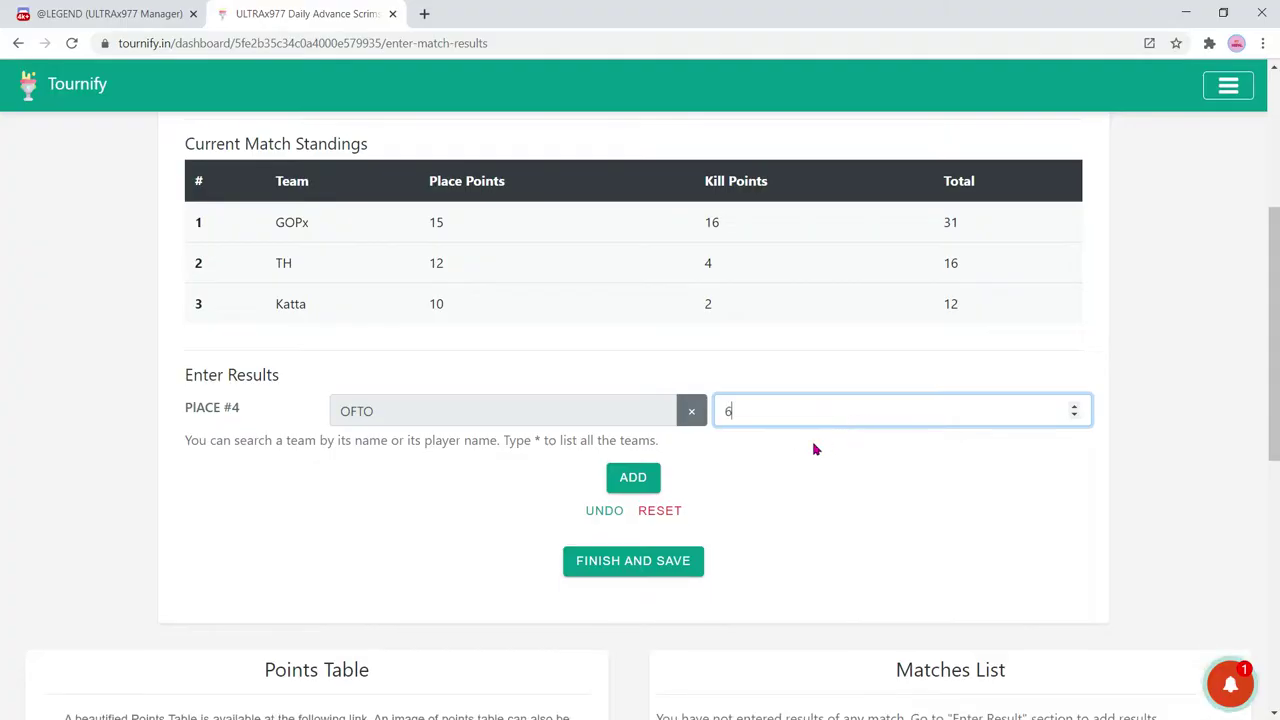
pyautogui.click(648, 470)
# - Consult the Discord results image, then select BLZ as the place 5 team and enter 0 kills
pyautogui.click(114, 14)
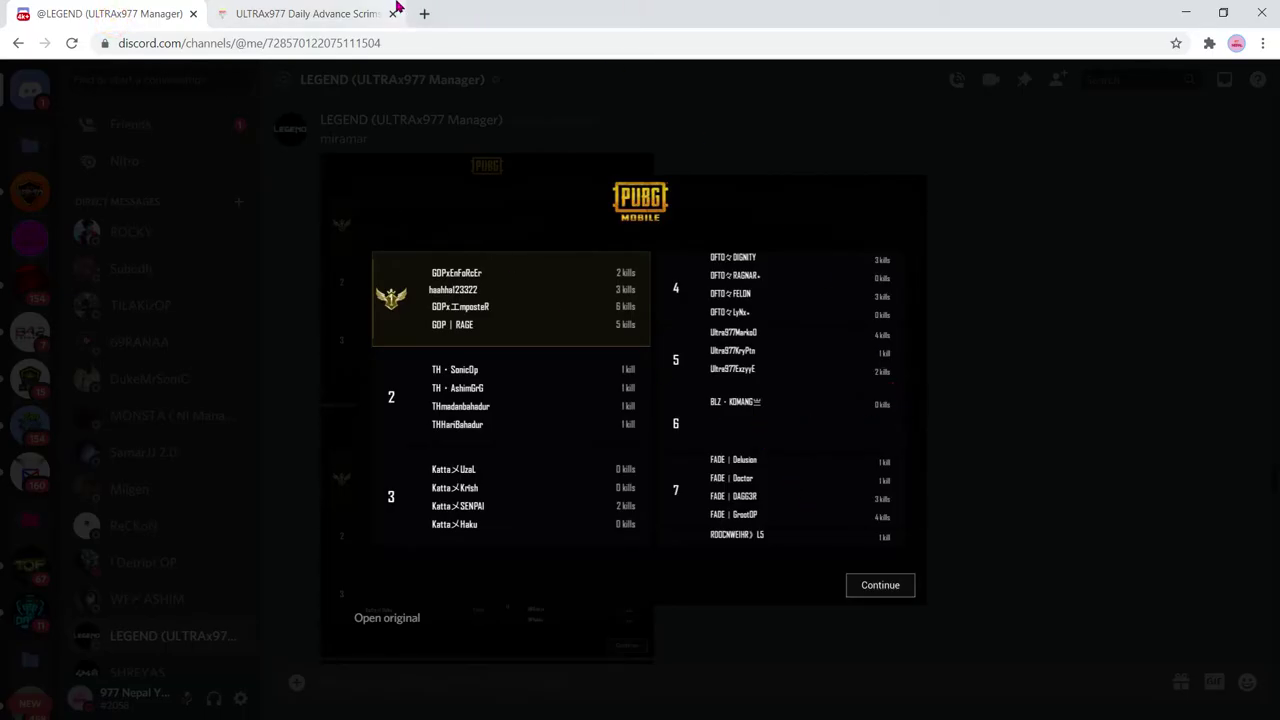
pyautogui.click(360, 14)
pyautogui.click(512, 448)
pyautogui.write('b')
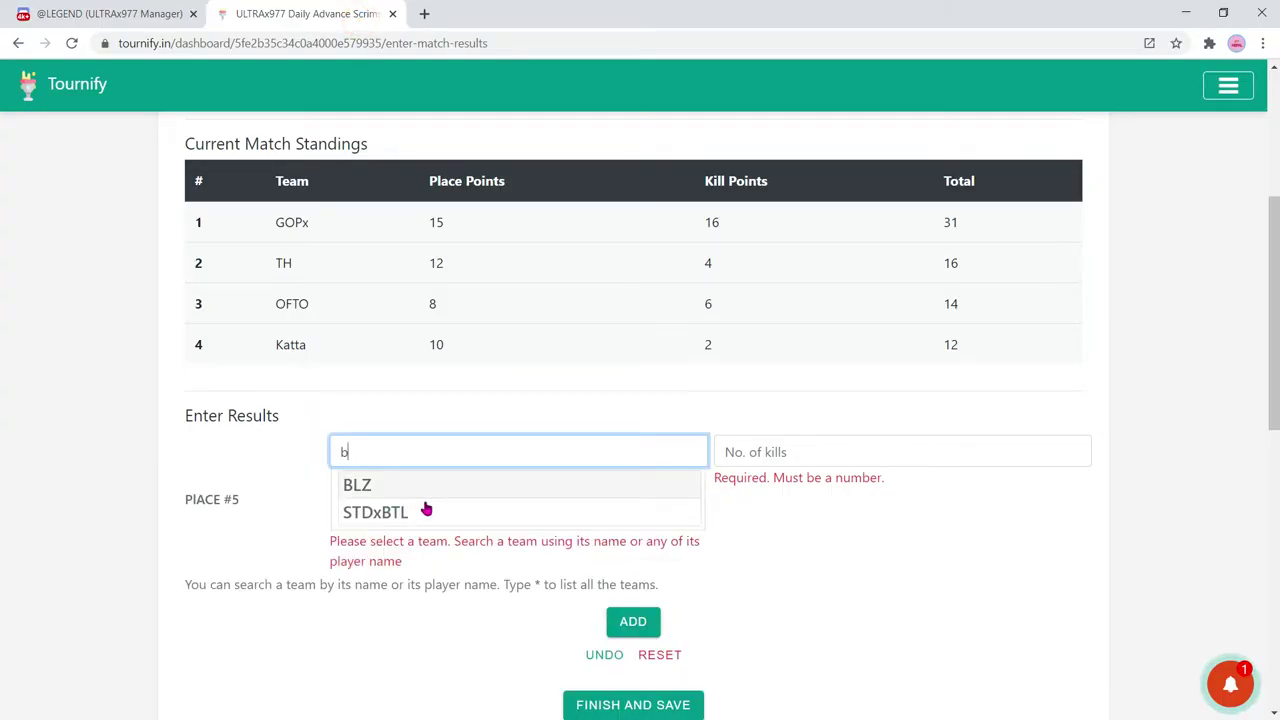
pyautogui.click(391, 488)
pyautogui.click(802, 455)
pyautogui.write('0')
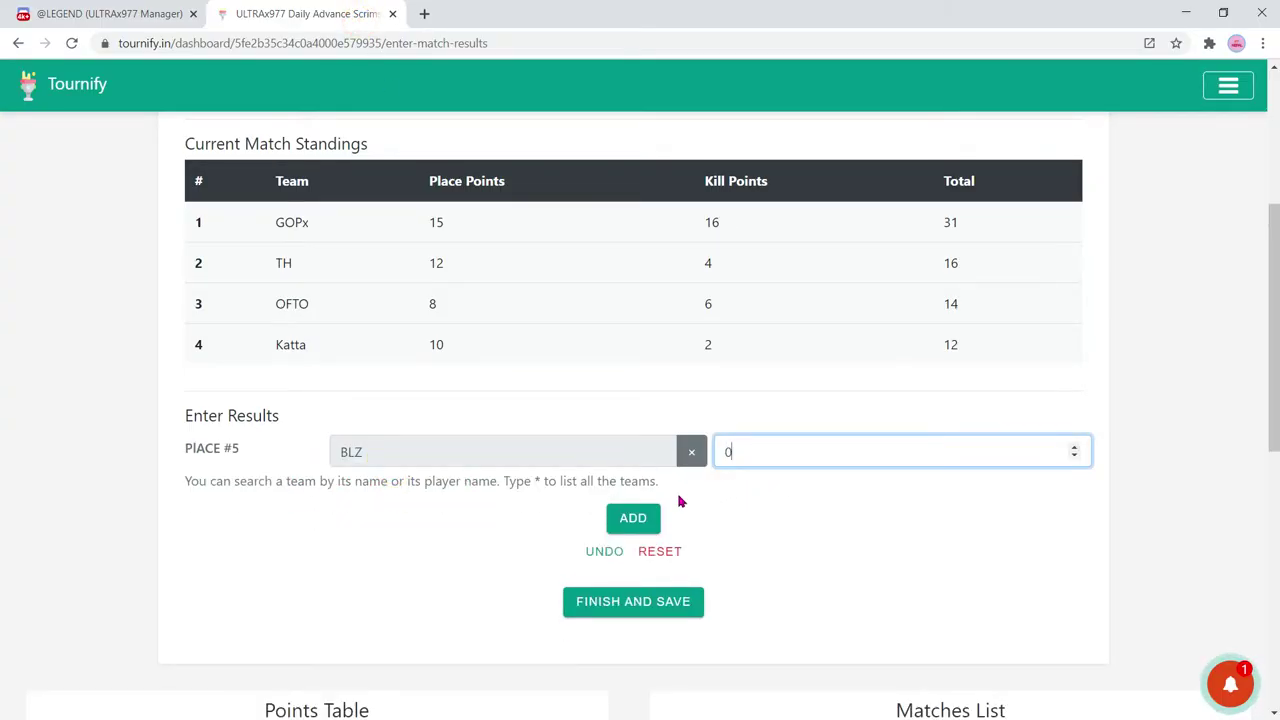
# - Clear the kill count for BLZ, add the team with that field empty, and check its kill points in the standings
pyautogui.press('BackSpace')
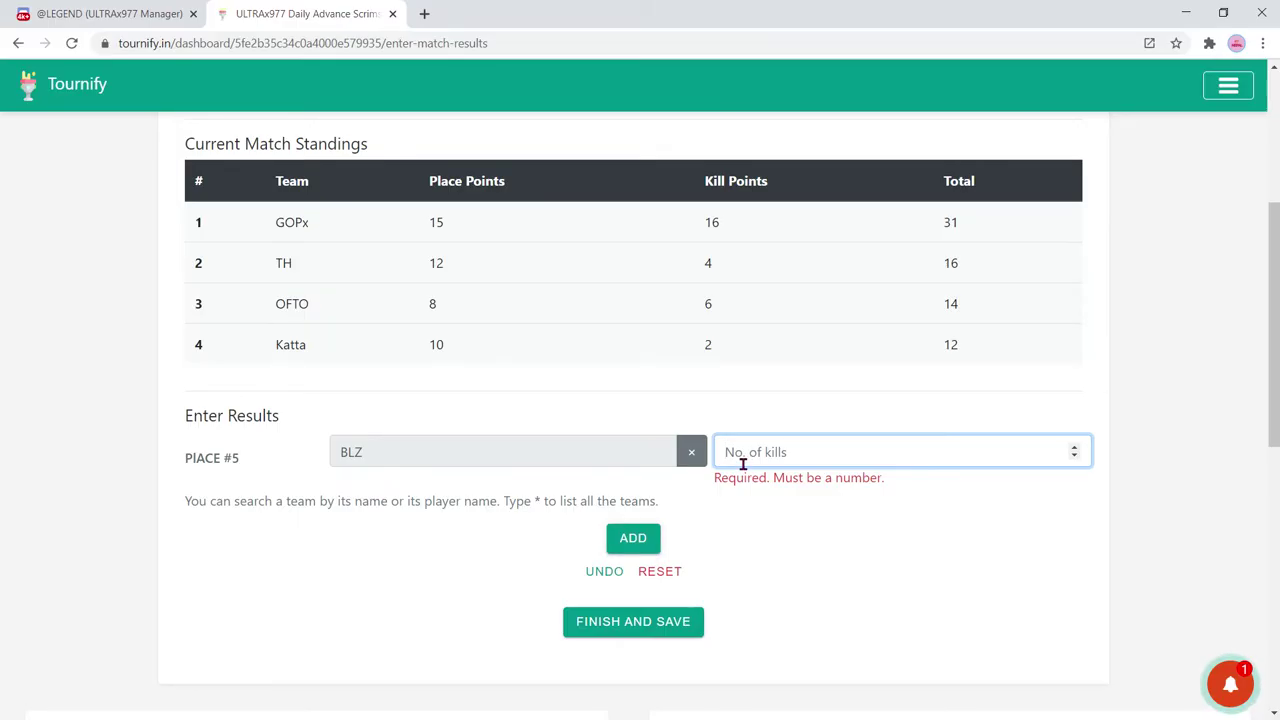
pyautogui.write('0')
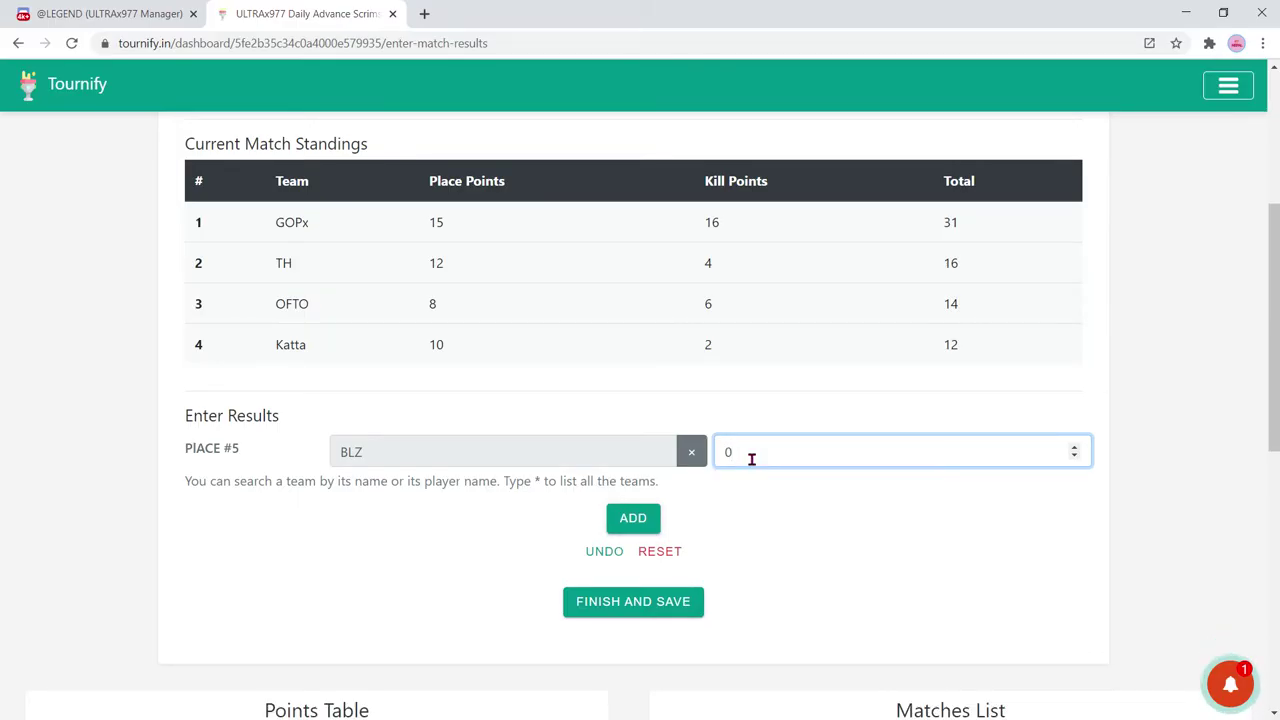
pyautogui.press('BackSpace')
pyautogui.click(449, 551)
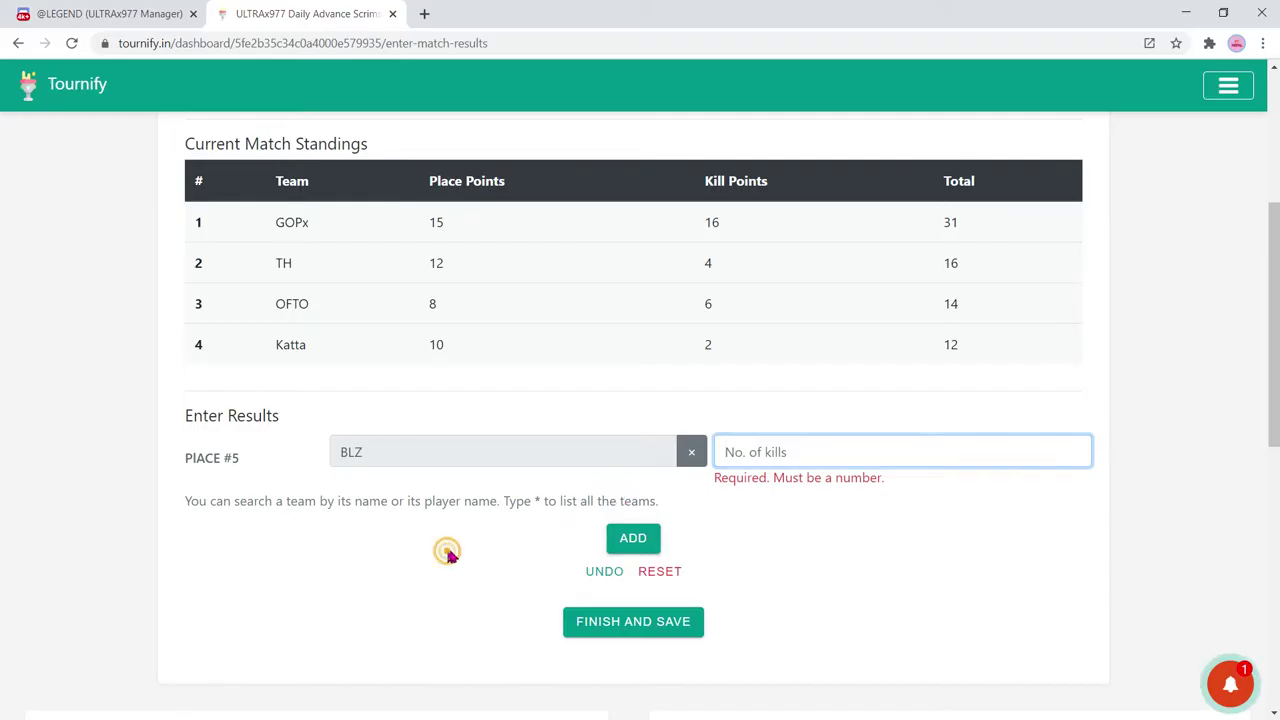
pyautogui.click(633, 539)
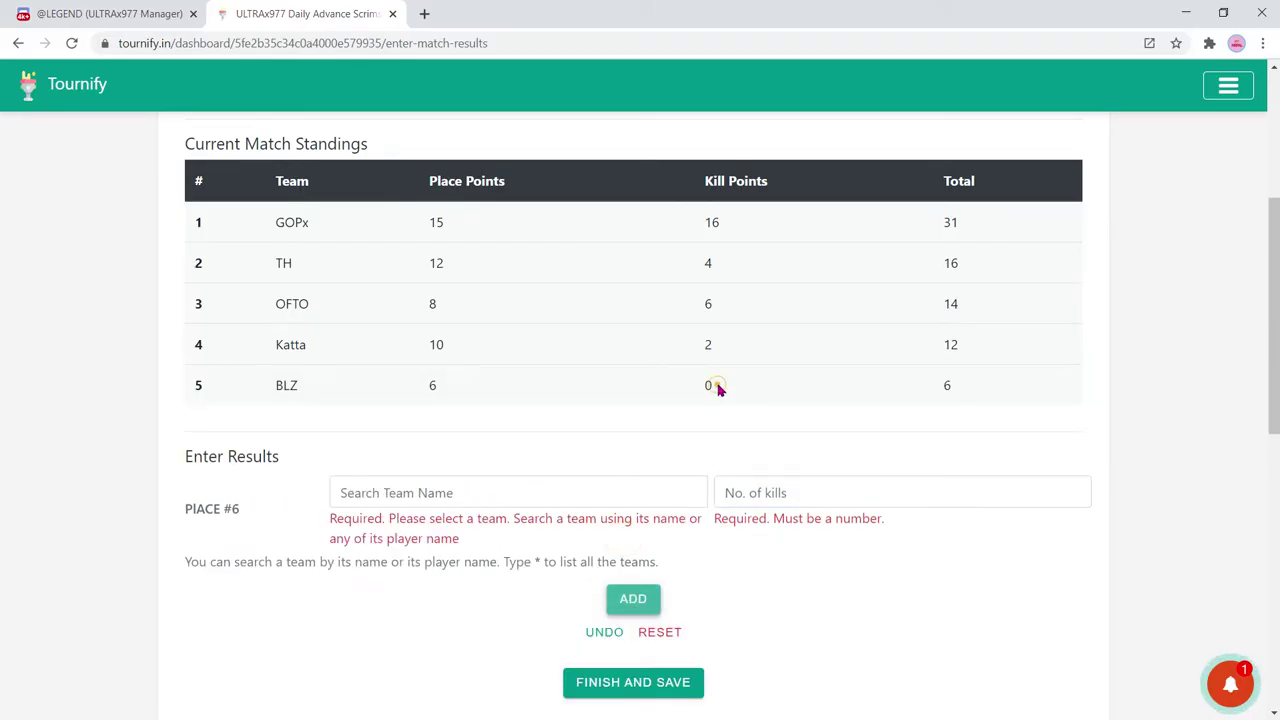
pyautogui.moveTo(717, 390); pyautogui.dragTo(686, 388)
pyautogui.click(955, 577)
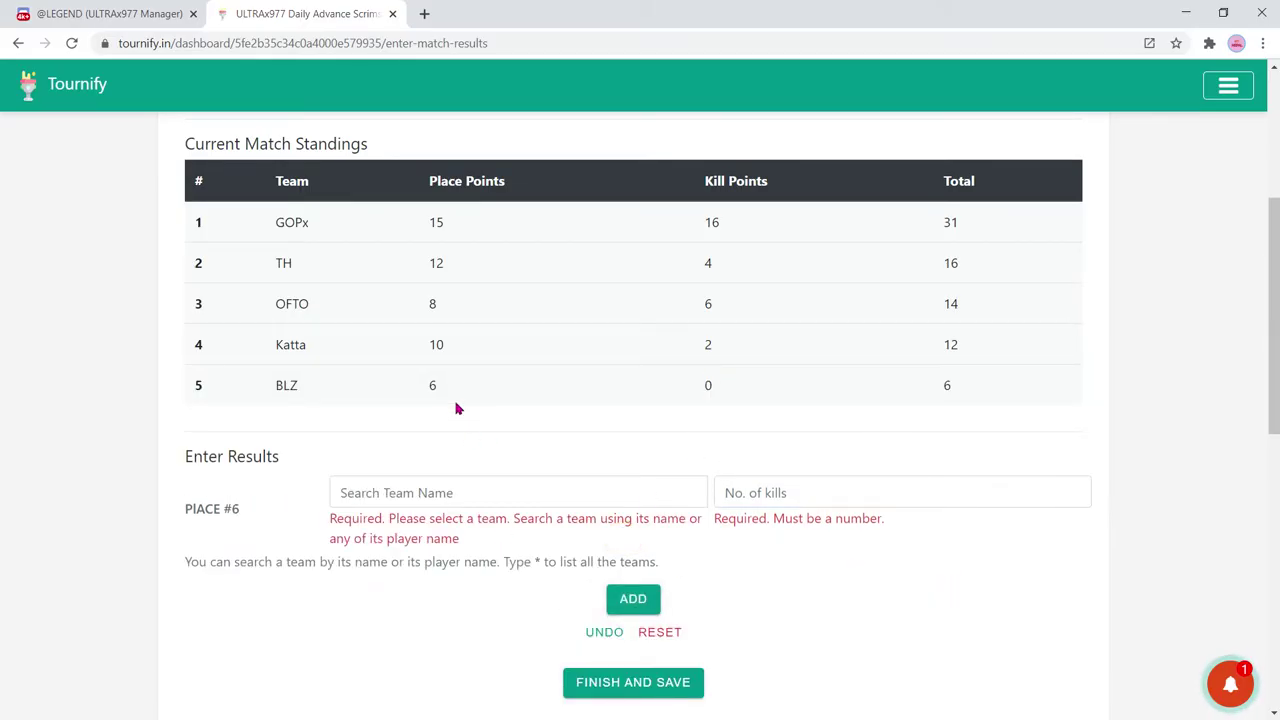
# - Check the FADE team's kills in the Discord results image and add FADE in place 6 with 8 kills
pyautogui.click(150, 14)
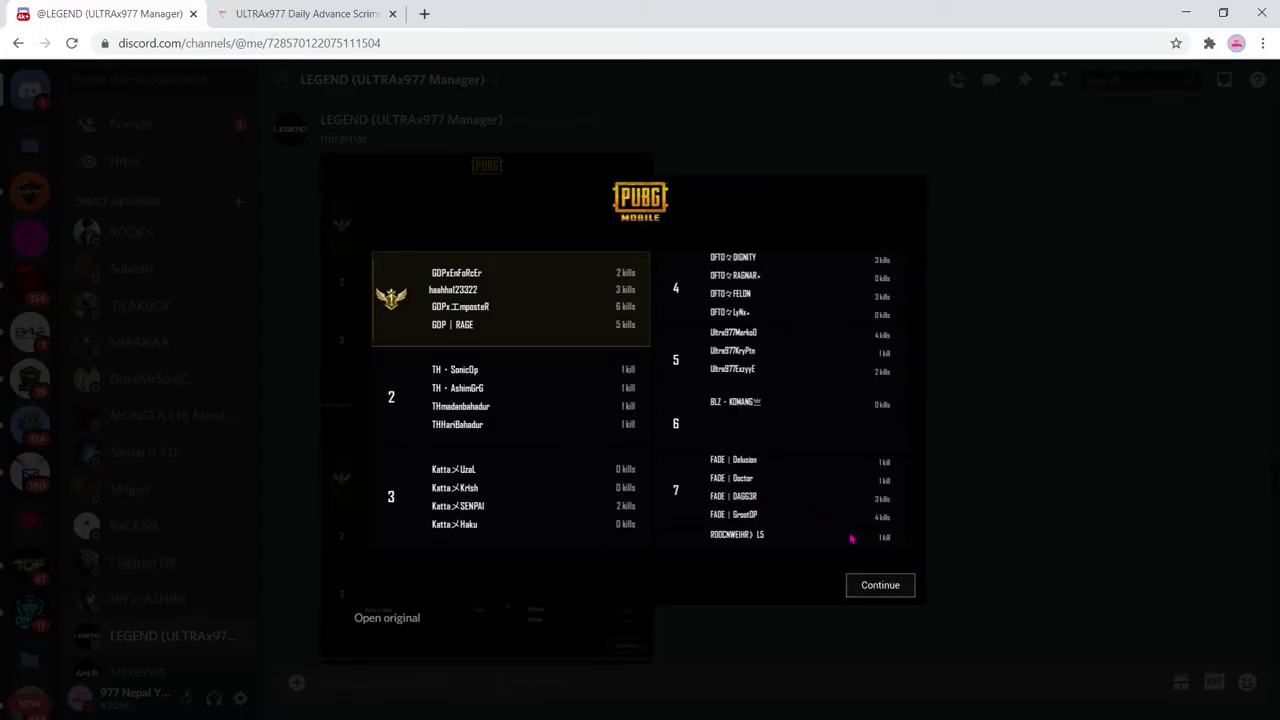
pyautogui.click(300, 13)
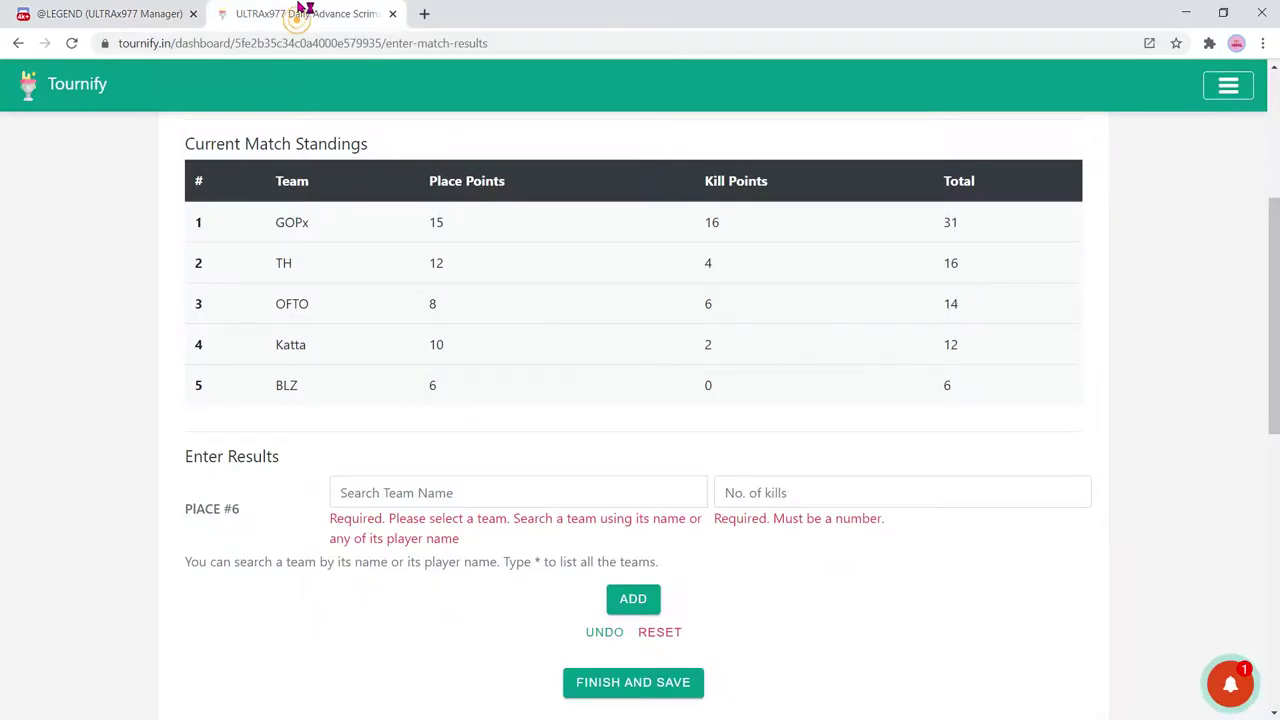
pyautogui.click(423, 487)
pyautogui.write('fa')
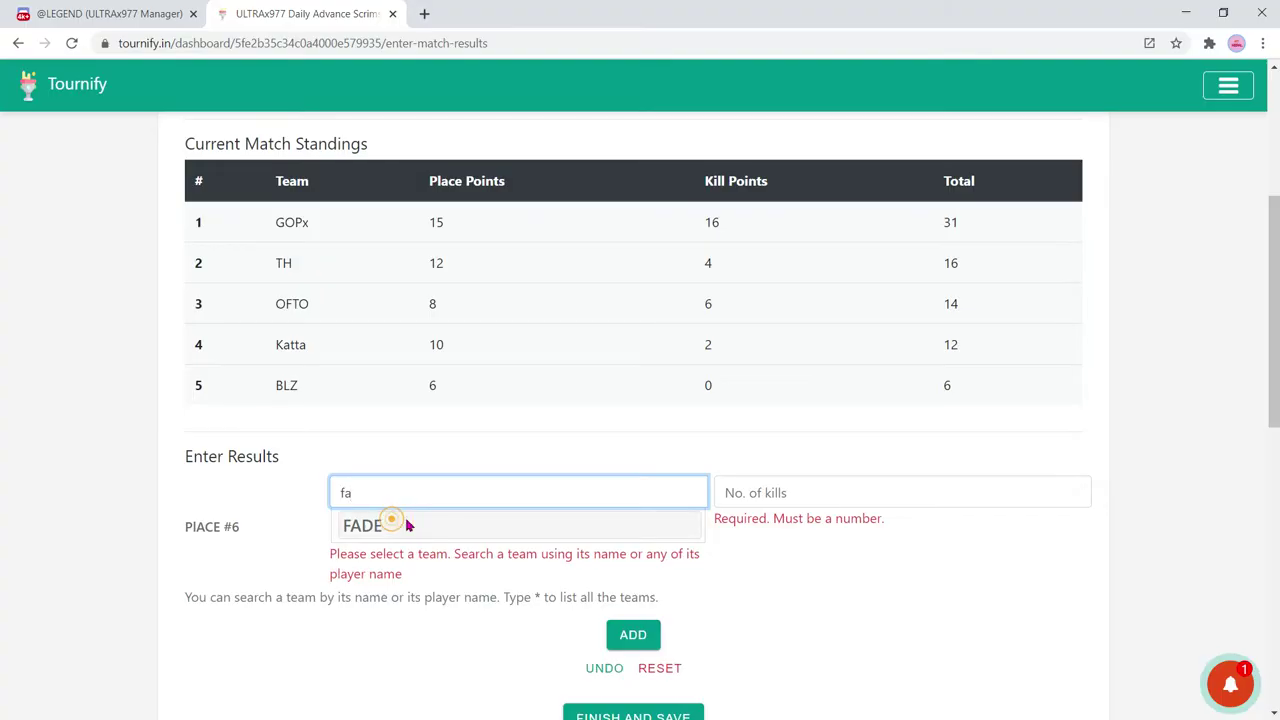
pyautogui.click(405, 526)
pyautogui.click(762, 488)
pyautogui.write('8')
pyautogui.click(633, 558)
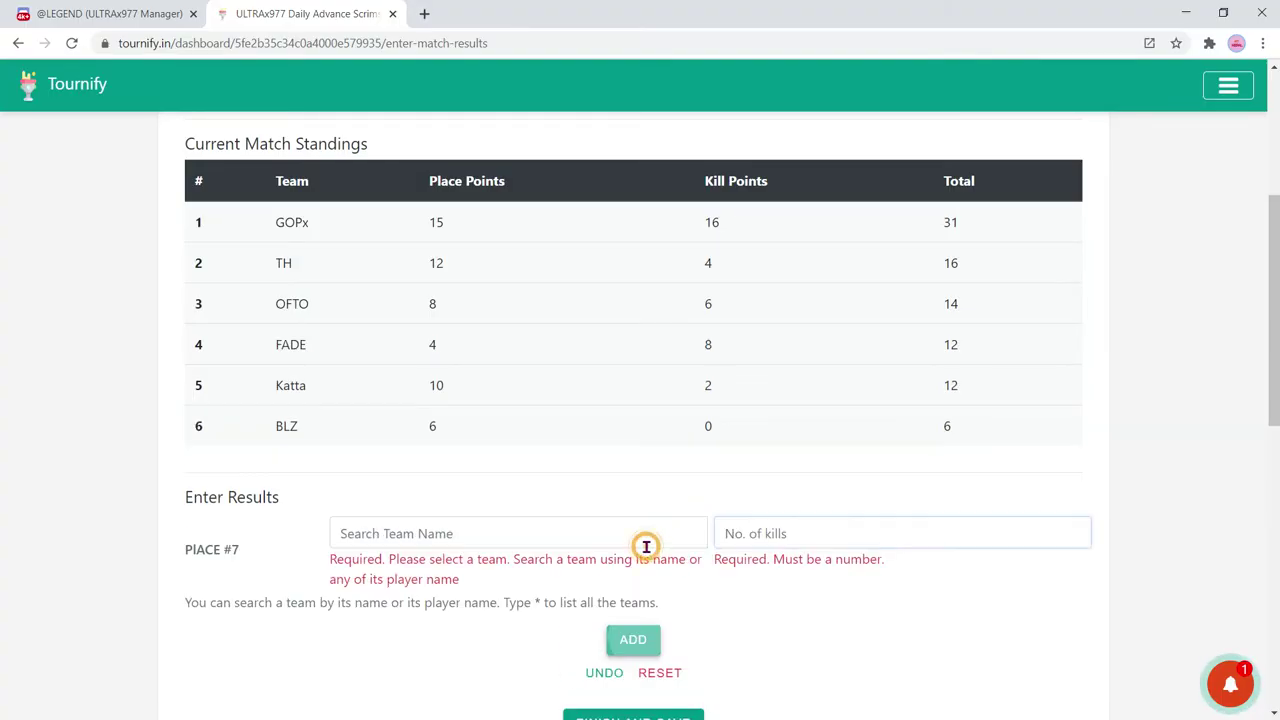
# - Examine the match standings, comparing the kill points and totals of FADE, Katta and BLZ
pyautogui.moveTo(192, 424); pyautogui.dragTo(683, 374)
pyautogui.click(717, 422)
pyautogui.moveTo(301, 344); pyautogui.dragTo(557, 354)
pyautogui.moveTo(964, 357); pyautogui.dragTo(868, 351)
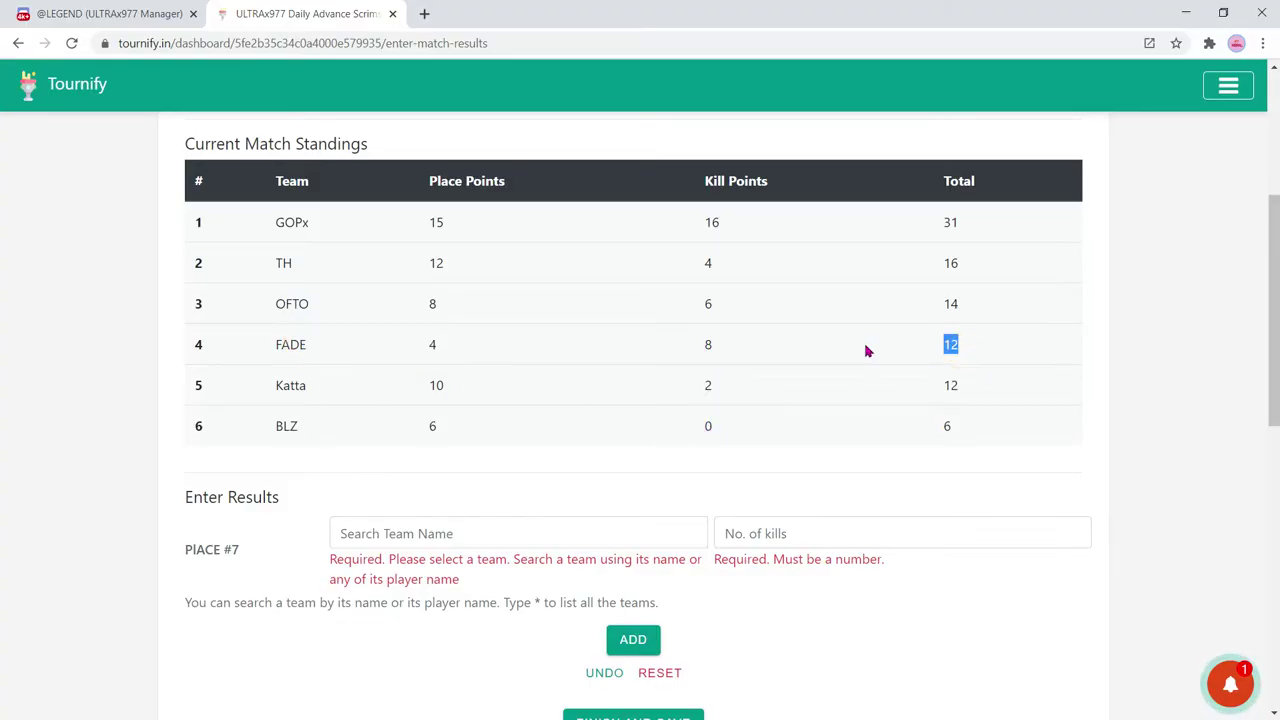
pyautogui.moveTo(973, 383); pyautogui.dragTo(920, 380)
pyautogui.doubleClick(709, 344)
pyautogui.doubleClick(708, 385)
pyautogui.doubleClick(709, 345)
pyautogui.scroll(-5, 707, 441)
pyautogui.scroll(5, 707, 441)
# - Consult the next Discord results image for the L5 team's kills and add L5 in place 7 with 1 kill
pyautogui.click(500, 534)
pyautogui.click(105, 14)
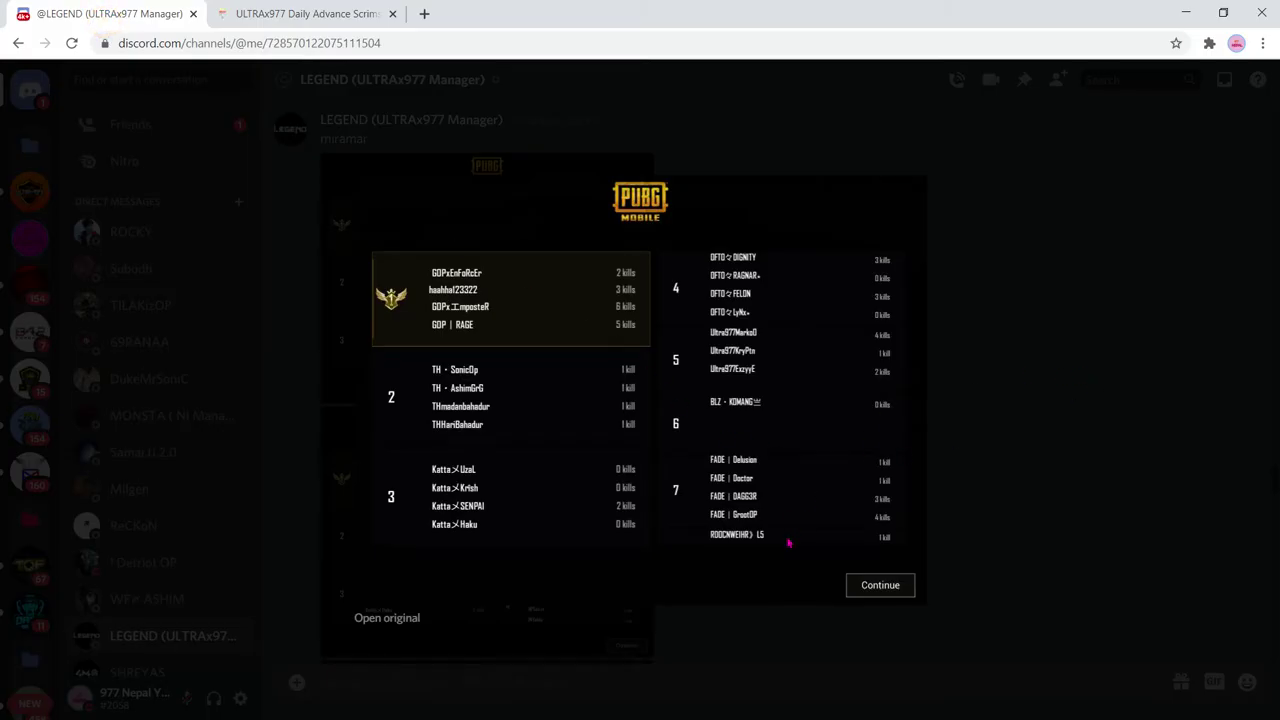
pyautogui.press('Escape')
pyautogui.click(495, 450)
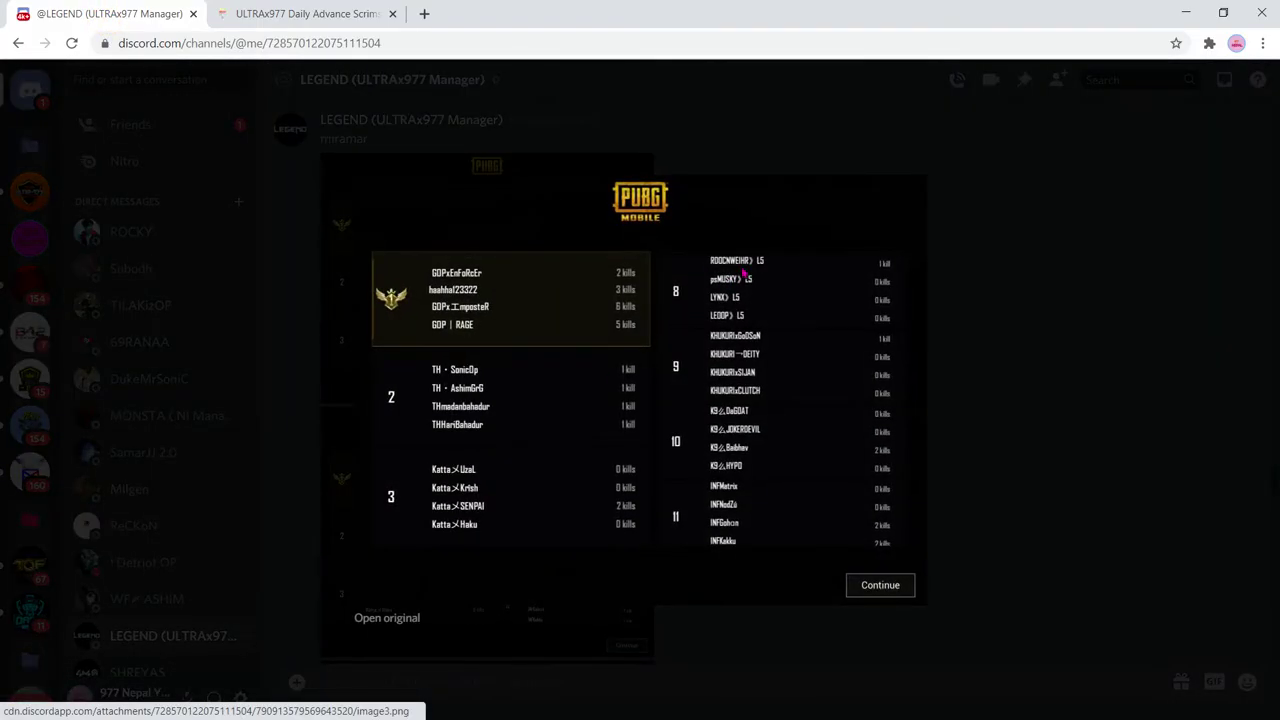
pyautogui.click(290, 13)
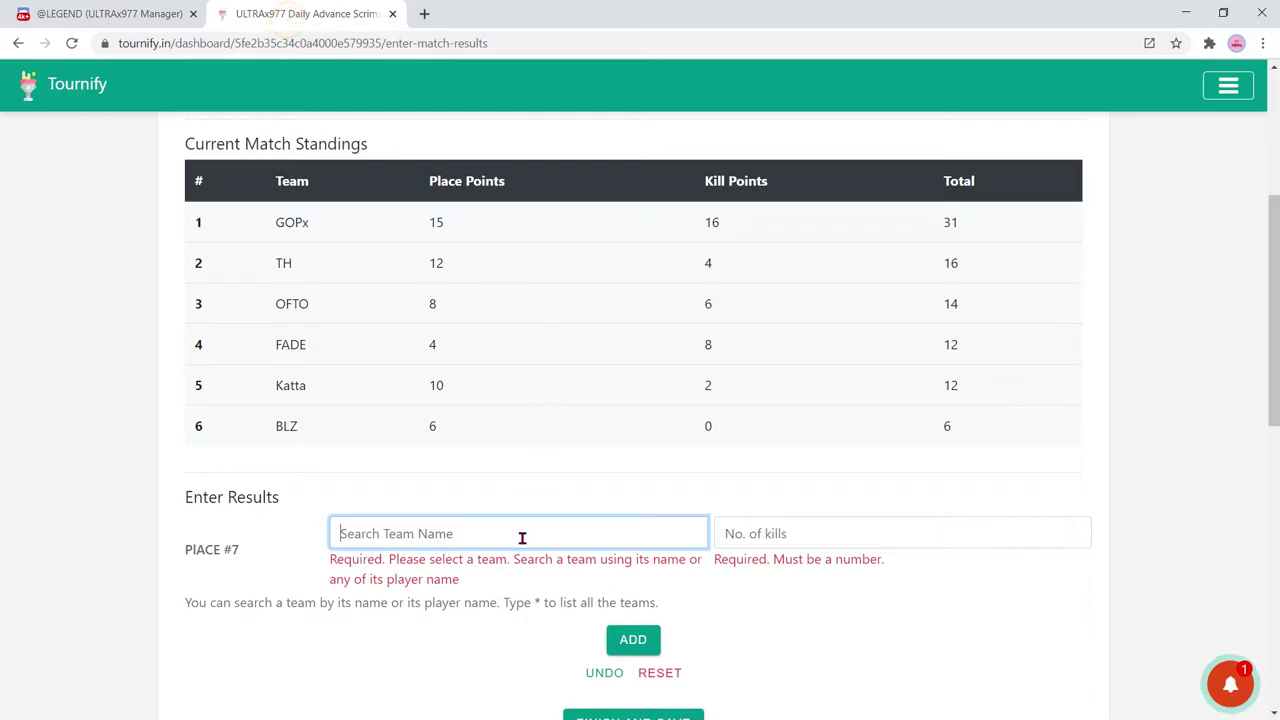
pyautogui.write('l')
pyautogui.click(386, 620)
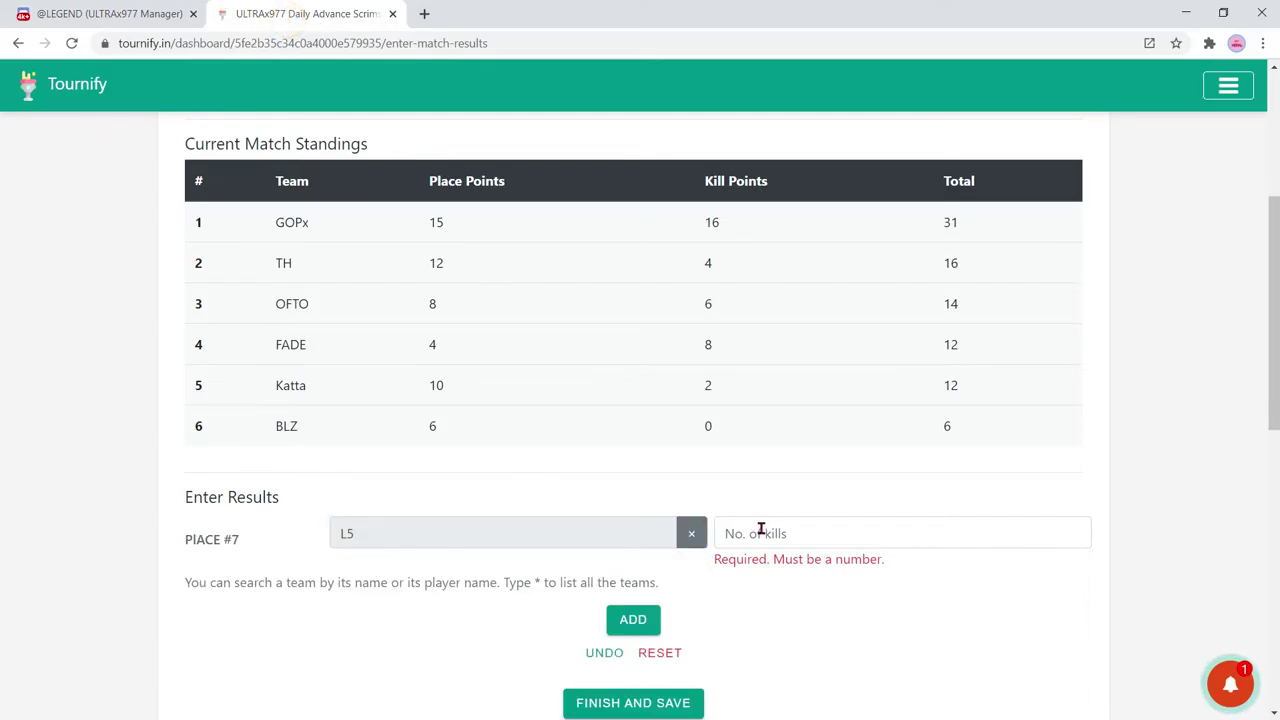
pyautogui.click(786, 533)
pyautogui.write('1')
pyautogui.click(633, 619)
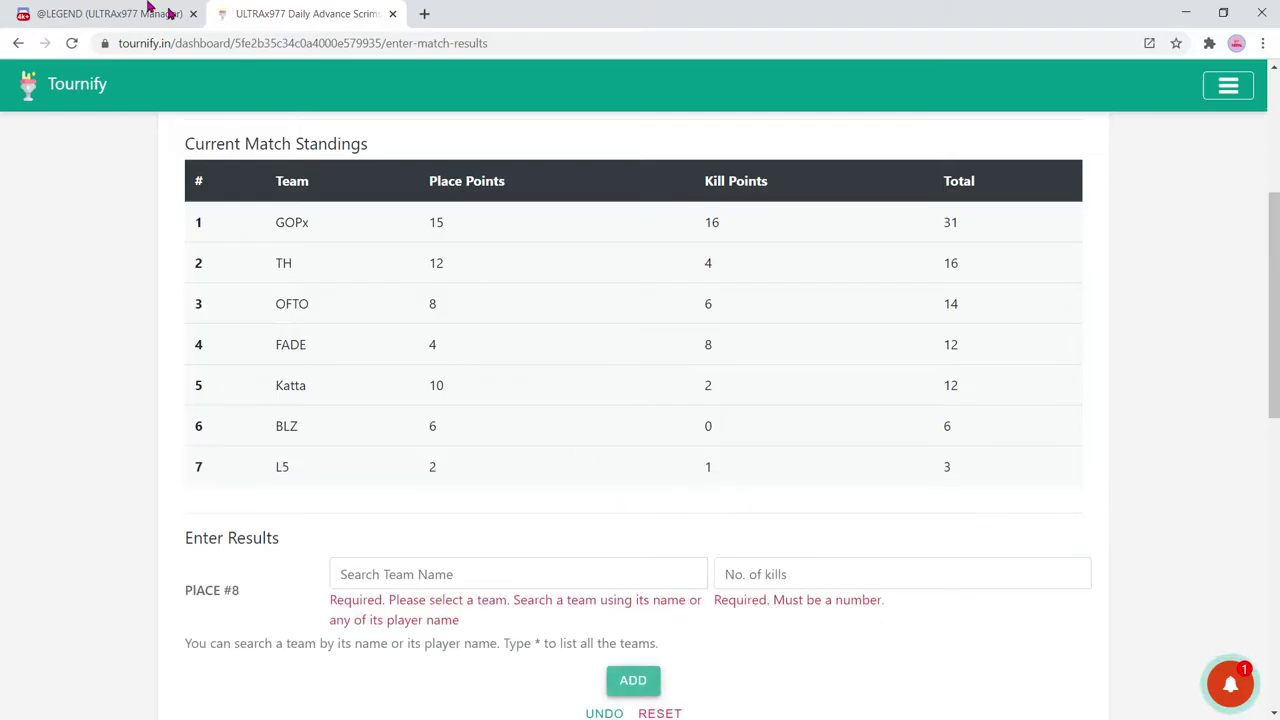
# - Check the Khukuri team's kills in the Discord results image and add Khukuri in place 8 with 1 kill
pyautogui.click(120, 13)
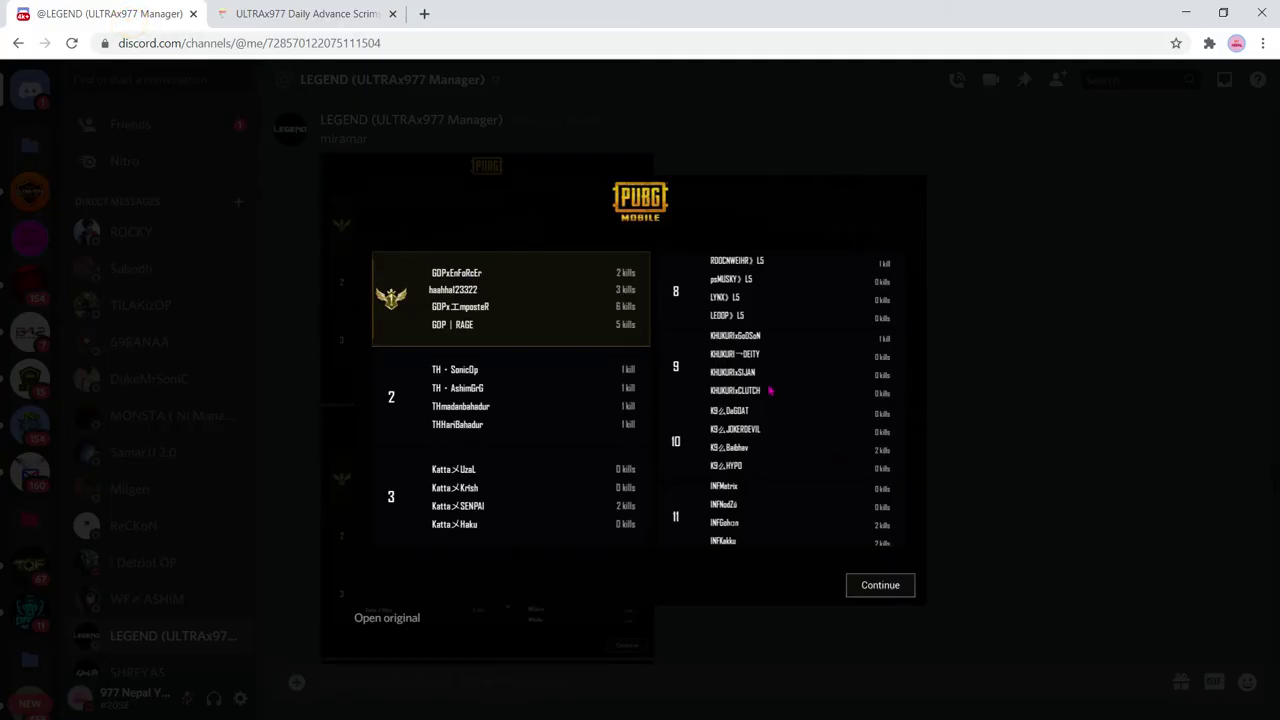
pyautogui.click(322, 14)
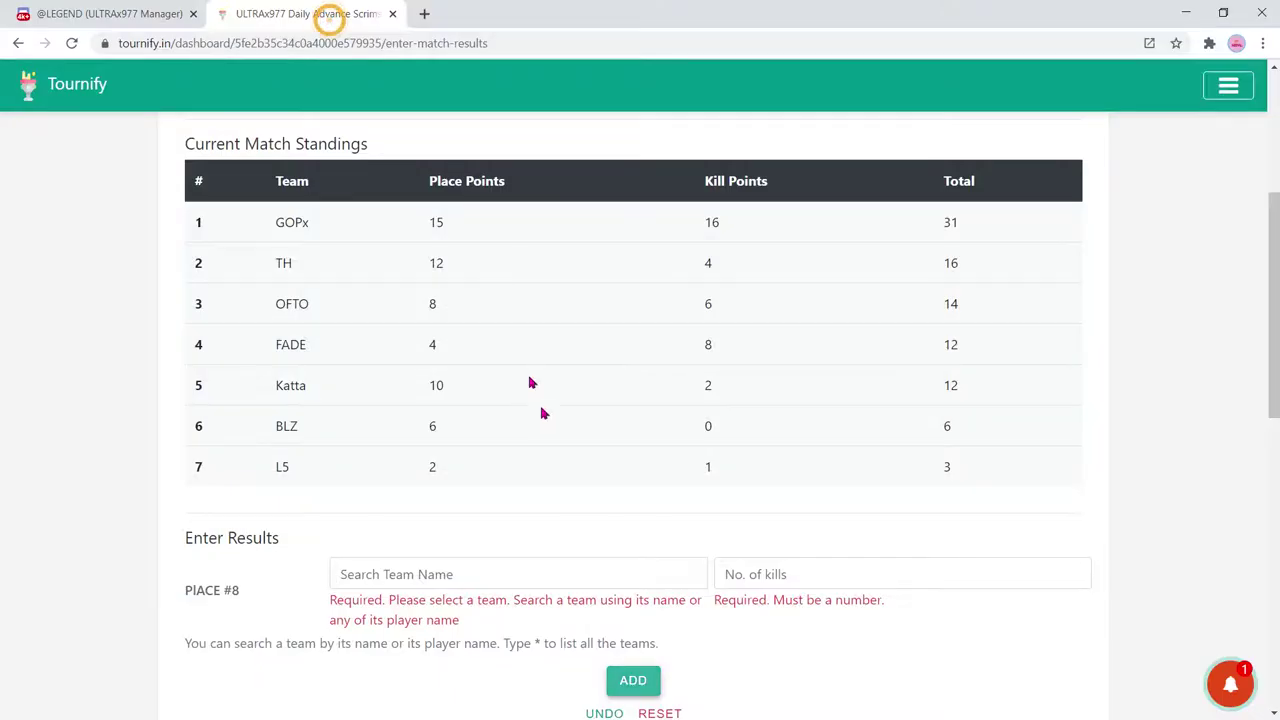
pyautogui.click(514, 572)
pyautogui.write('kh')
pyautogui.click(515, 607)
pyautogui.click(811, 571)
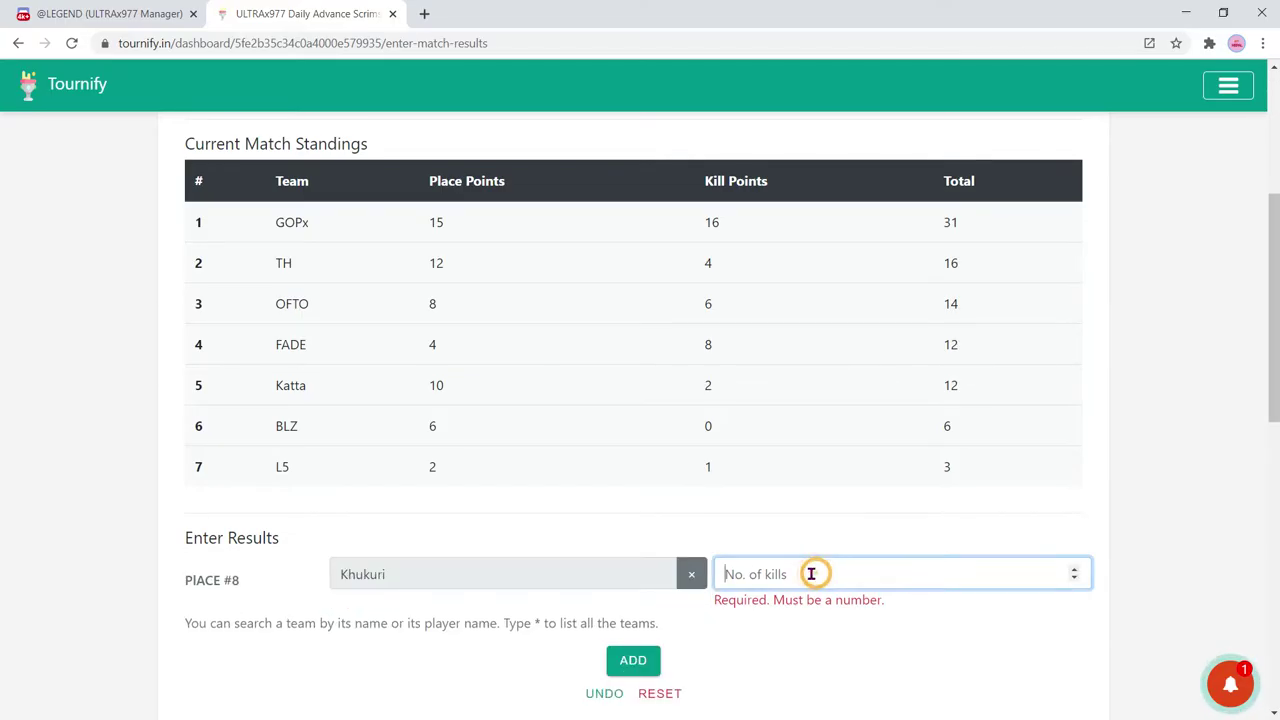
pyautogui.write('1')
pyautogui.click(633, 640)
# - Check the k9 team's kills in the Discord results image and add k9 in place 9 with 2 kills
pyautogui.click(105, 14)
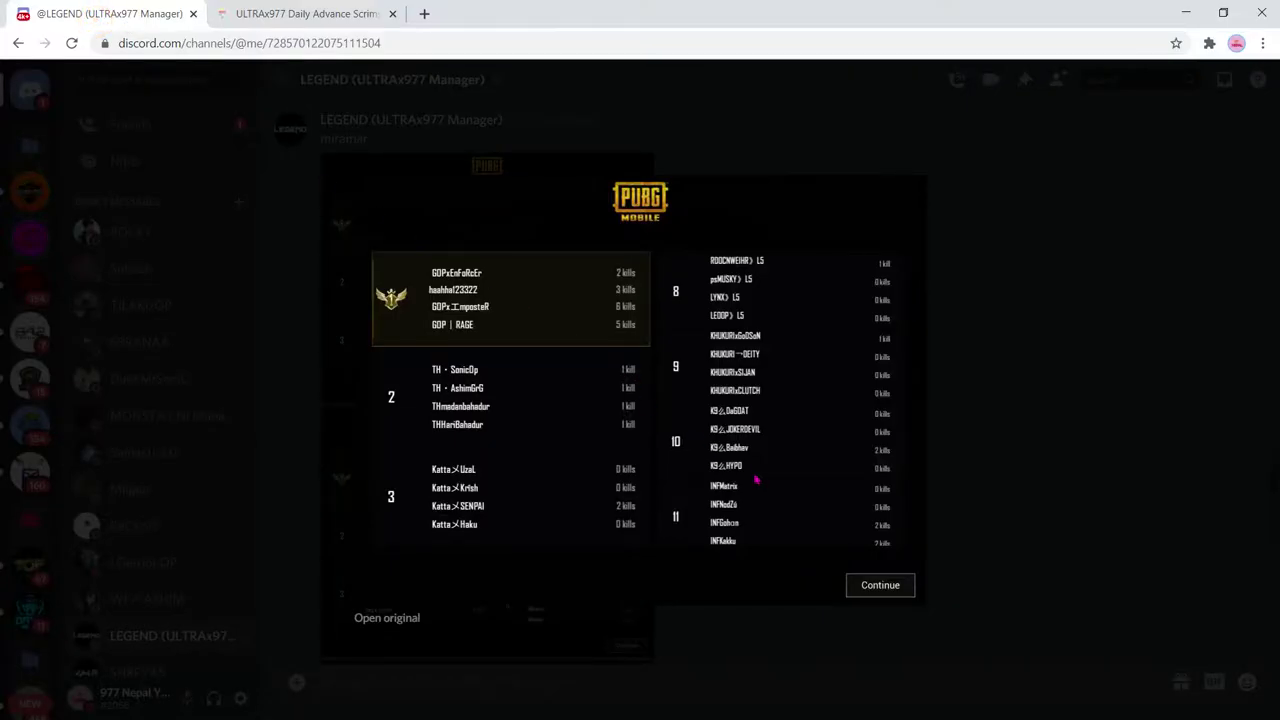
pyautogui.click(330, 14)
pyautogui.click(457, 603)
pyautogui.write('k8')
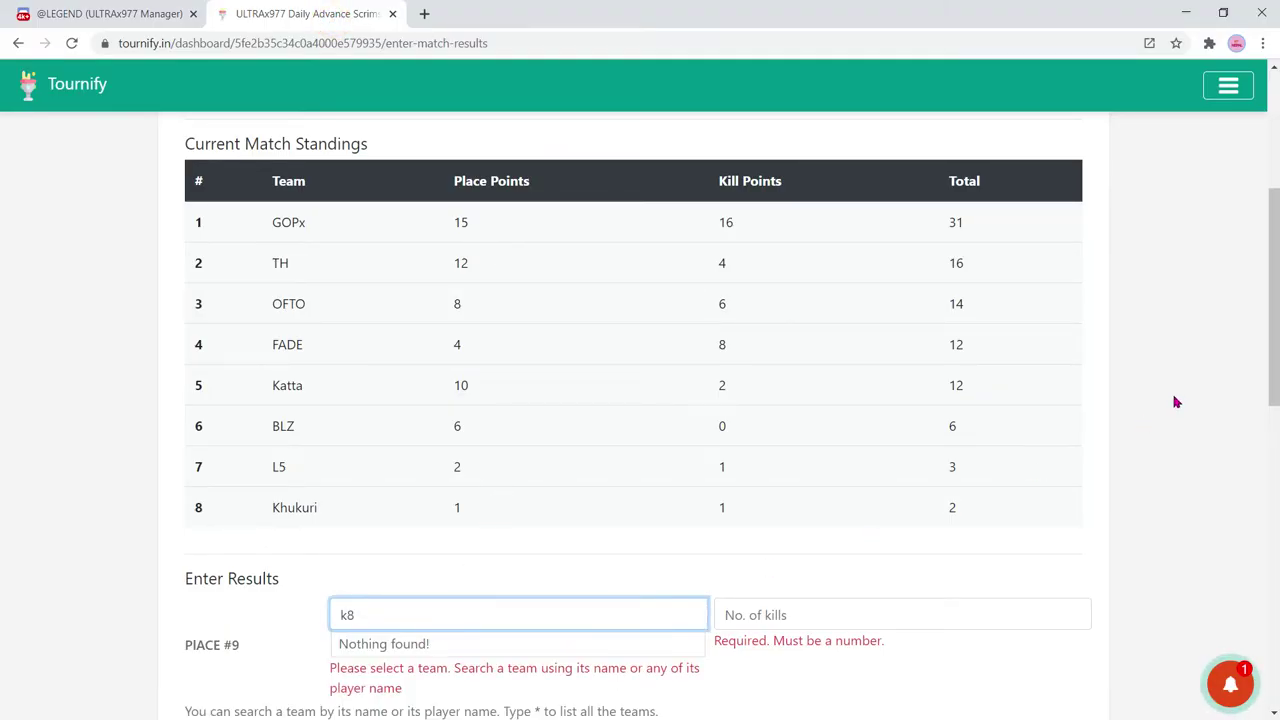
pyautogui.press('BackSpace')
pyautogui.write('9')
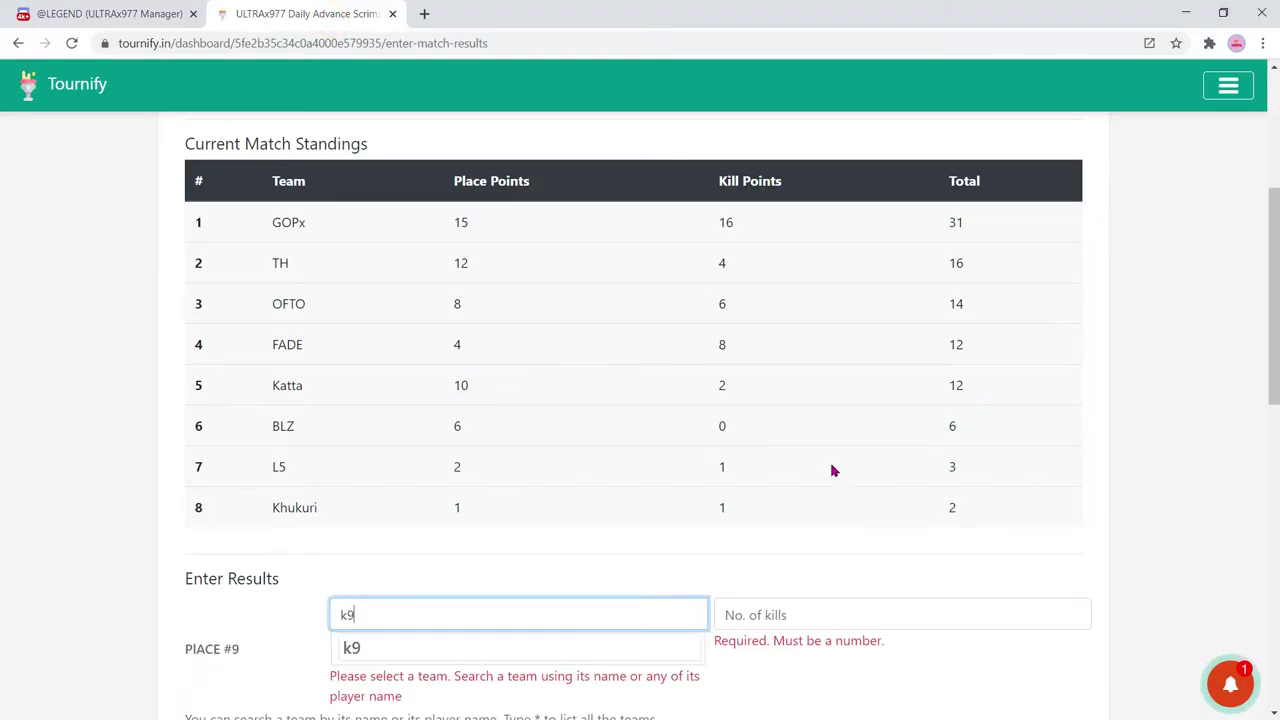
pyautogui.press('Return')
pyautogui.click(850, 610)
pyautogui.write('2')
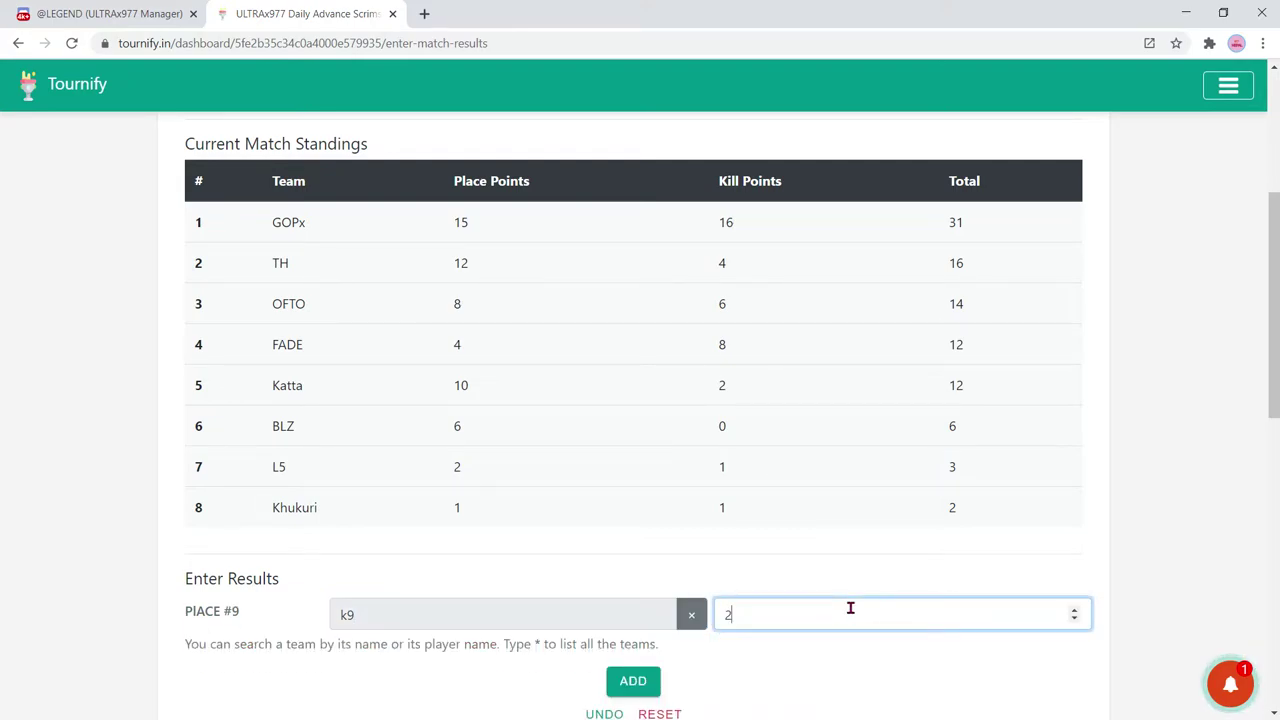
pyautogui.click(618, 682)
# - Look through the Discord results images, then add INF in place 10 with 4 kills
pyautogui.click(137, 14)
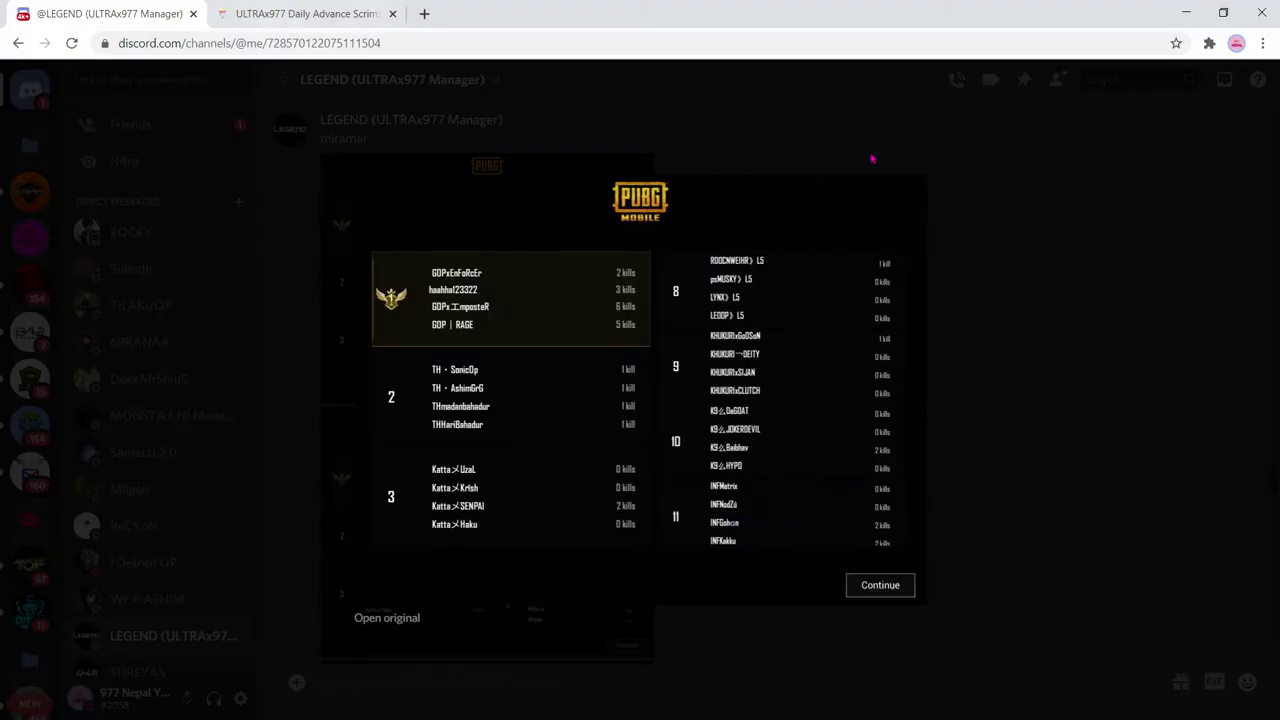
pyautogui.click(1008, 195)
pyautogui.scroll(-5, 700, 480)
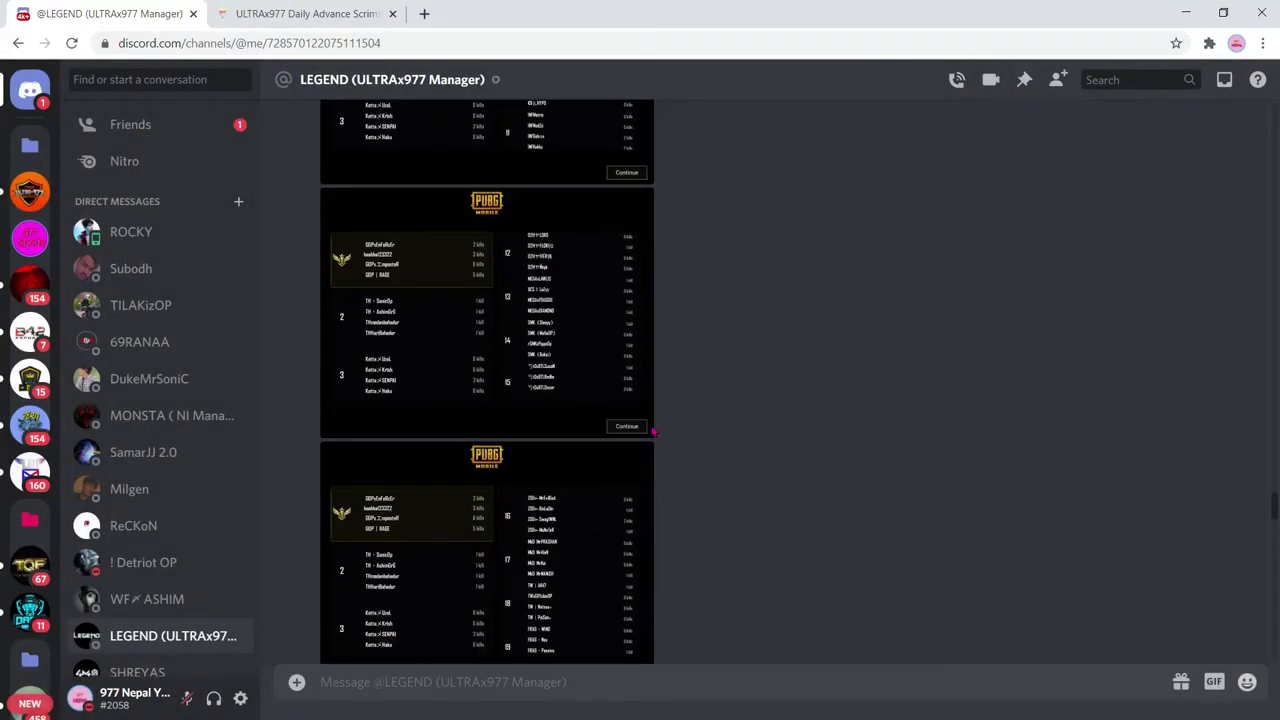
pyautogui.click(569, 291)
pyautogui.click(275, 14)
pyautogui.click(394, 656)
pyautogui.write('in')
pyautogui.click(380, 686)
pyautogui.click(814, 668)
pyautogui.write('4')
pyautogui.moveTo(1266, 314); pyautogui.dragTo(1266, 404)
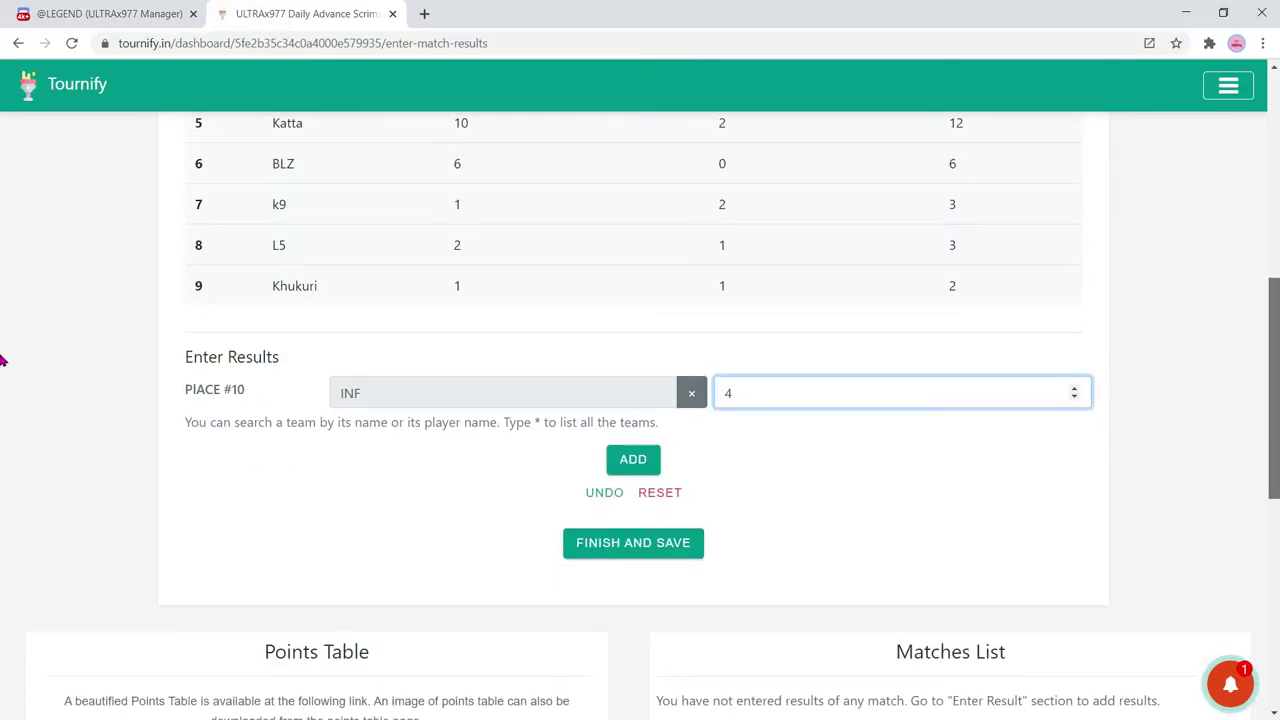
pyautogui.click(645, 459)
# - Check the Discord results images for places 12–15 and 8–11 against the teams entered in the match standings
pyautogui.moveTo(272, 326); pyautogui.dragTo(478, 328)
pyautogui.click(42, 13)
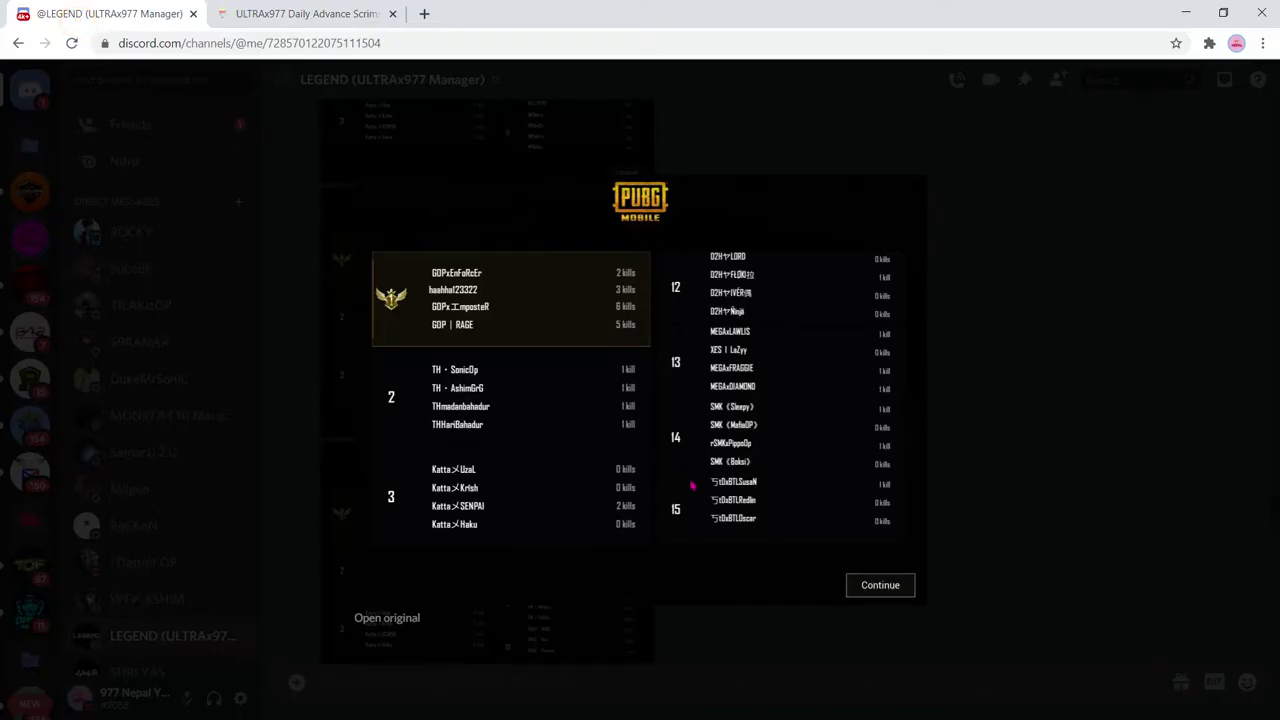
pyautogui.click(1068, 343)
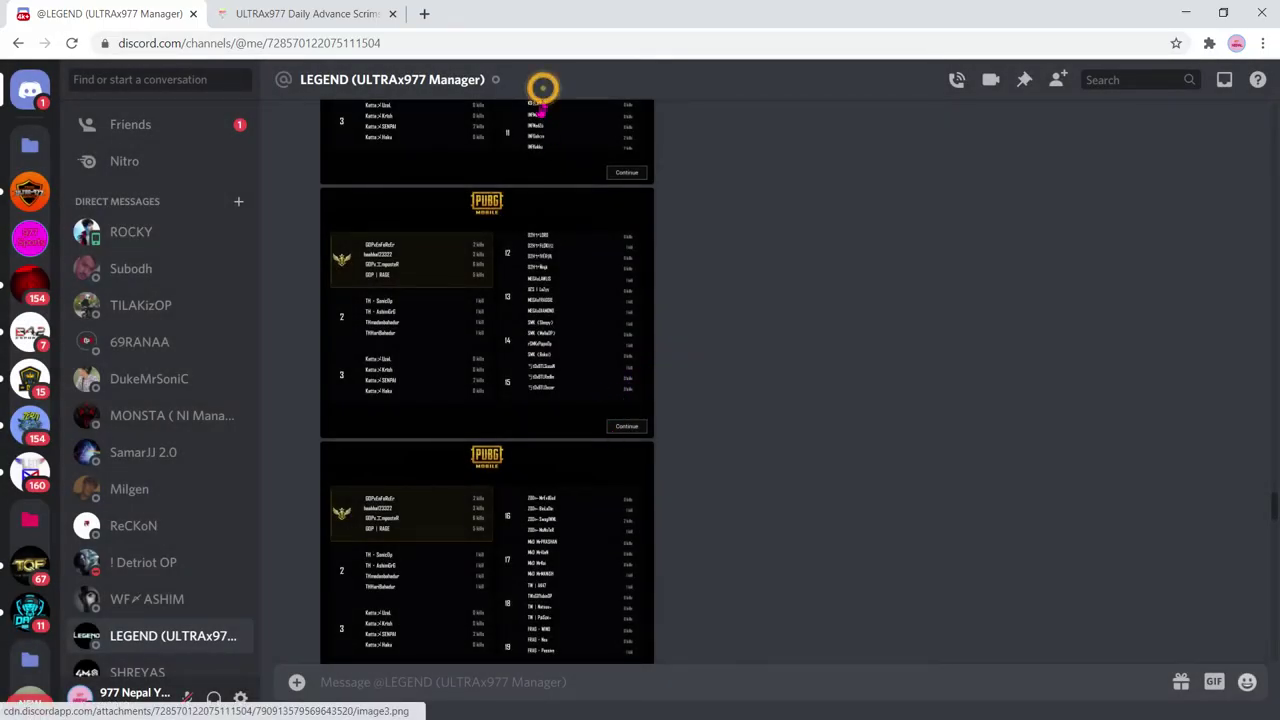
pyautogui.click(531, 121)
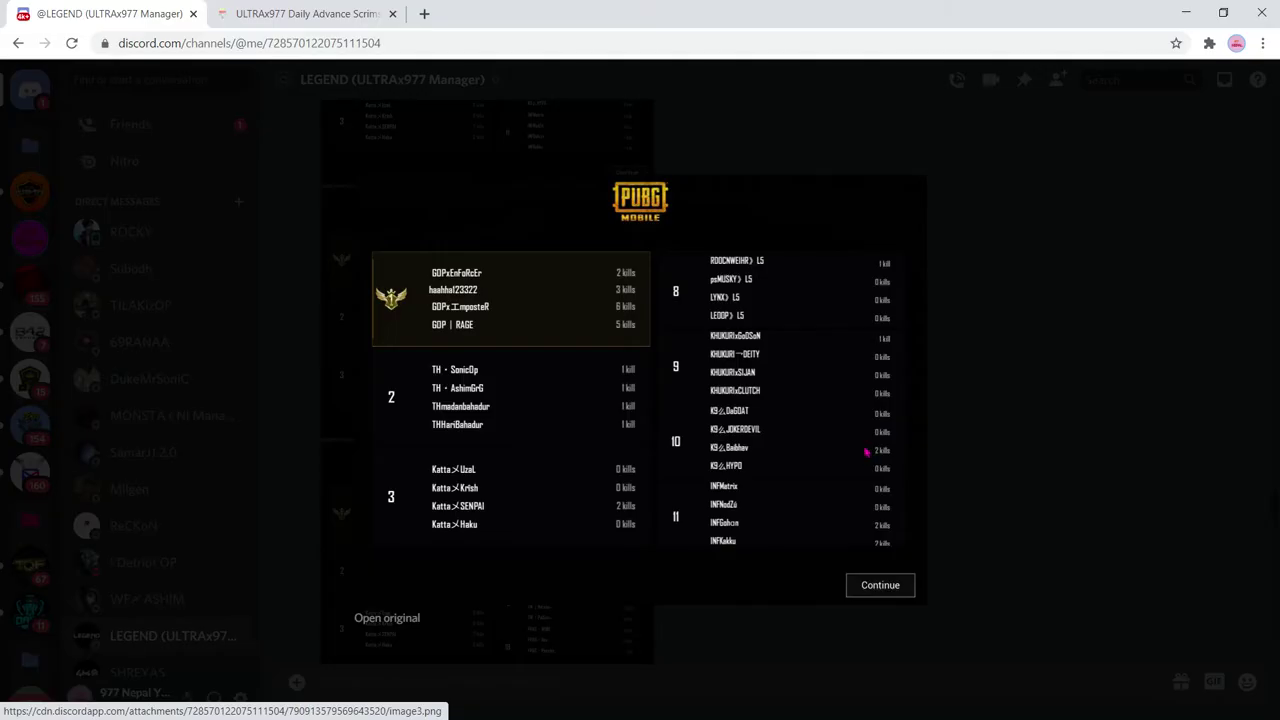
pyautogui.click(334, 14)
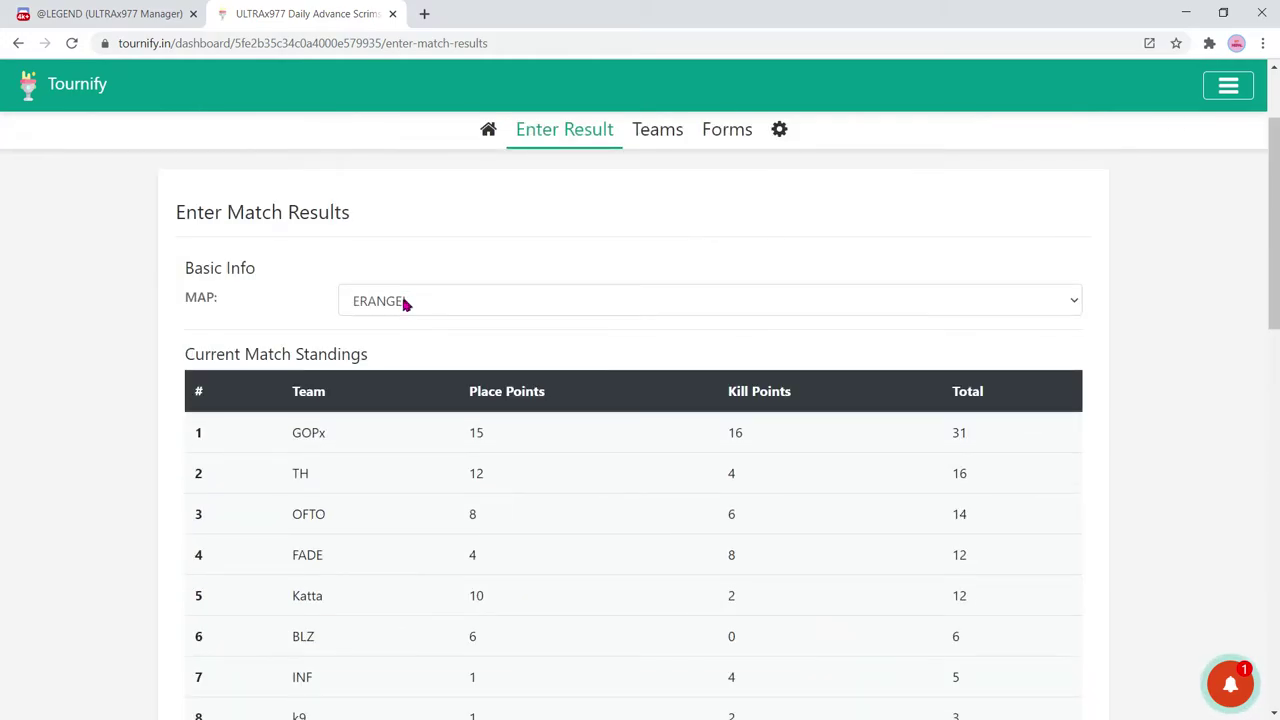
pyautogui.scroll(-1, 3, 306)
pyautogui.scroll(-1, 3, 306)
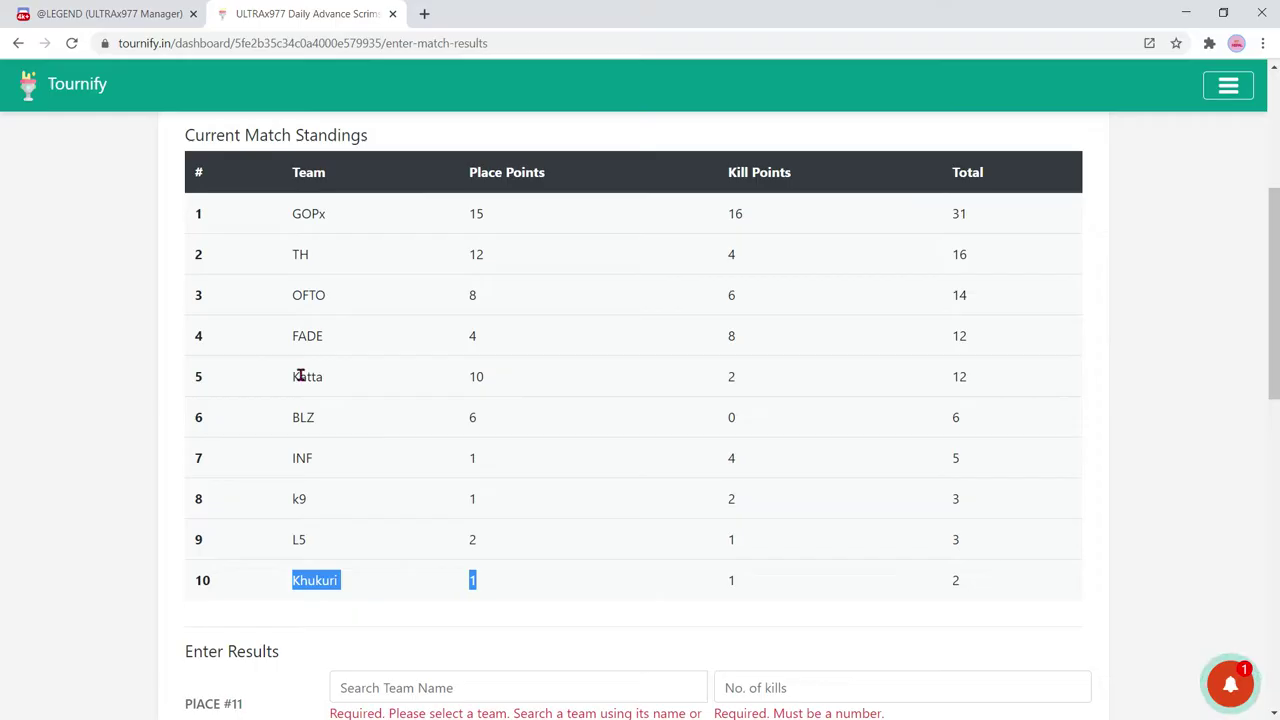
# - Compare the Discord results image for places 4–7 with the OFTO, FADE and BLZ entries in the standings
pyautogui.click(118, 15)
pyautogui.click(1058, 336)
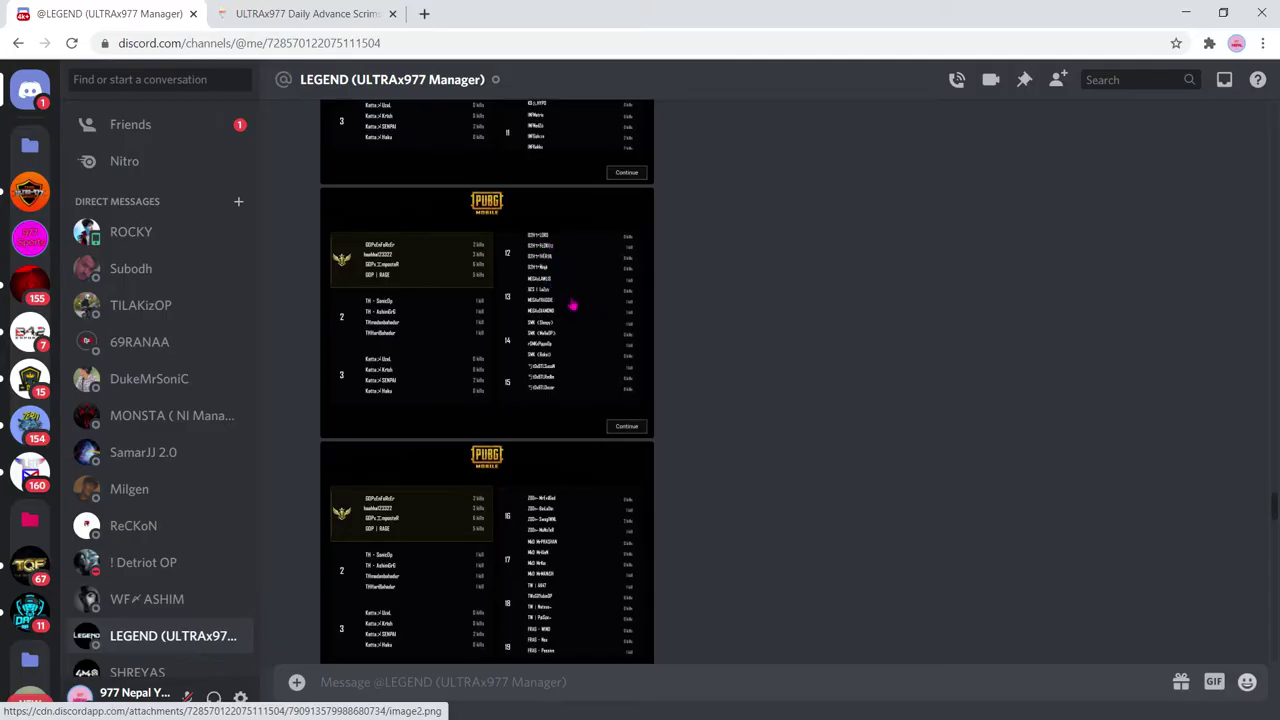
pyautogui.scroll(5, 573, 305)
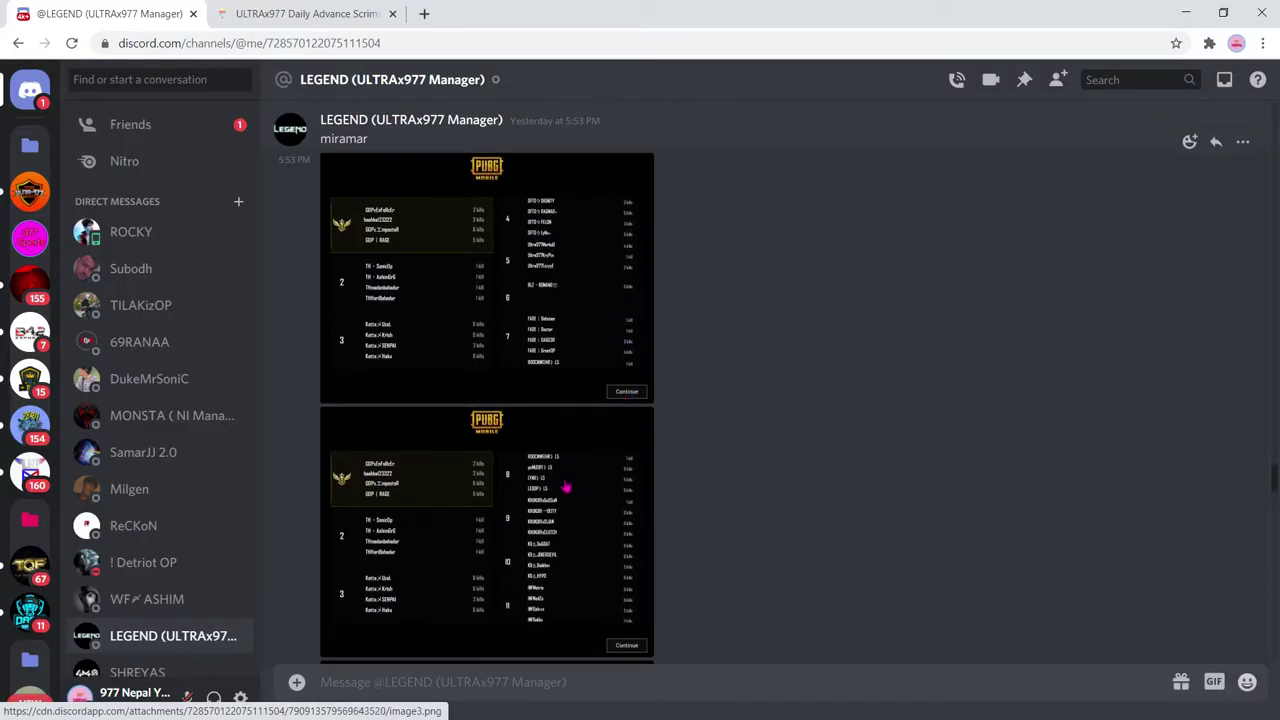
pyautogui.click(568, 308)
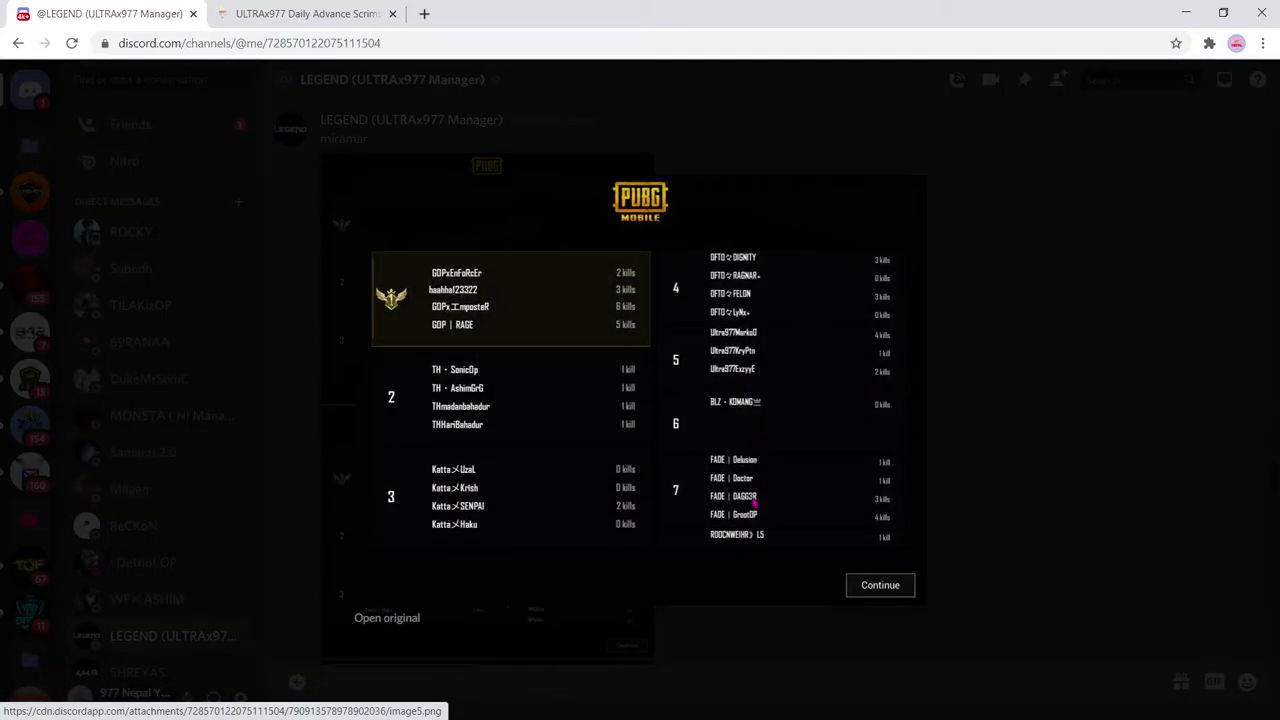
pyautogui.click(266, 10)
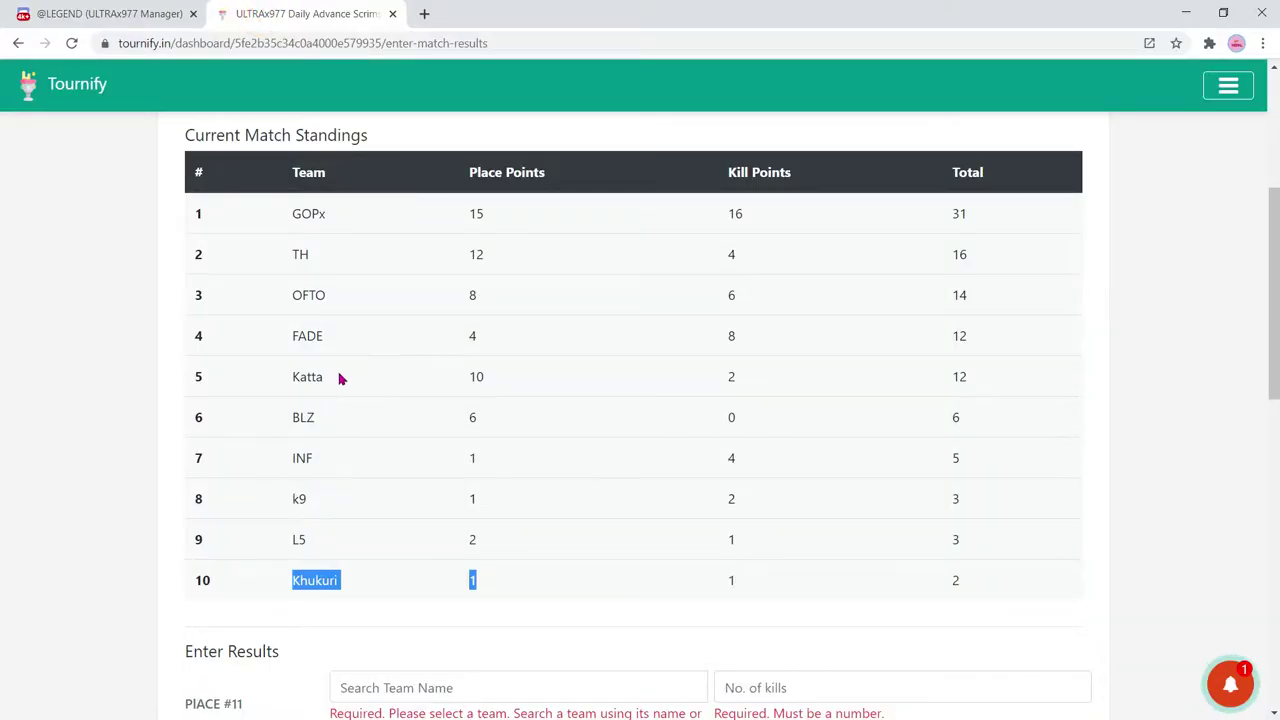
pyautogui.click(318, 410)
pyautogui.moveTo(300, 296); pyautogui.dragTo(334, 330)
# - Compare the Discord results image for places 8–11 with the L5, Khukuri and k9 entries in the standings
pyautogui.click(140, 8)
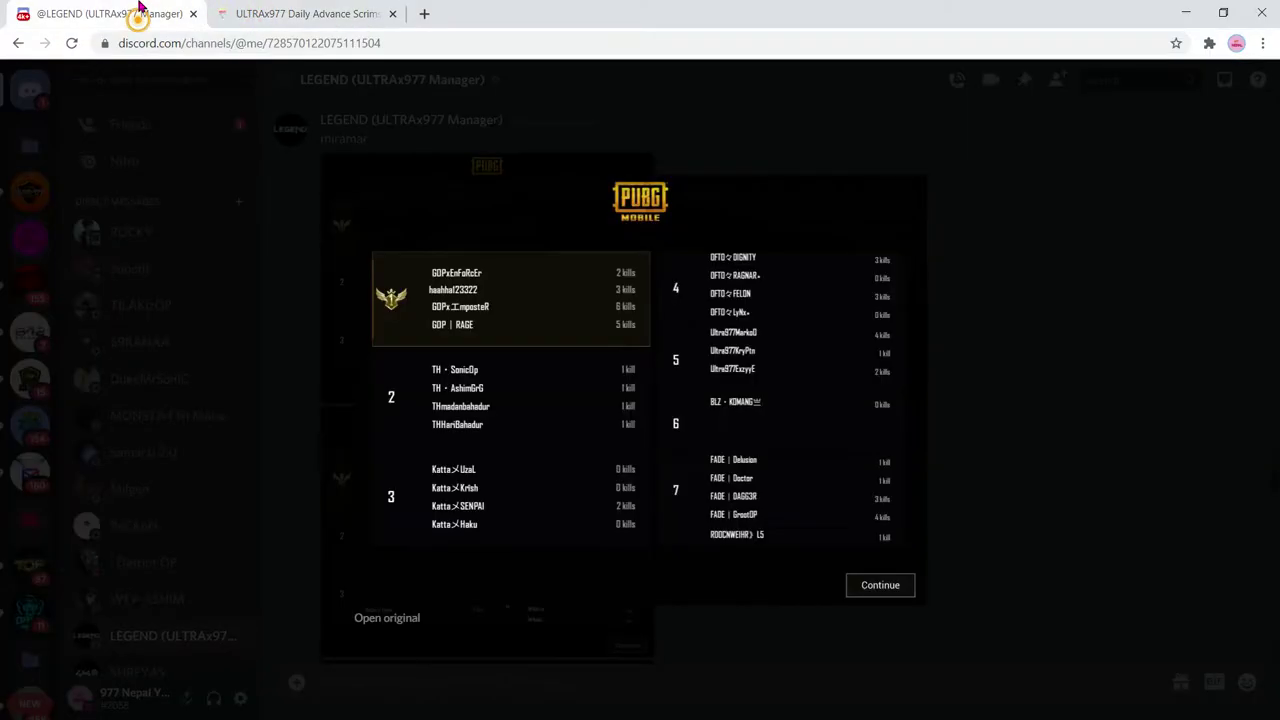
pyautogui.click(1125, 397)
pyautogui.click(533, 495)
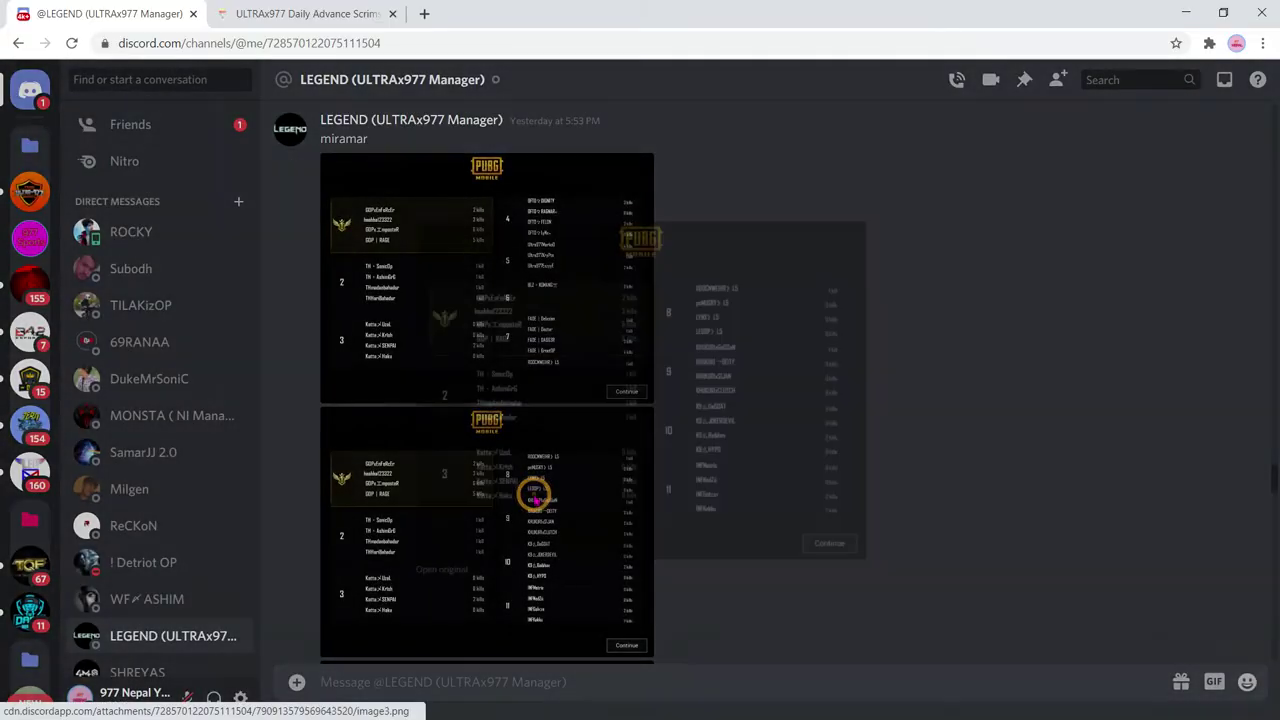
pyautogui.click(278, 12)
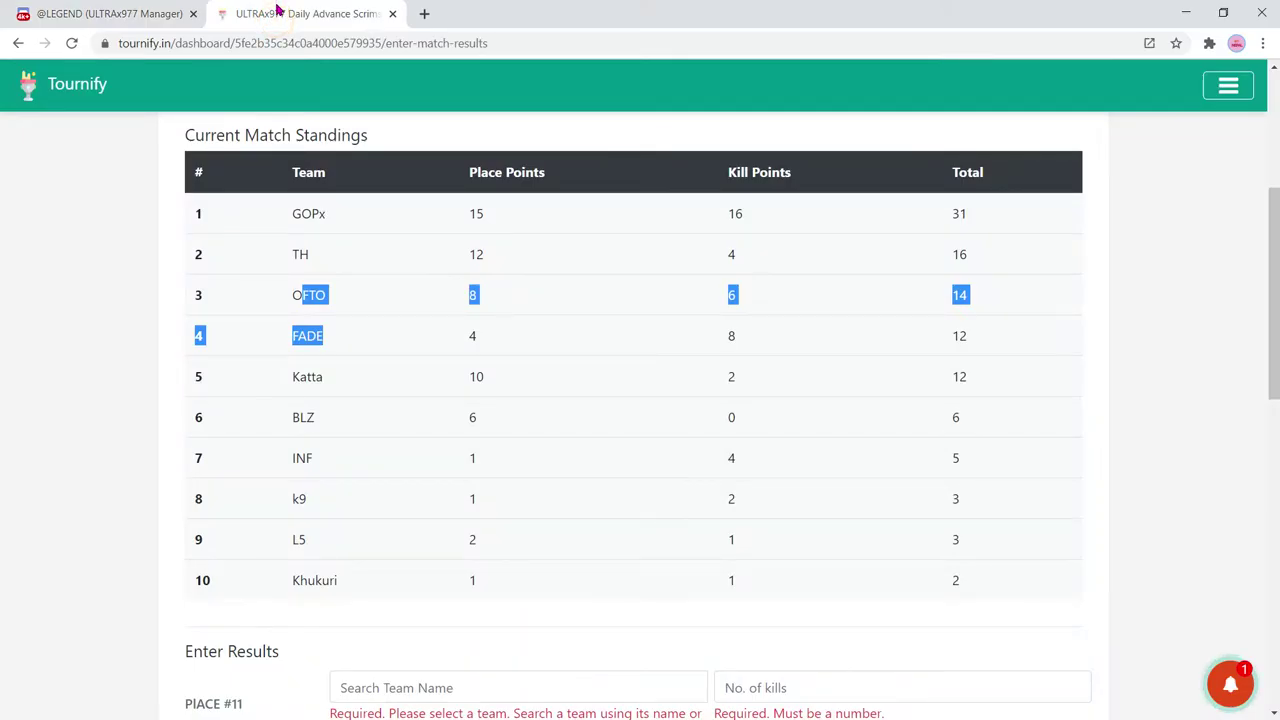
pyautogui.doubleClick(310, 538)
pyautogui.doubleClick(340, 577)
pyautogui.click(60, 13)
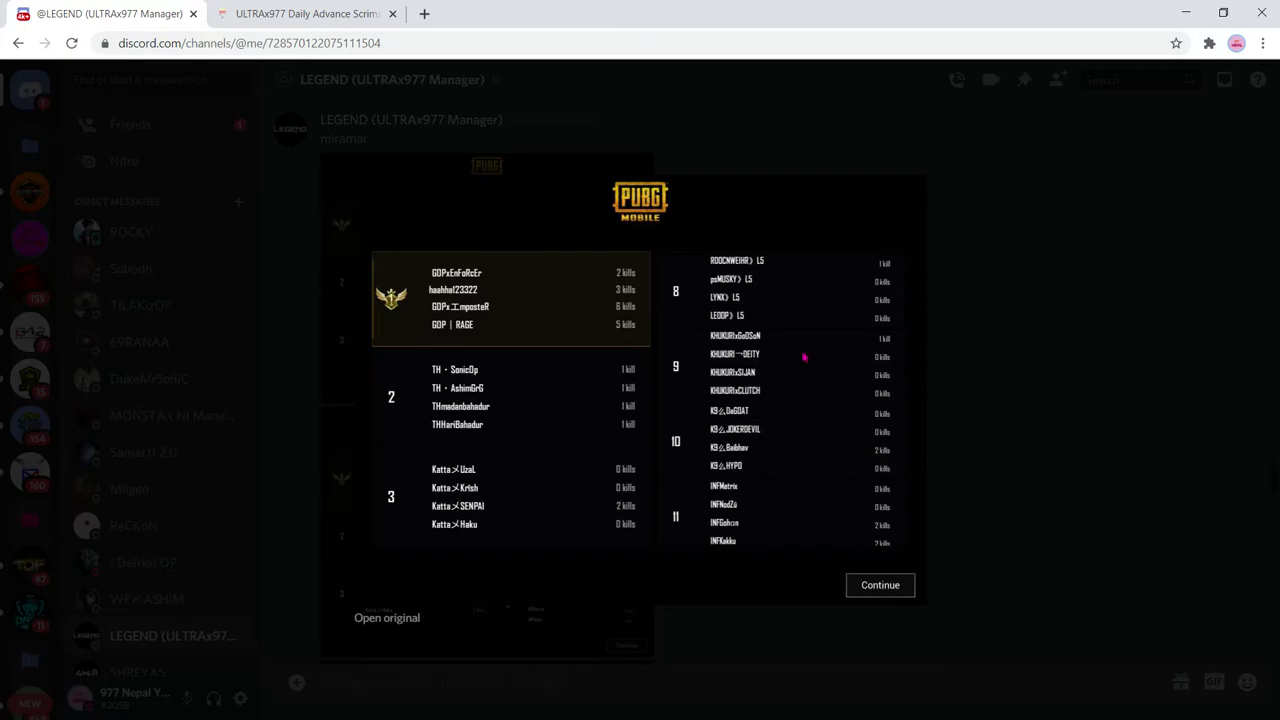
pyautogui.click(340, 13)
pyautogui.moveTo(326, 500); pyautogui.dragTo(281, 513)
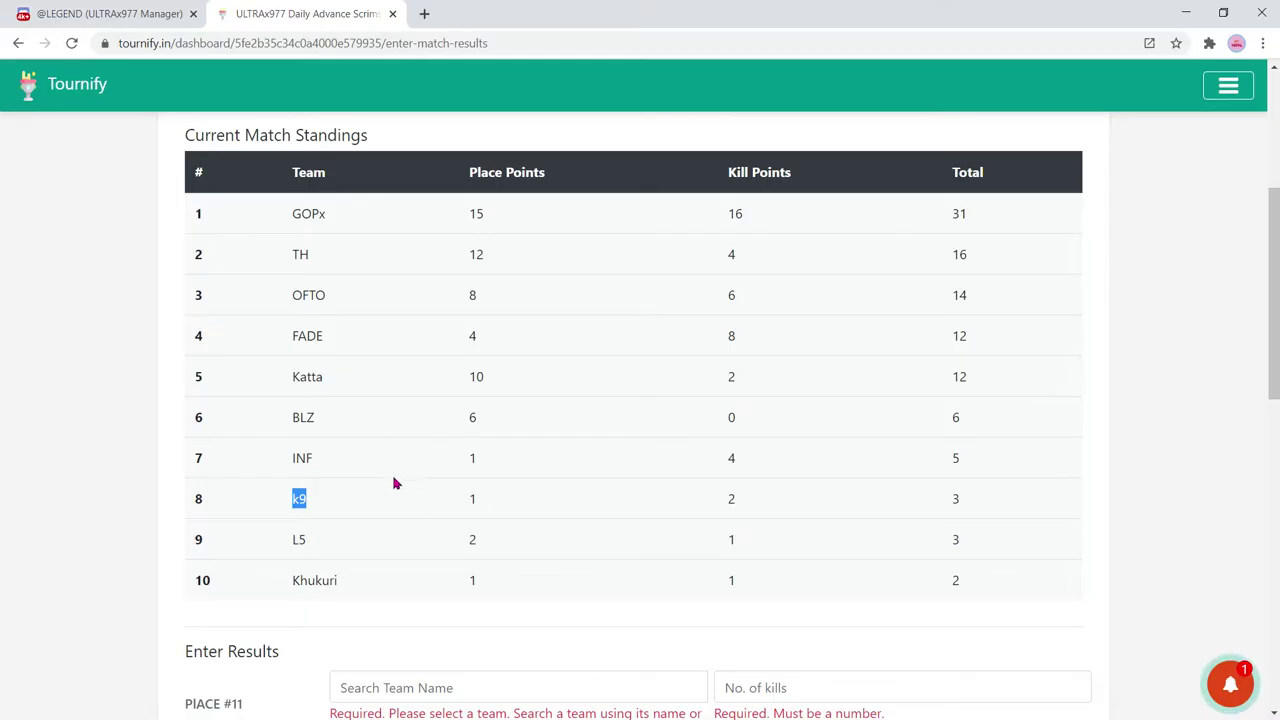
# - Check the entered standings against the Discord result screenshot and undo the last three results, for INF, k9 and Khukuri
pyautogui.click(100, 13)
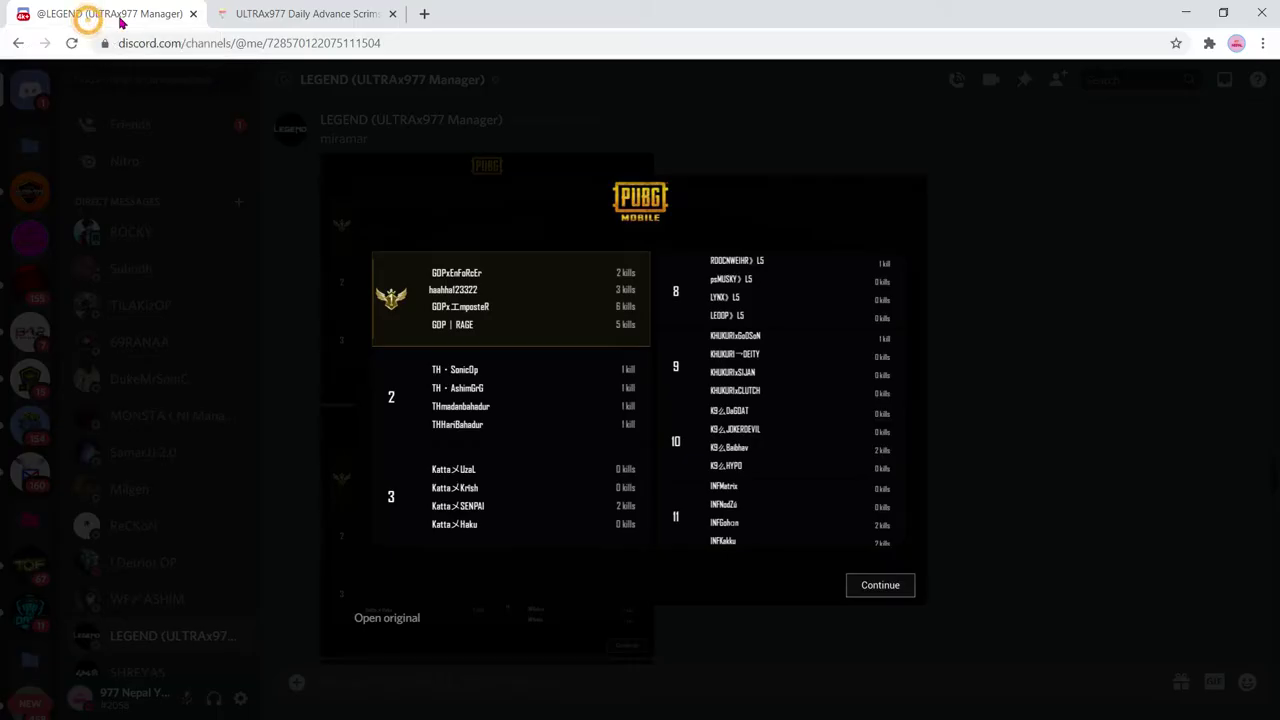
pyautogui.click(1053, 427)
pyautogui.click(265, 14)
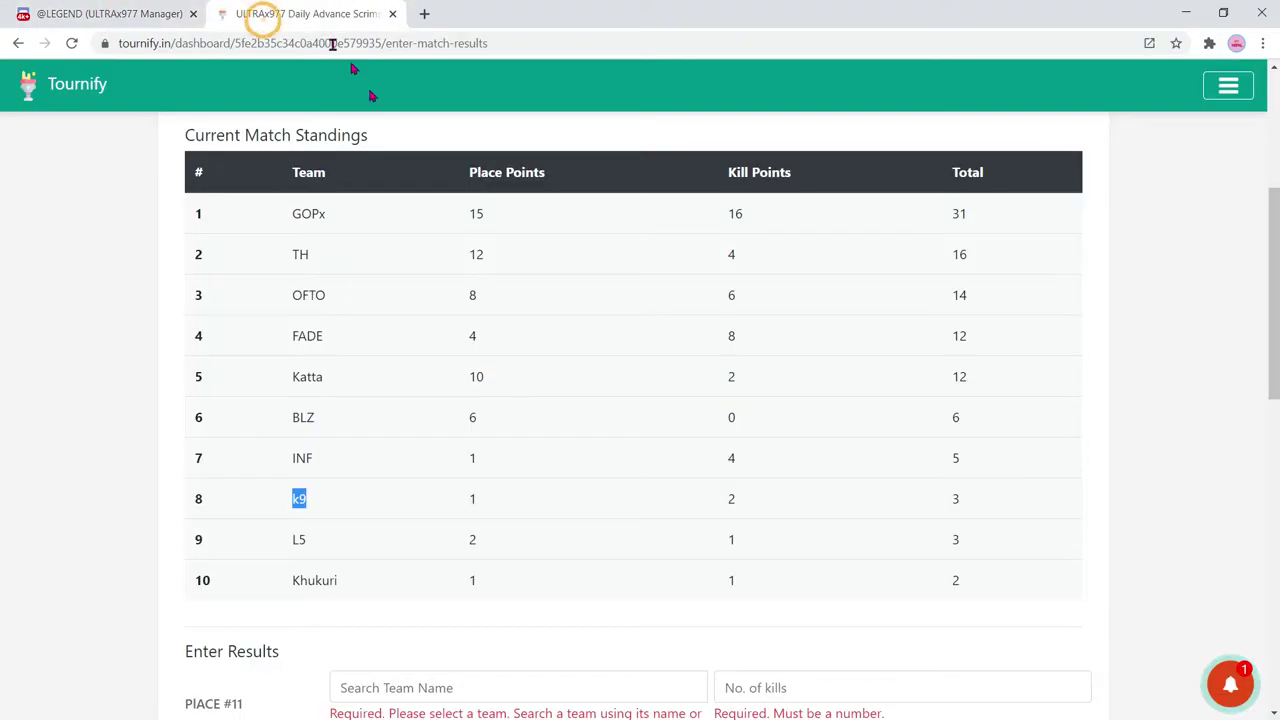
pyautogui.scroll(-5, 610, 478)
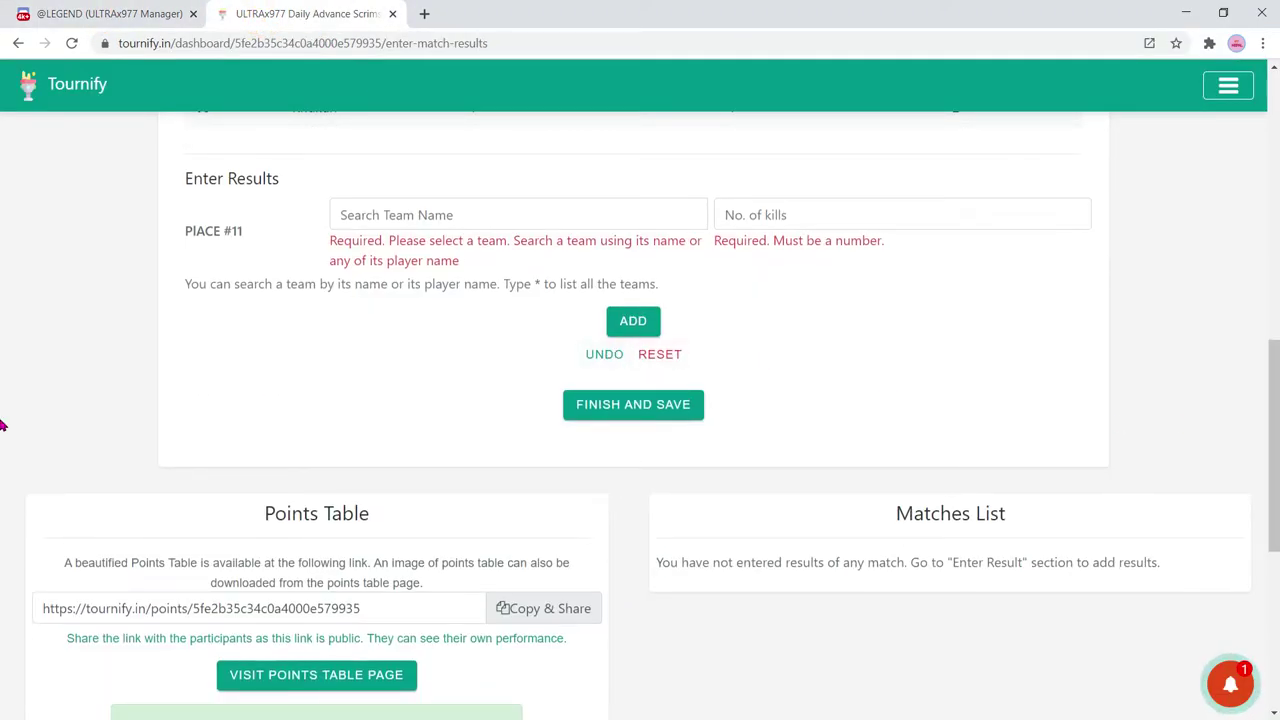
pyautogui.scroll(3, 3, 350)
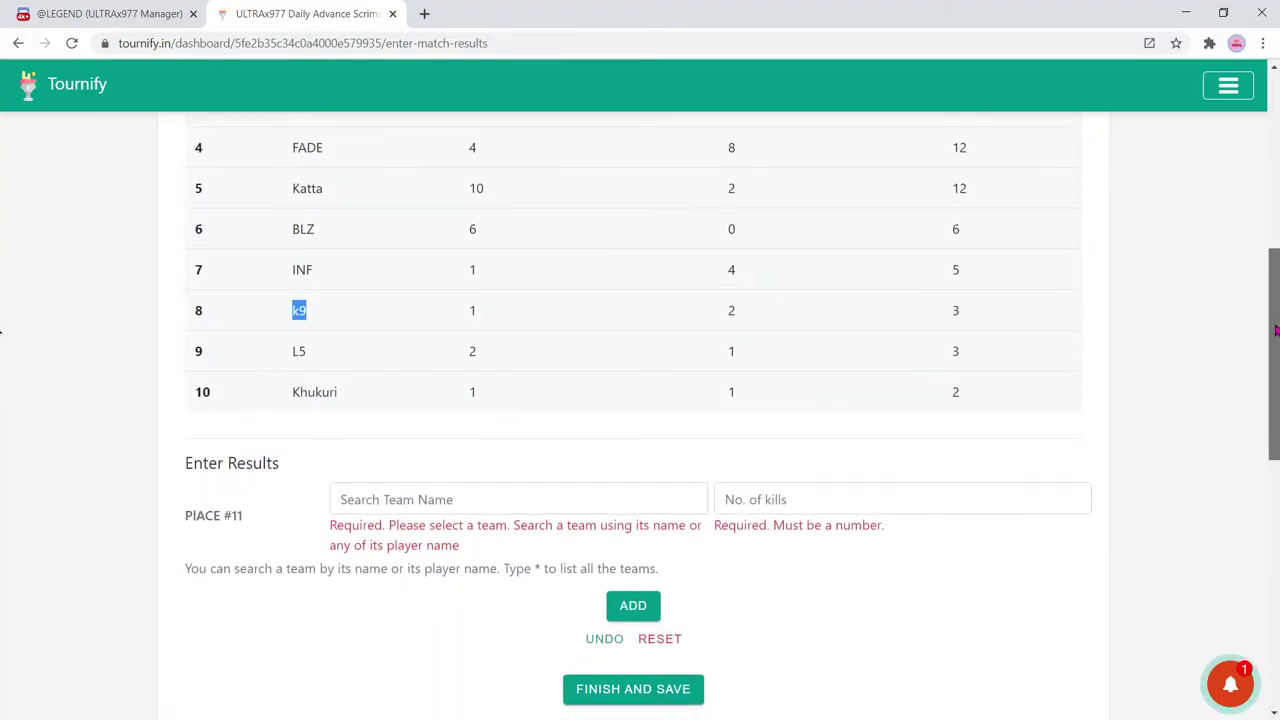
pyautogui.click(604, 637)
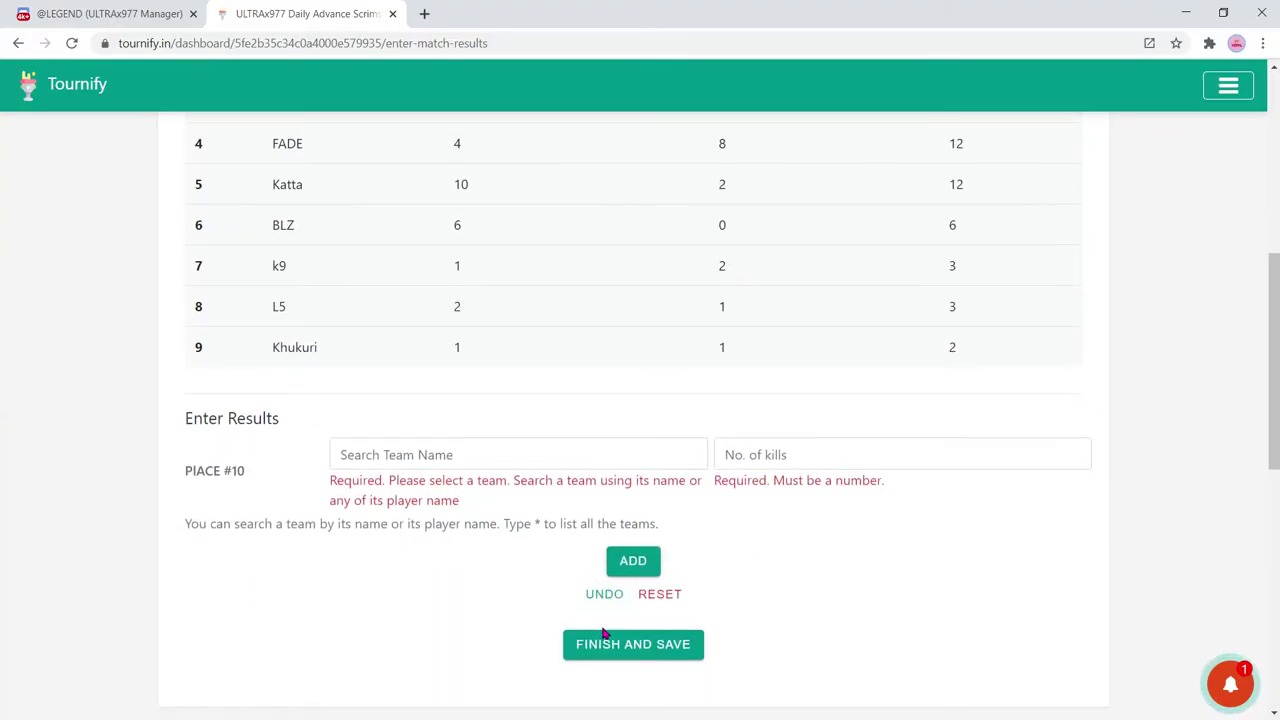
pyautogui.click(597, 594)
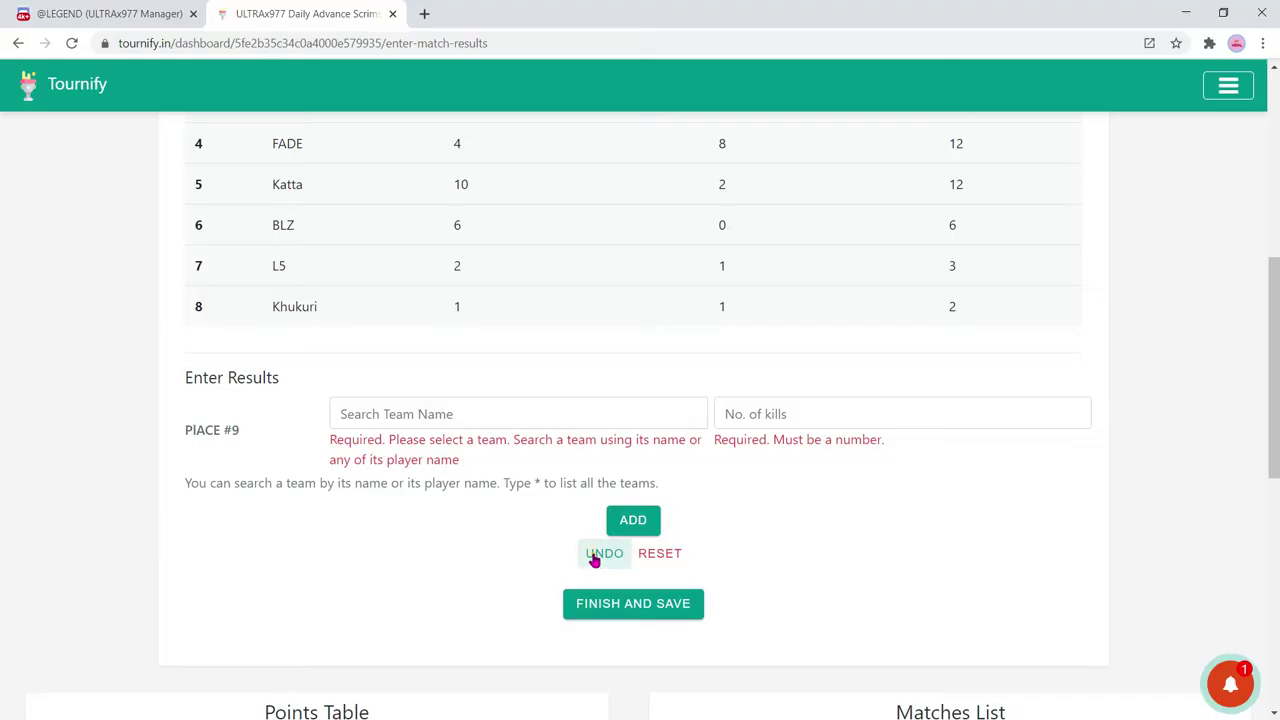
pyautogui.click(594, 559)
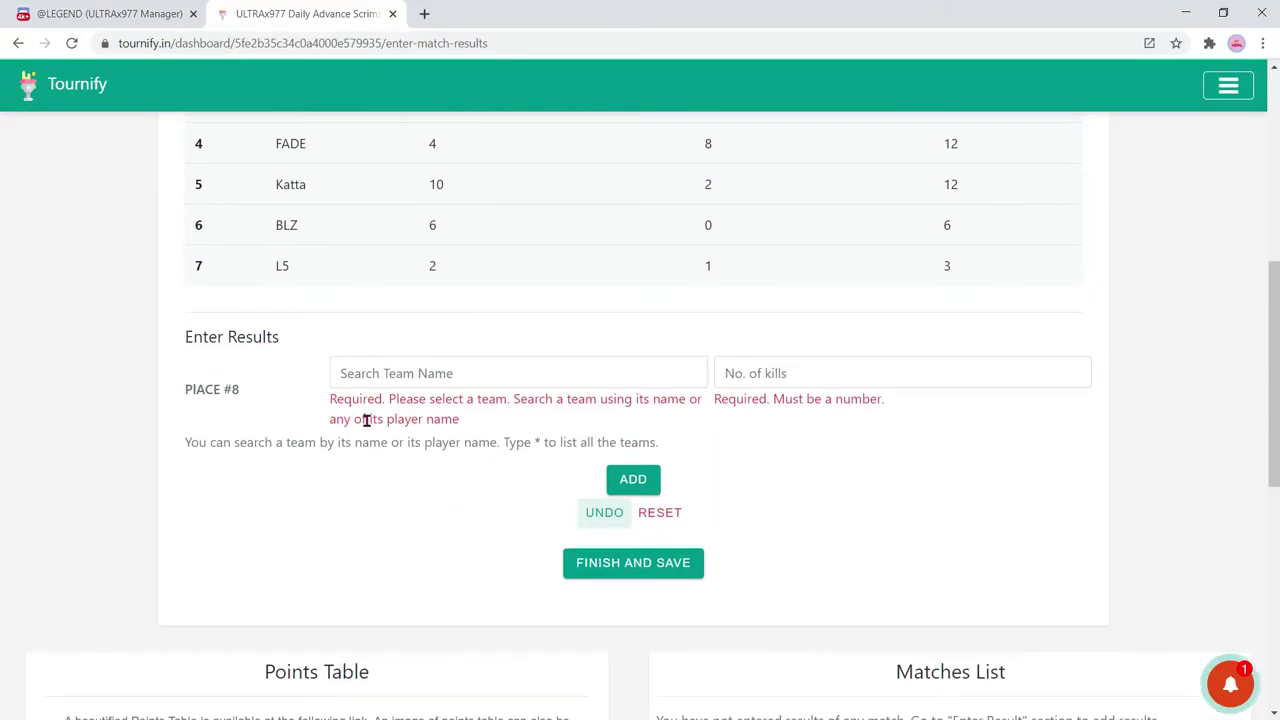
# - Compare the remaining standings, including FADE's place points and L5's row, with the Discord result screenshot for places 4 to 7
pyautogui.doubleClick(198, 265)
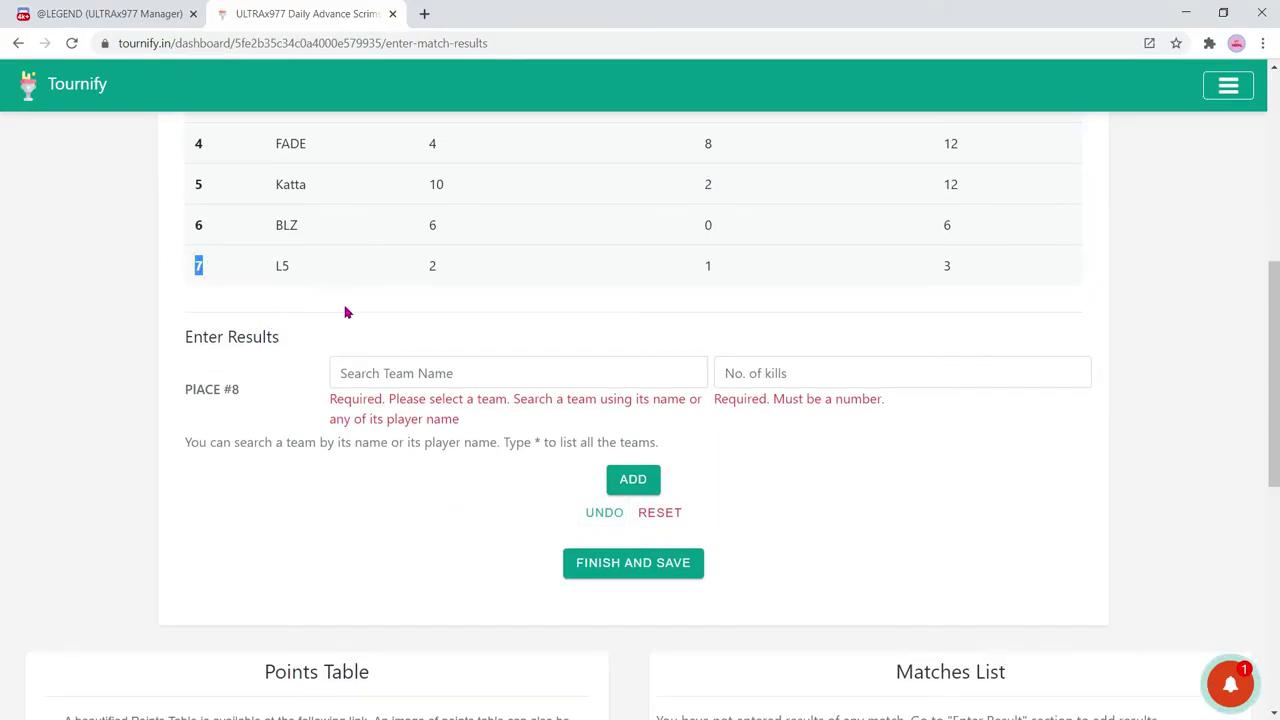
pyautogui.click(110, 13)
pyautogui.click(518, 286)
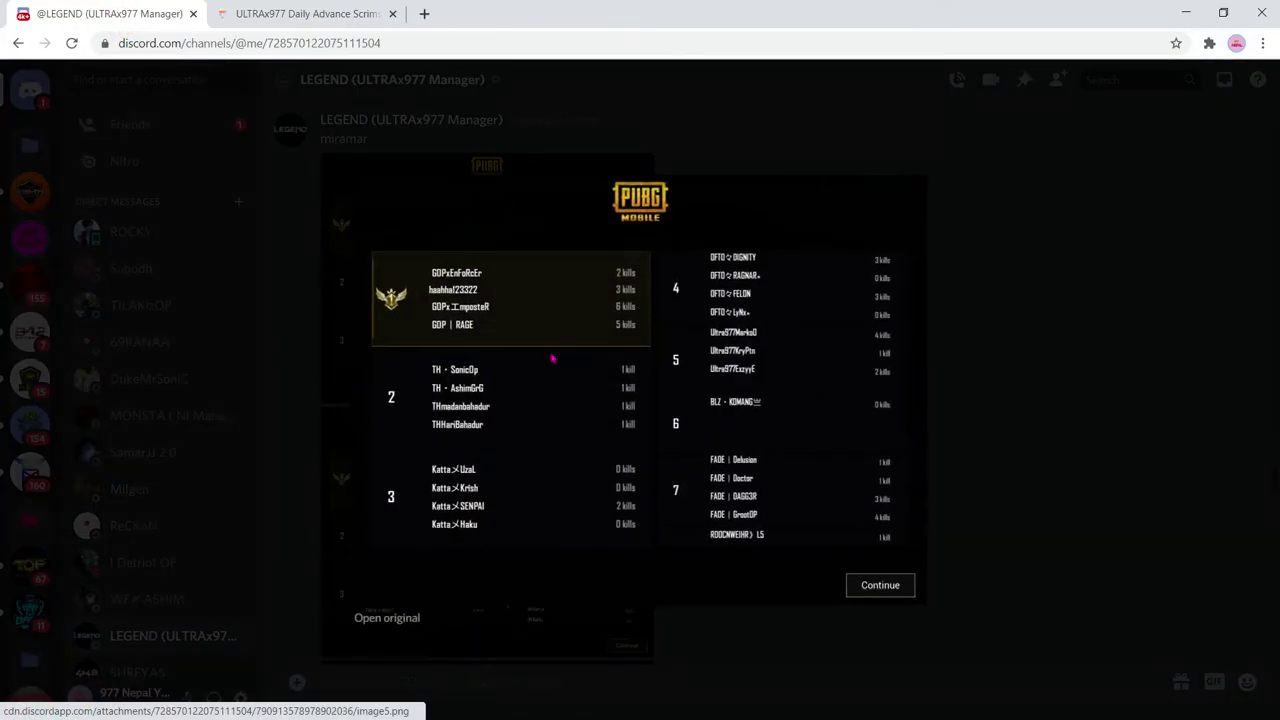
pyautogui.click(1038, 478)
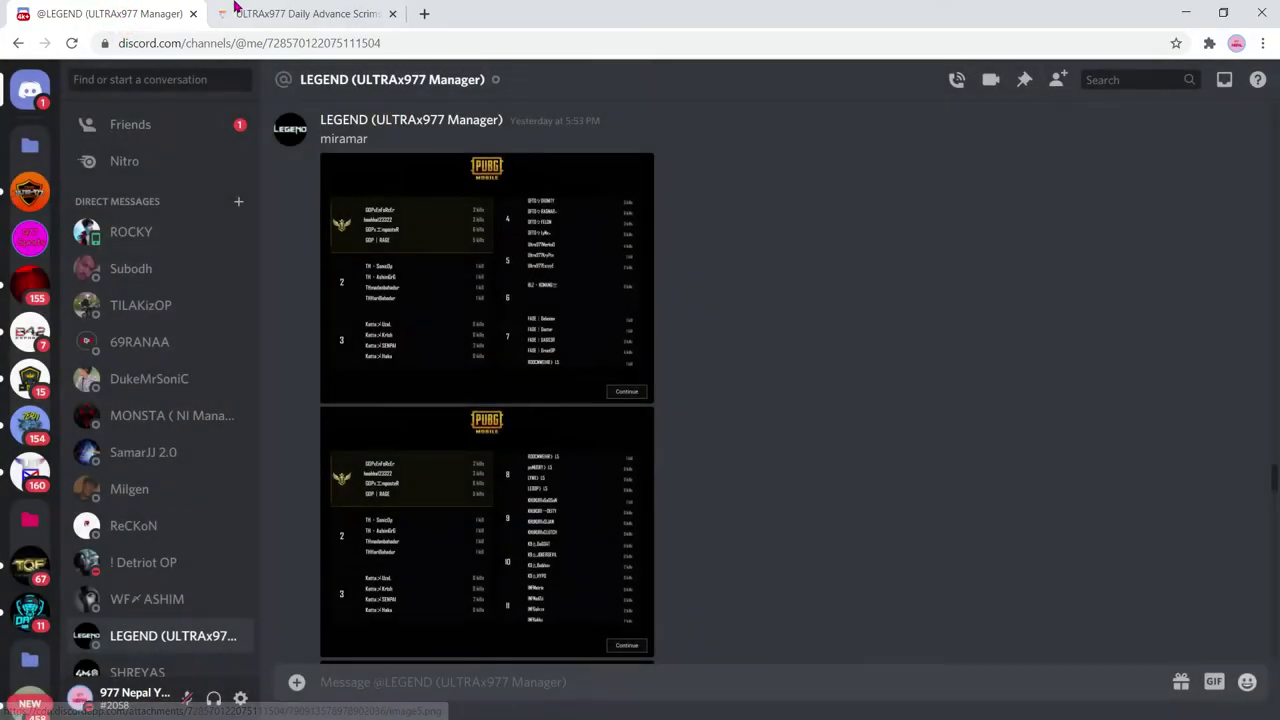
pyautogui.click(277, 12)
pyautogui.scroll(5, 431, 260)
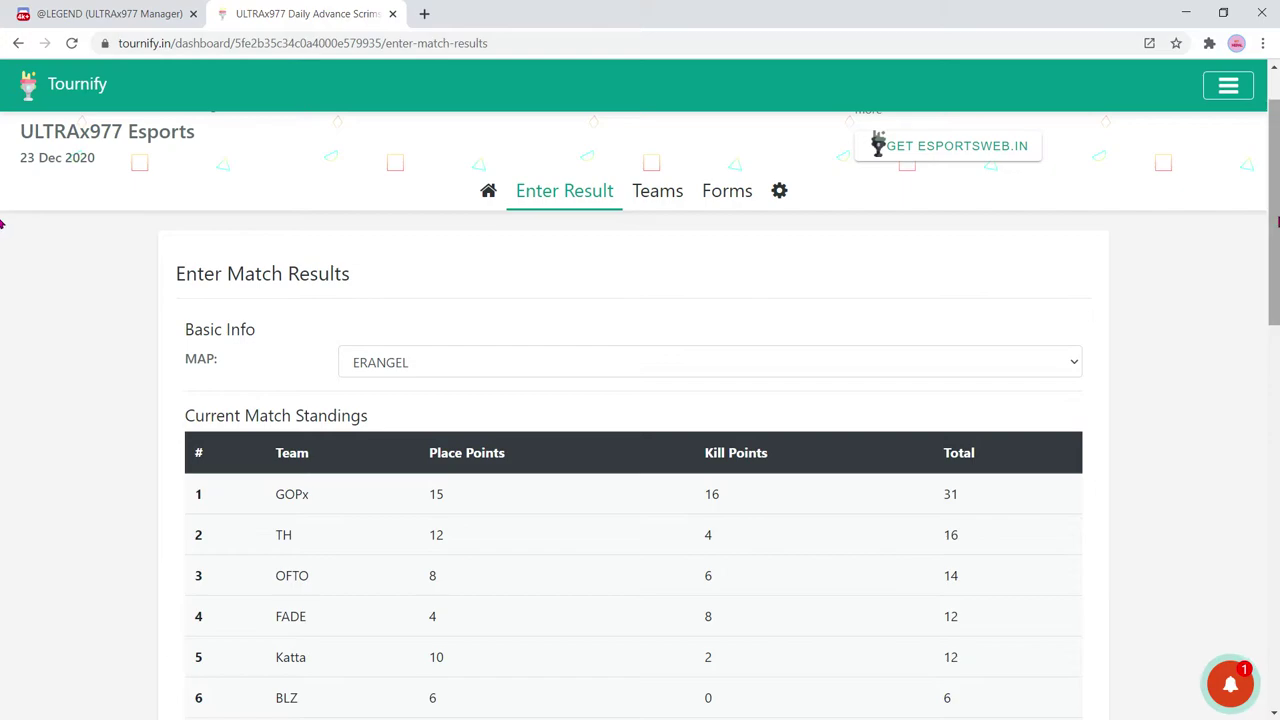
pyautogui.scroll(-2, 5, 260)
pyautogui.doubleClick(306, 456)
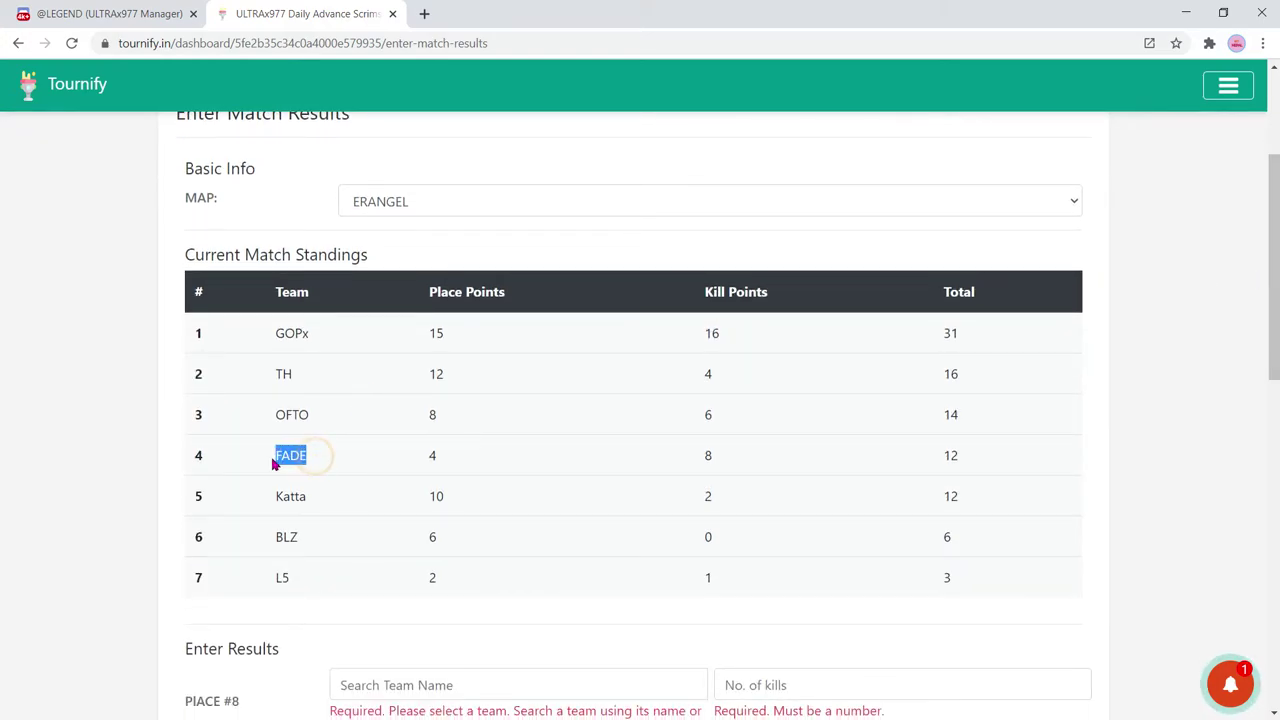
pyautogui.doubleClick(432, 455)
pyautogui.moveTo(199, 572); pyautogui.dragTo(191, 577)
pyautogui.click(309, 580)
# - Consult the Discord result screenshot for places 8 to 11 and add team L5 with 1 kill as place 8 in Tournify
pyautogui.click(110, 14)
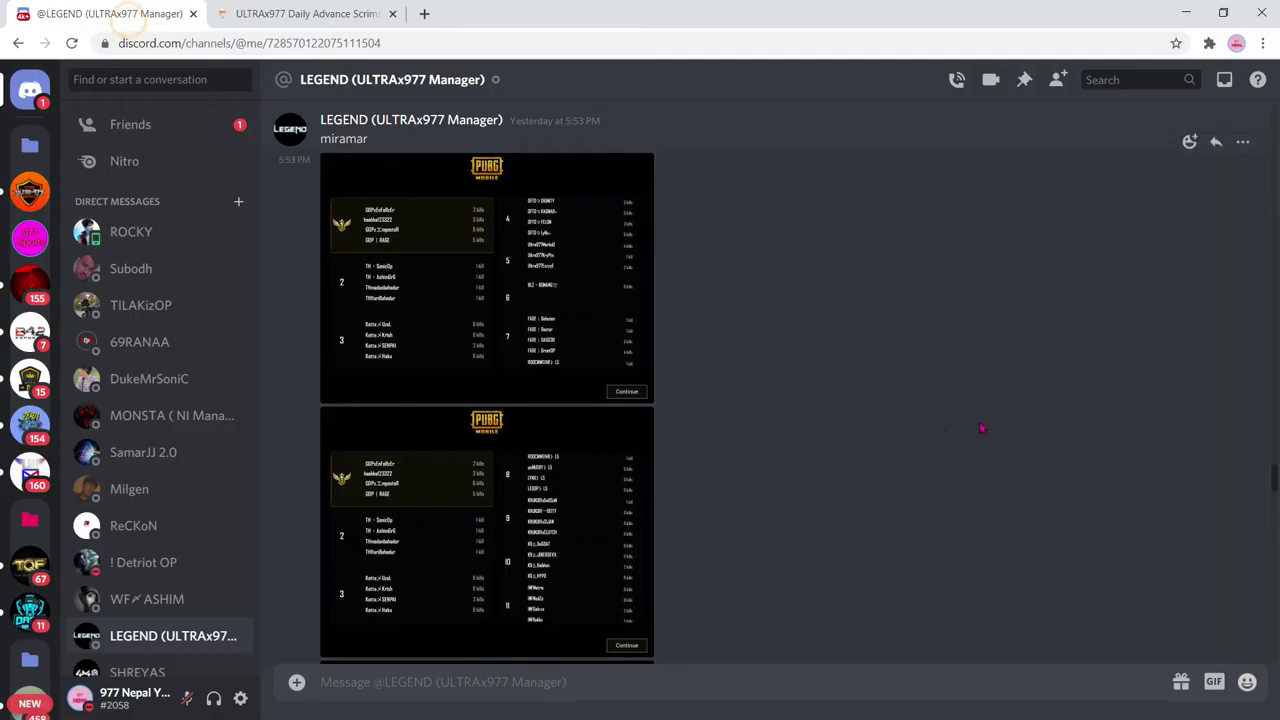
pyautogui.click(540, 462)
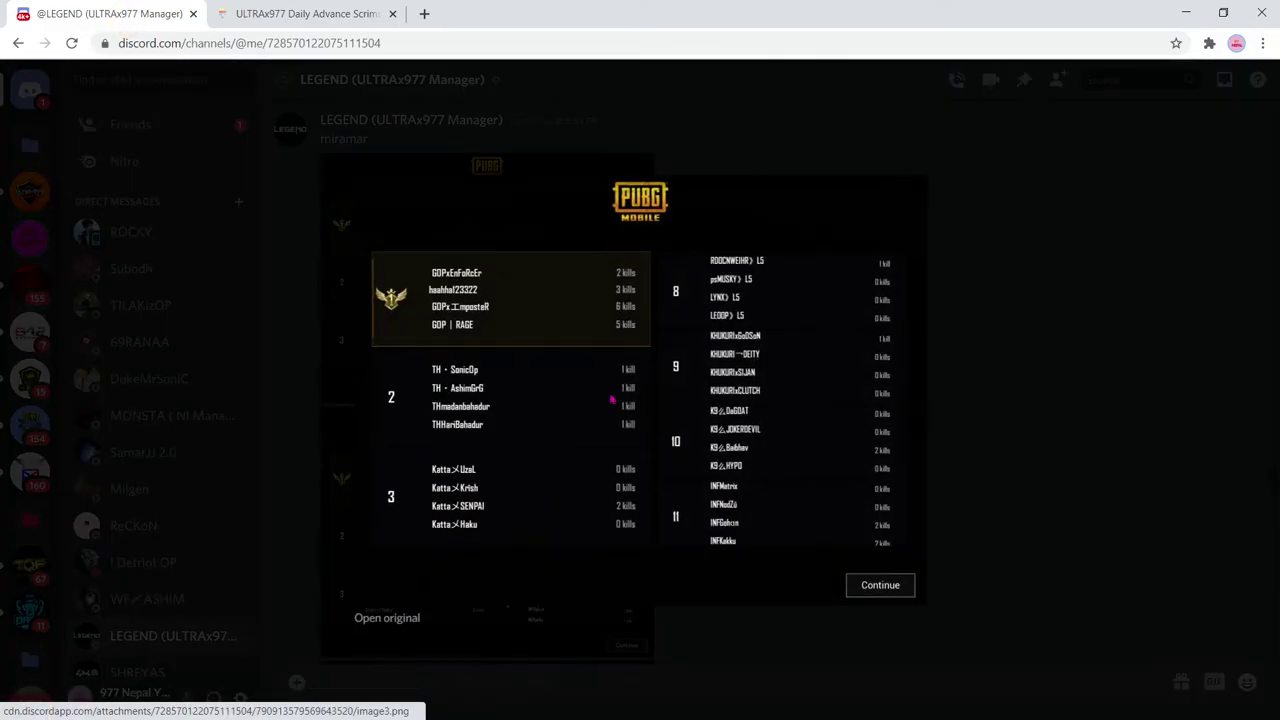
pyautogui.click(364, 10)
pyautogui.click(437, 685)
pyautogui.write('l5')
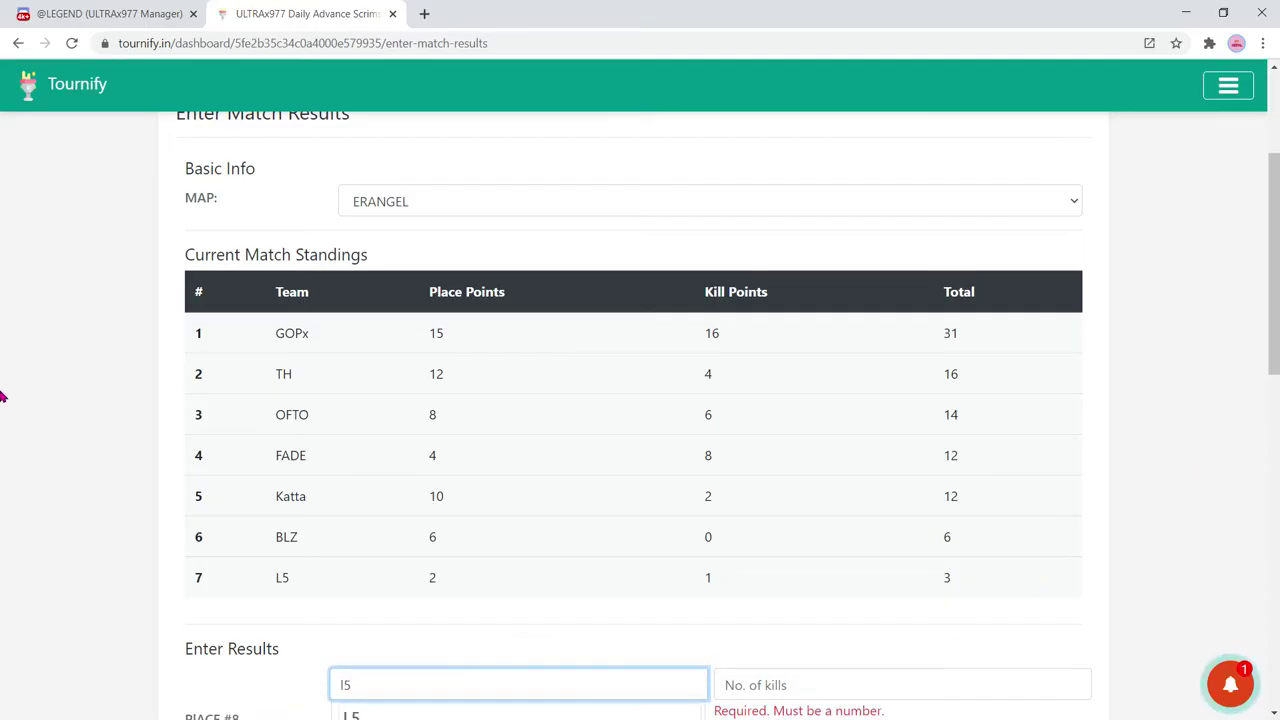
pyautogui.scroll(-4, 3, 397)
pyautogui.click(386, 317)
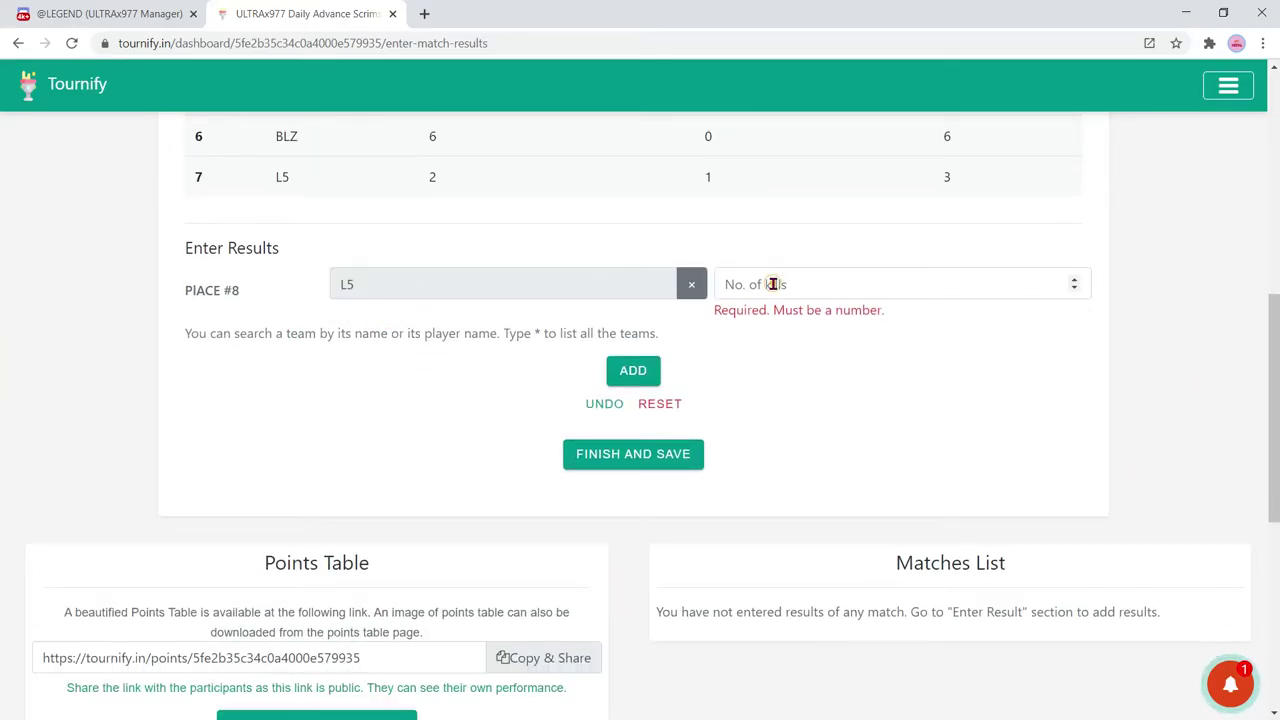
pyautogui.click(773, 284)
pyautogui.write('1')
pyautogui.click(638, 350)
# - Check place 9 in the Discord screenshot and add team Khukuri with 1 kill as place 9 in Tournify
pyautogui.click(38, 16)
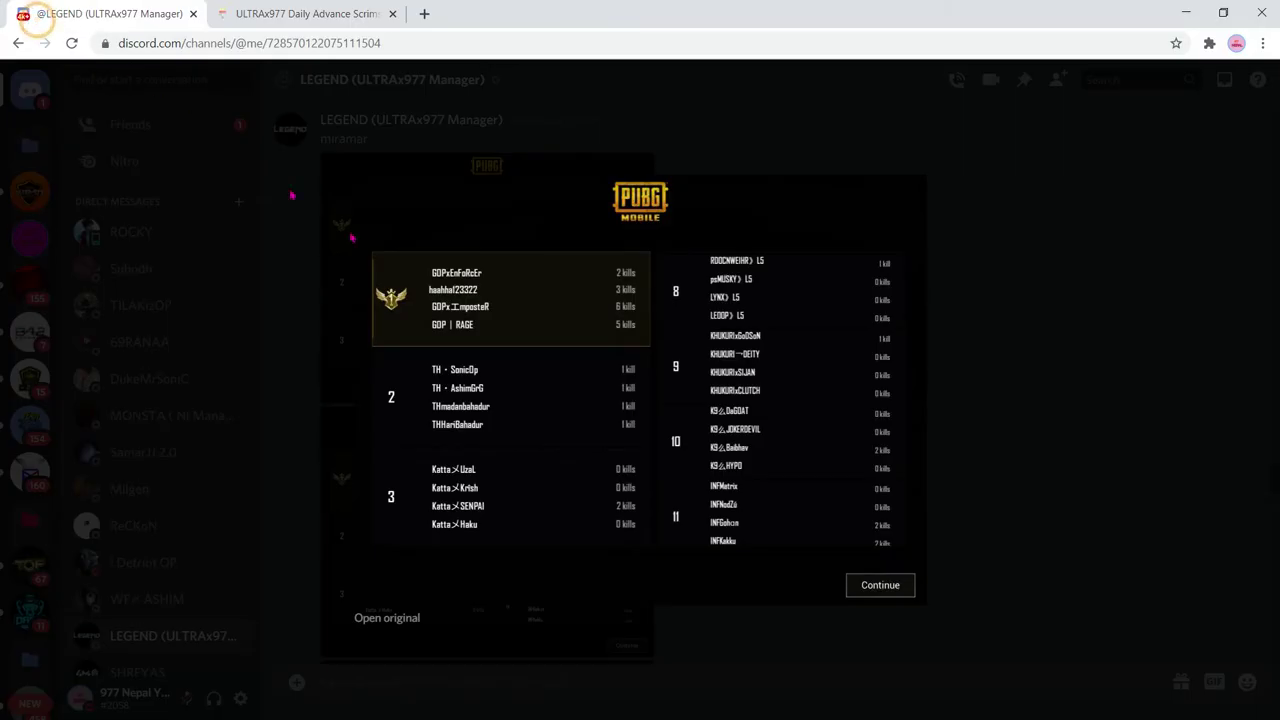
pyautogui.click(370, 12)
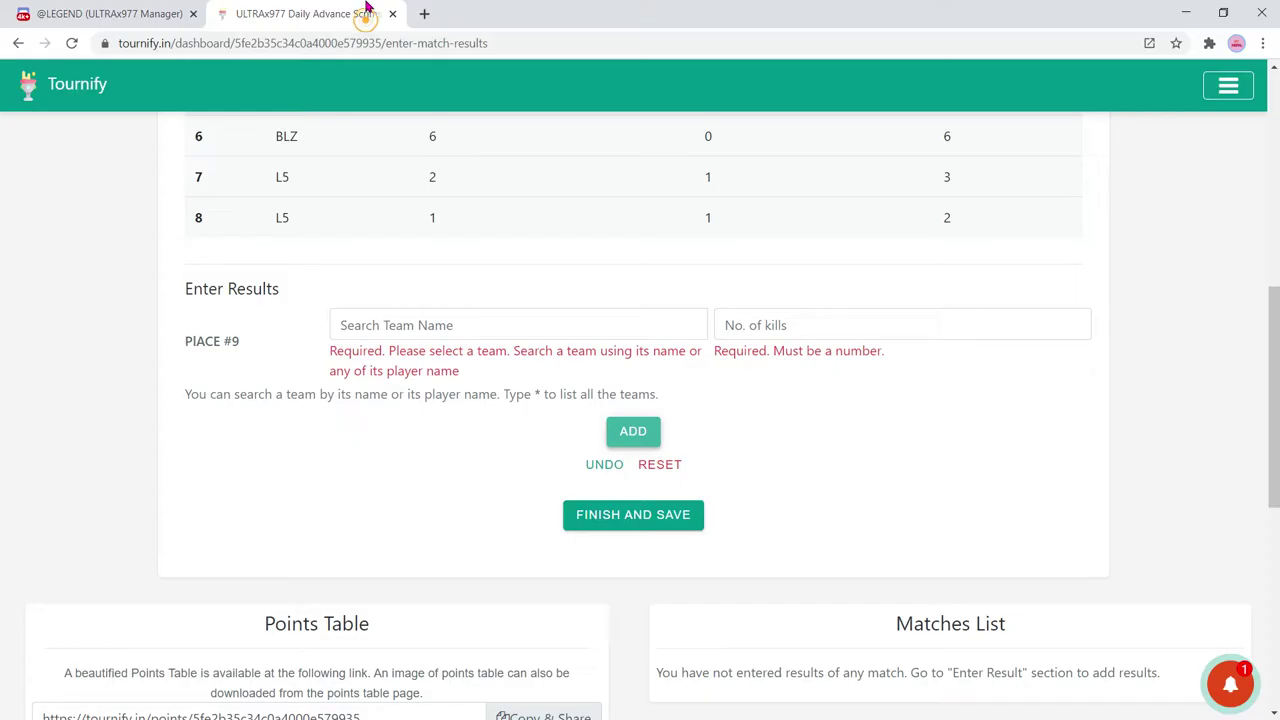
pyautogui.click(384, 326)
pyautogui.write('kh')
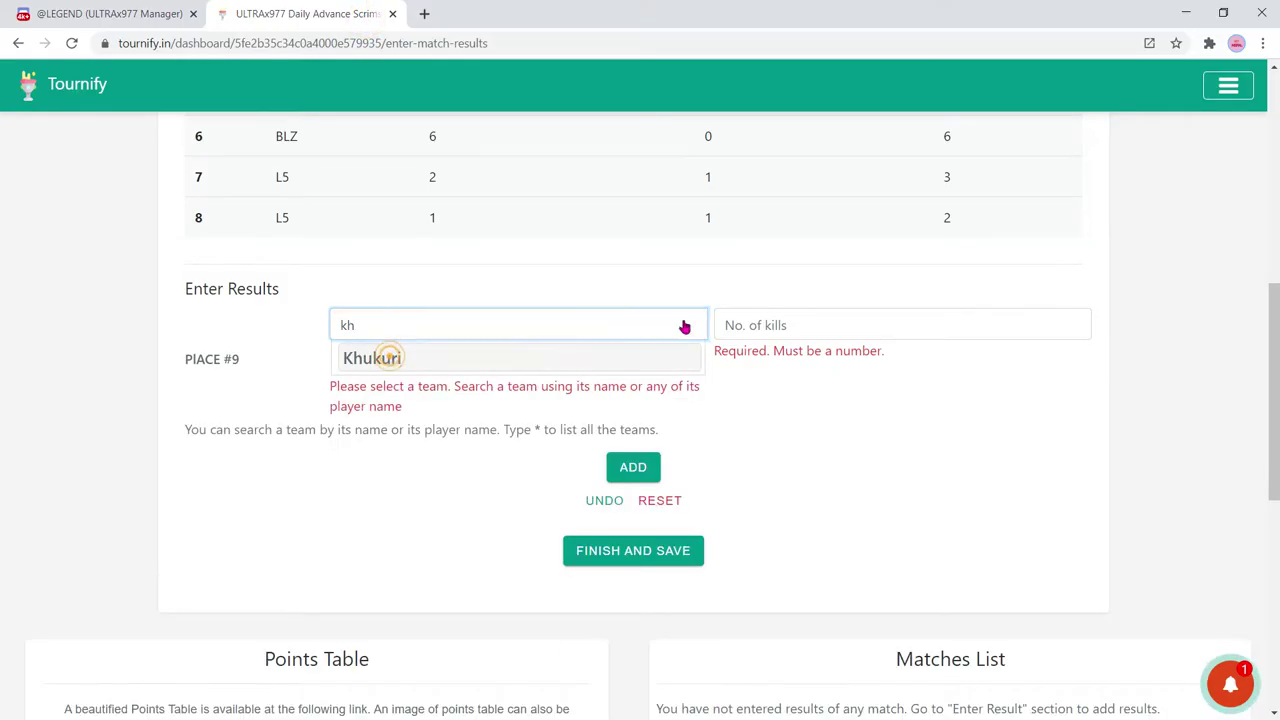
pyautogui.press('Return')
pyautogui.click(785, 320)
pyautogui.write('1')
pyautogui.click(643, 399)
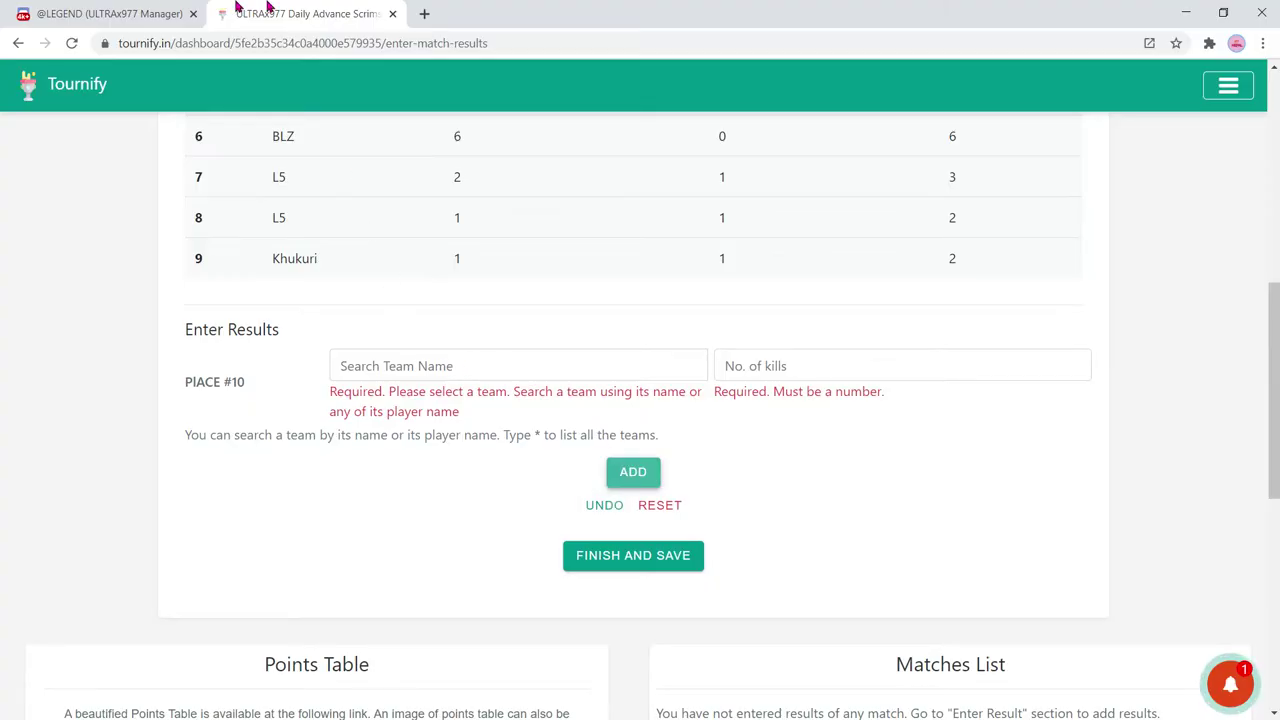
# - Check place 10 in the Discord screenshot and add team k9 with 2 kills as place 10 in Tournify
pyautogui.click(128, 13)
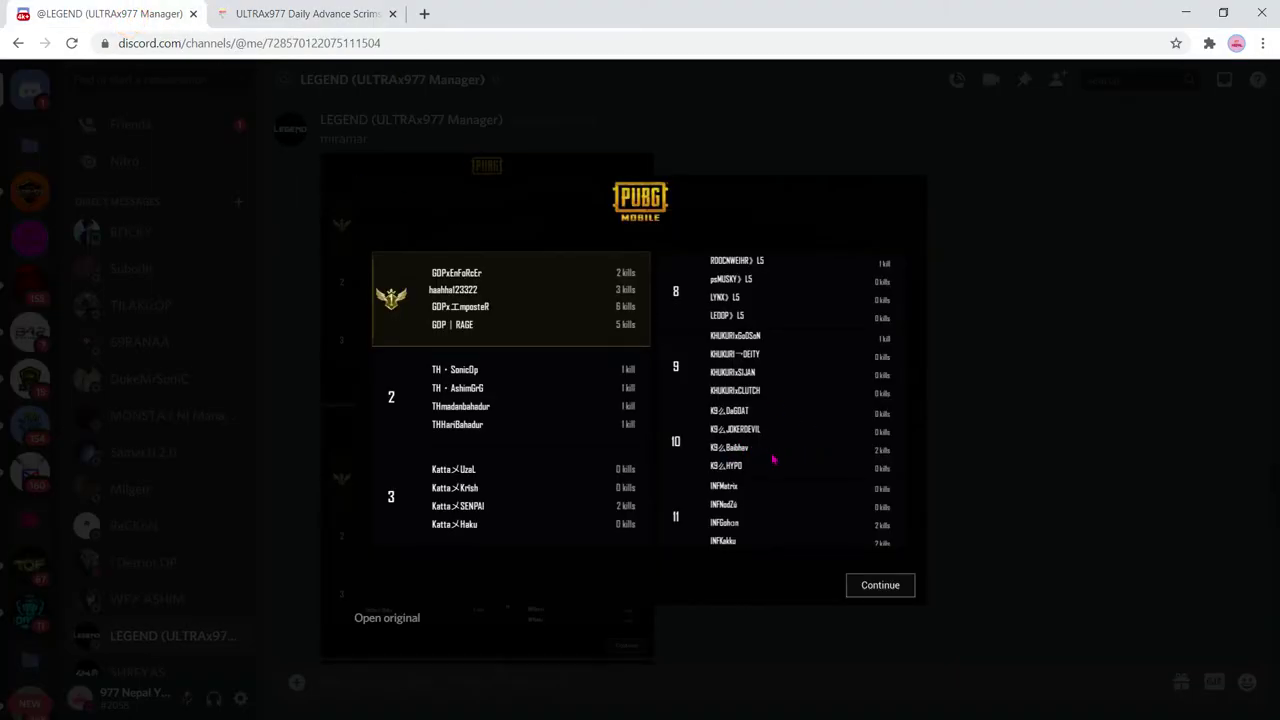
pyautogui.click(349, 13)
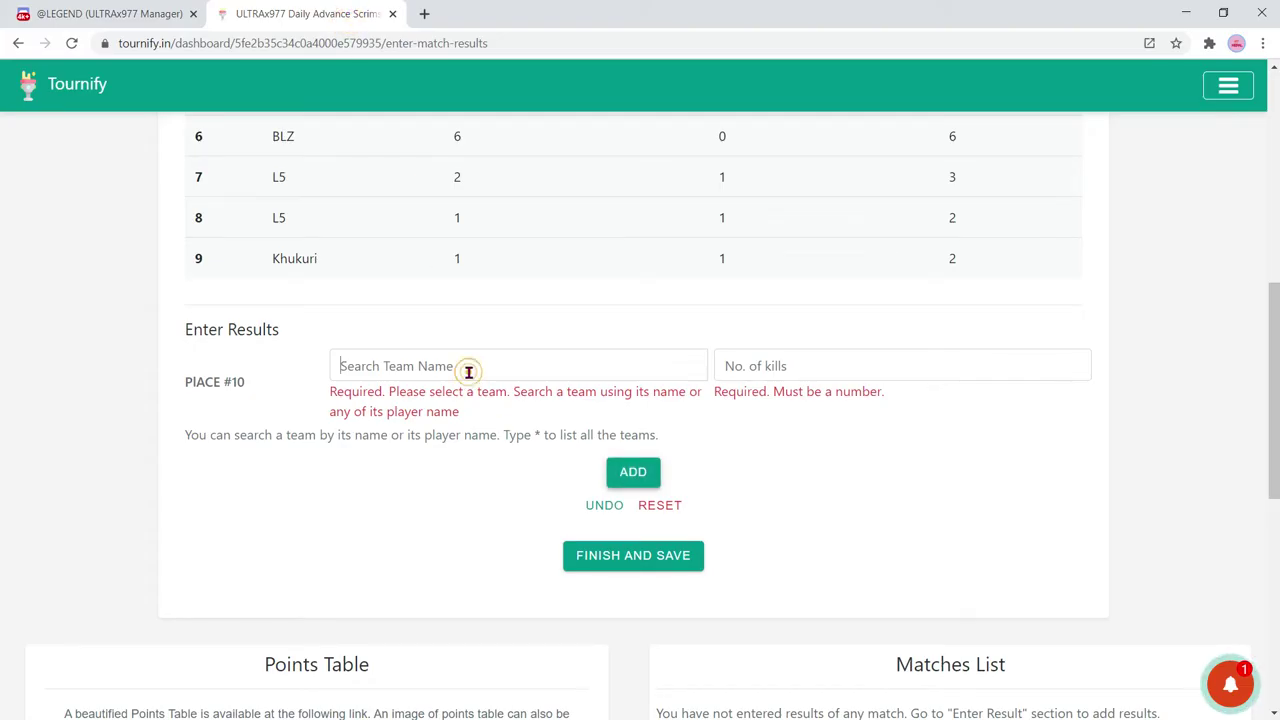
pyautogui.click(466, 371)
pyautogui.write('k8')
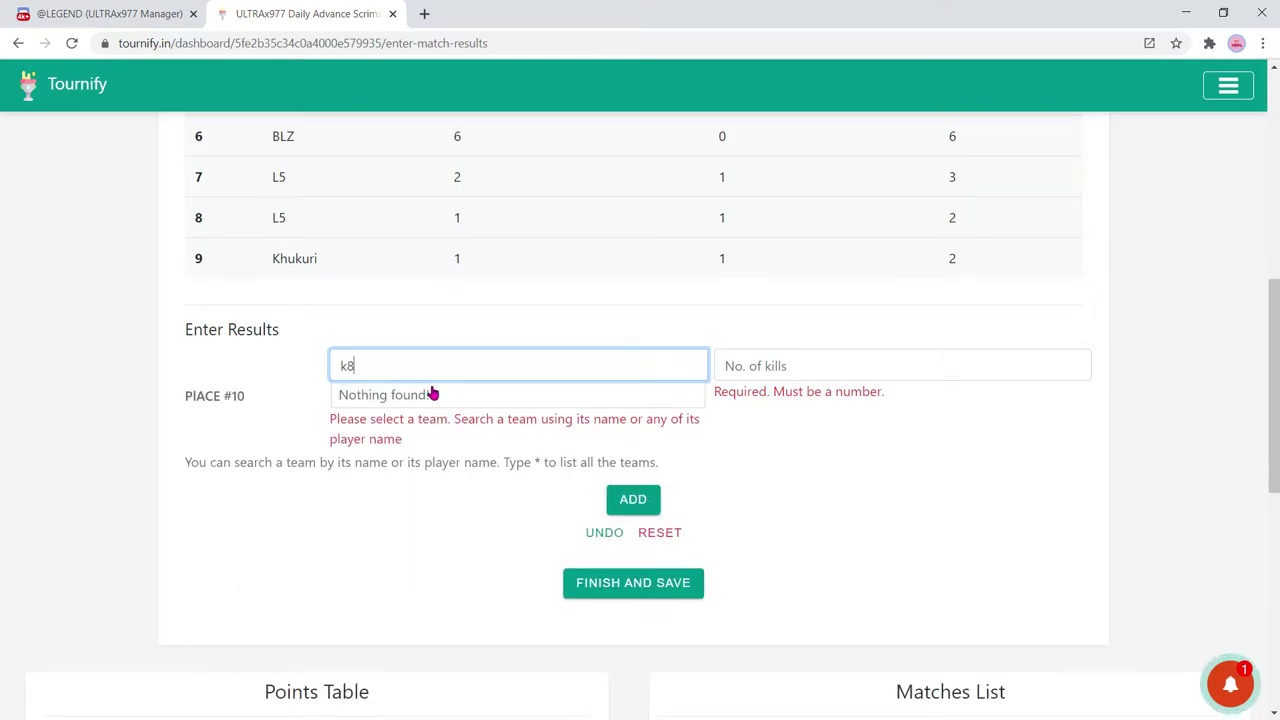
pyautogui.press('BackSpace')
pyautogui.click(380, 454)
pyautogui.click(757, 366)
pyautogui.write('2')
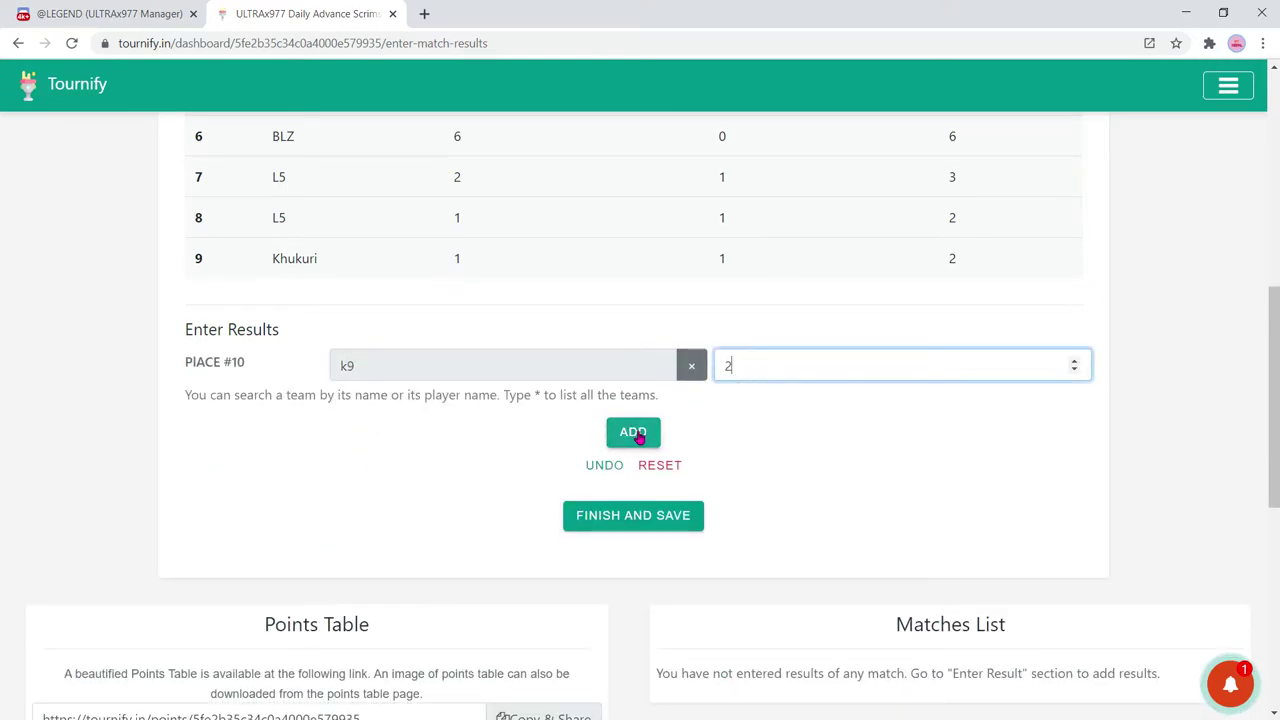
pyautogui.click(633, 432)
# - Check place 11 in the Discord screenshot and add team INF with 4 kills as place 11 in Tournify
pyautogui.click(85, 10)
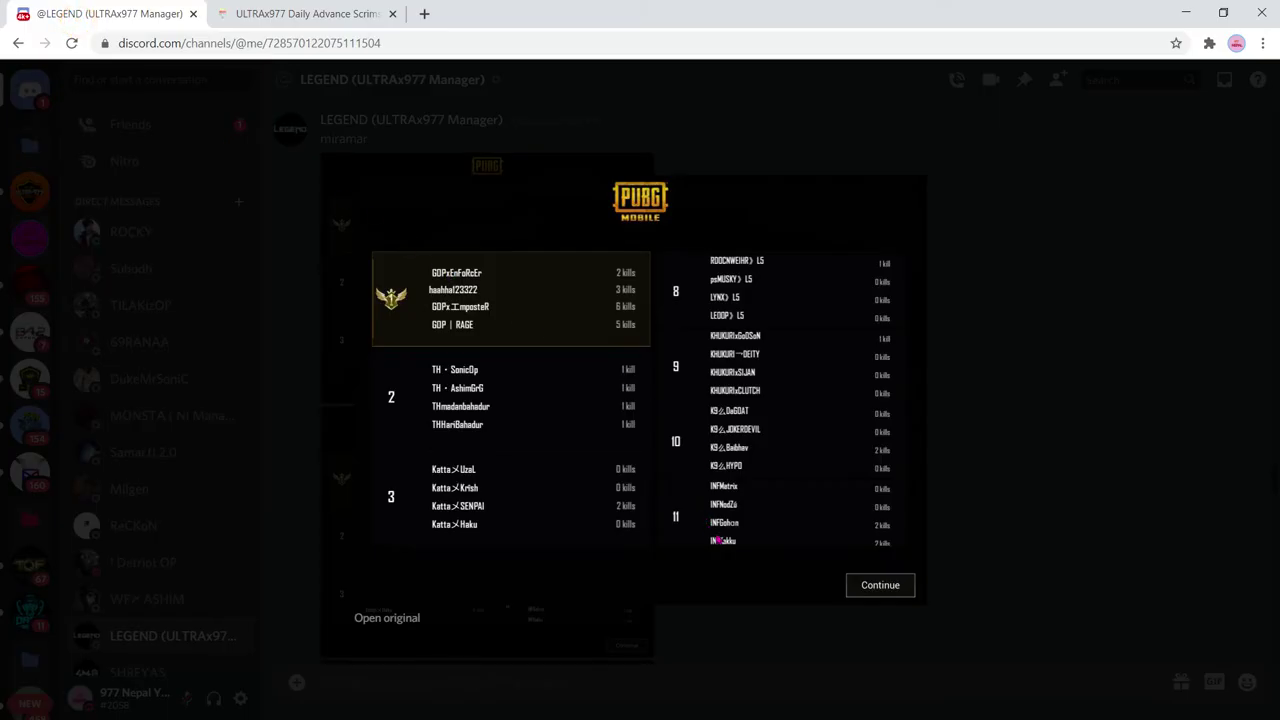
pyautogui.click(340, 13)
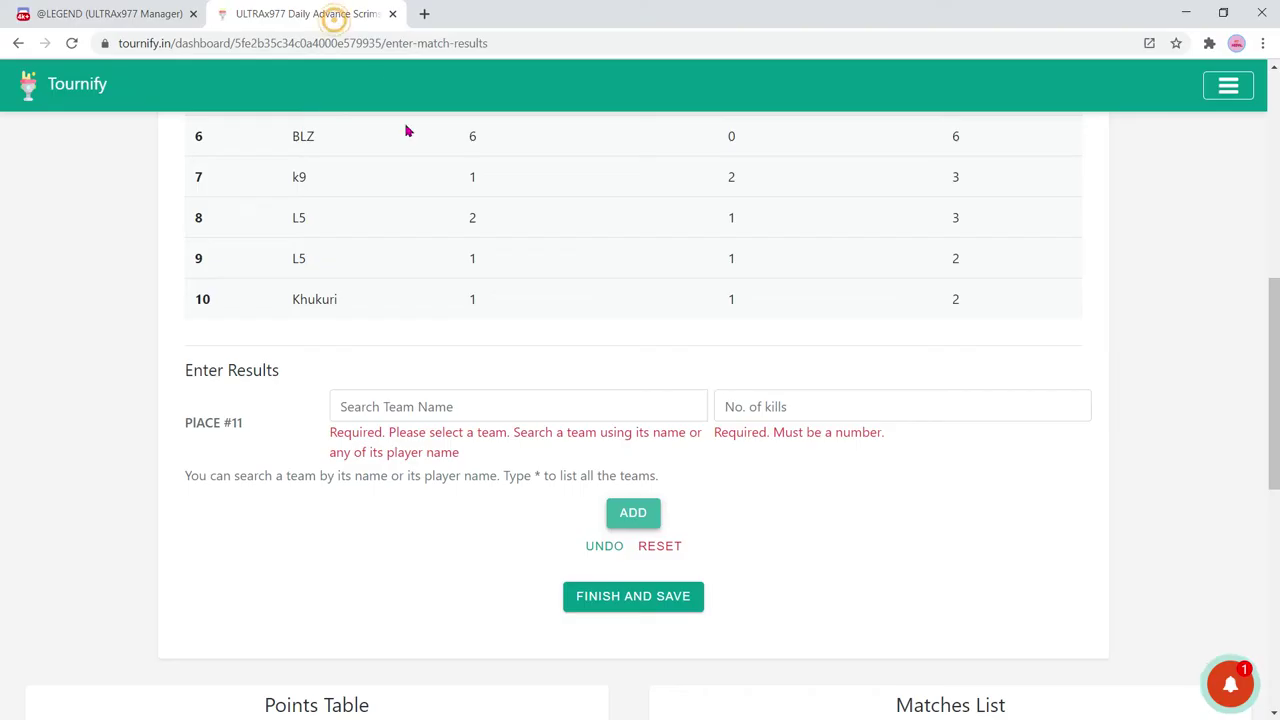
pyautogui.click(451, 409)
pyautogui.write('i')
pyautogui.click(393, 466)
pyautogui.click(763, 408)
pyautogui.write('4')
pyautogui.click(646, 471)
# - Open the Discord result screenshot for places 12 to 15 and add team D2H with 1 kill as place 12 in Tournify
pyautogui.click(95, 13)
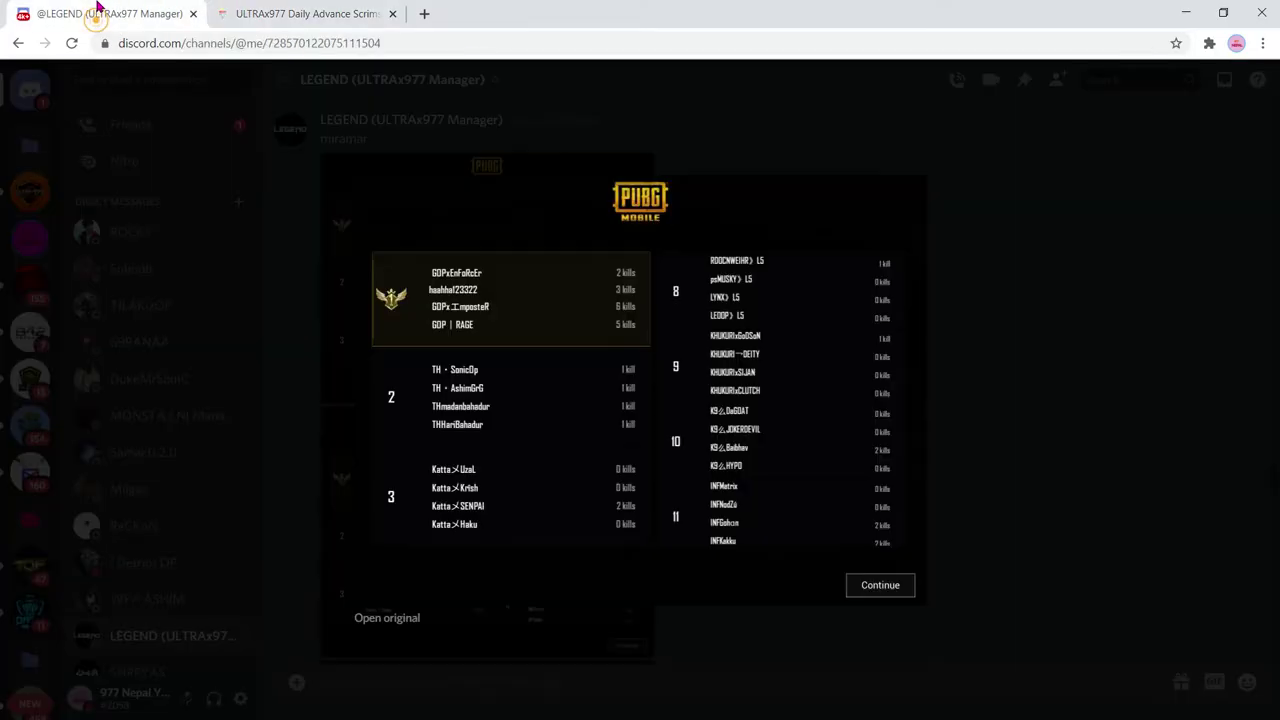
pyautogui.press('Escape')
pyautogui.scroll(-3, 541, 549)
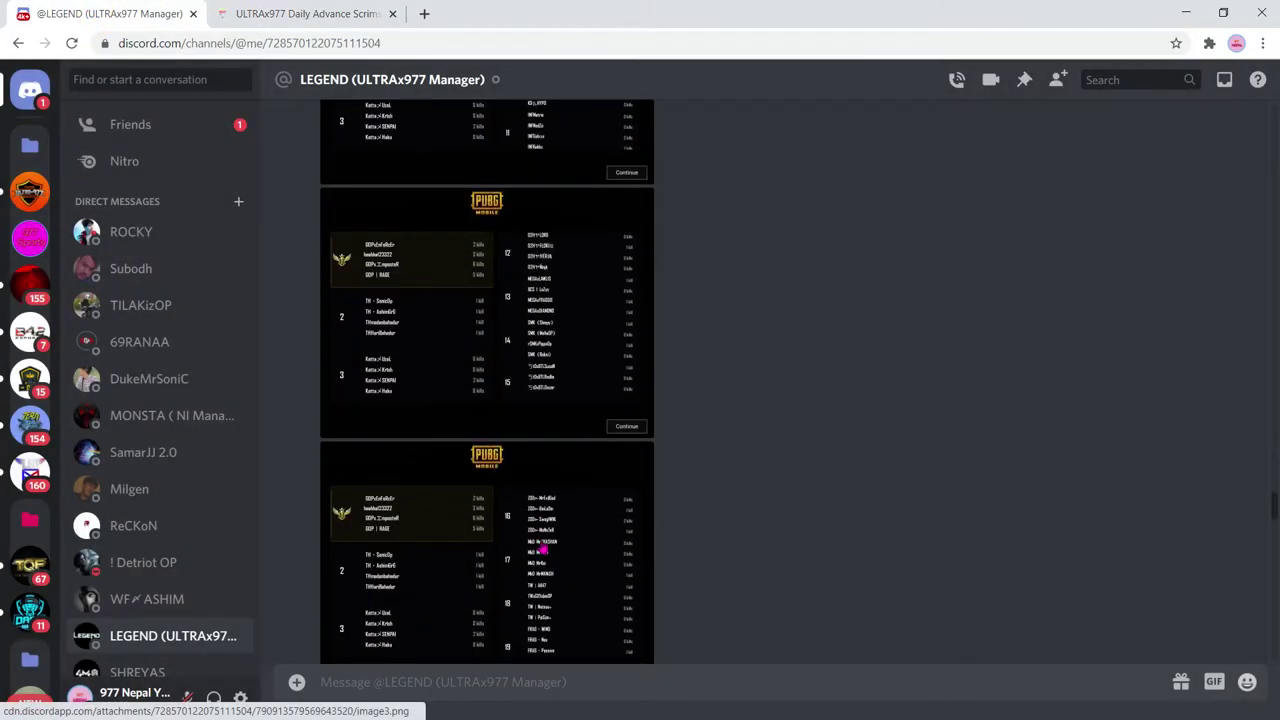
pyautogui.click(506, 268)
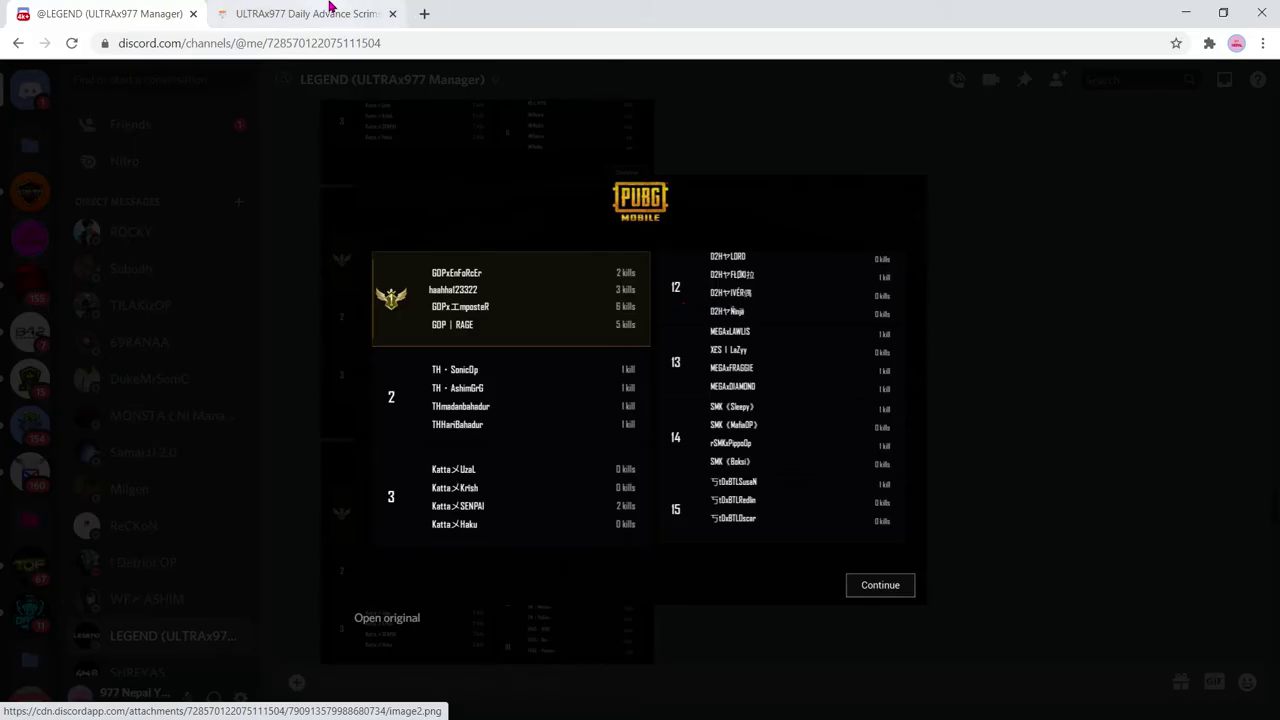
pyautogui.click(331, 12)
pyautogui.click(396, 447)
pyautogui.write('d')
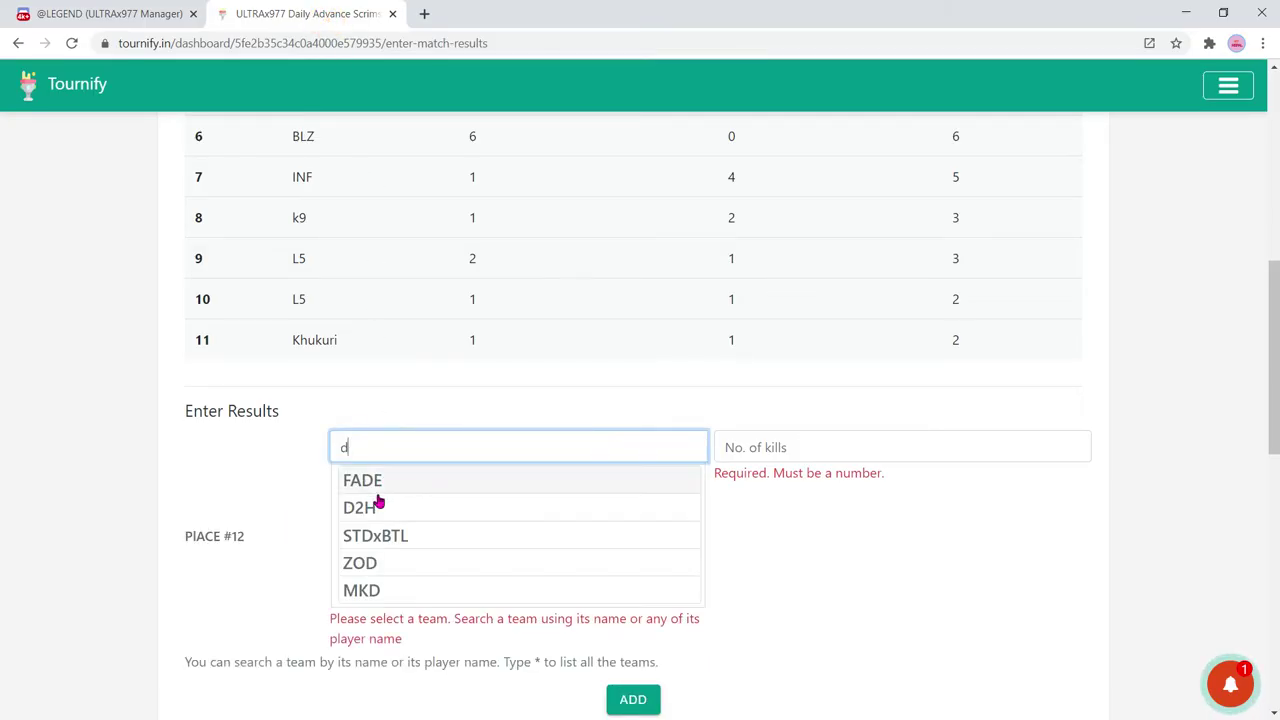
pyautogui.click(377, 505)
pyautogui.press('Tab')
pyautogui.write('1')
pyautogui.click(644, 512)
# - Check place 13 in the Discord screenshot and add team Mega with 3 kills as place 13 in Tournify
pyautogui.click(118, 13)
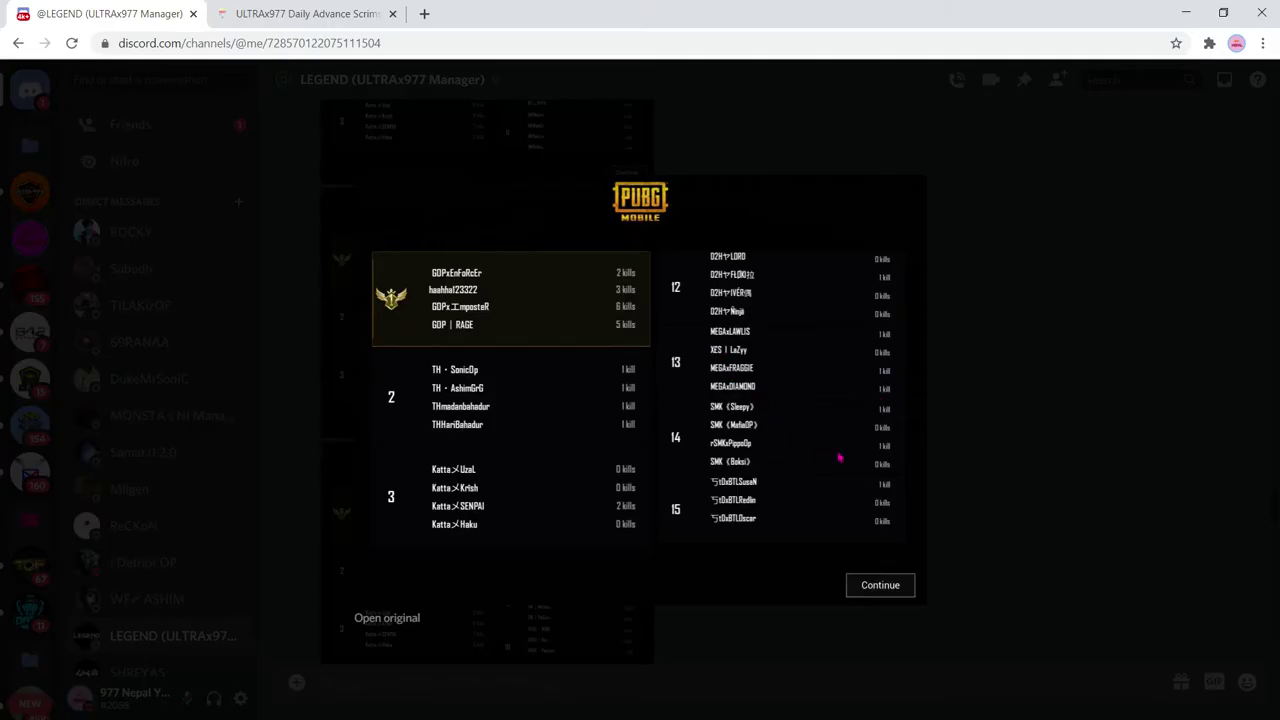
pyautogui.click(375, 13)
pyautogui.click(414, 489)
pyautogui.write('me')
pyautogui.click(451, 520)
pyautogui.click(770, 494)
pyautogui.write('3')
pyautogui.click(633, 541)
# - Add team SMK with 2 kills as the place 14 result
pyautogui.click(408, 526)
pyautogui.write('s')
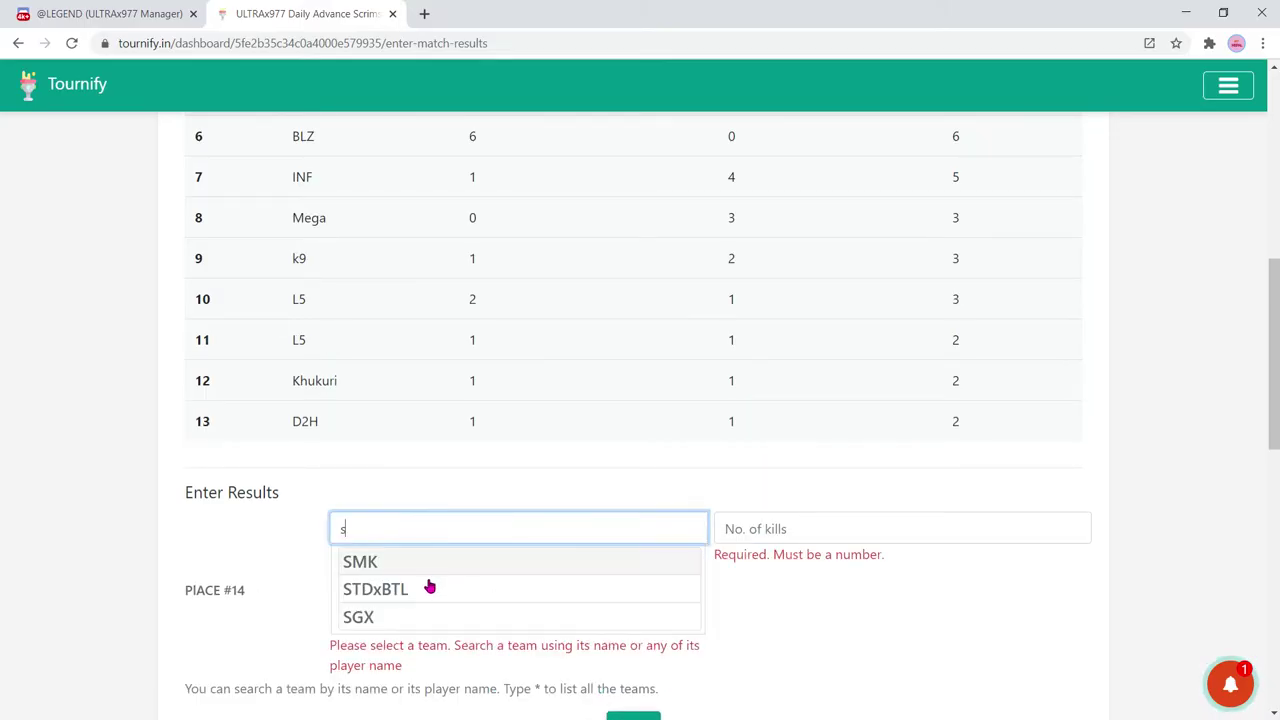
pyautogui.click(668, 556)
pyautogui.click(737, 540)
pyautogui.write('2')
pyautogui.click(634, 594)
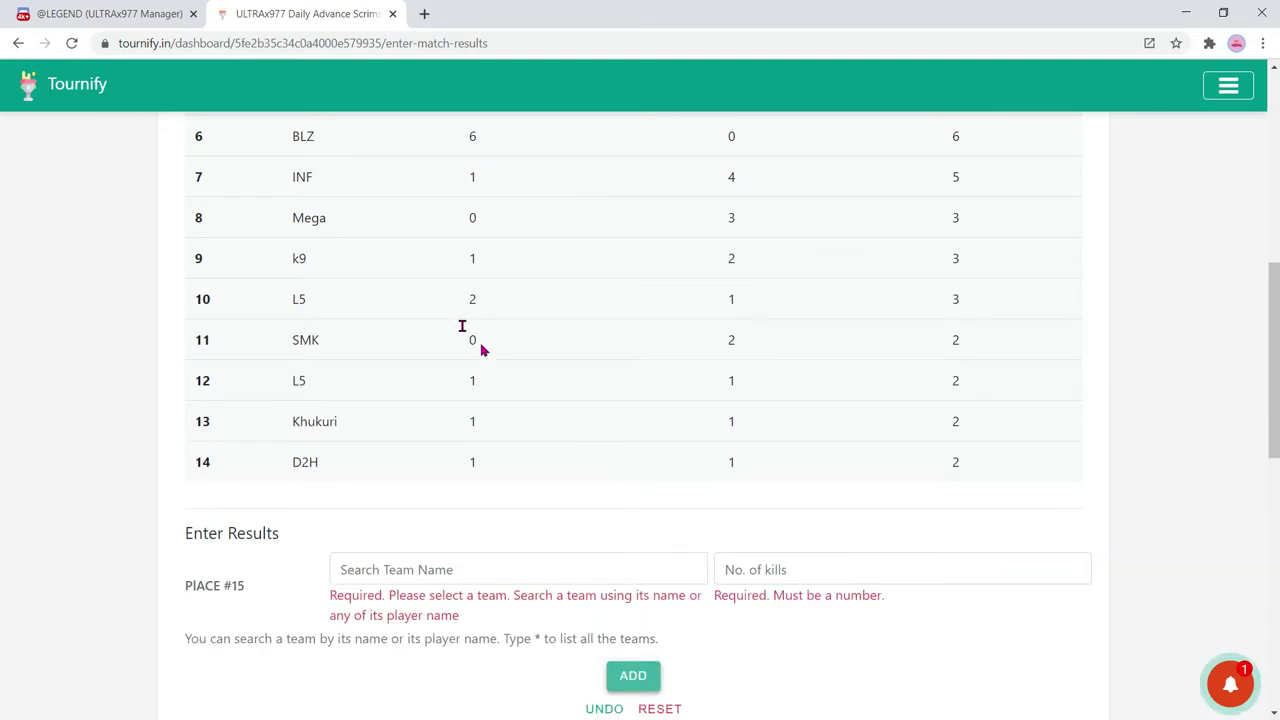
# - Check place 15 in the Discord screenshot and add team STDxBTL with 1 kill as place 15 in Tournify
pyautogui.click(68, 12)
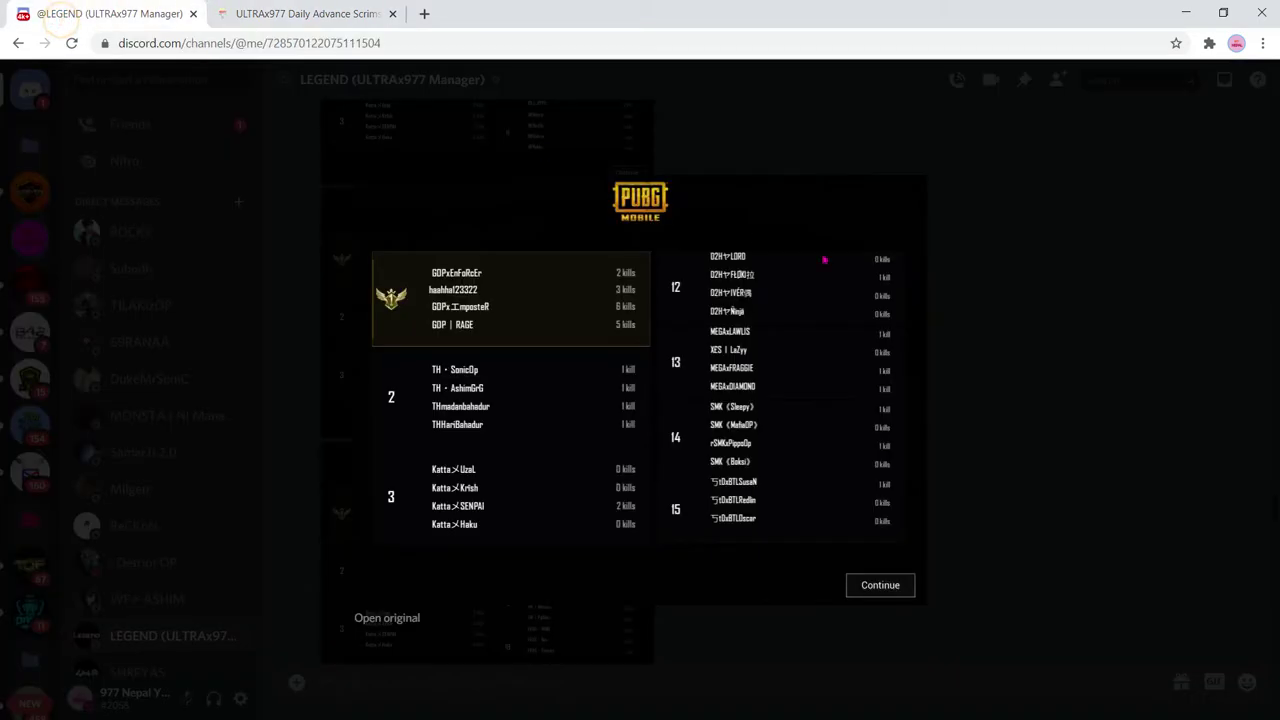
pyautogui.click(1012, 370)
pyautogui.click(586, 549)
pyautogui.press('Escape')
pyautogui.click(540, 310)
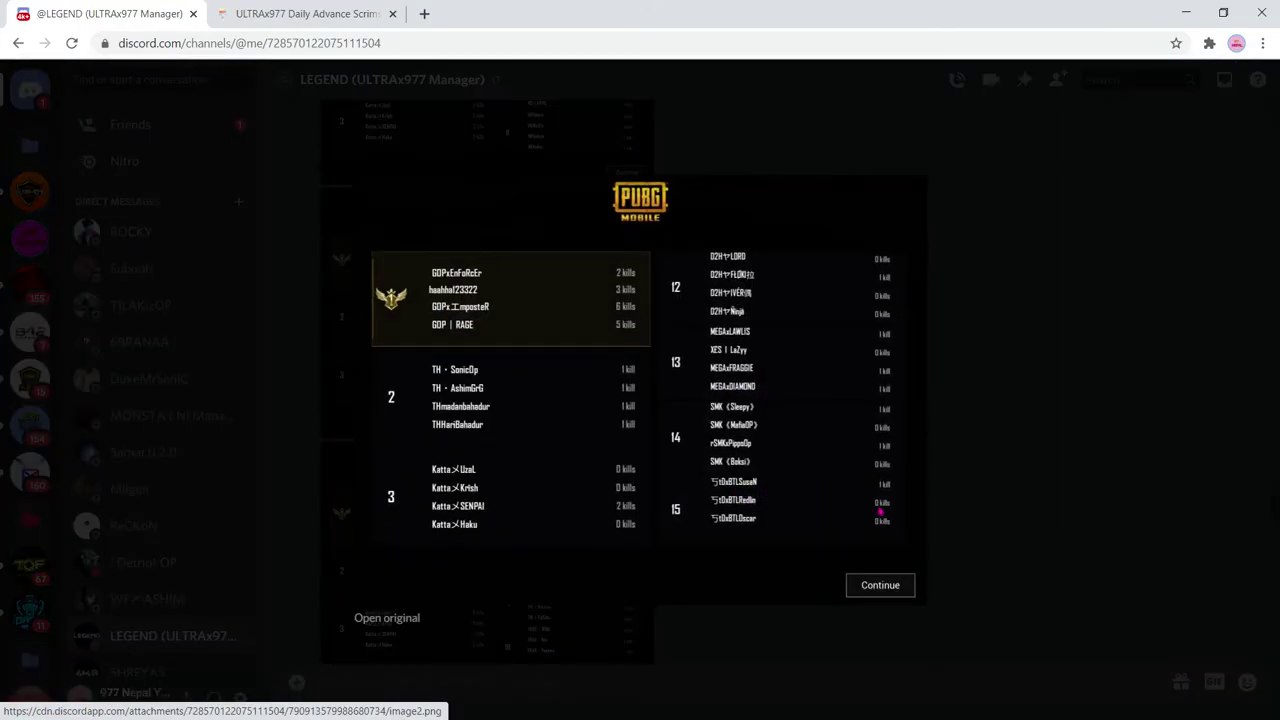
pyautogui.click(249, 14)
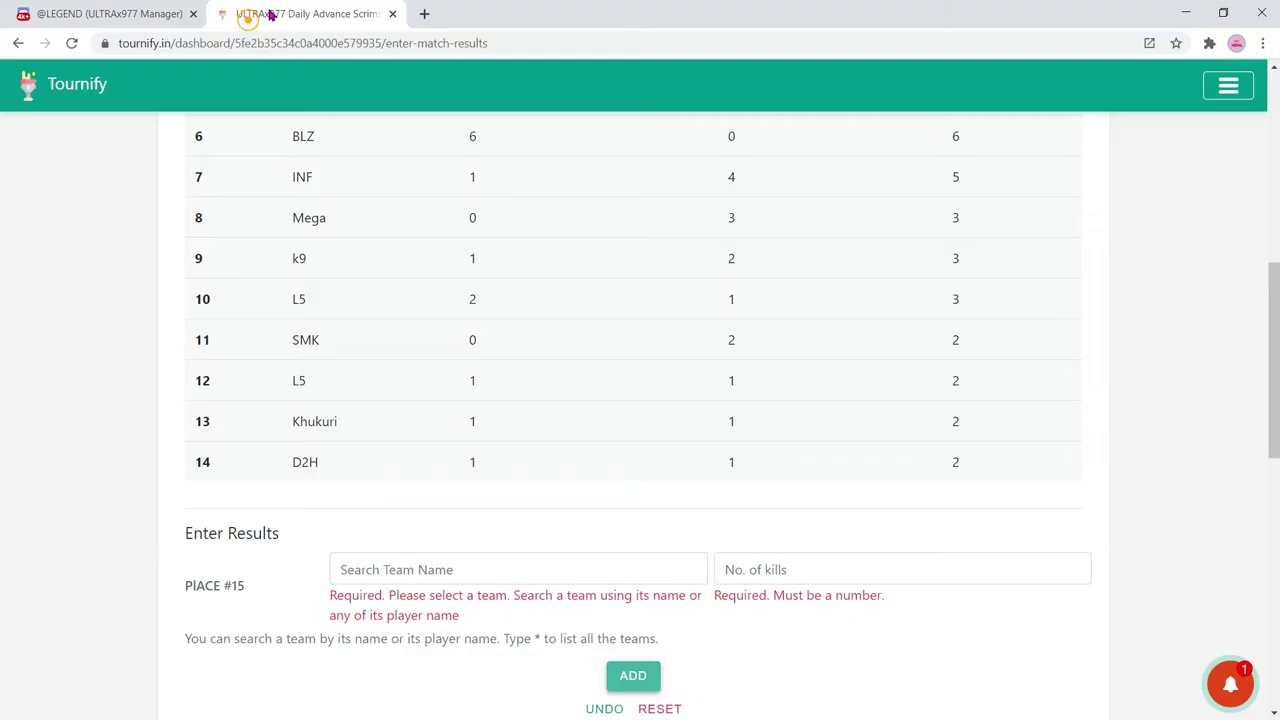
pyautogui.click(460, 566)
pyautogui.write('s')
pyautogui.click(407, 630)
pyautogui.click(789, 571)
pyautogui.write('1')
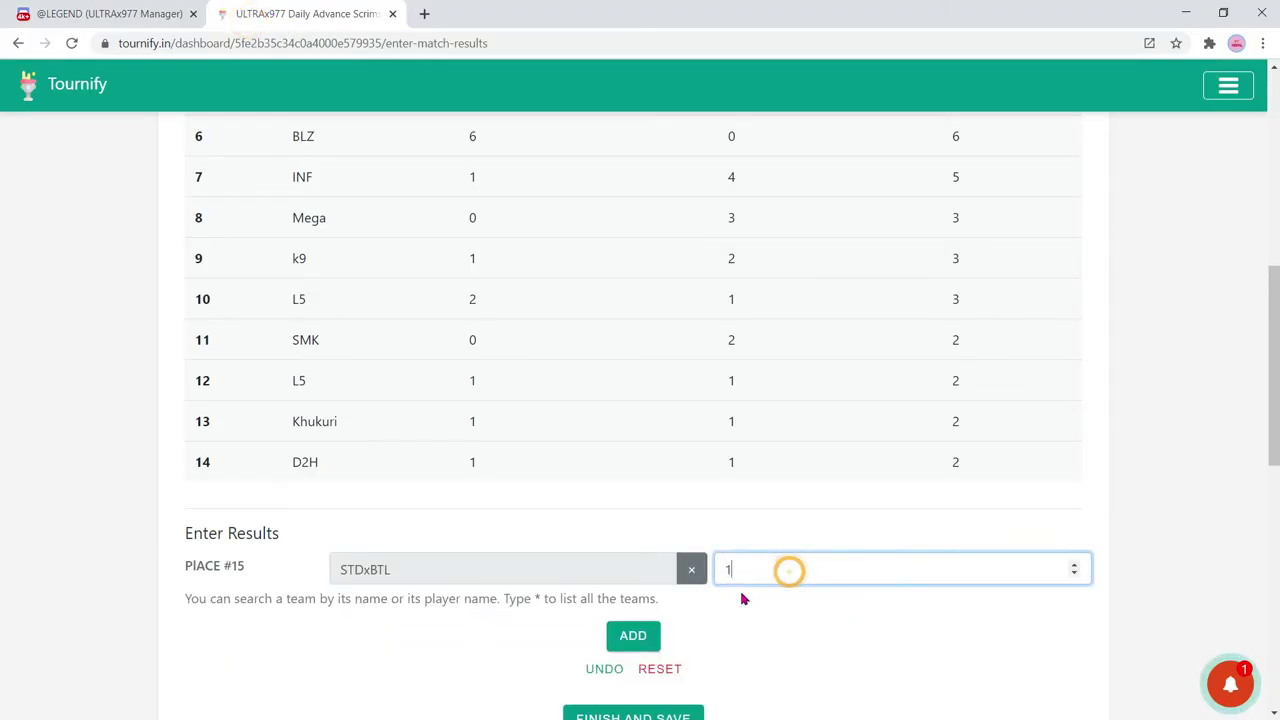
pyautogui.click(615, 634)
# - Open the Discord result screenshot for places 16 to 19 and add team ZOD with 4 kills as place 16 in Tournify
pyautogui.click(113, 8)
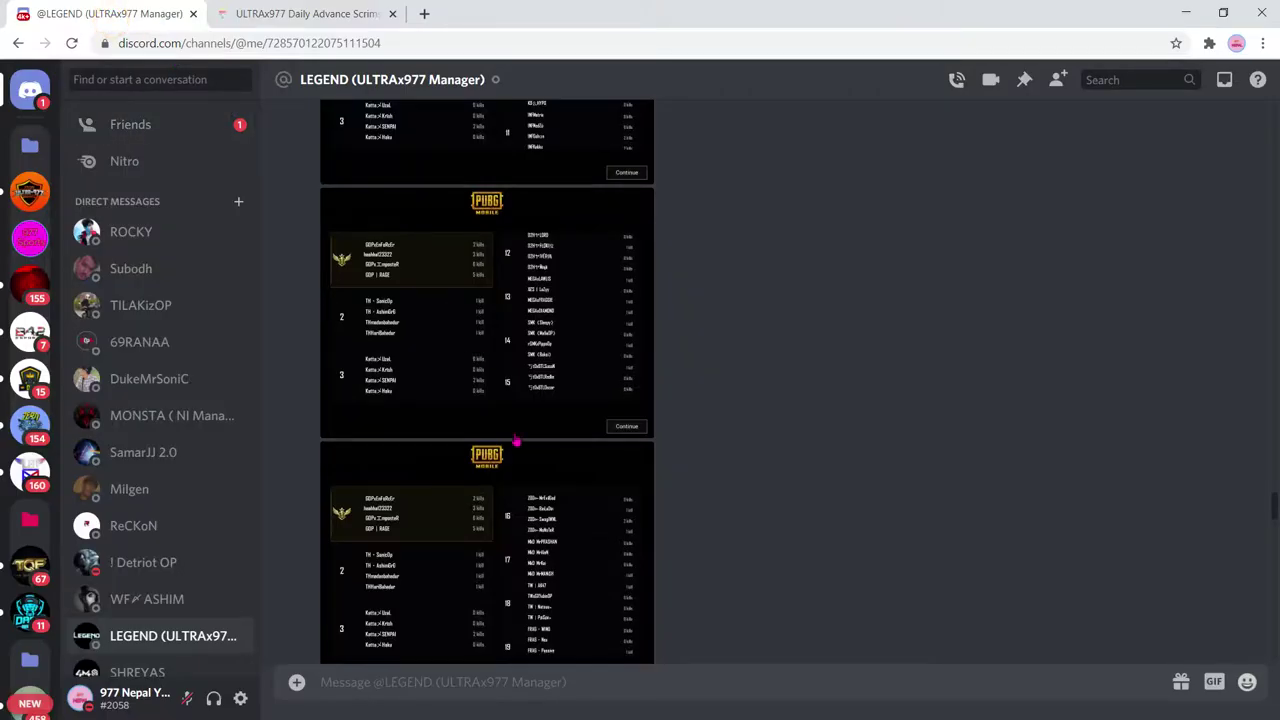
pyautogui.click(450, 508)
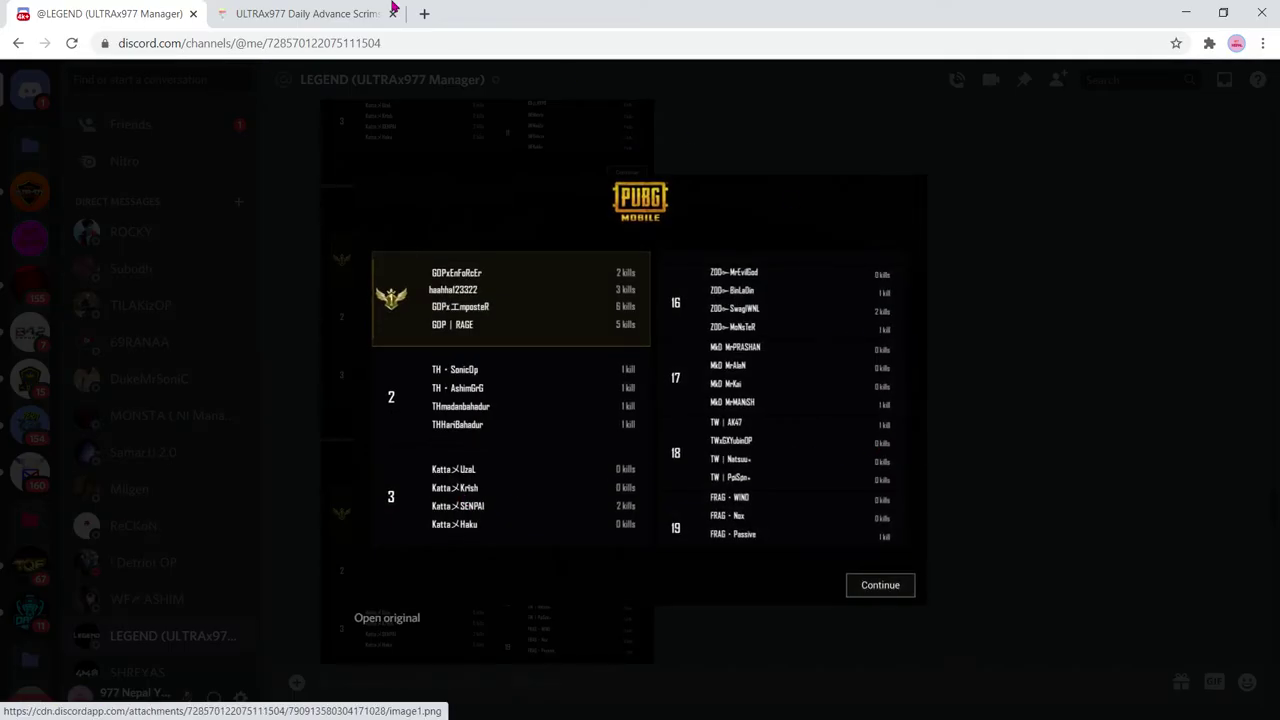
pyautogui.click(313, 13)
pyautogui.click(427, 612)
pyautogui.write('z')
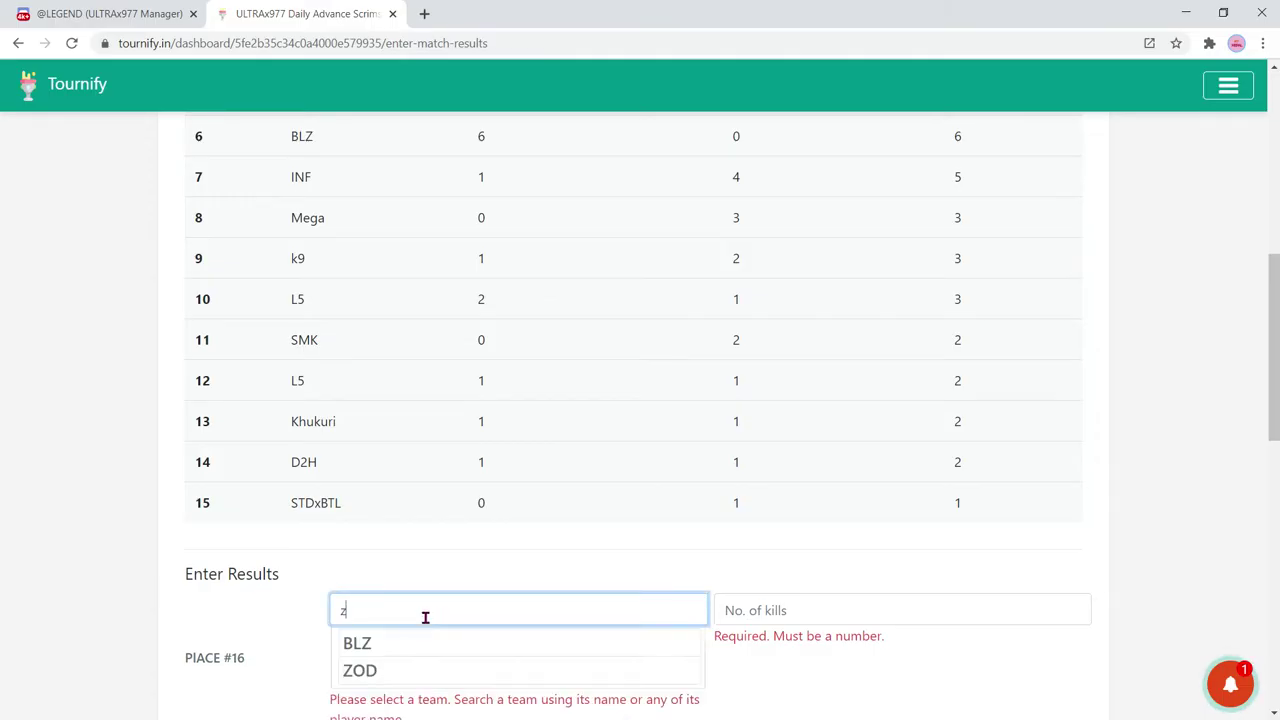
pyautogui.click(391, 667)
pyautogui.click(780, 609)
pyautogui.write('4')
pyautogui.click(645, 676)
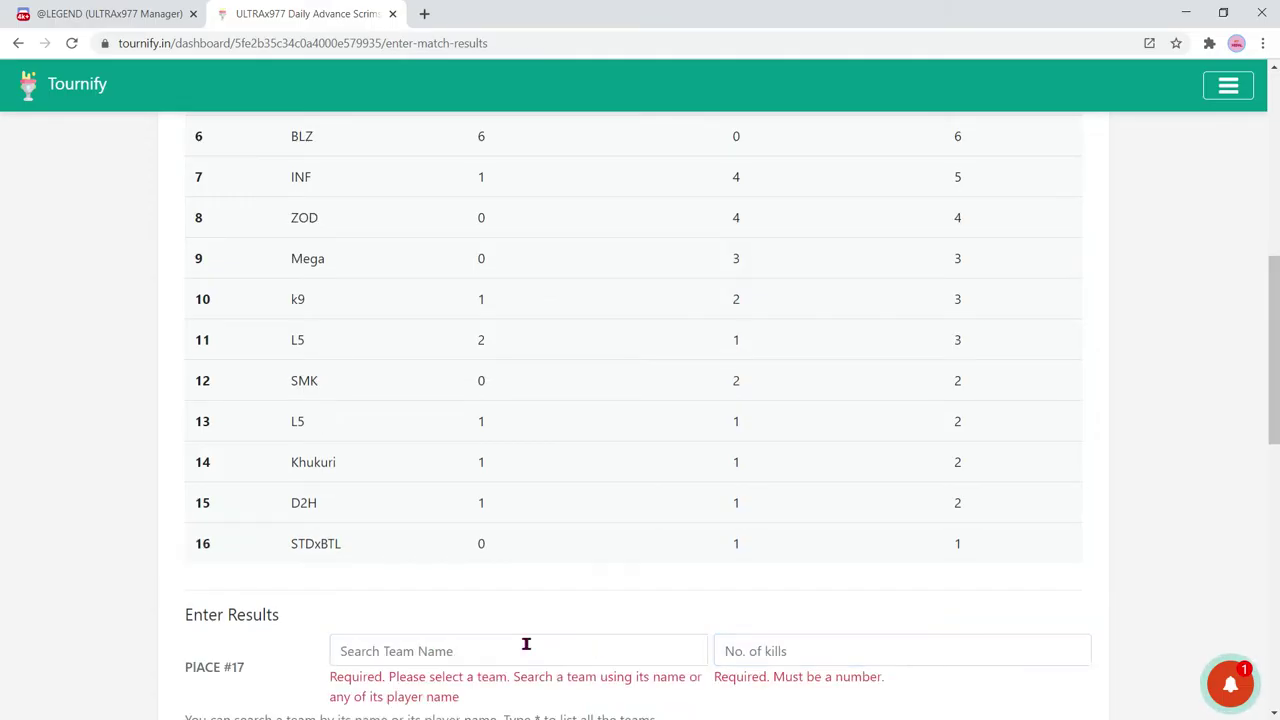
pyautogui.click(488, 649)
pyautogui.write('sm')
pyautogui.click(393, 679)
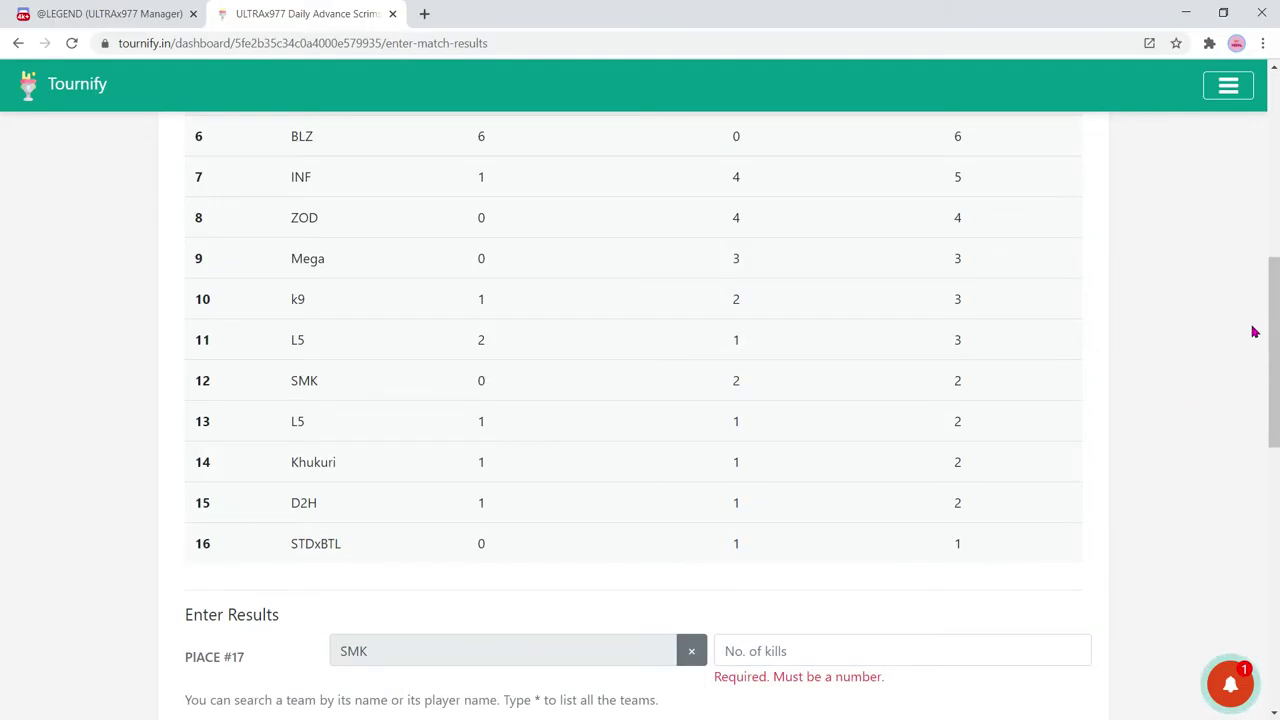
pyautogui.scroll(-3, 1230, 355)
pyautogui.click(691, 411)
# - Add team MKD with 1 kill as the place 17 result
pyautogui.click(474, 414)
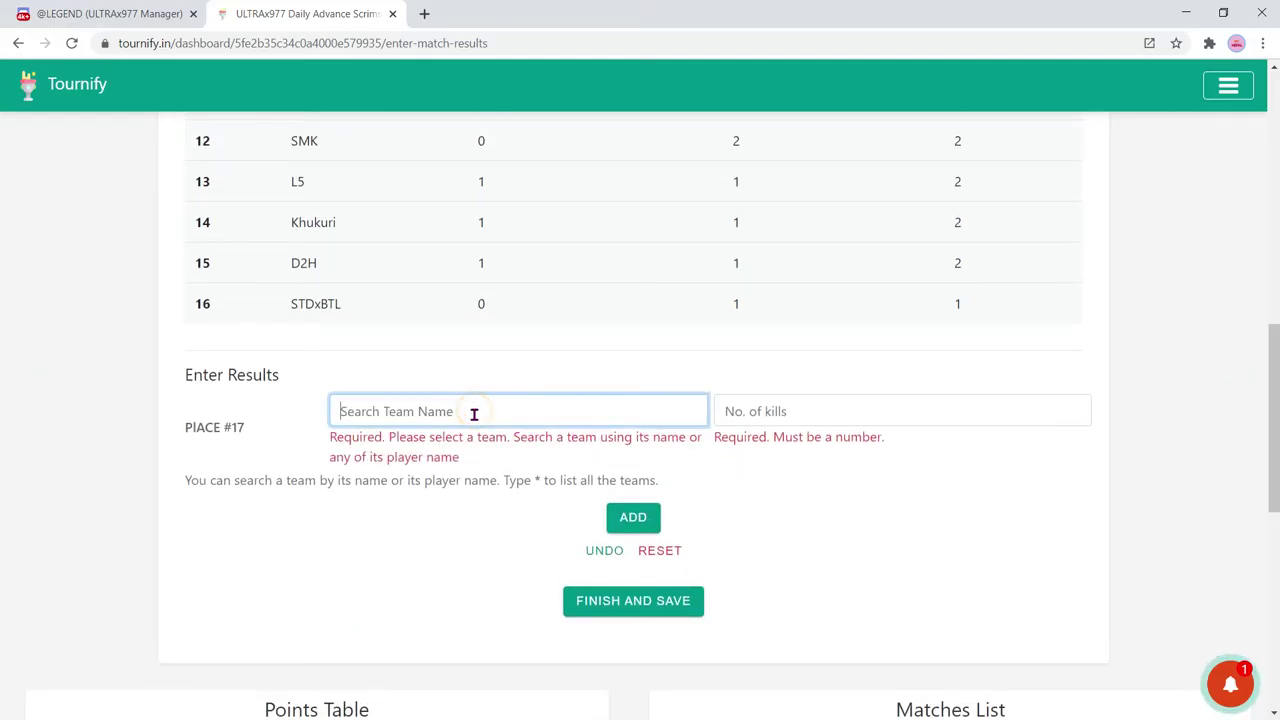
pyautogui.write('mk')
pyautogui.click(411, 468)
pyautogui.click(811, 411)
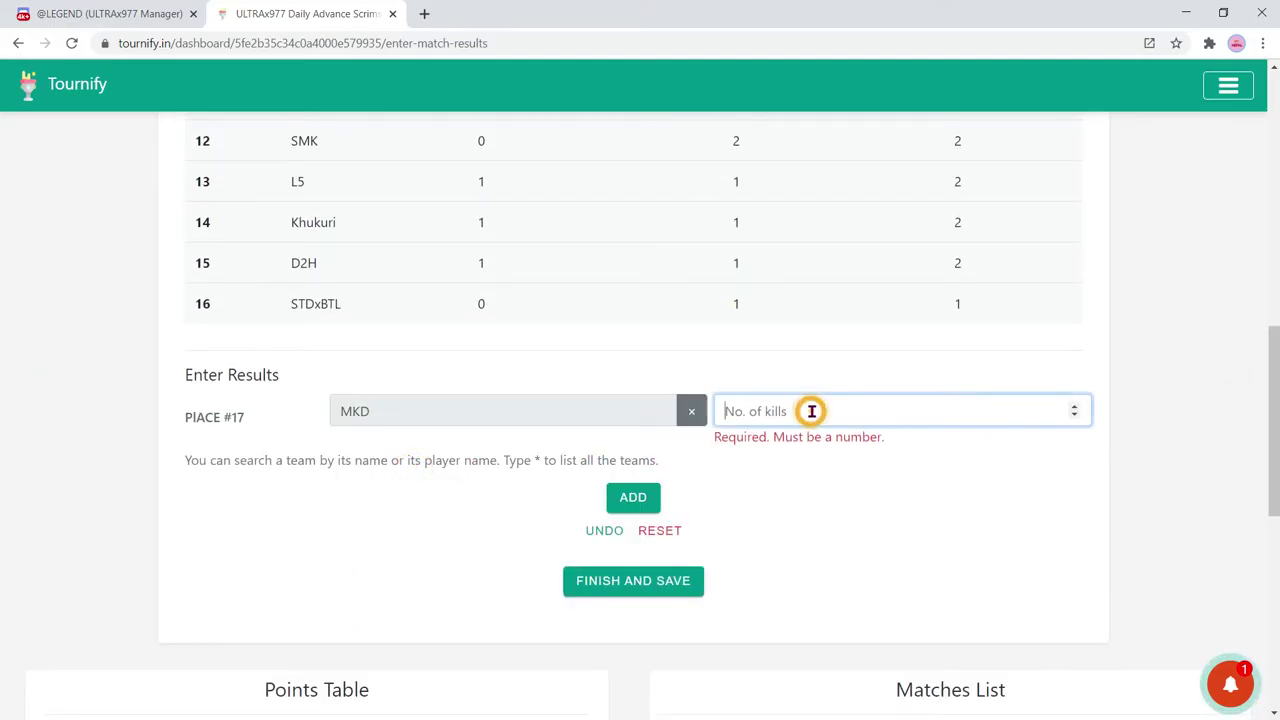
pyautogui.write('1')
pyautogui.click(633, 497)
pyautogui.click(410, 452)
pyautogui.write('s')
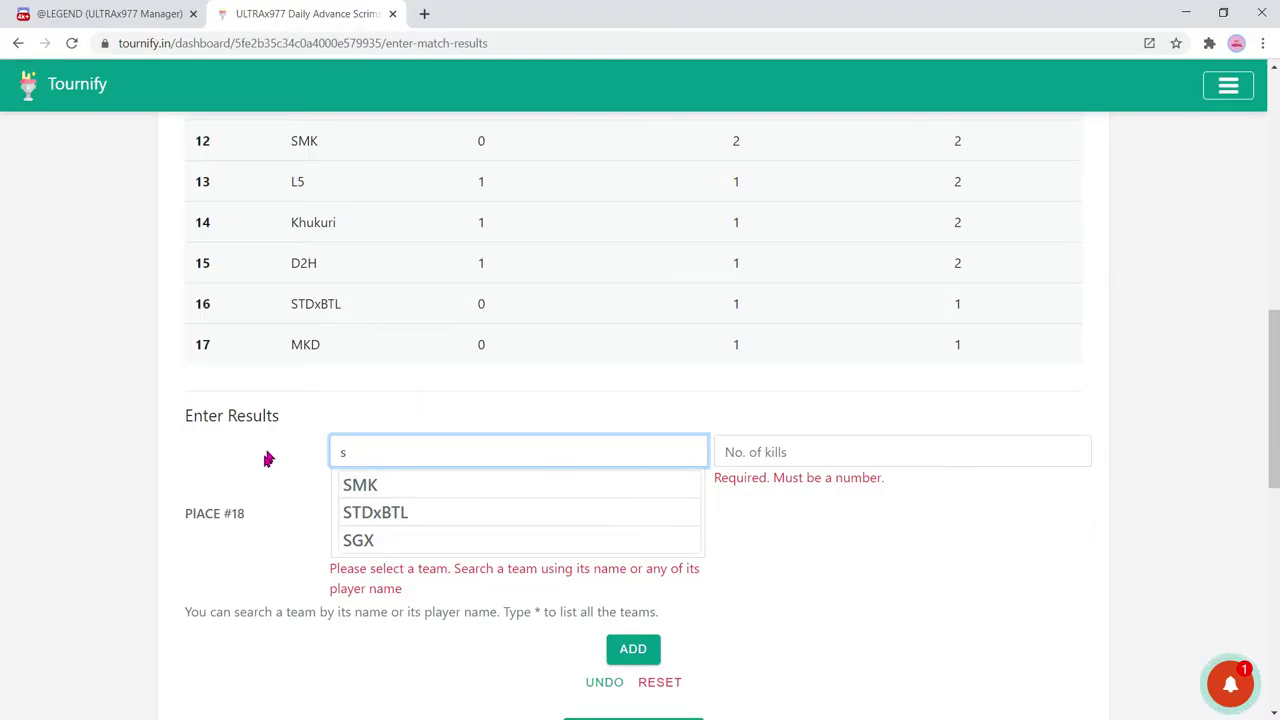
pyautogui.press('BackSpace')
pyautogui.click(480, 451)
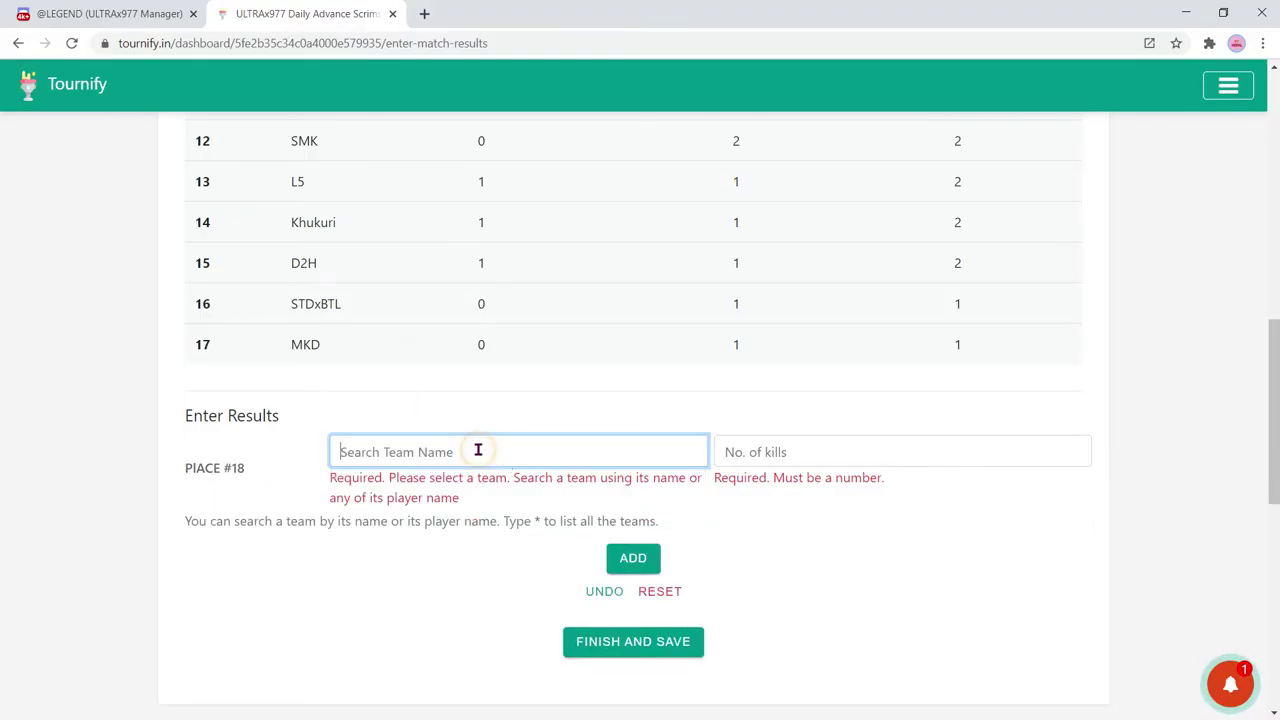
pyautogui.write('mk')
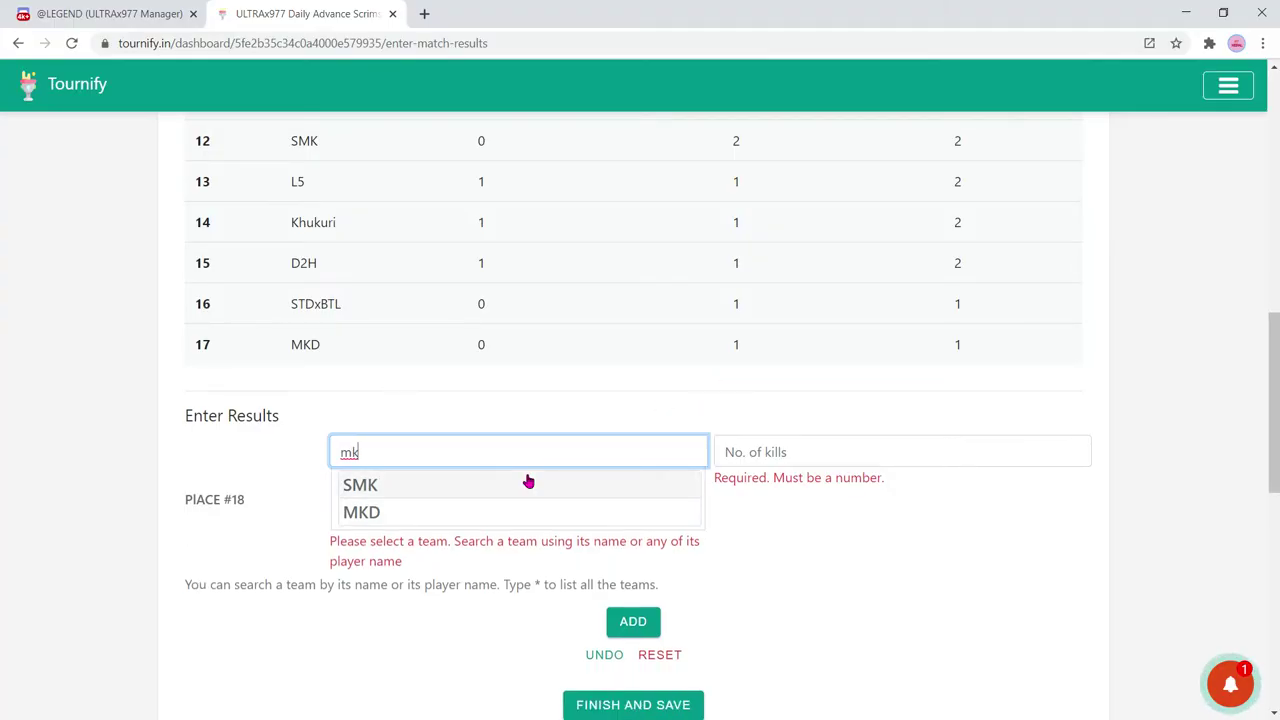
pyautogui.press('BackSpace')
pyautogui.press('BackSpace')
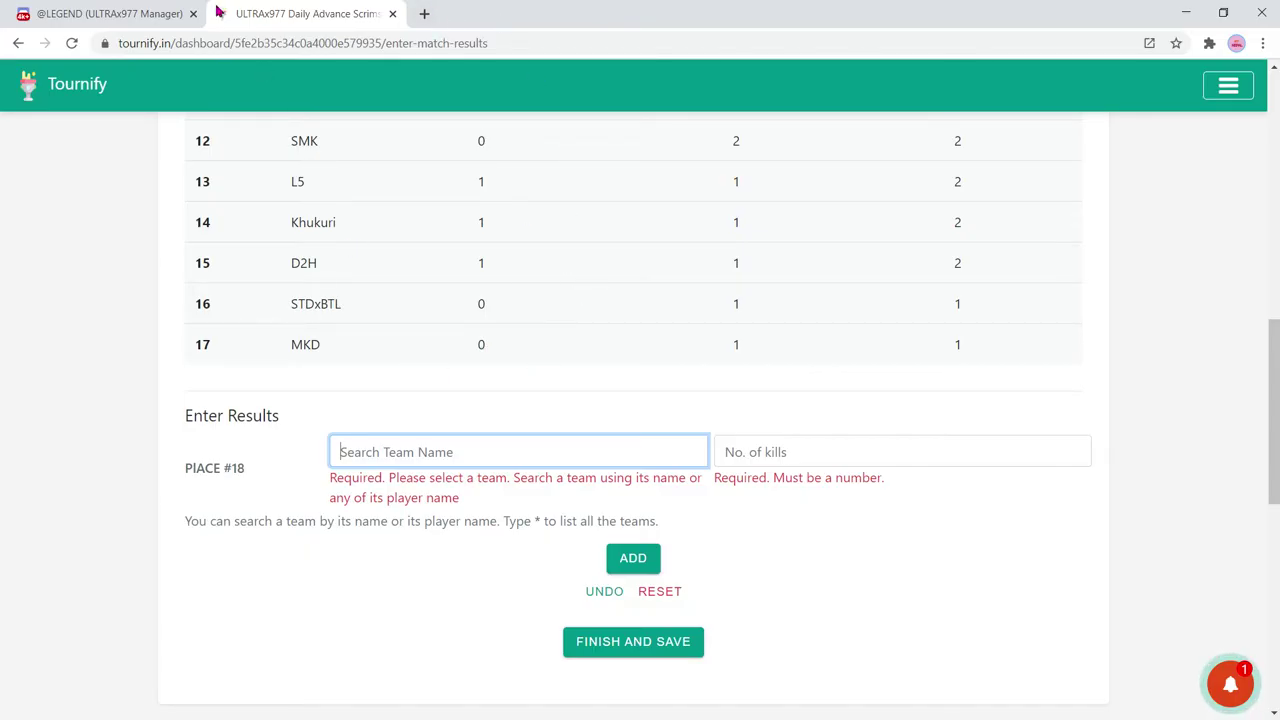
# - Compare places 17 to 19 in the Discord screenshot with the results already entered in Tournify
pyautogui.click(96, 13)
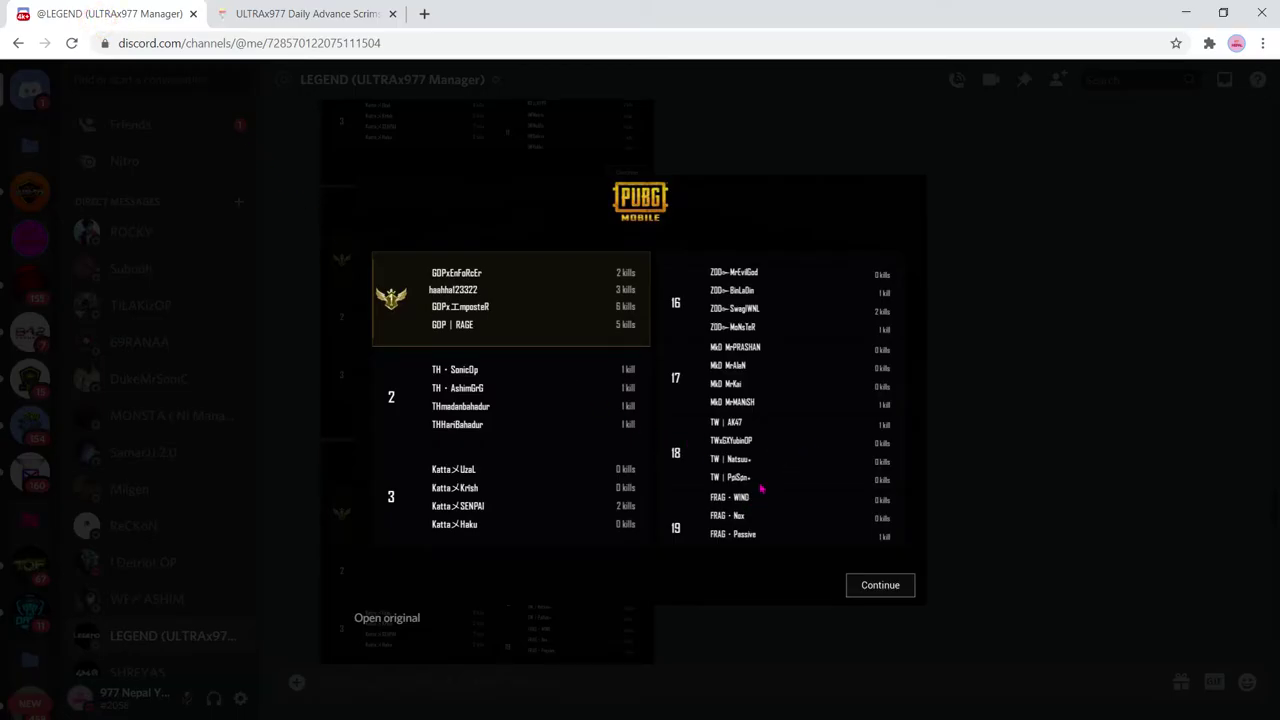
pyautogui.click(1040, 298)
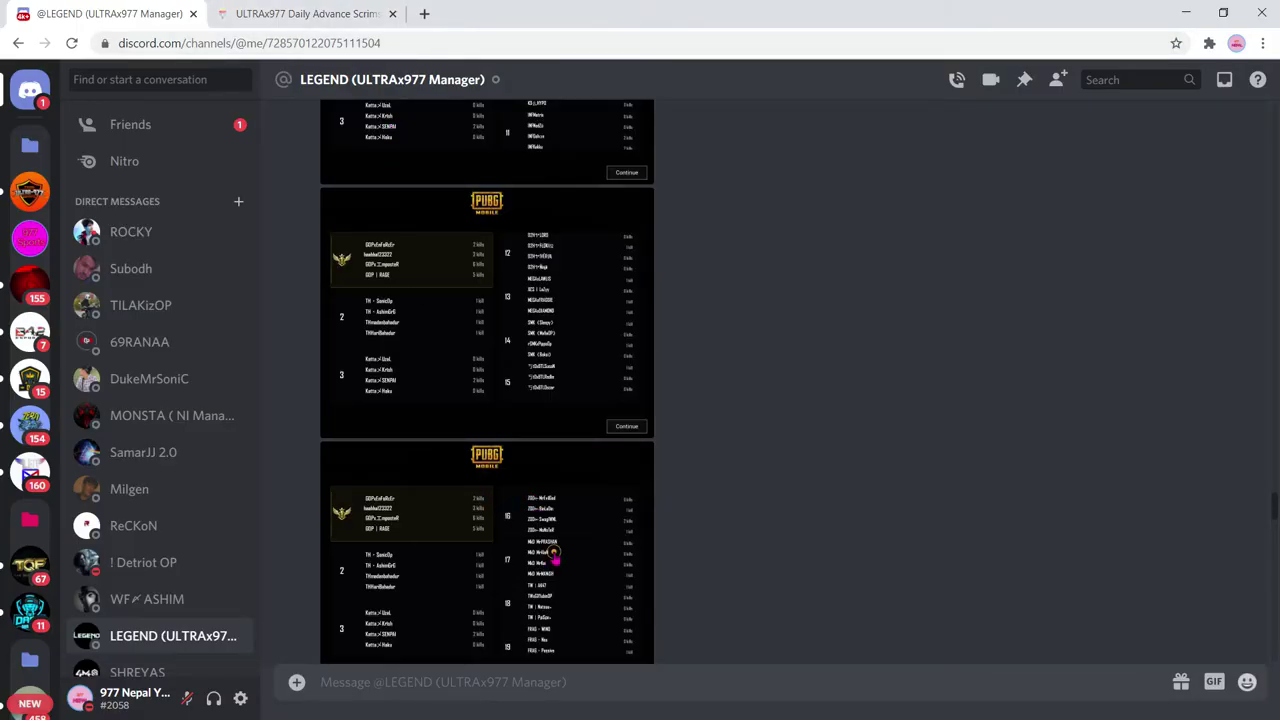
pyautogui.click(567, 538)
pyautogui.click(320, 12)
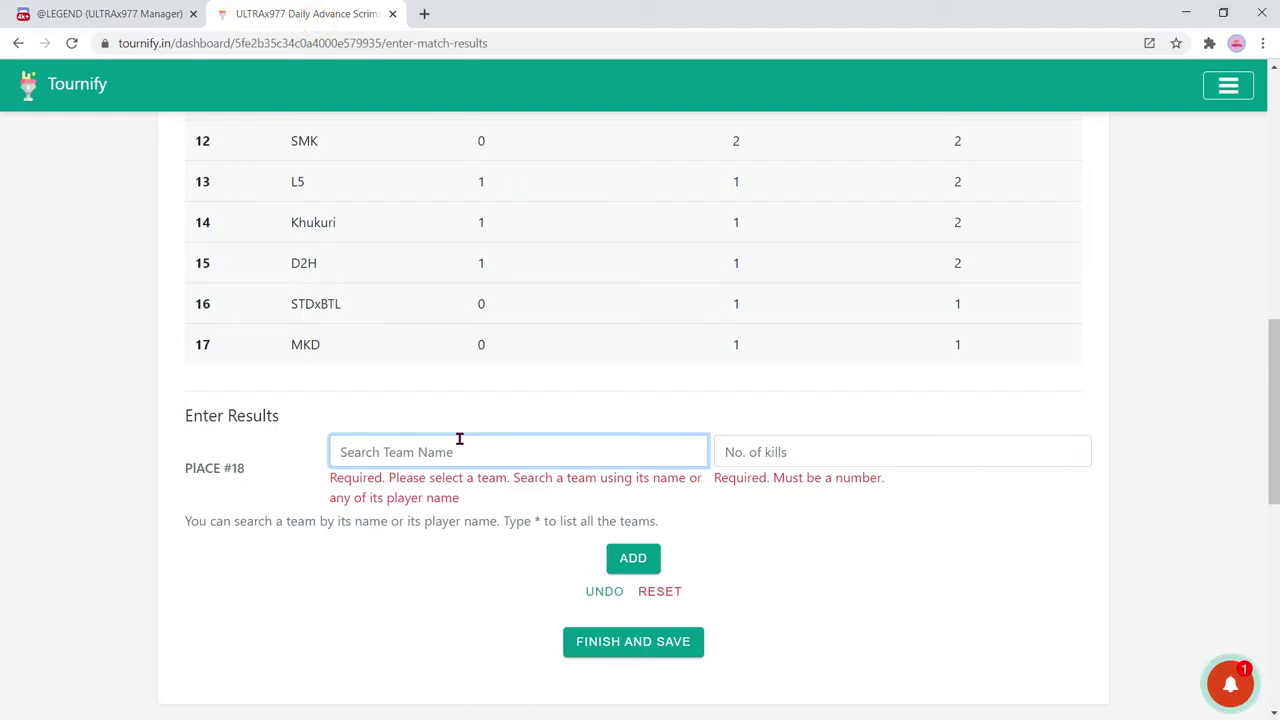
pyautogui.doubleClick(206, 344)
pyautogui.click(90, 13)
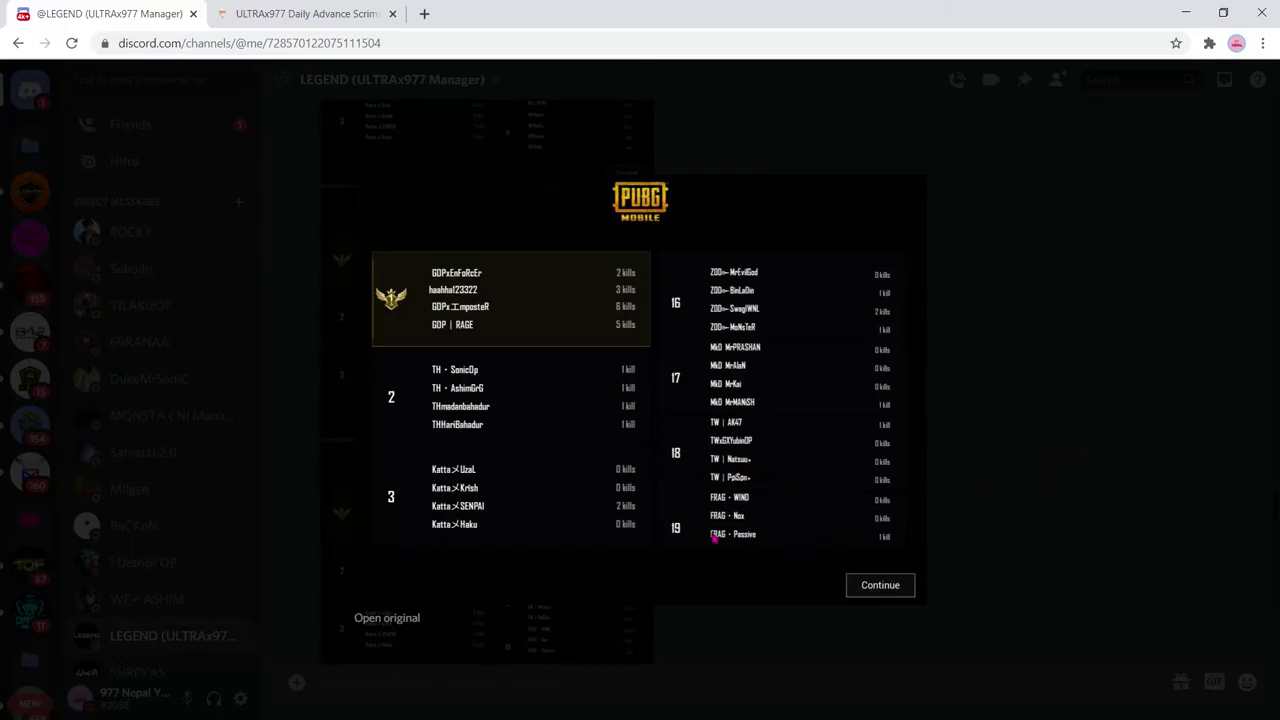
pyautogui.press('Escape')
pyautogui.click(286, 20)
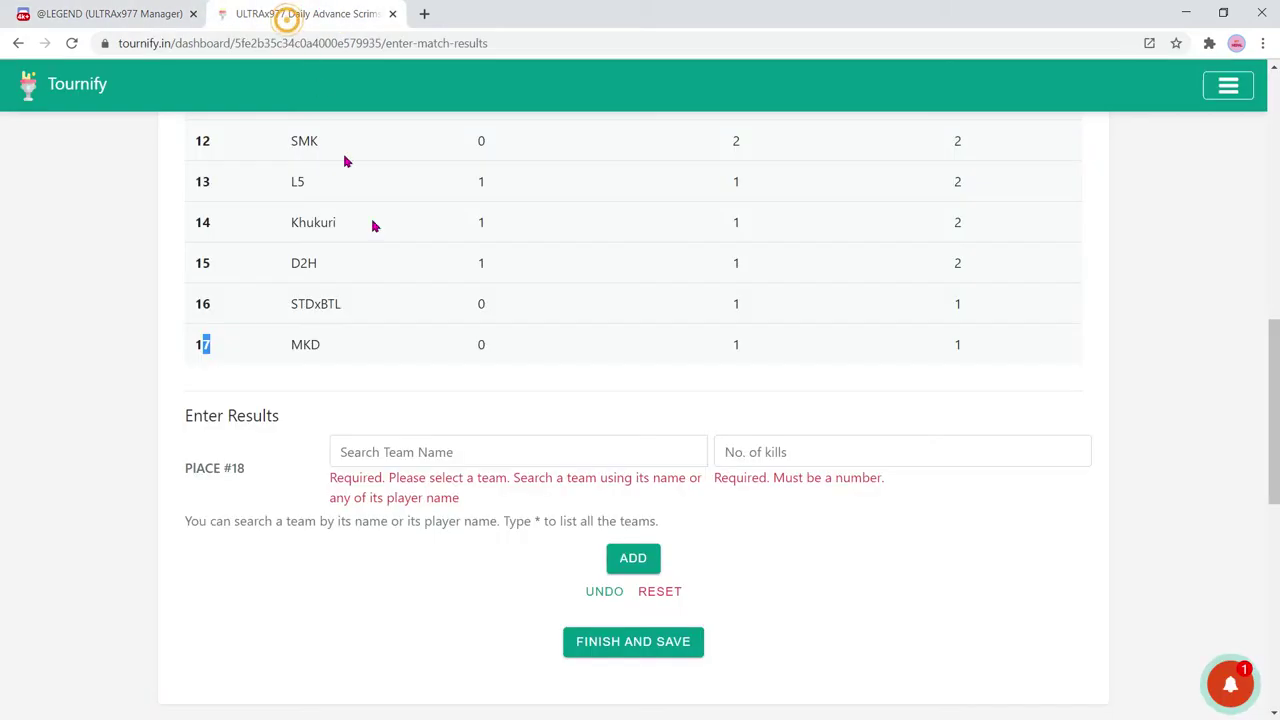
# - Add team TW with 1 kill as the place 18 result
pyautogui.click(420, 460)
pyautogui.write('tq')
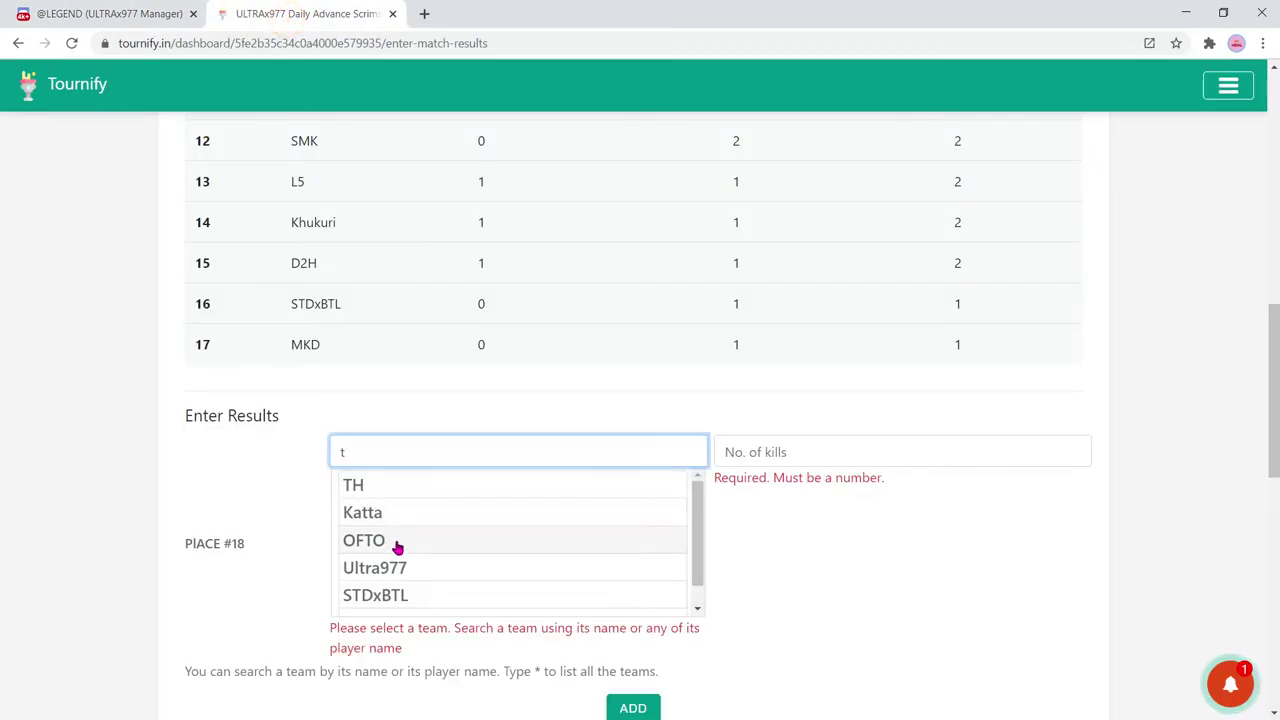
pyautogui.press('BackSpace')
pyautogui.write('w')
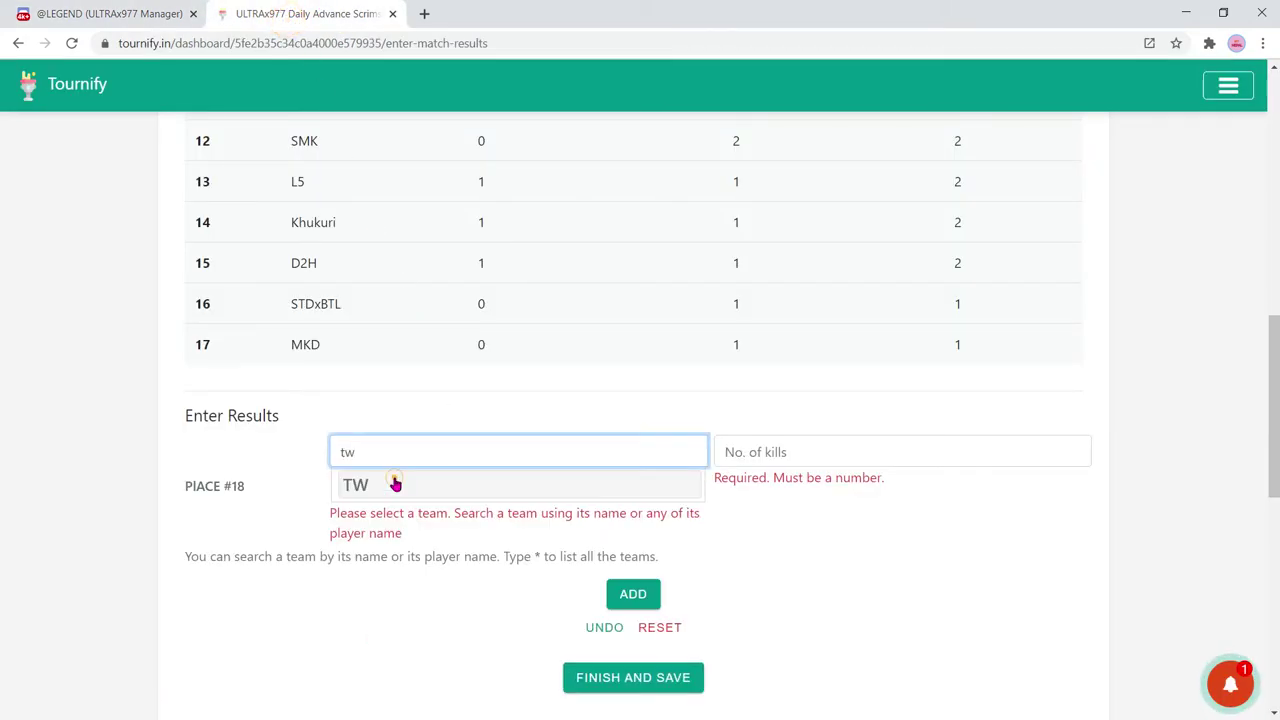
pyautogui.click(395, 484)
pyautogui.click(757, 450)
pyautogui.write('1')
pyautogui.click(636, 513)
# - Add team FRAG with 1 kill as the place 19 result
pyautogui.click(437, 486)
pyautogui.write('fra')
pyautogui.click(388, 520)
pyautogui.click(815, 492)
pyautogui.write('1')
pyautogui.click(622, 555)
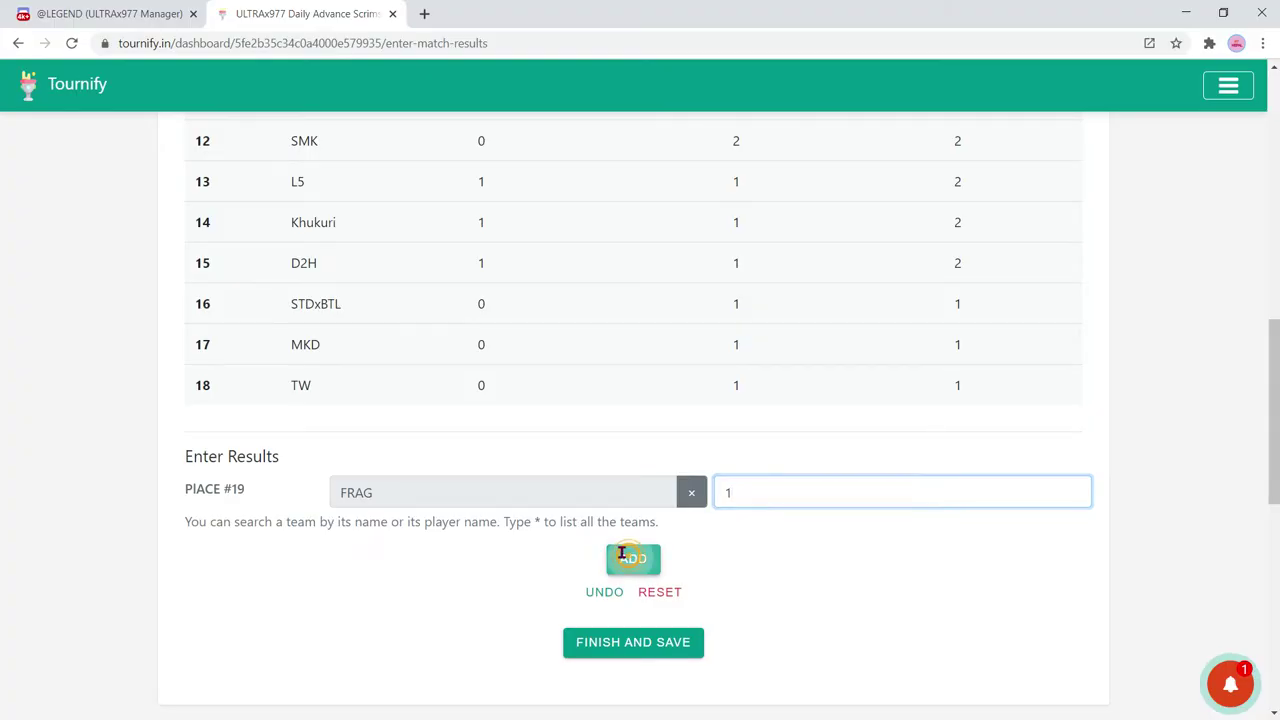
# - Open the Discord result screenshot for places 18 to 21 and add team SGX with 2 kills as place 20 in Tournify
pyautogui.click(100, 13)
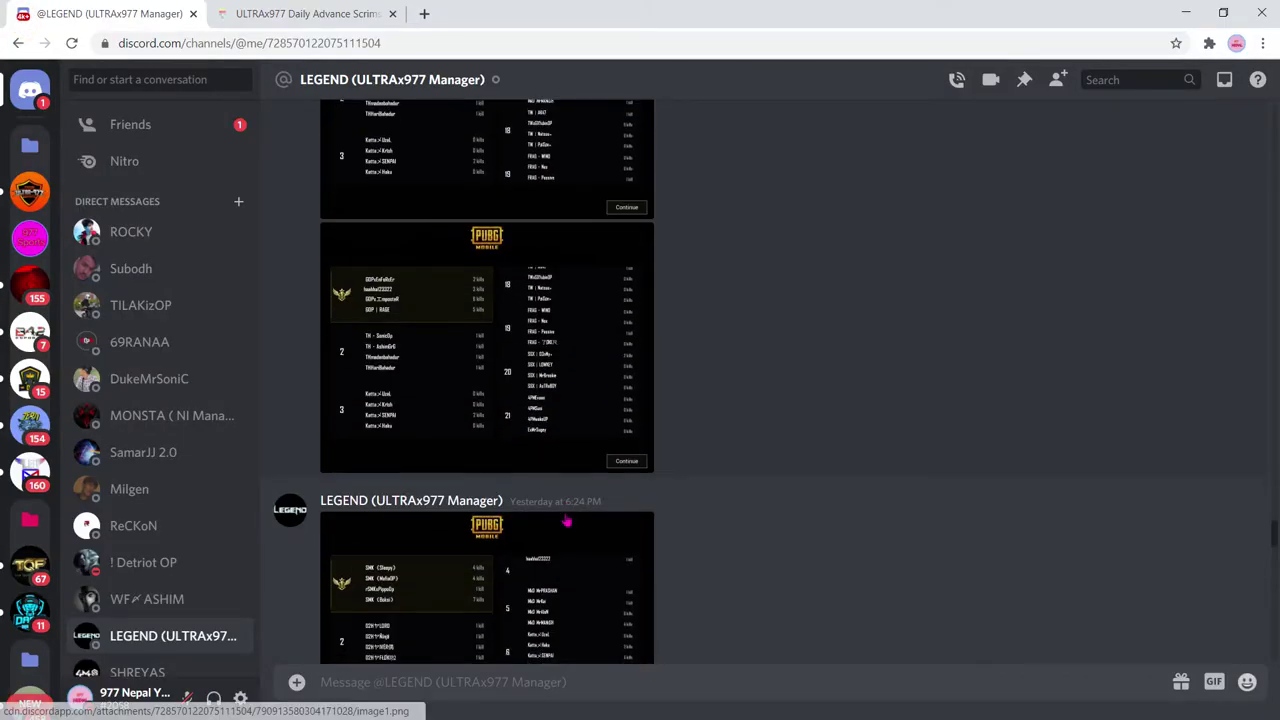
pyautogui.click(541, 280)
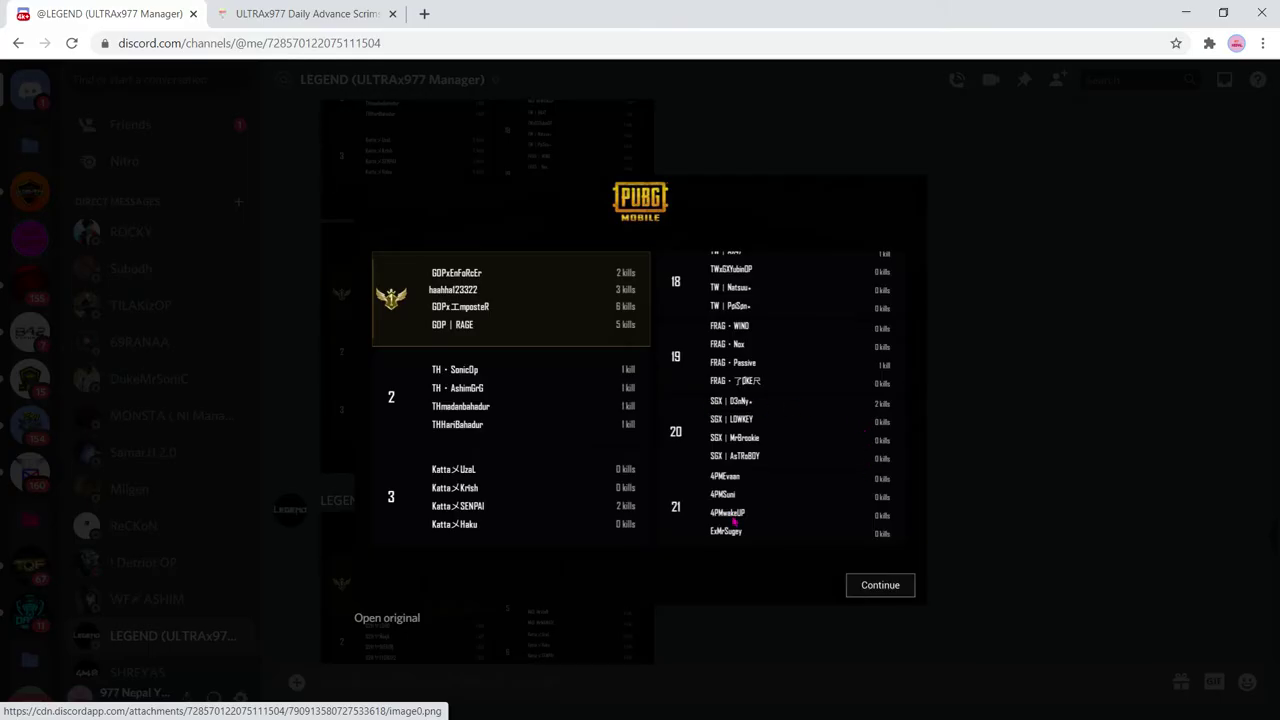
pyautogui.click(485, 535)
pyautogui.write('s')
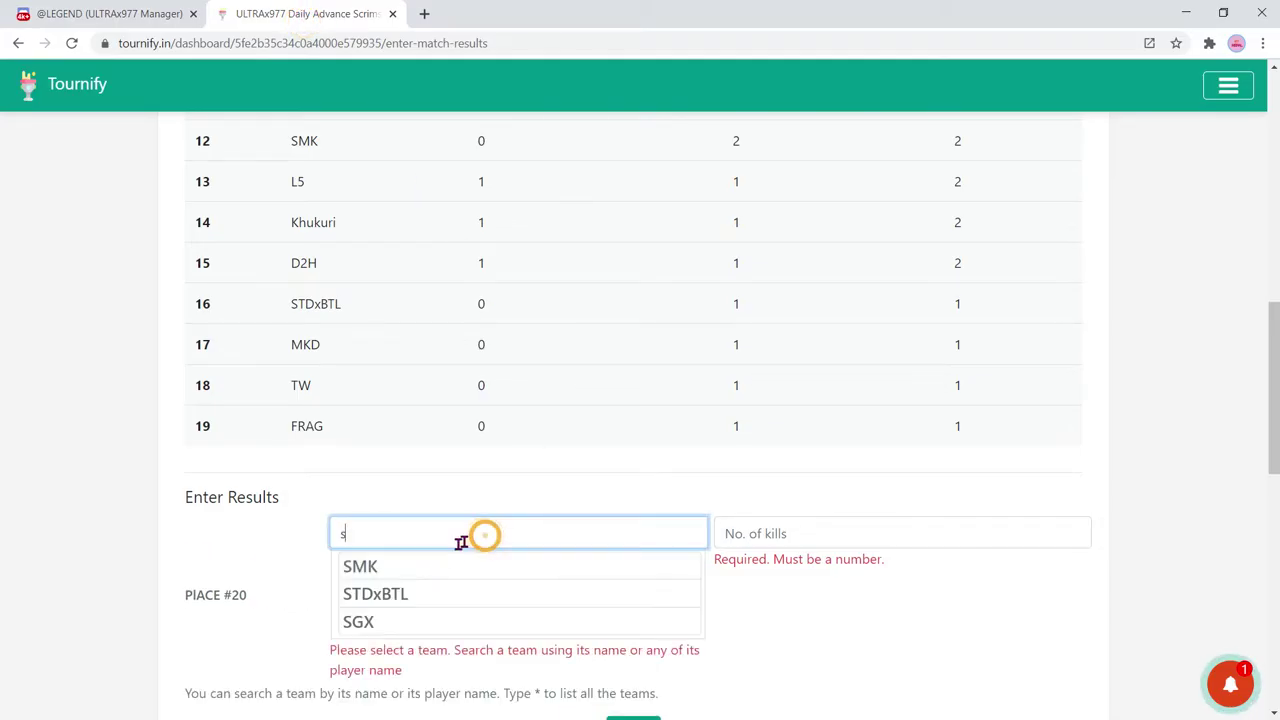
pyautogui.click(430, 620)
pyautogui.click(848, 530)
pyautogui.write('2')
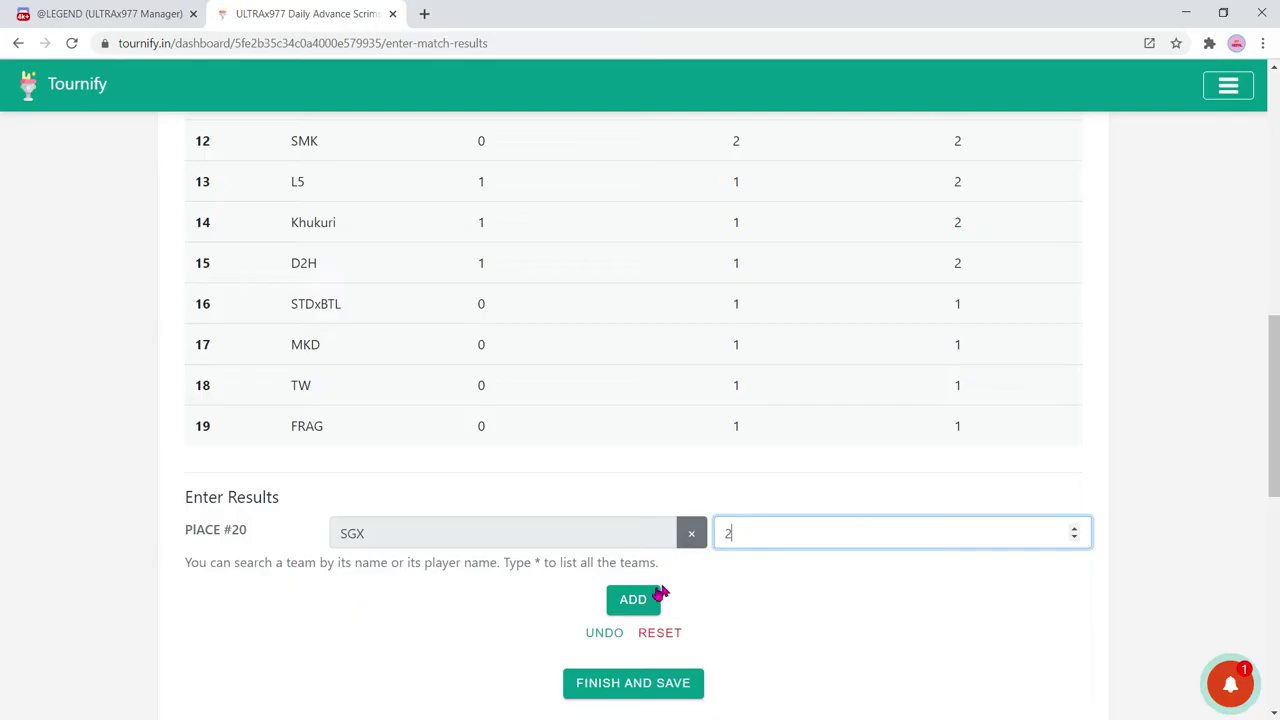
pyautogui.click(635, 618)
# - Add team 4PM with 0 kills as the place 21 result, and finish and save the match results
pyautogui.click(493, 574)
pyautogui.write('4')
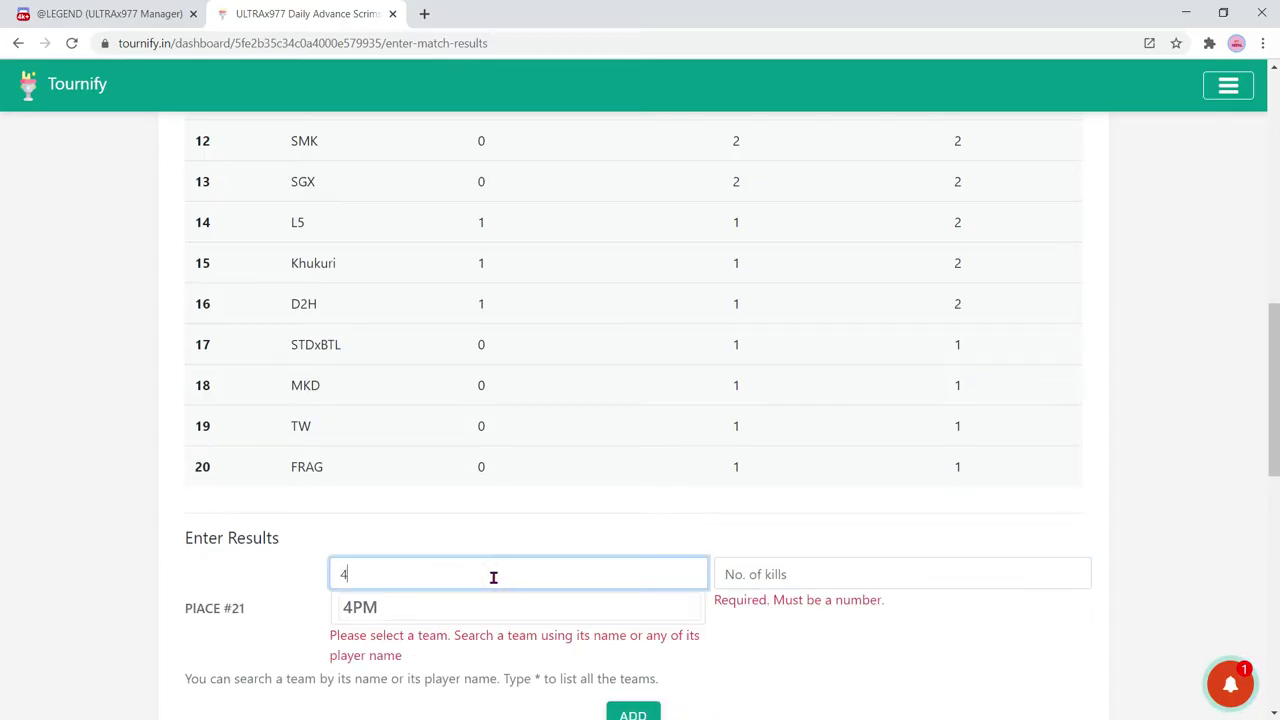
pyautogui.click(449, 609)
pyautogui.click(808, 572)
pyautogui.click(640, 658)
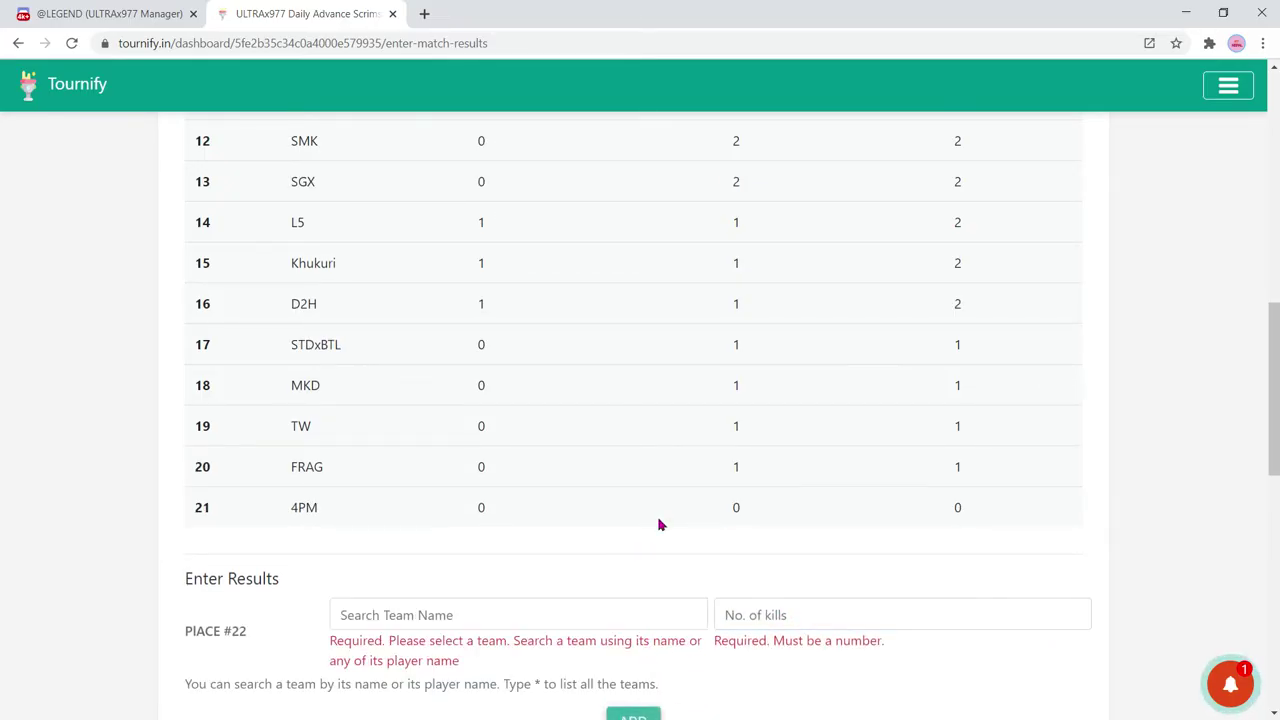
pyautogui.moveTo(1274, 365); pyautogui.dragTo(1252, 471)
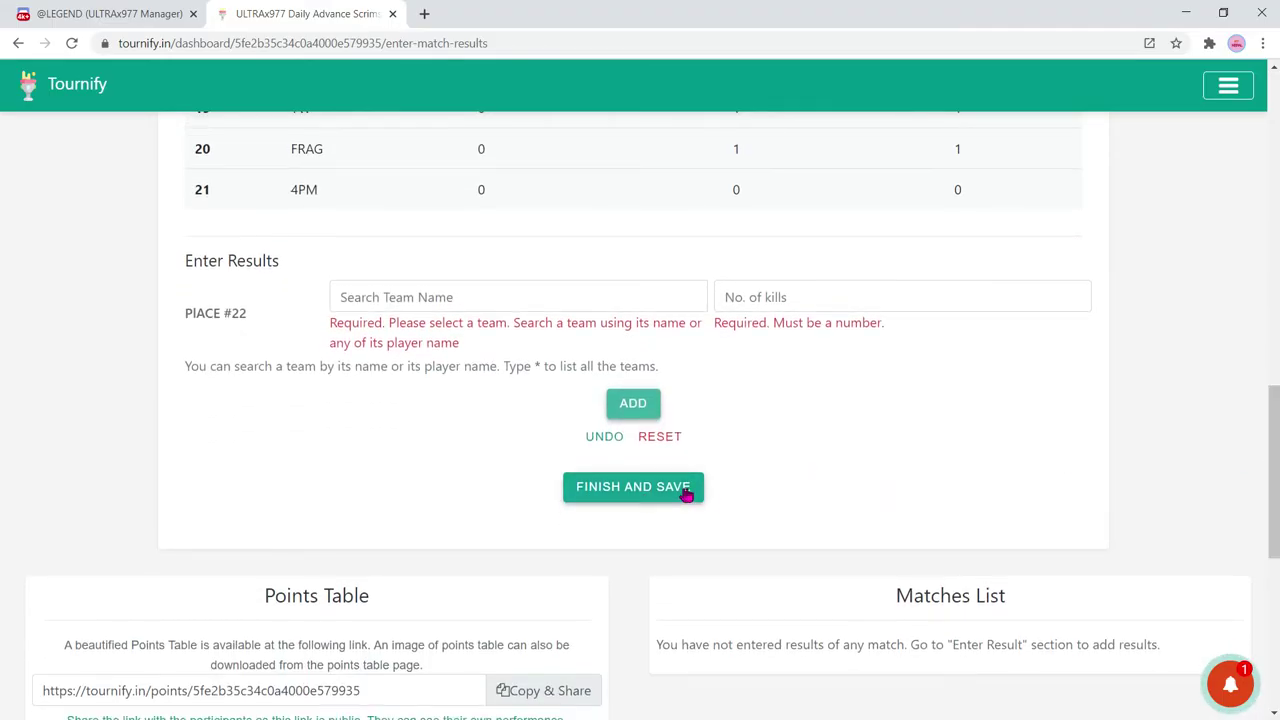
pyautogui.click(629, 497)
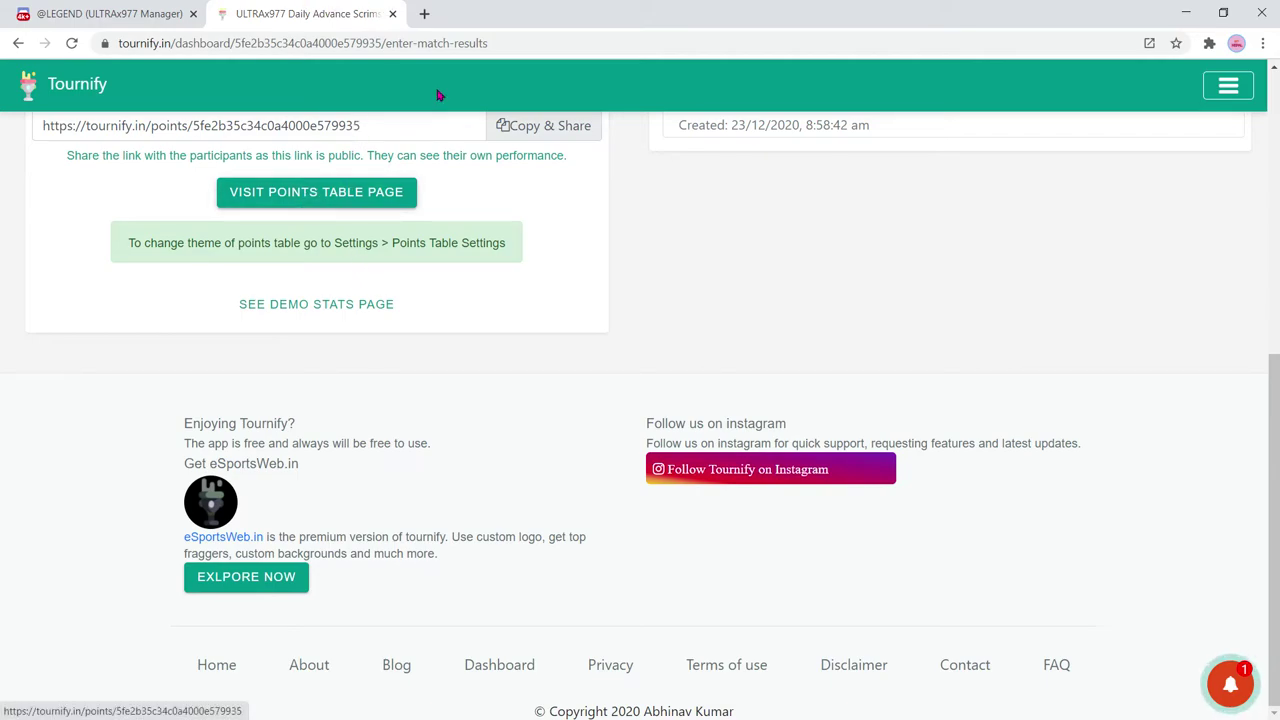
# - Open the tournament's points table page and examine the overall standings
pyautogui.click(323, 195)
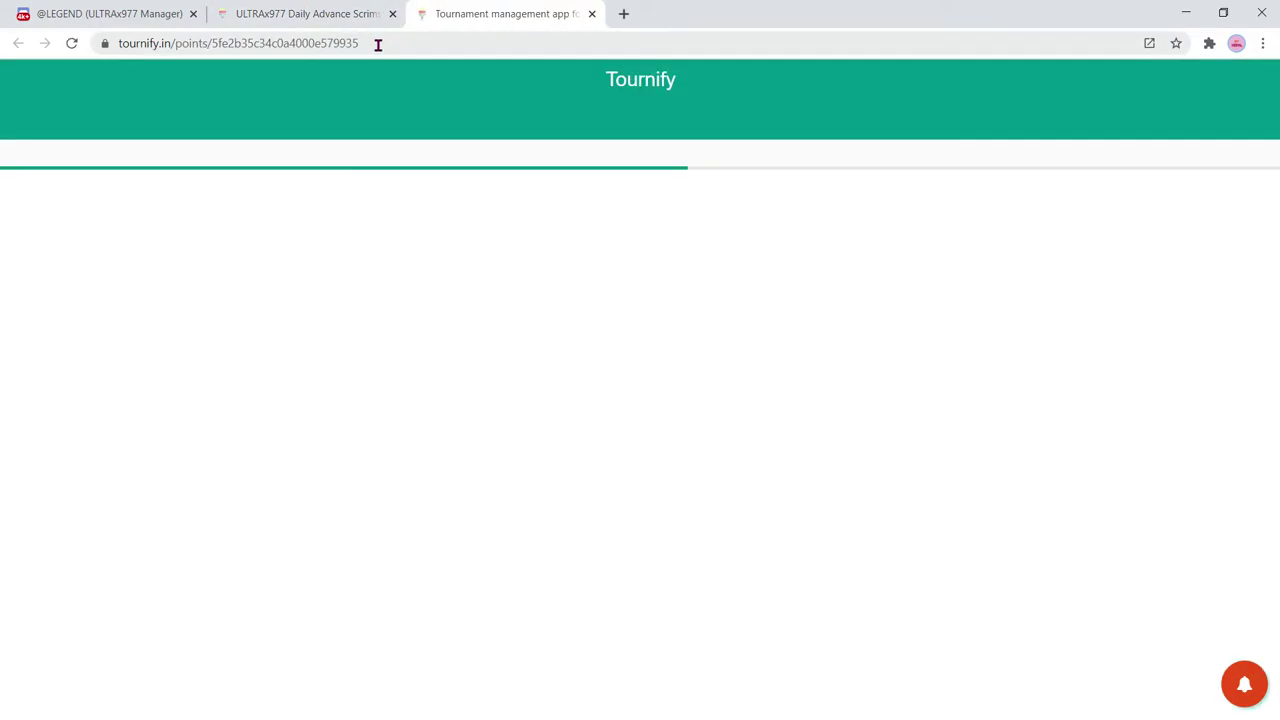
pyautogui.moveTo(377, 43); pyautogui.dragTo(108, 33)
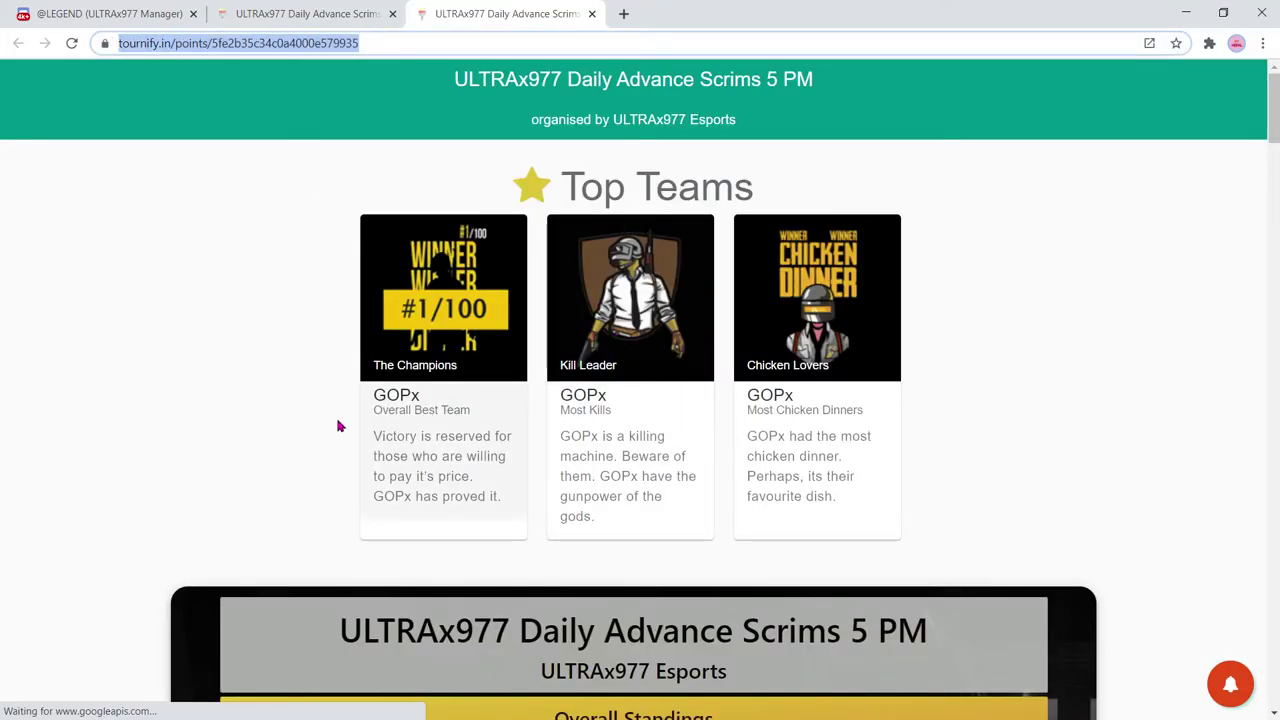
pyautogui.scroll(-5, 477, 437)
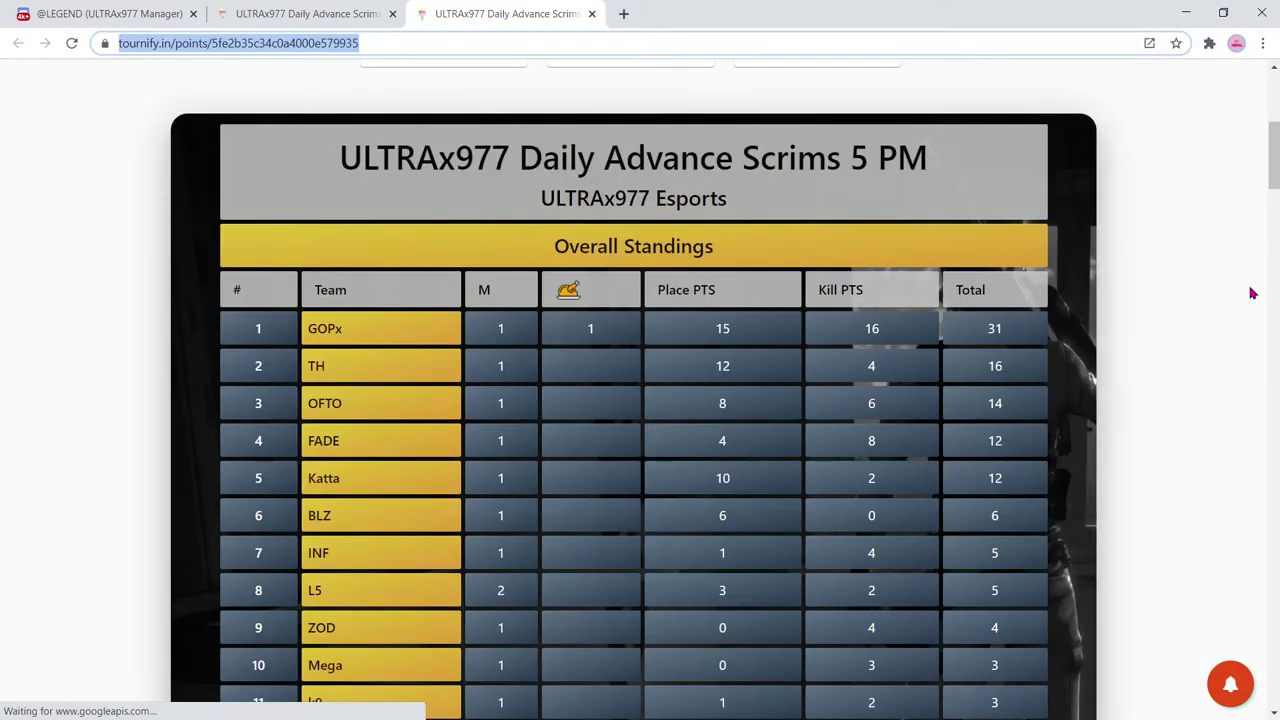
pyautogui.click(1, 167)
pyautogui.scroll(-2, 1, 175)
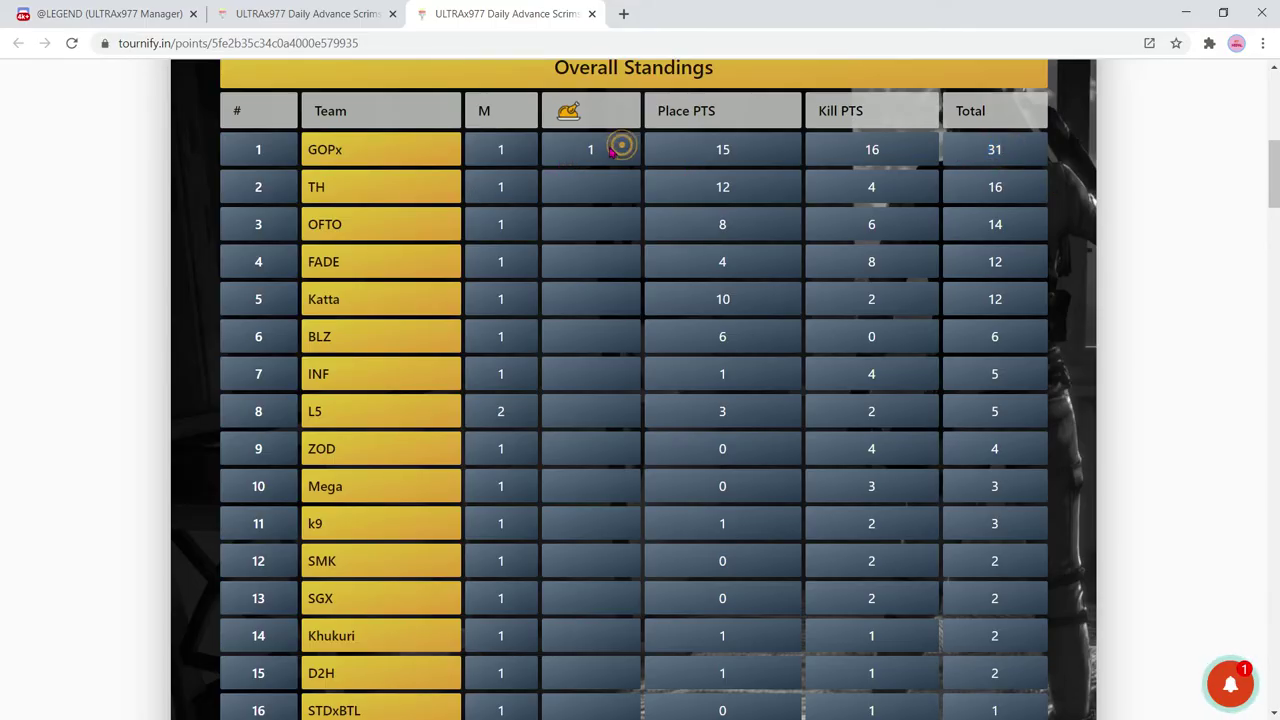
# - Examine the tournament title, organiser name and Overall Standings heading above the points table
pyautogui.scroll(5, 575, 151)
pyautogui.moveTo(336, 452); pyautogui.dragTo(924, 455)
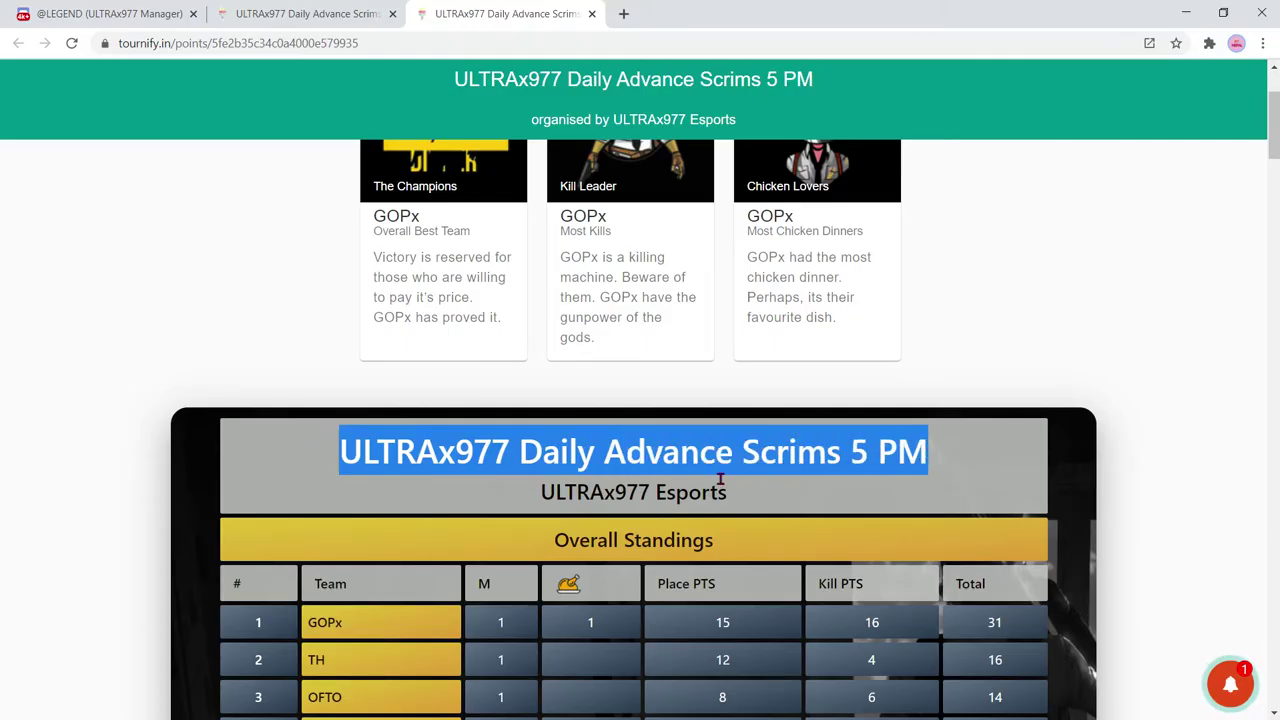
pyautogui.moveTo(728, 493); pyautogui.dragTo(543, 493)
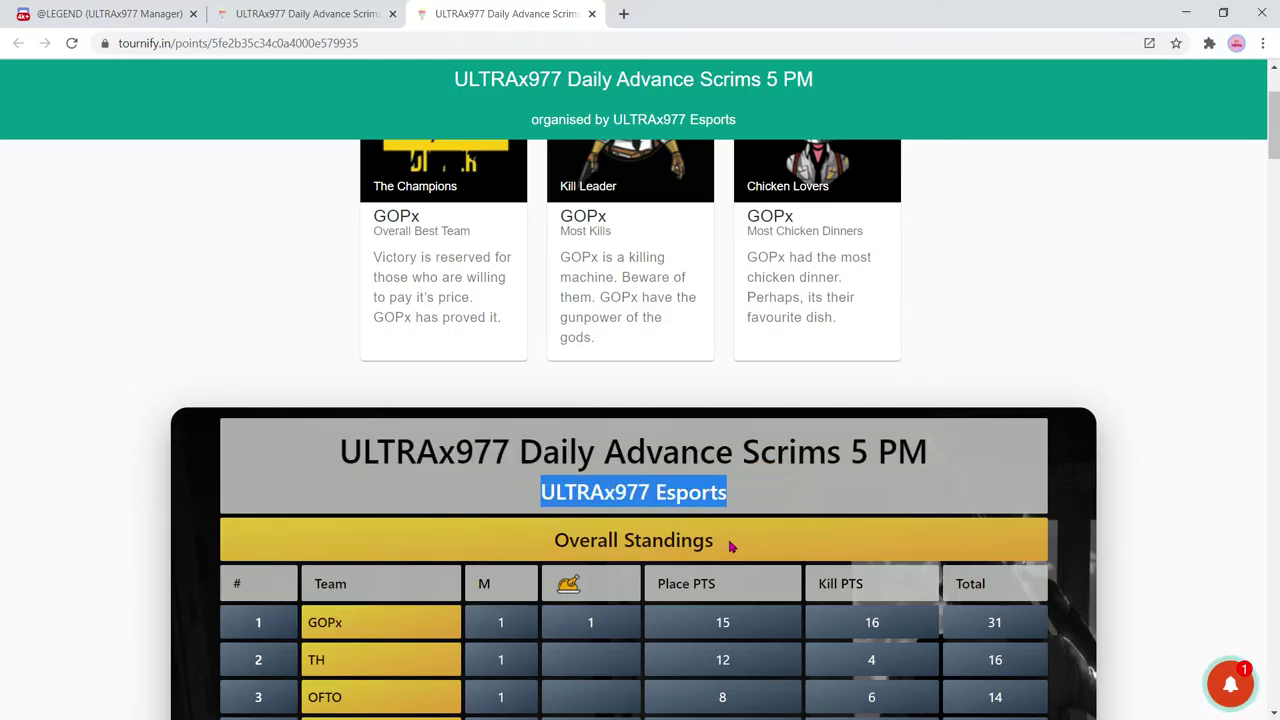
pyautogui.moveTo(731, 546); pyautogui.dragTo(564, 540)
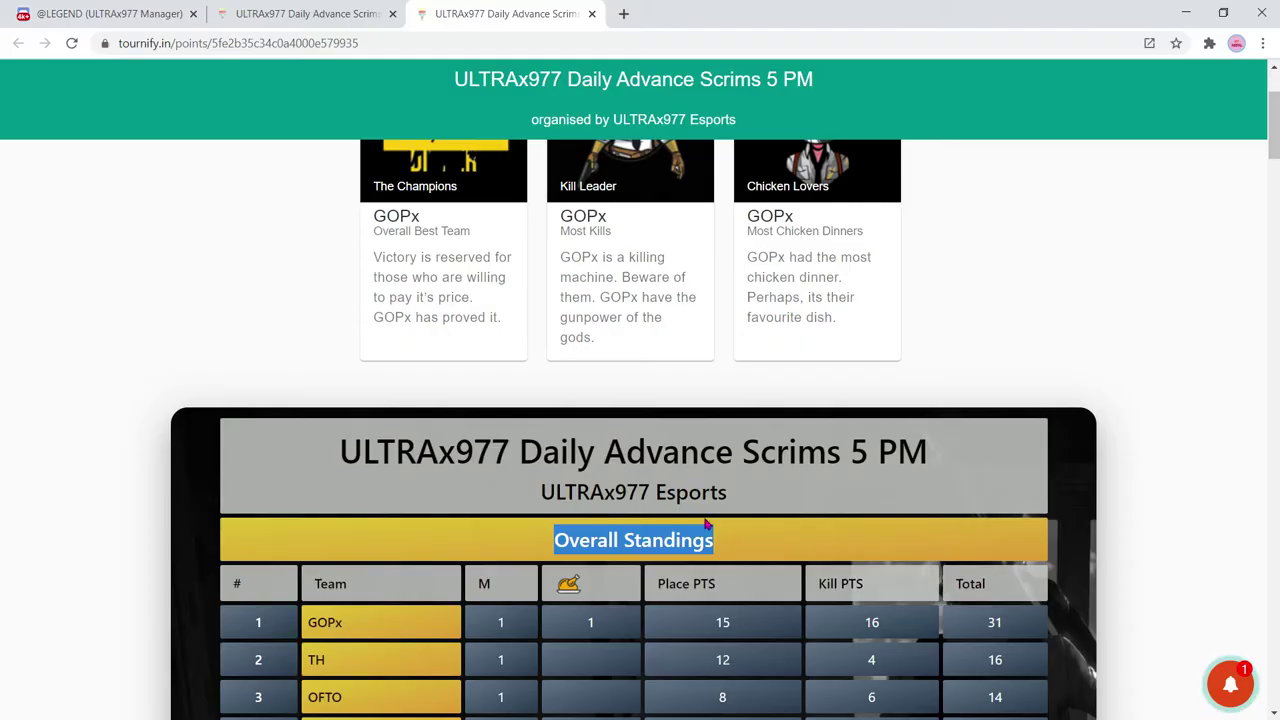
pyautogui.click(323, 13)
pyautogui.click(528, 13)
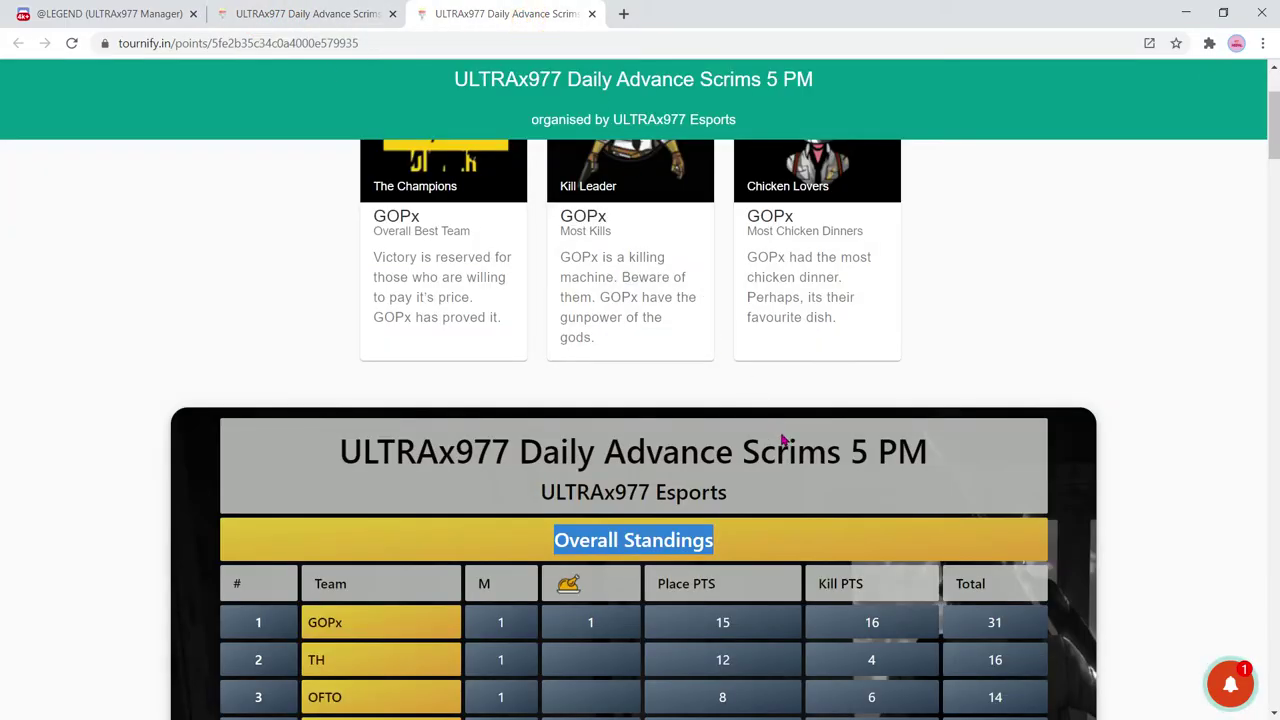
# - Review the Overall Standings rows for every team, including matches played, place points, kill points and totals
pyautogui.scroll(-20, 784, 440)
pyautogui.scroll(20, 863, 479)
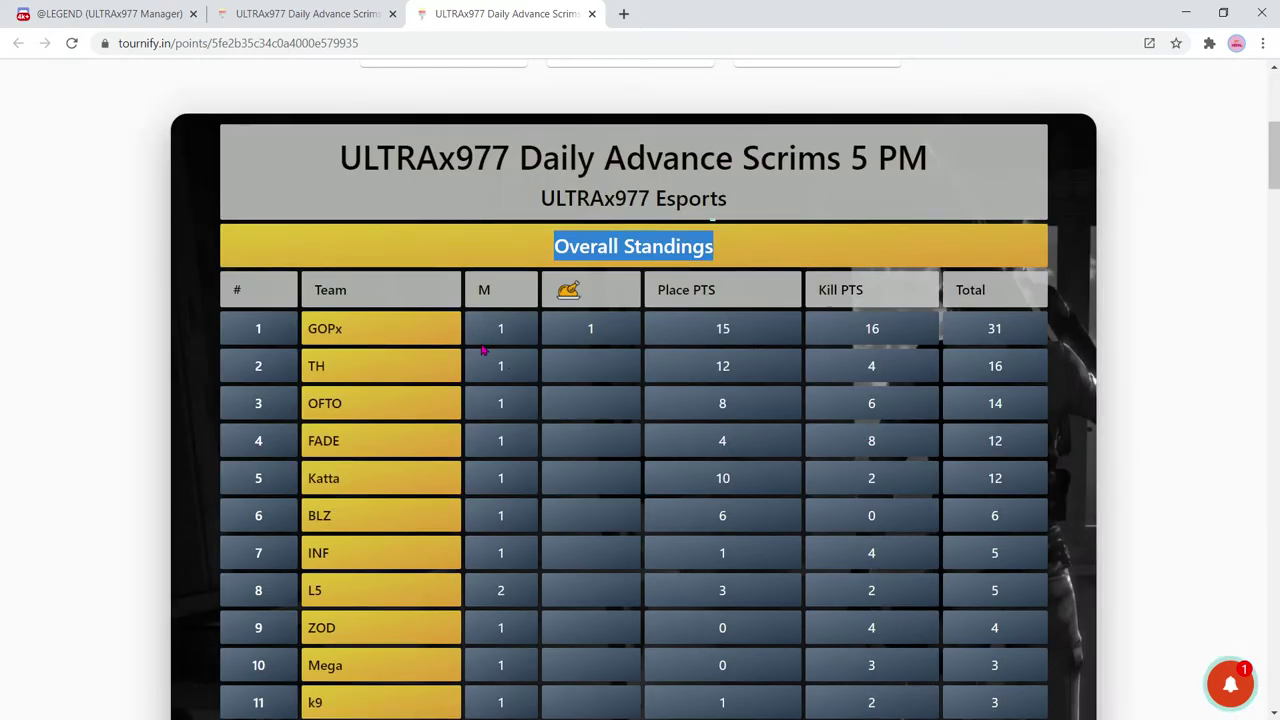
pyautogui.moveTo(484, 330); pyautogui.dragTo(520, 628)
pyautogui.scroll(-5, 700, 534)
pyautogui.scroll(9, 670, 514)
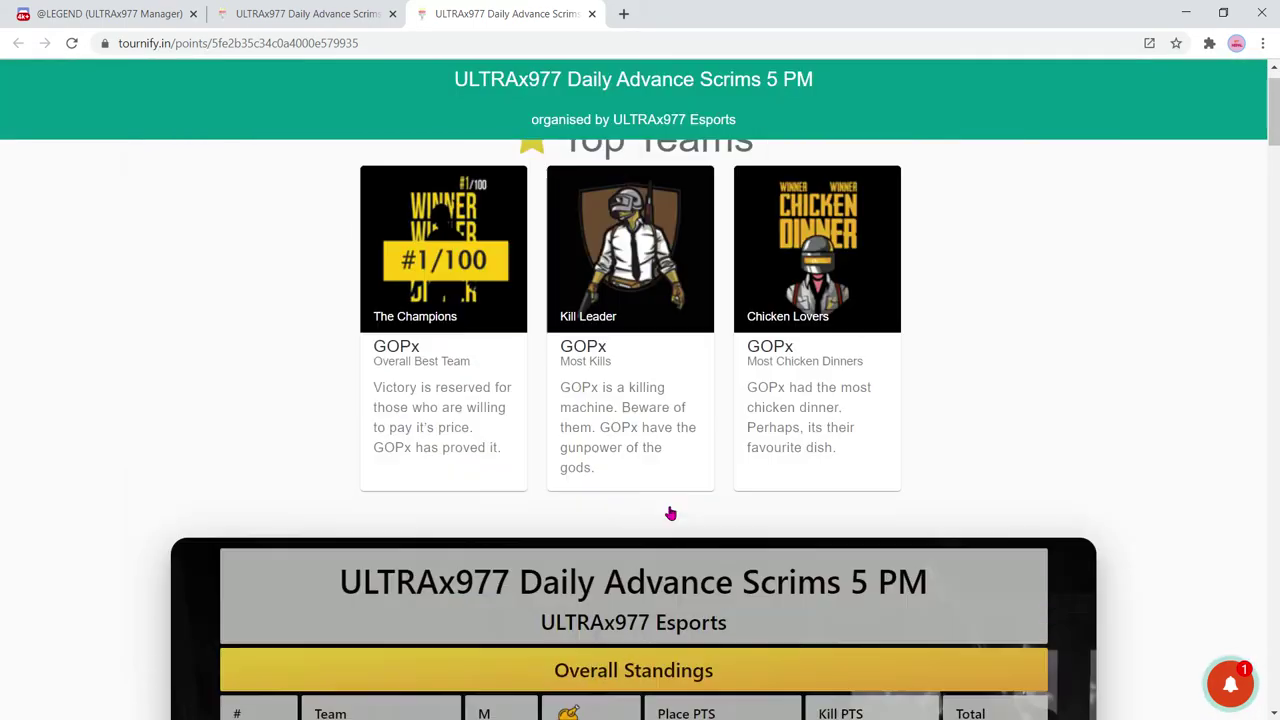
pyautogui.scroll(-5, 690, 510)
pyautogui.click(670, 408)
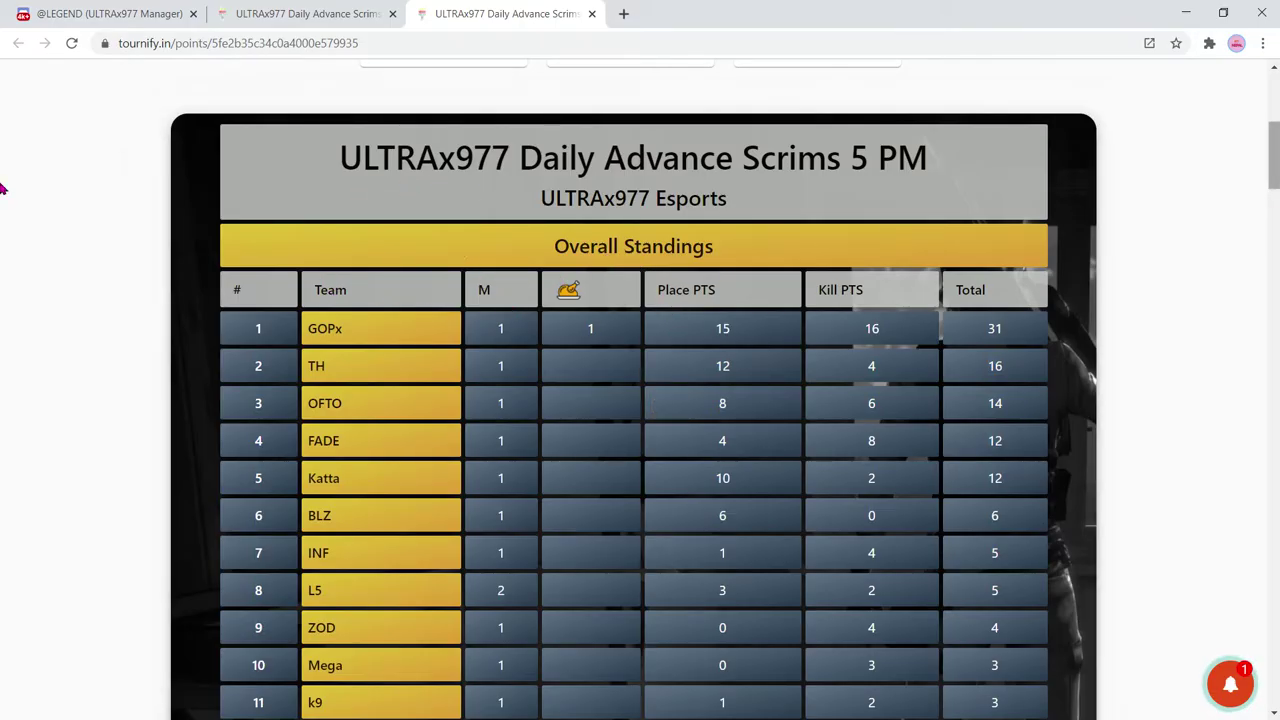
pyautogui.scroll(-1, 2, 186)
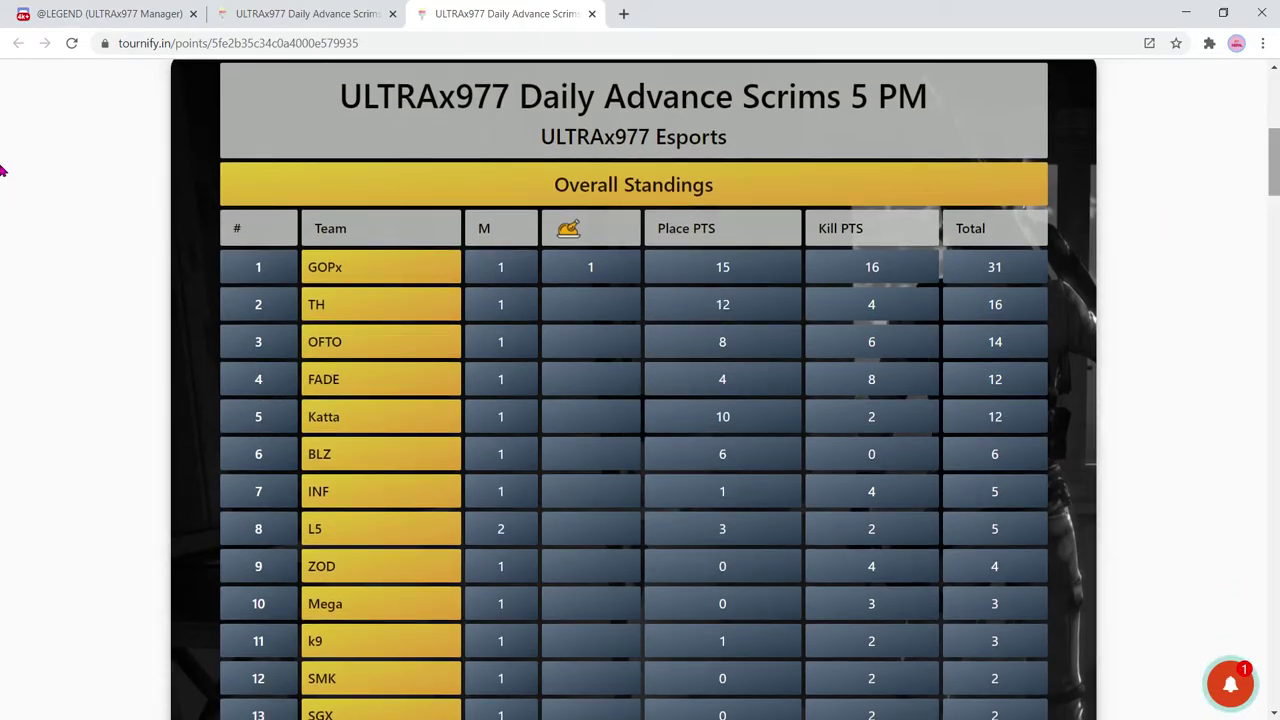
pyautogui.scroll(3, 3, 165)
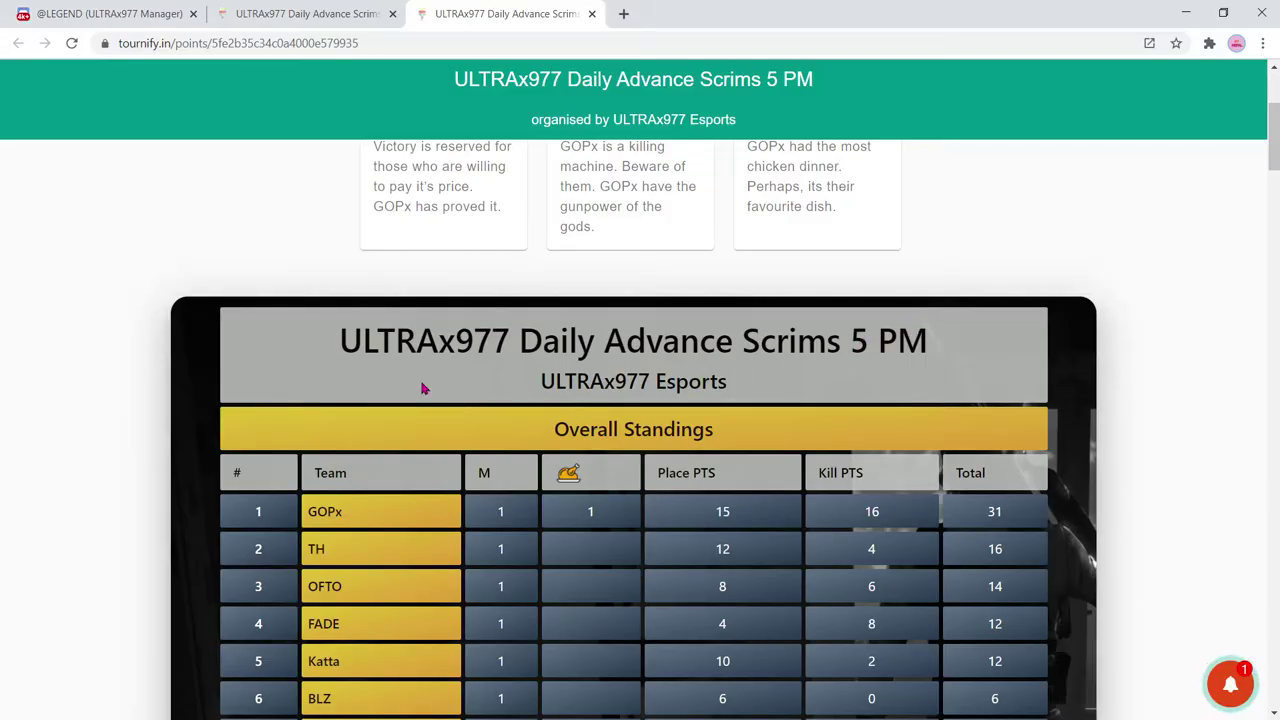
pyautogui.scroll(-5, 614, 390)
pyautogui.scroll(3, 3, 180)
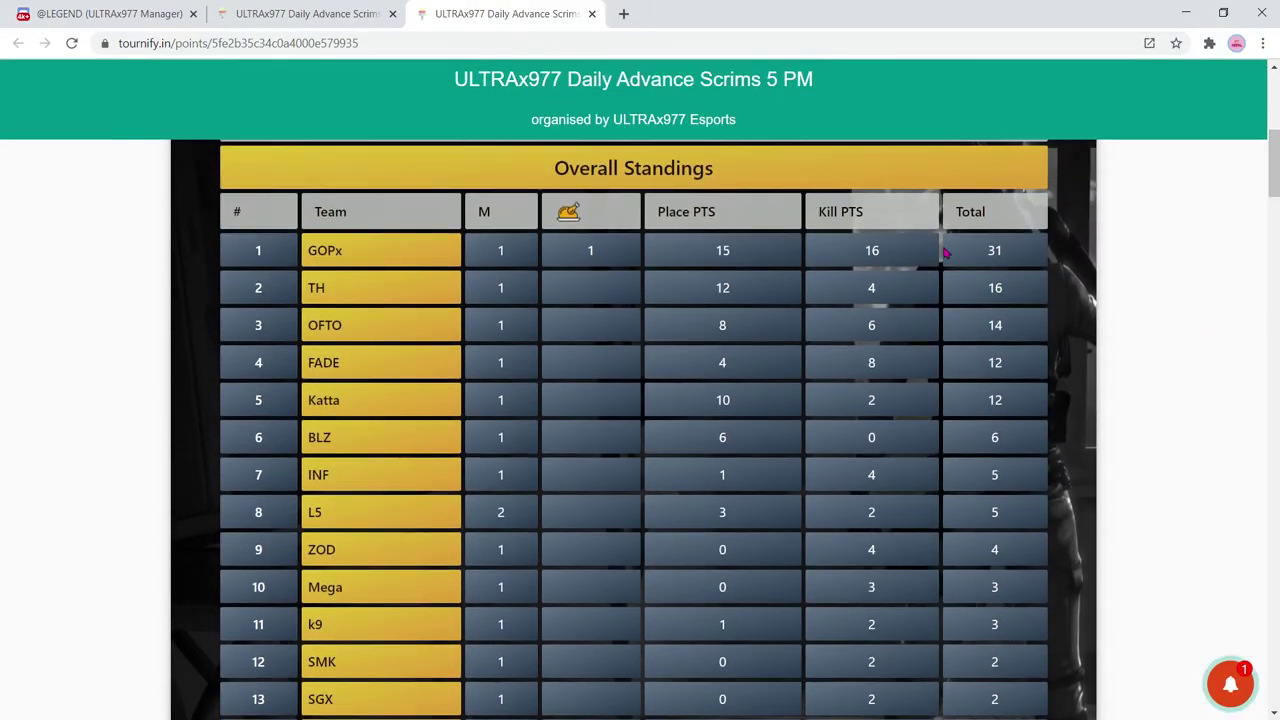
pyautogui.scroll(5, 571, 363)
pyautogui.scroll(-5, 700, 400)
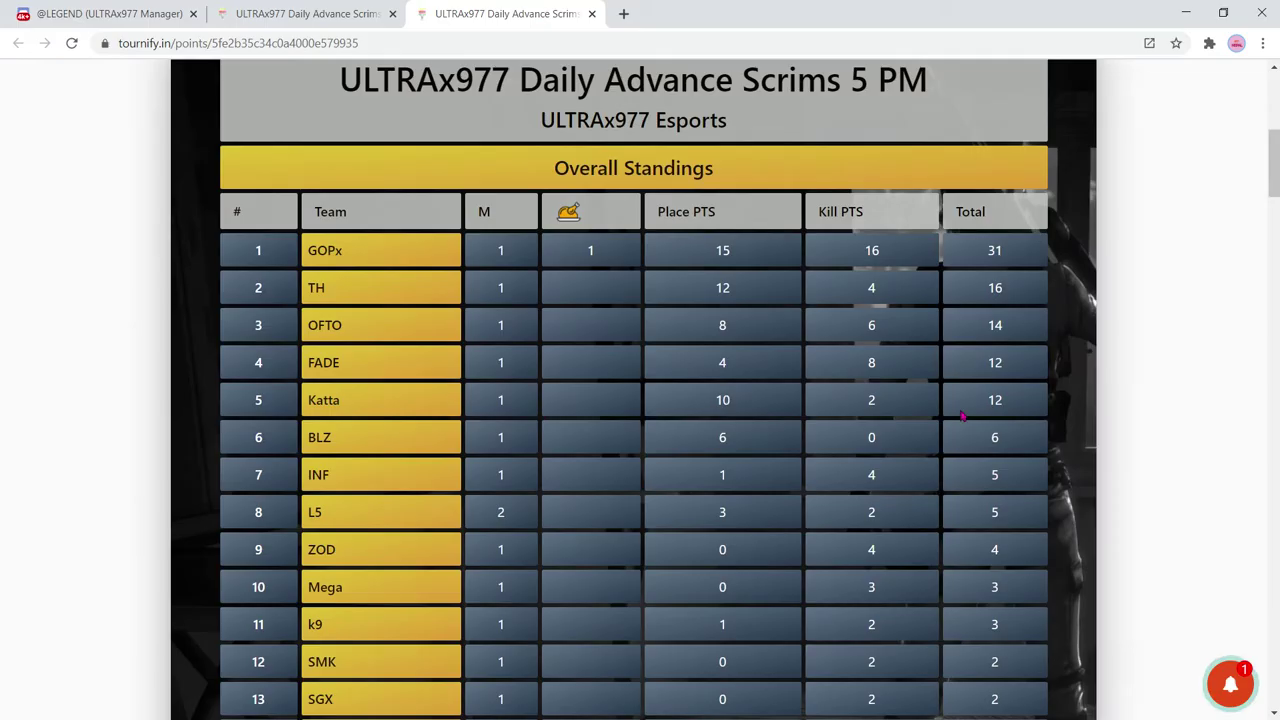
pyautogui.scroll(1, 3, 177)
pyautogui.tripleClick(276, 177)
pyautogui.moveTo(468, 256); pyautogui.dragTo(742, 542)
pyautogui.scroll(-5, 737, 539)
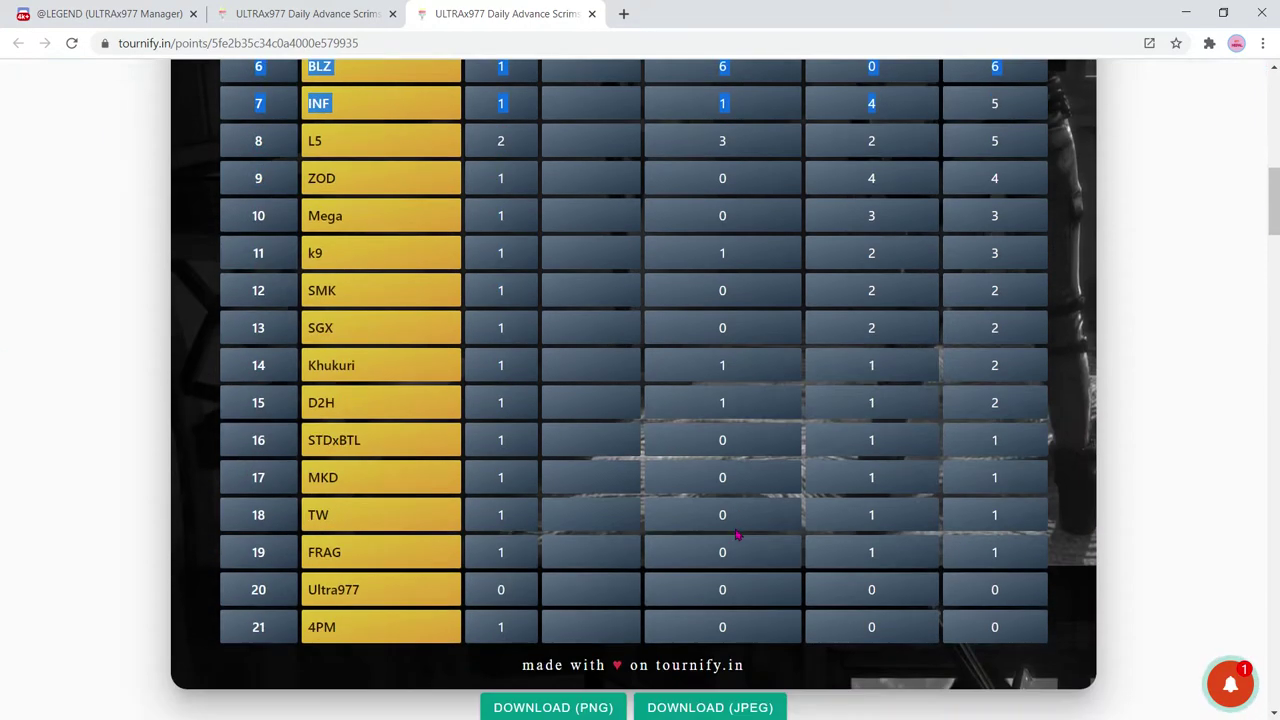
pyautogui.scroll(8, 737, 539)
# - Examine the per-match charts and the Match Stats table, and open its match selection list
pyautogui.scroll(-15, 737, 440)
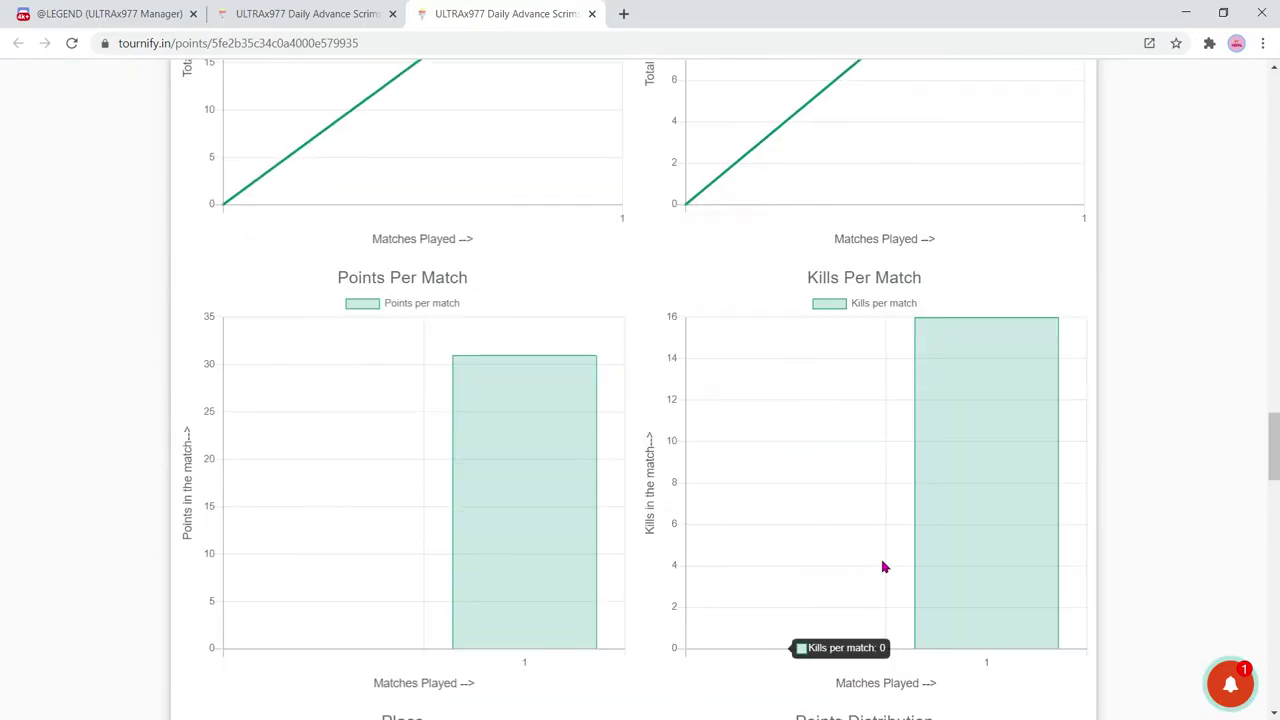
pyautogui.scroll(-9, 873, 567)
pyautogui.scroll(-5, 757, 477)
pyautogui.scroll(-5, 809, 466)
pyautogui.scroll(5, 1262, 502)
pyautogui.scroll(8, 2, 580)
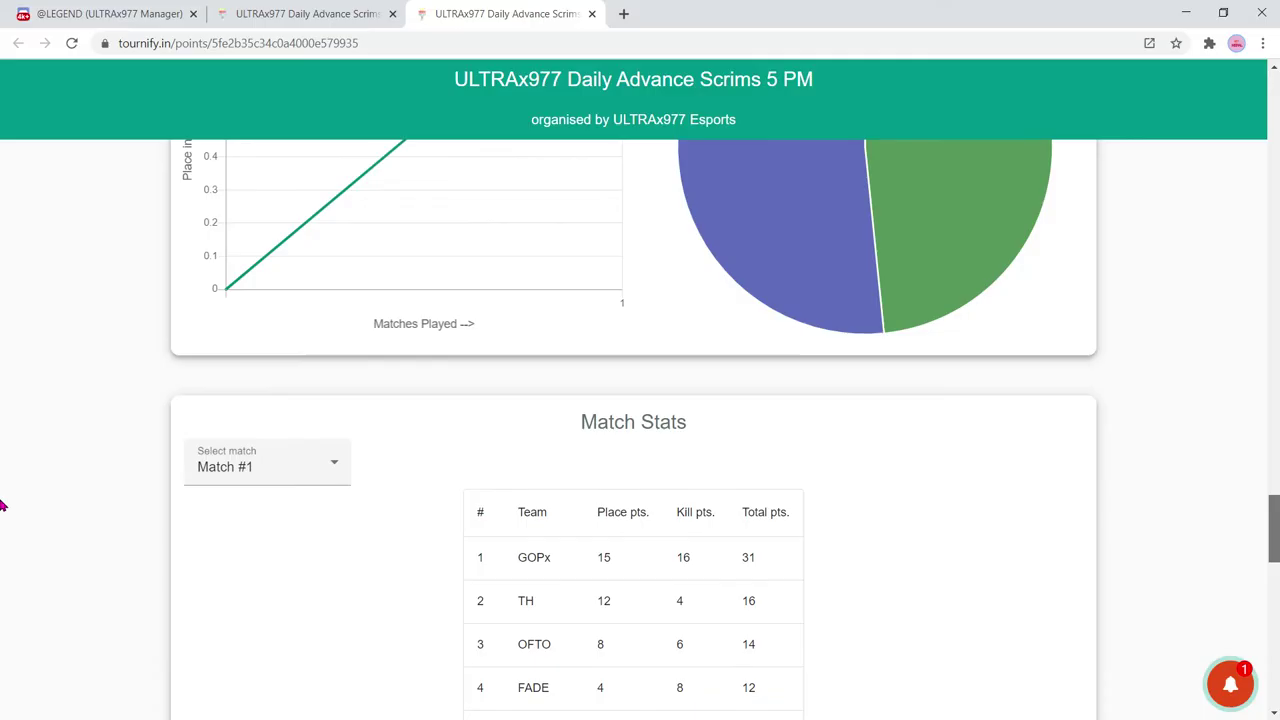
pyautogui.click(285, 626)
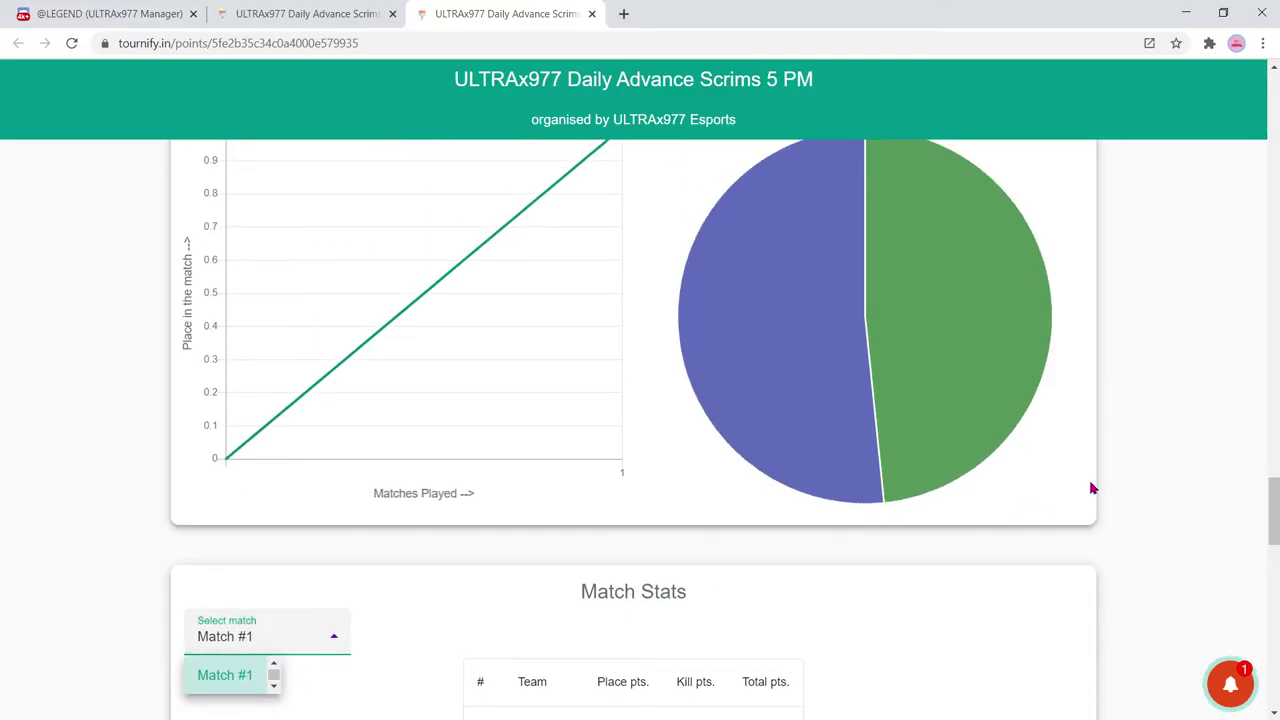
pyautogui.scroll(-10, 2, 520)
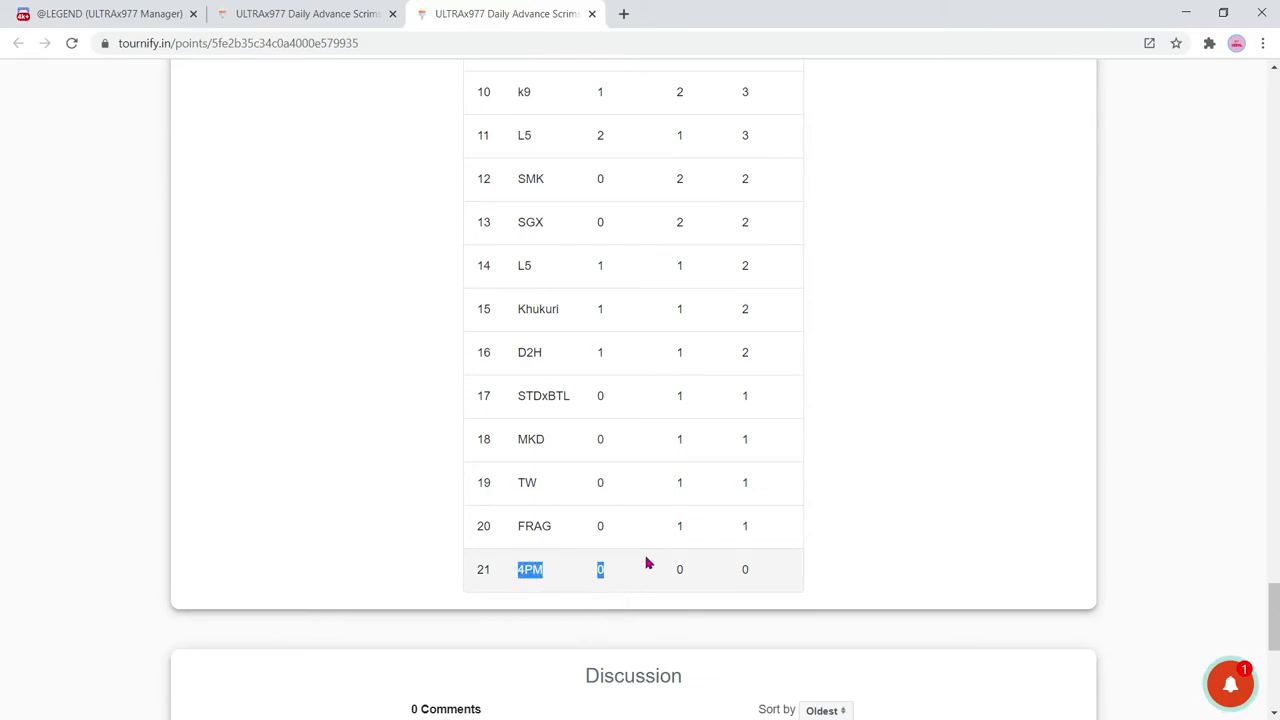
pyautogui.scroll(-5, 646, 563)
pyautogui.scroll(20, 656, 560)
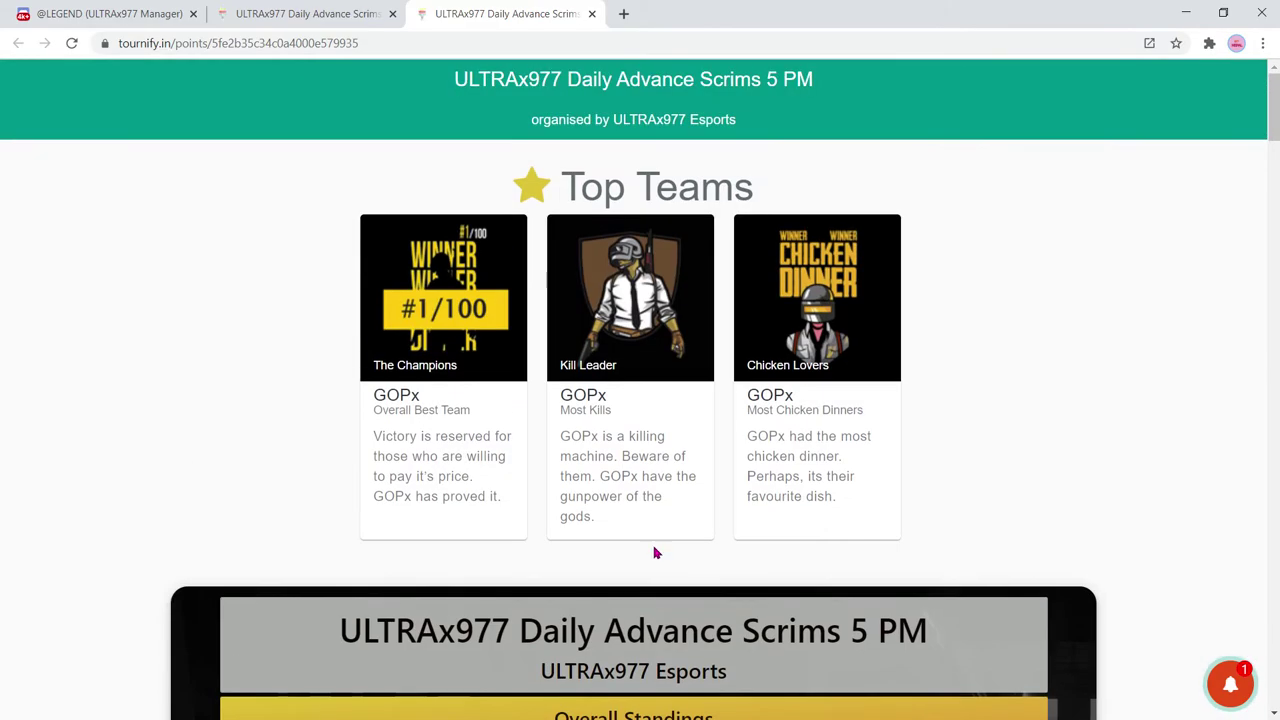
# - Examine the Kill Leaders and Top Scoring Teams charts with their ranking tables
pyautogui.scroll(-8, 656, 556)
pyautogui.scroll(-5, 656, 553)
pyautogui.scroll(1, 651, 551)
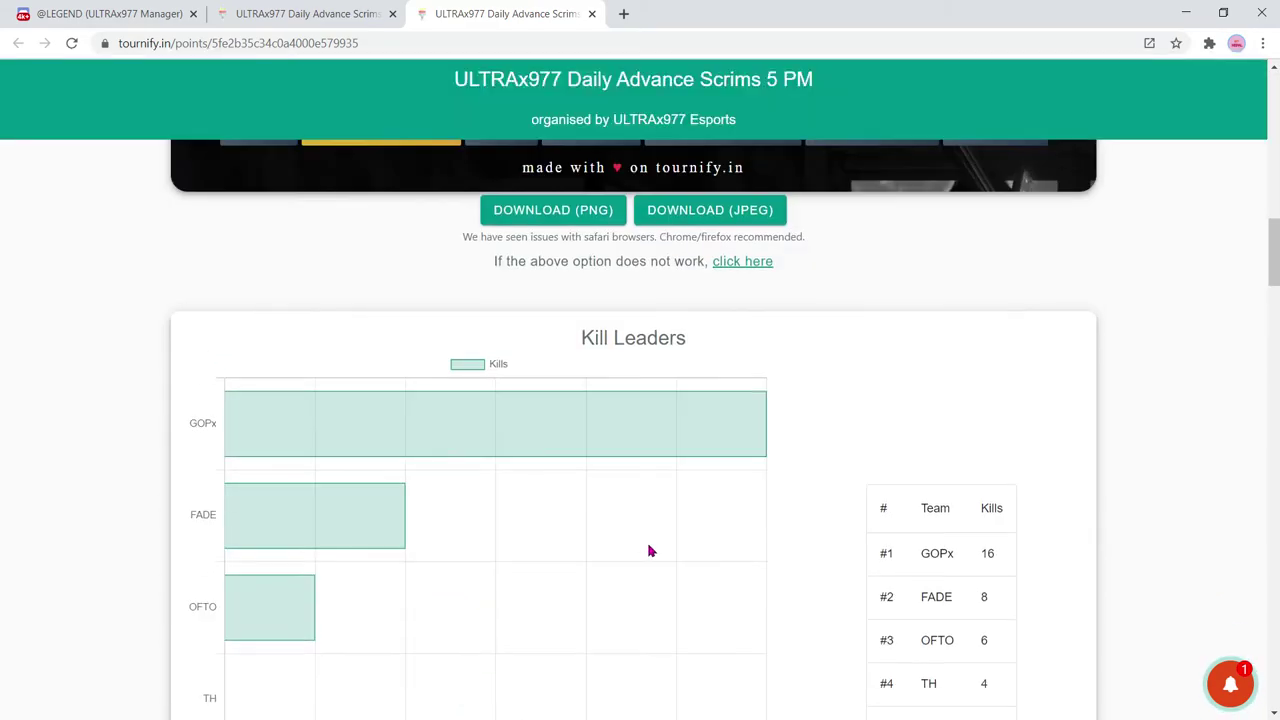
pyautogui.moveTo(1274, 272); pyautogui.dragTo(1274, 298)
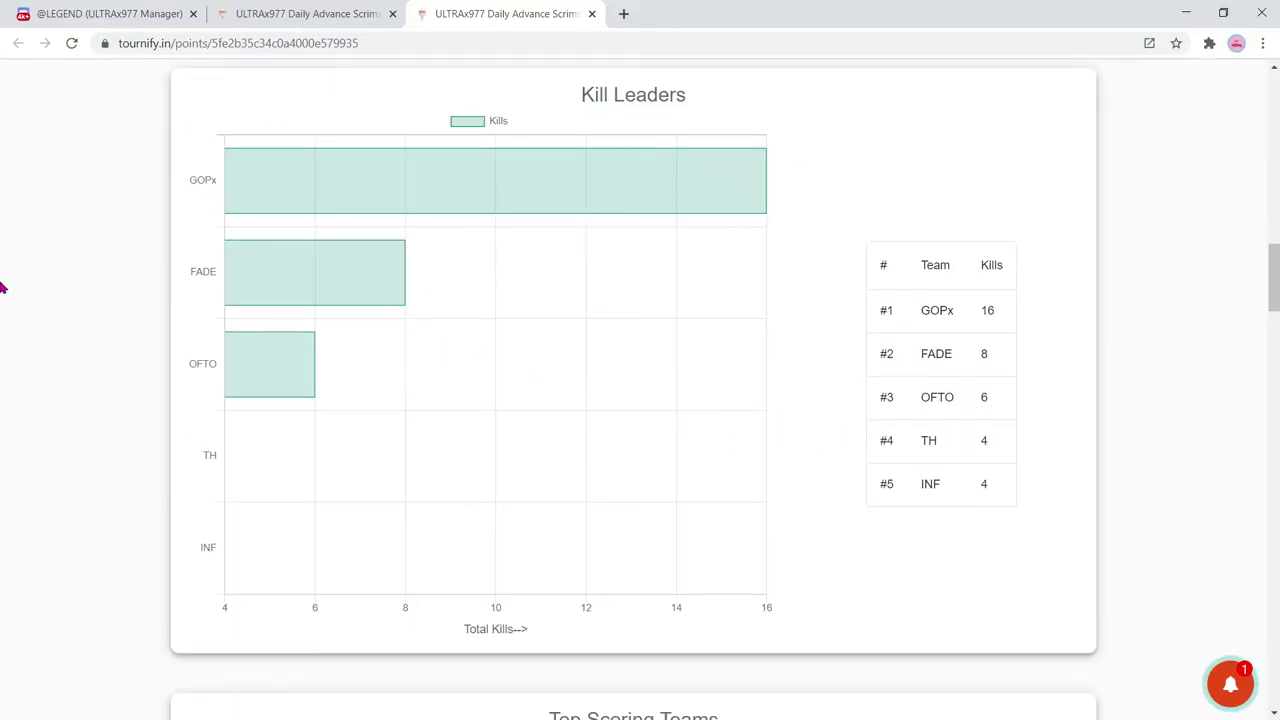
pyautogui.scroll(-7, 2, 290)
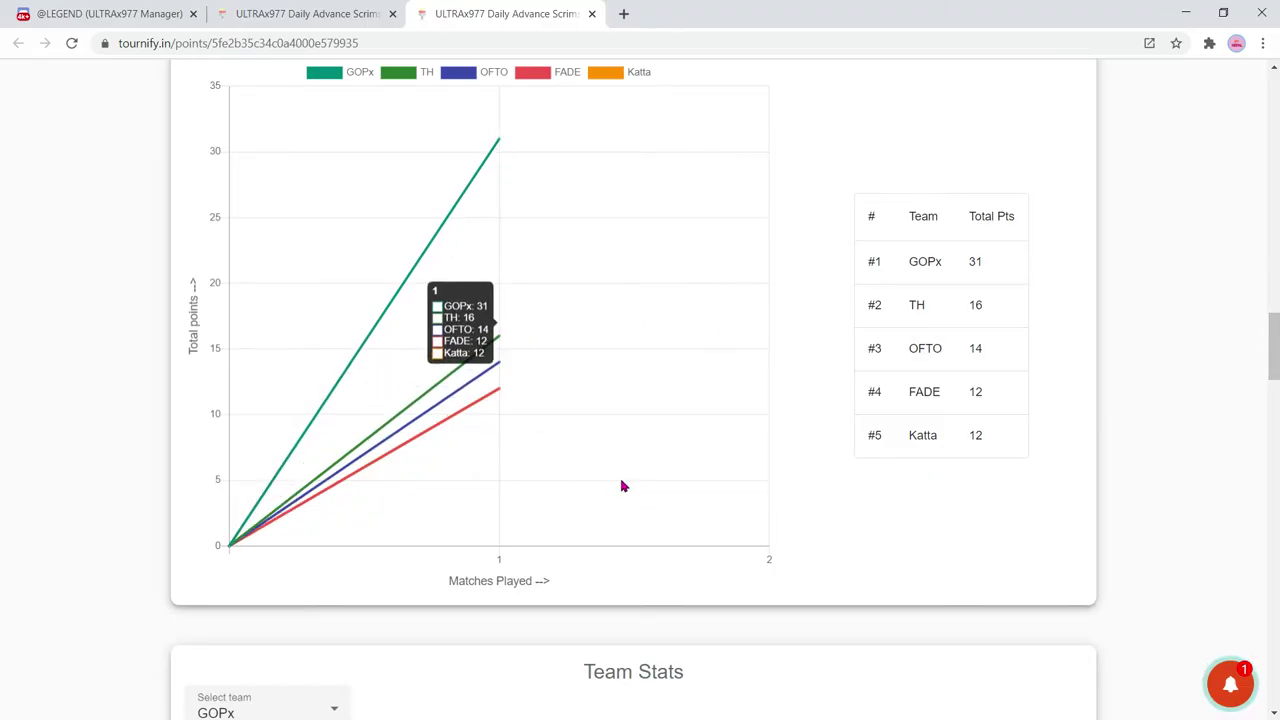
# - Open the team selection list in Team Stats, and look over the team's charts and the Match #1 table
pyautogui.moveTo(1276, 338); pyautogui.dragTo(1276, 393)
pyautogui.click(297, 214)
pyautogui.scroll(-6, 257, 391)
pyautogui.scroll(-4, 263, 440)
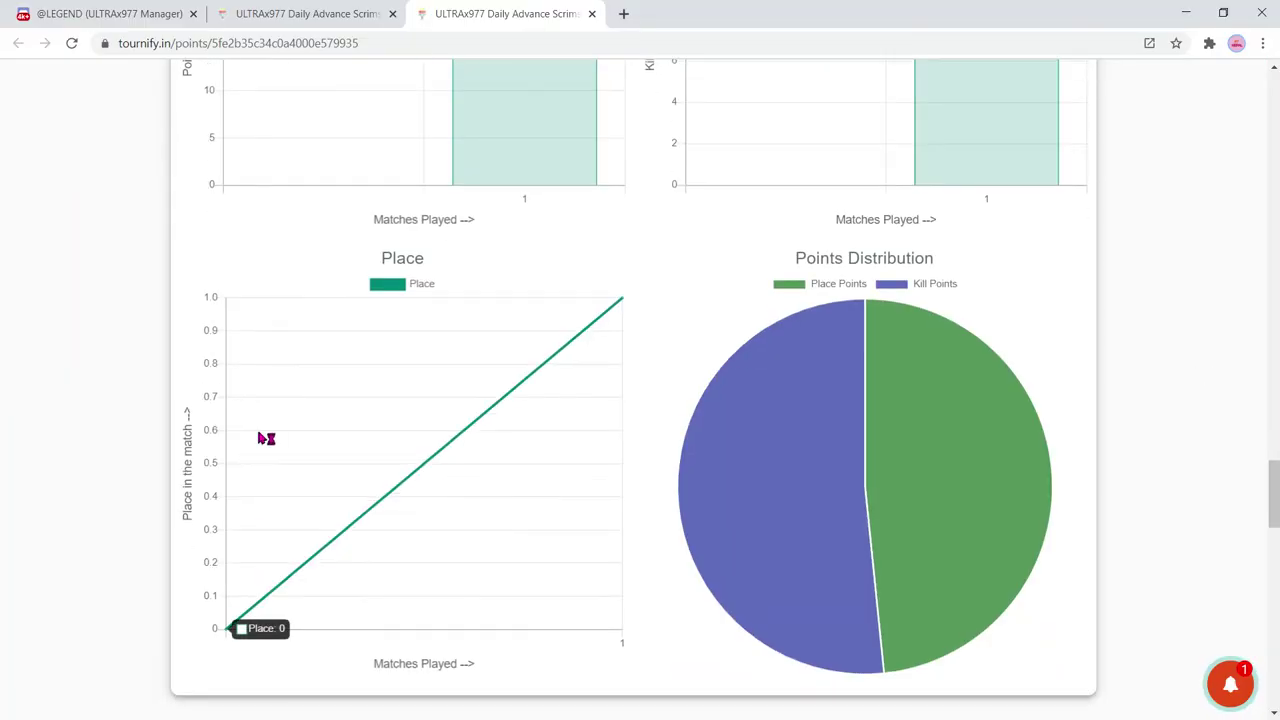
pyautogui.scroll(5, 248, 420)
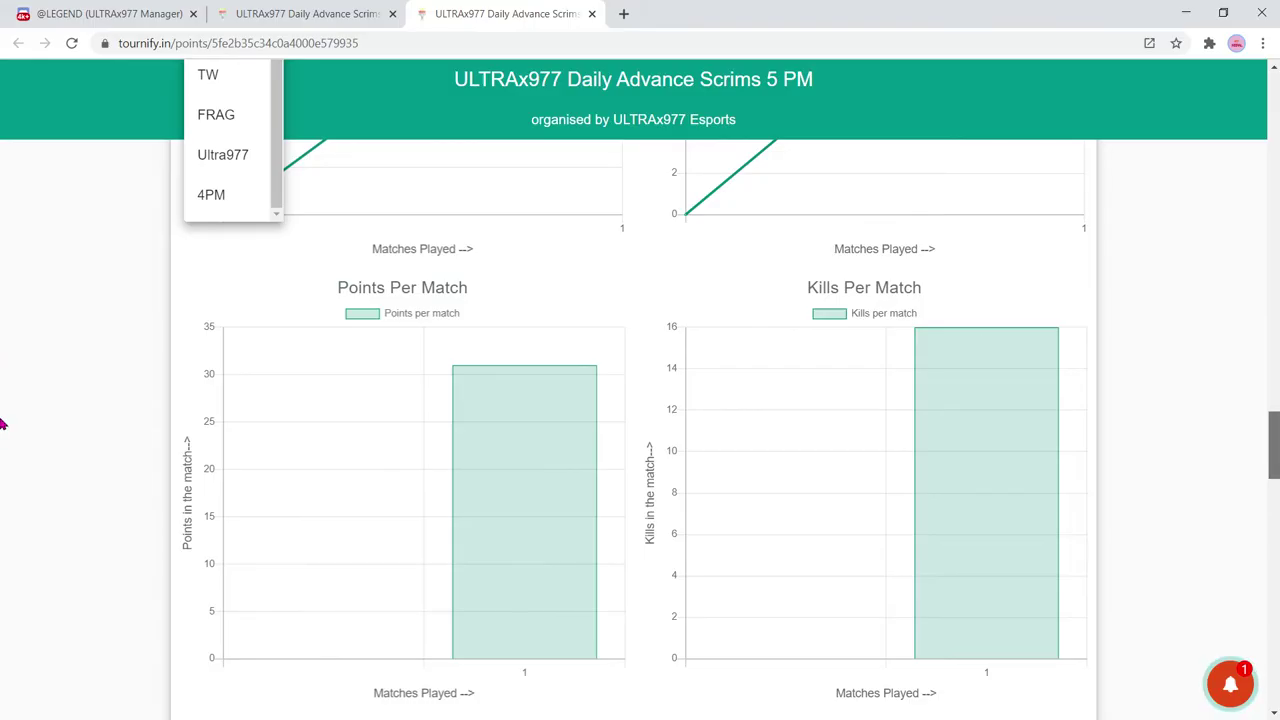
pyautogui.scroll(6, 6, 363)
pyautogui.scroll(-13, 6, 429)
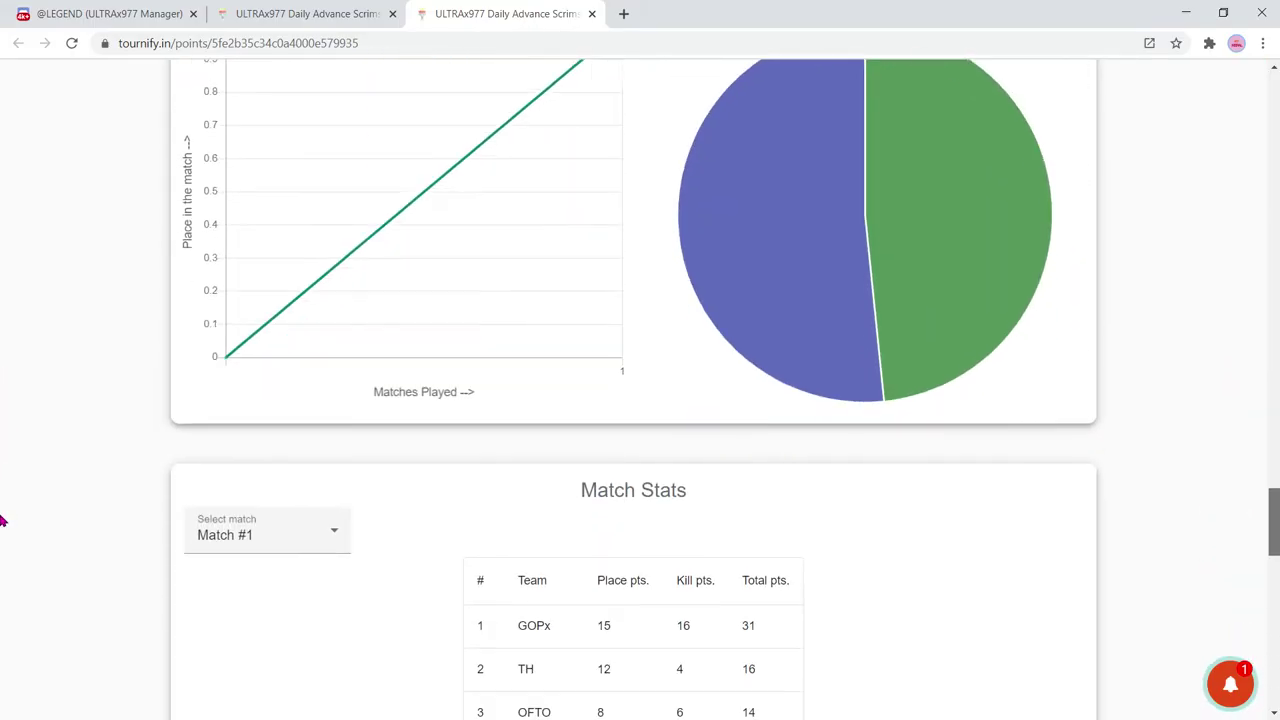
pyautogui.scroll(-6, 3, 520)
pyautogui.scroll(2, 3, 577)
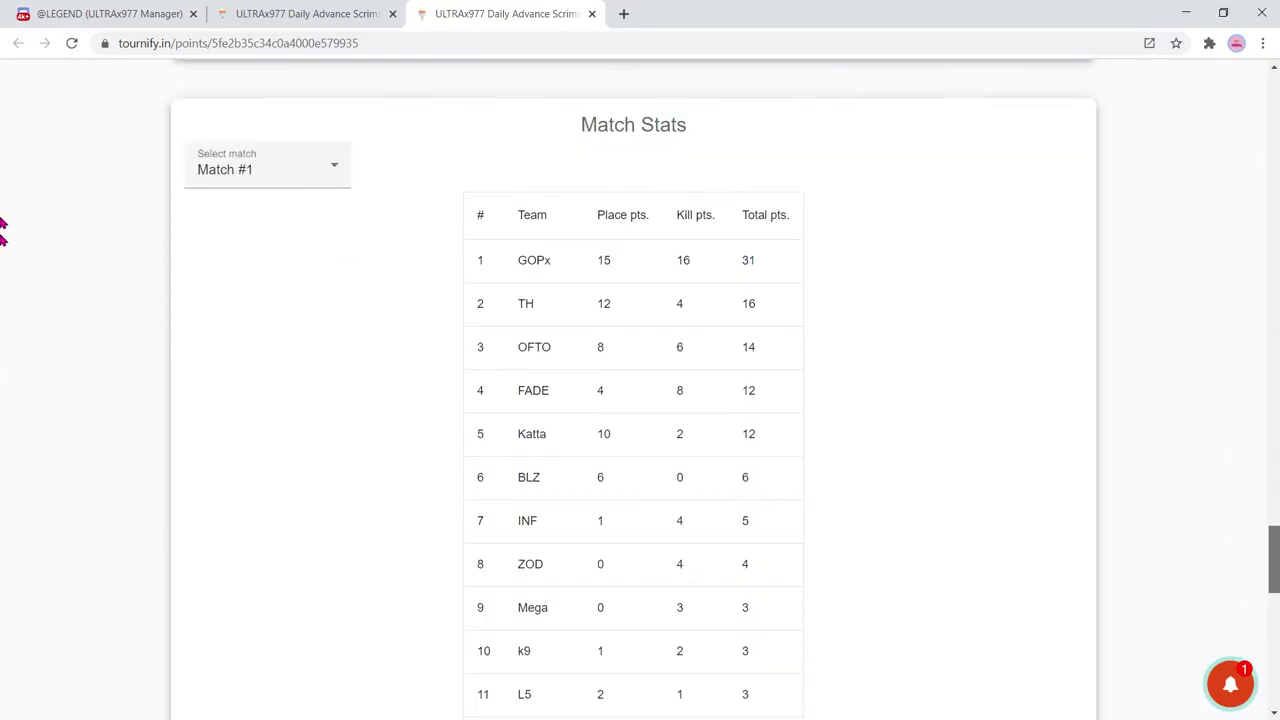
# - Examine the Top Teams cards for The Champions, Kill Leader and Chicken Lovers
pyautogui.scroll(20, 917, 137)
pyautogui.scroll(-5, 651, 280)
pyautogui.scroll(5, 413, 380)
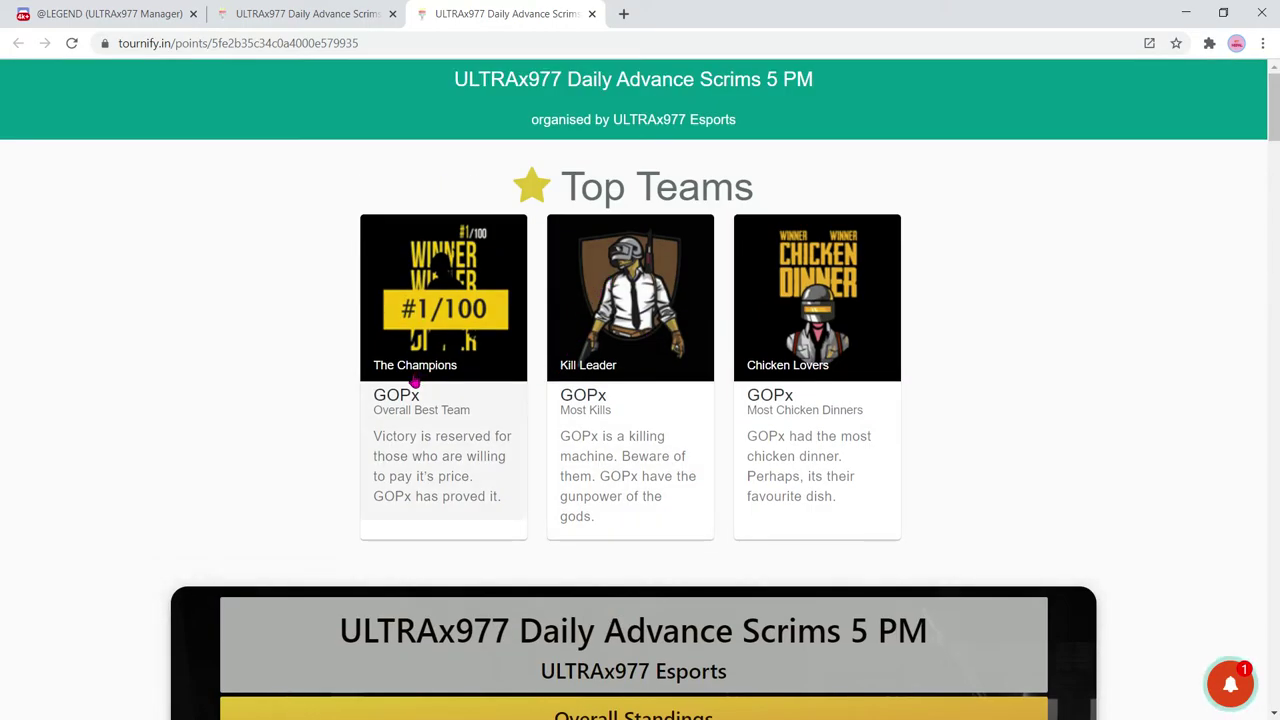
pyautogui.moveTo(431, 403); pyautogui.dragTo(386, 398)
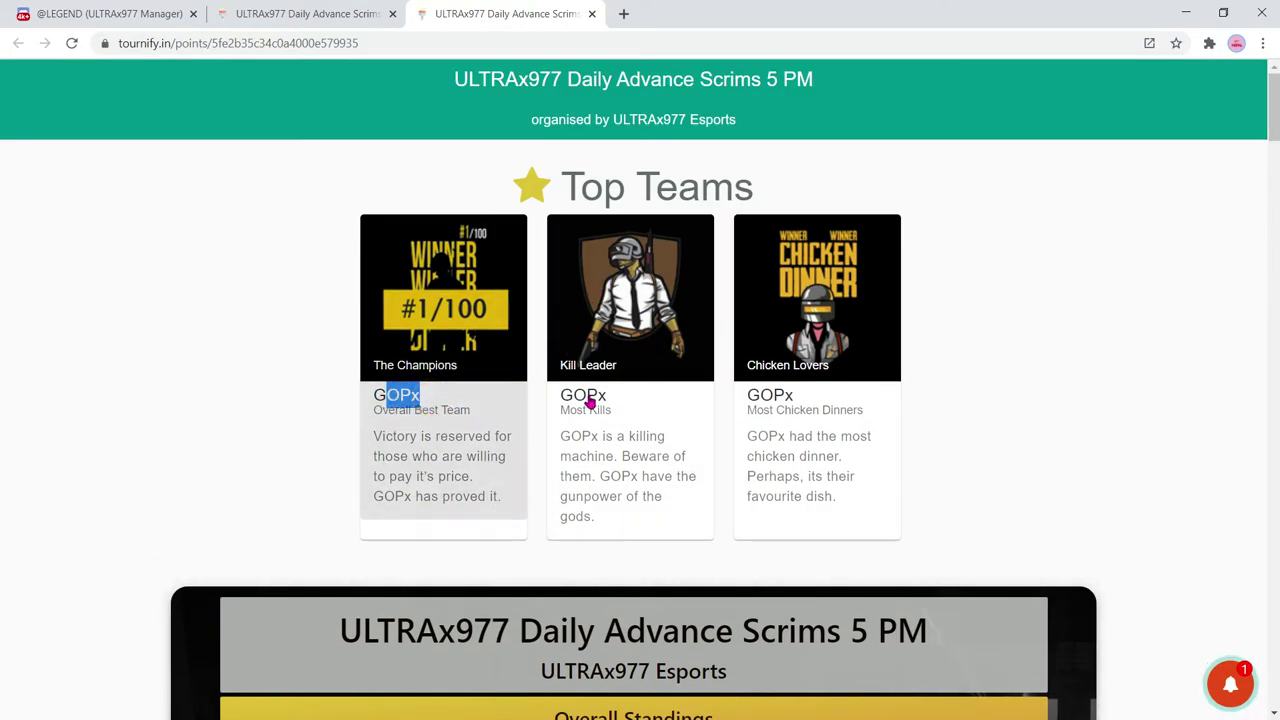
pyautogui.moveTo(639, 418); pyautogui.dragTo(589, 412)
pyautogui.moveTo(877, 423); pyautogui.dragTo(1071, 346)
pyautogui.click(1071, 346)
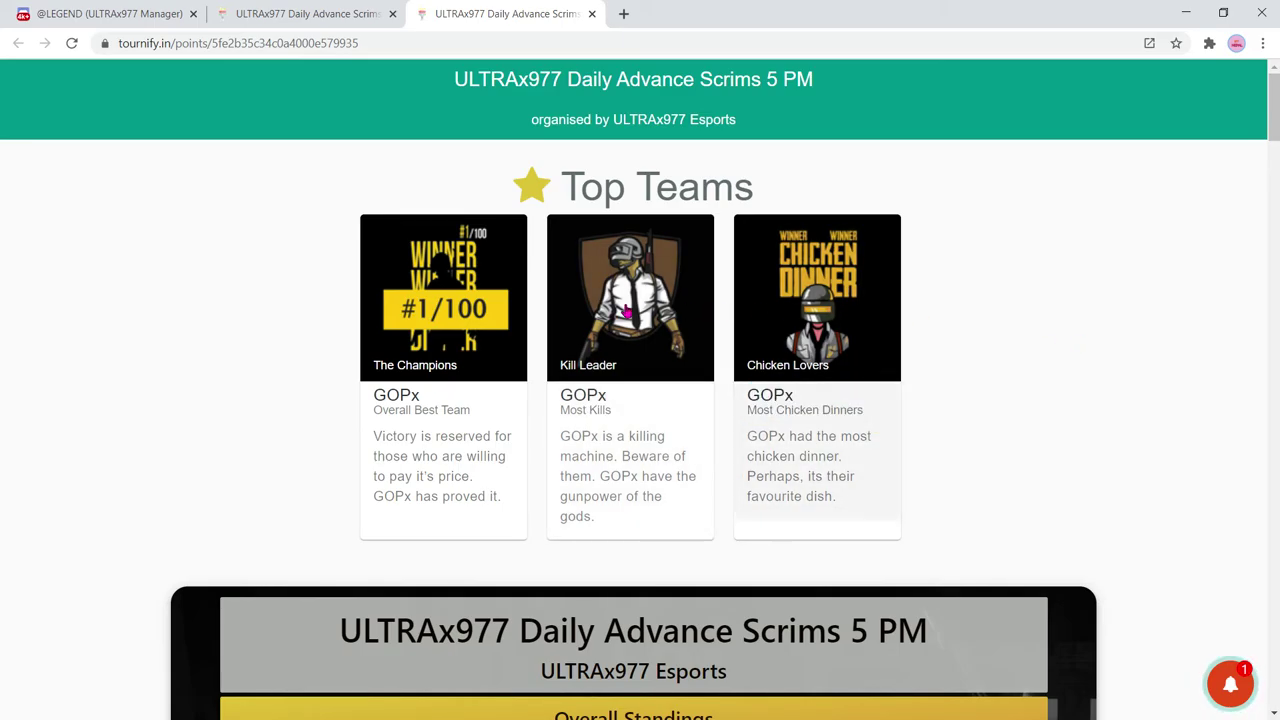
pyautogui.scroll(-3, 551, 229)
pyautogui.scroll(-10, 550, 240)
pyautogui.scroll(13, 590, 238)
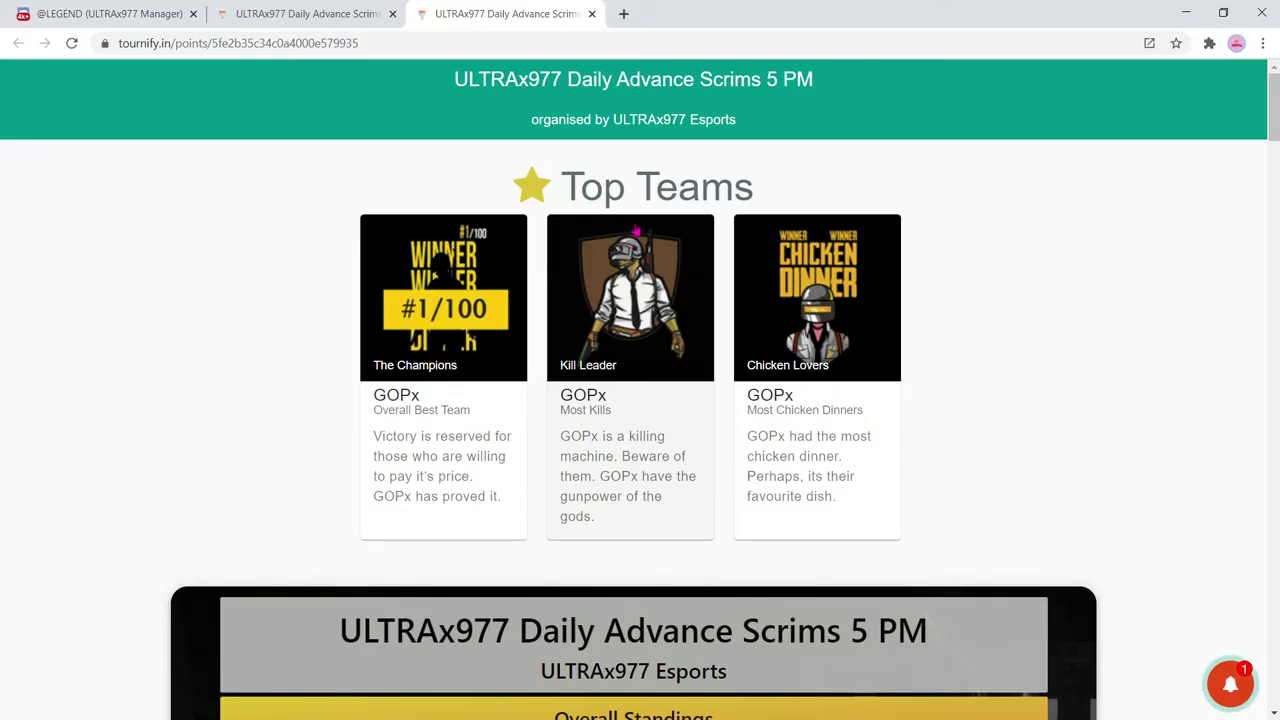
# - Return to the tournament's result entry page, start another match result and set its map to VIKENDI
pyautogui.click(332, 13)
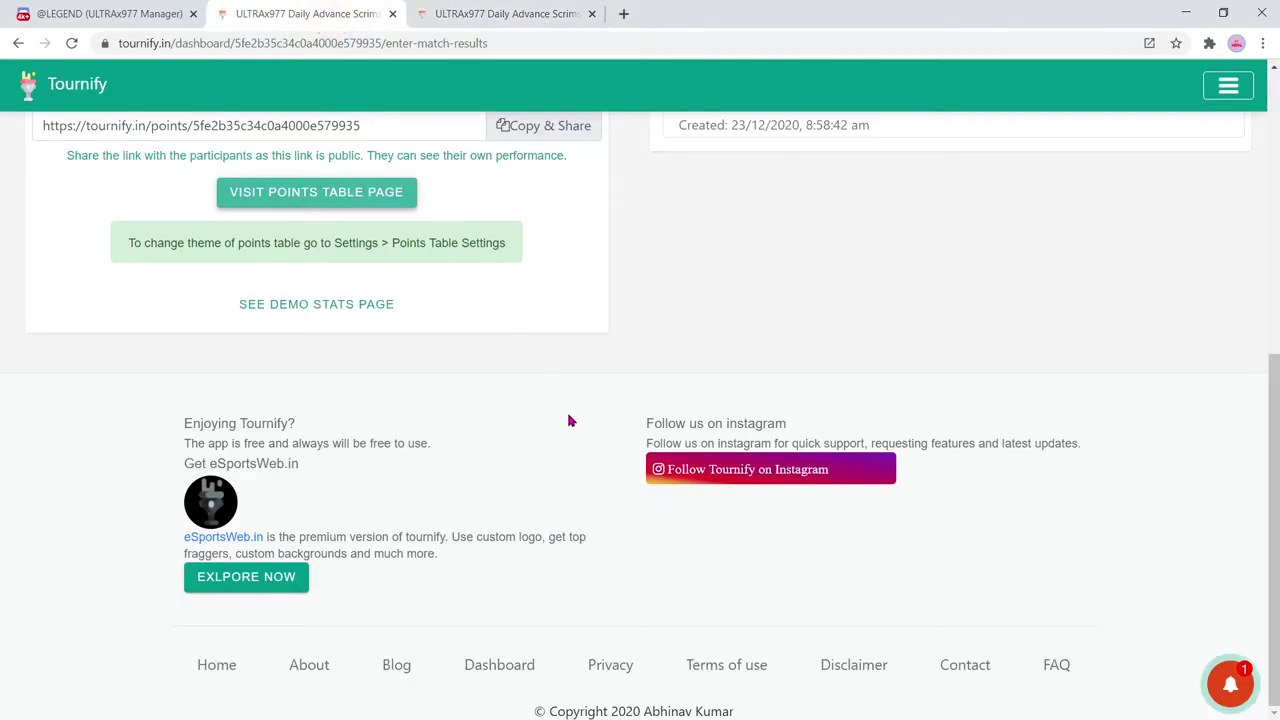
pyautogui.scroll(10, 567, 420)
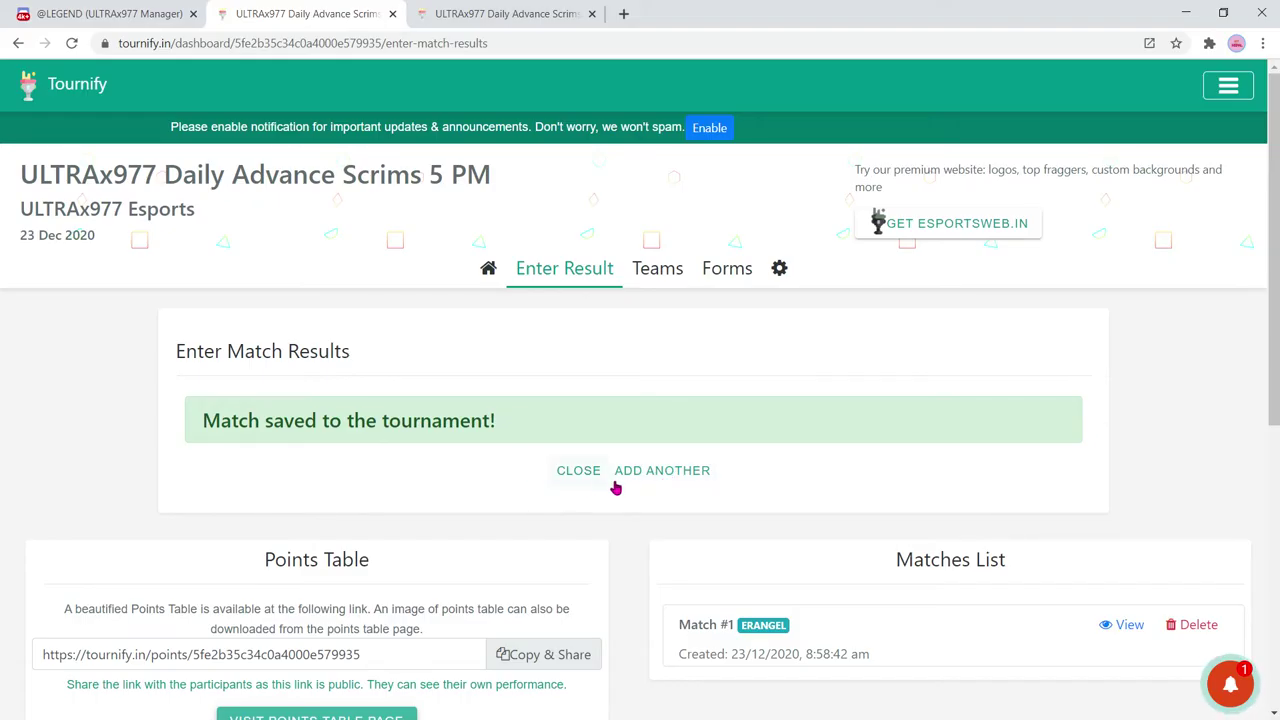
pyautogui.click(662, 470)
pyautogui.click(432, 442)
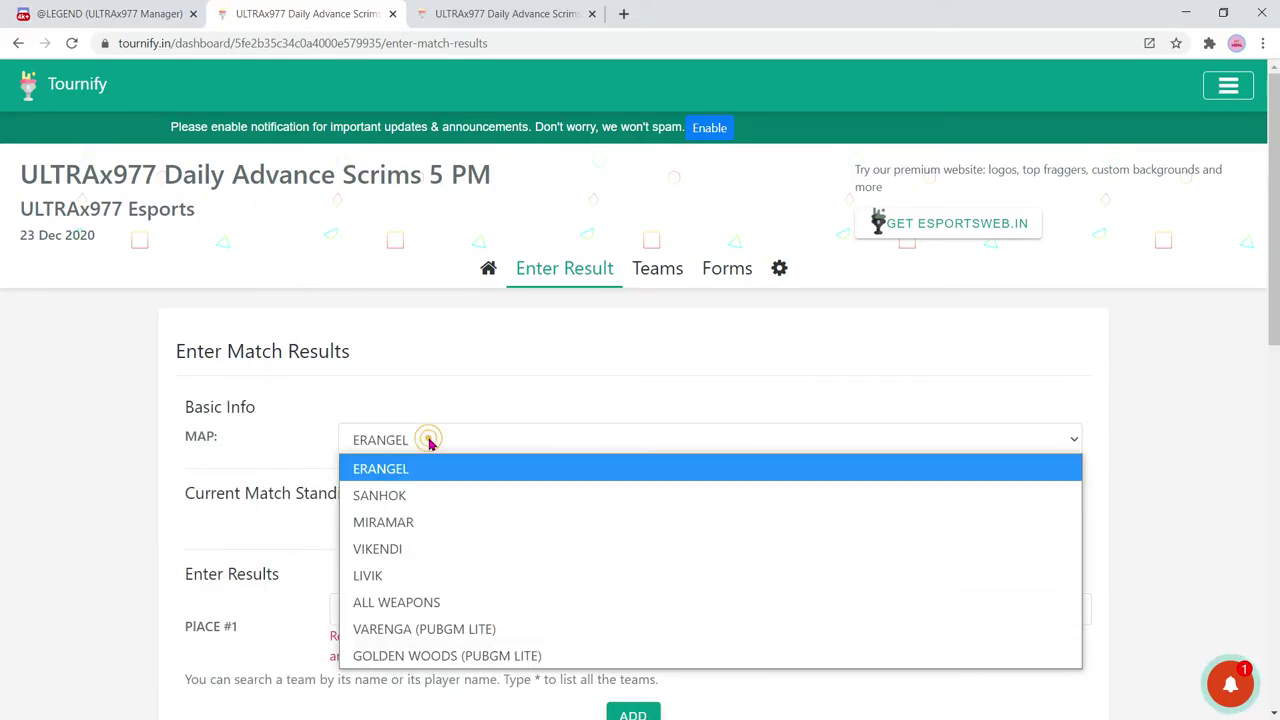
pyautogui.click(410, 497)
pyautogui.click(412, 441)
pyautogui.click(404, 522)
pyautogui.click(416, 440)
pyautogui.click(405, 546)
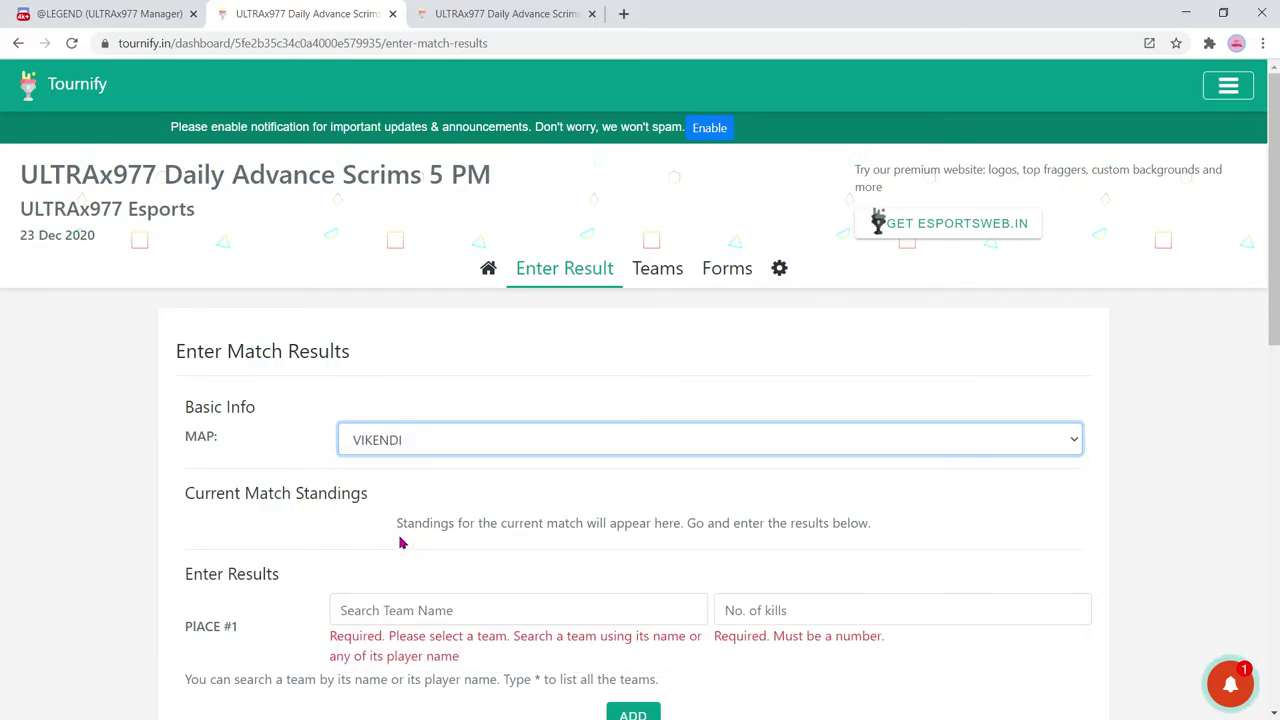
# - Search the teams for "s" in the place 1 team field of the new match
pyautogui.click(118, 473)
pyautogui.scroll(-5, 180, 475)
pyautogui.scroll(5, 603, 421)
pyautogui.click(436, 612)
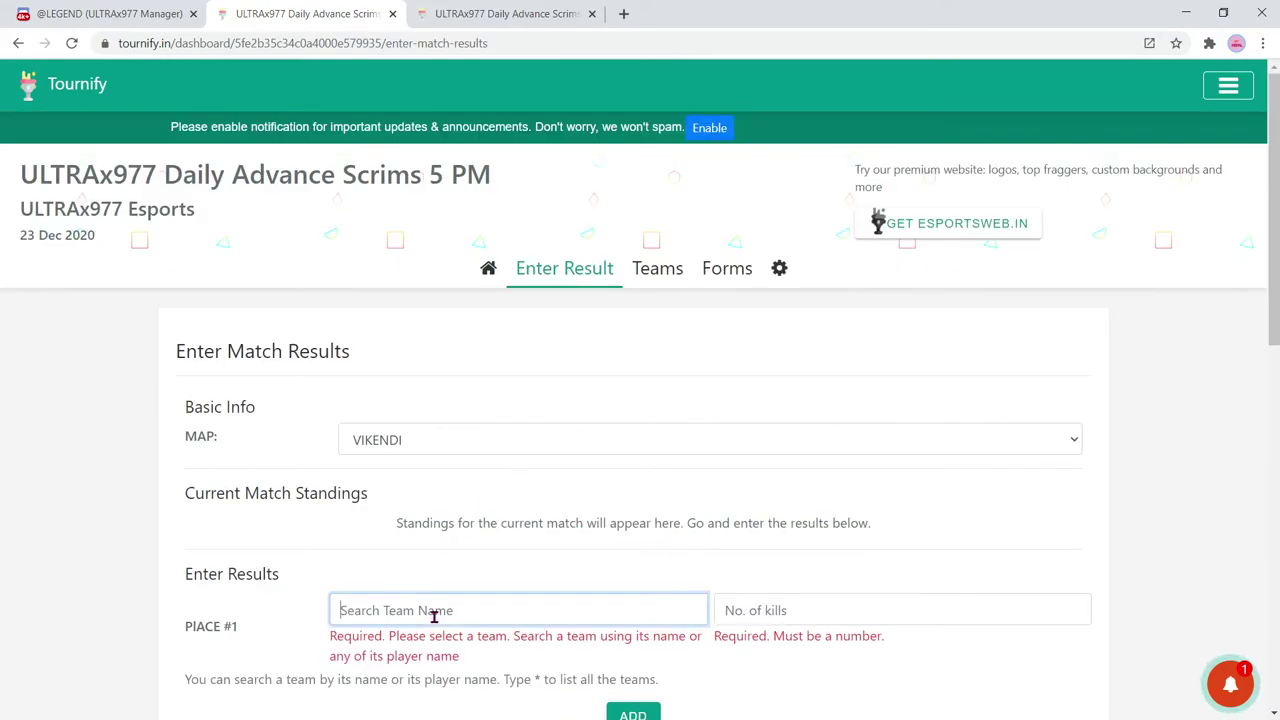
pyautogui.write('s')
pyautogui.press('BackSpace')
pyautogui.write('s')
# - Switch back to the public points table page and view the Overall Standings again
pyautogui.click(493, 13)
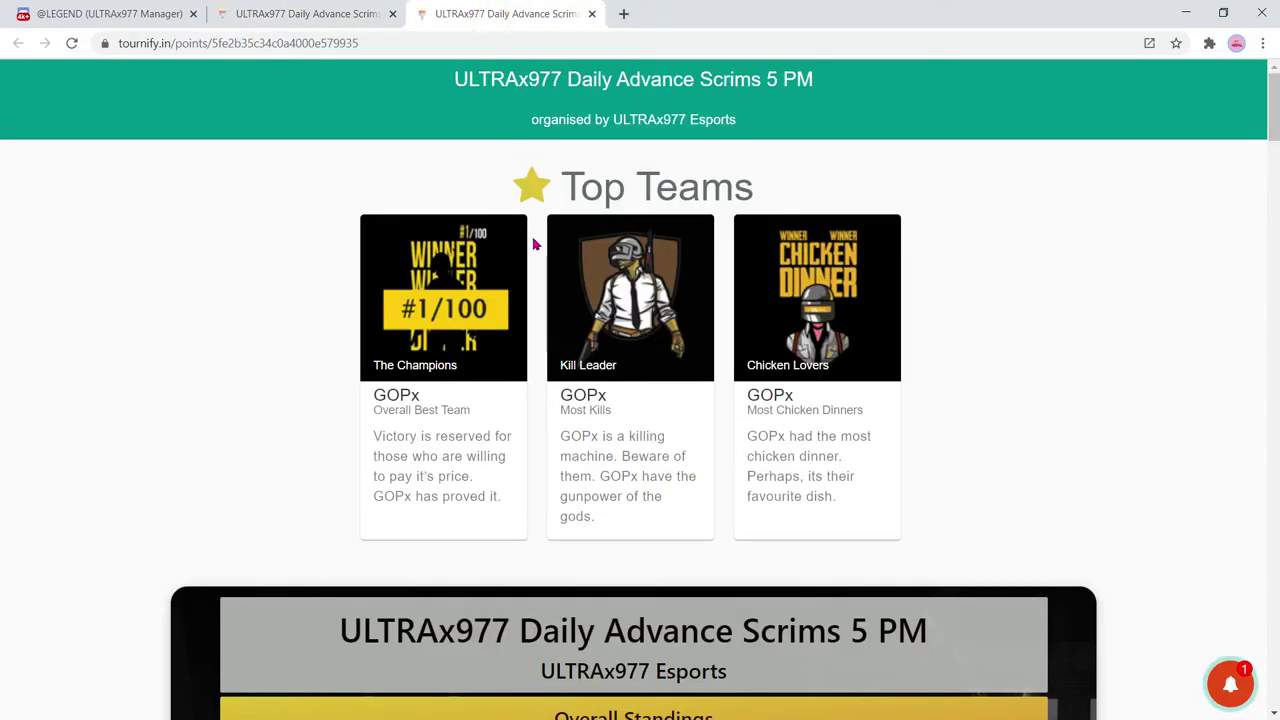
pyautogui.scroll(-5, 3, 286)
pyautogui.scroll(-3, 3, 192)
pyautogui.scroll(3, 3, 180)
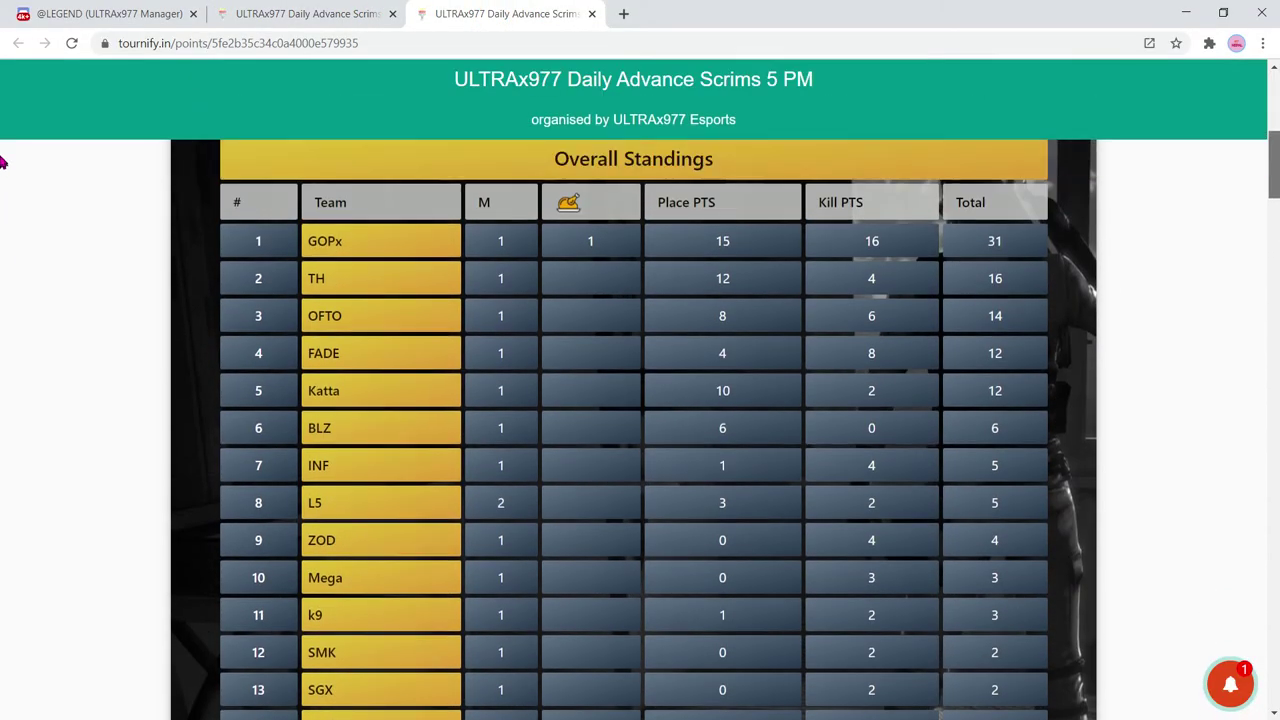
# - Switch to the Discord conversation and examine the next match's result screenshots, enlarging the one with places 1–3 and 11–14
pyautogui.scroll(-3, 3, 177)
pyautogui.click(296, 12)
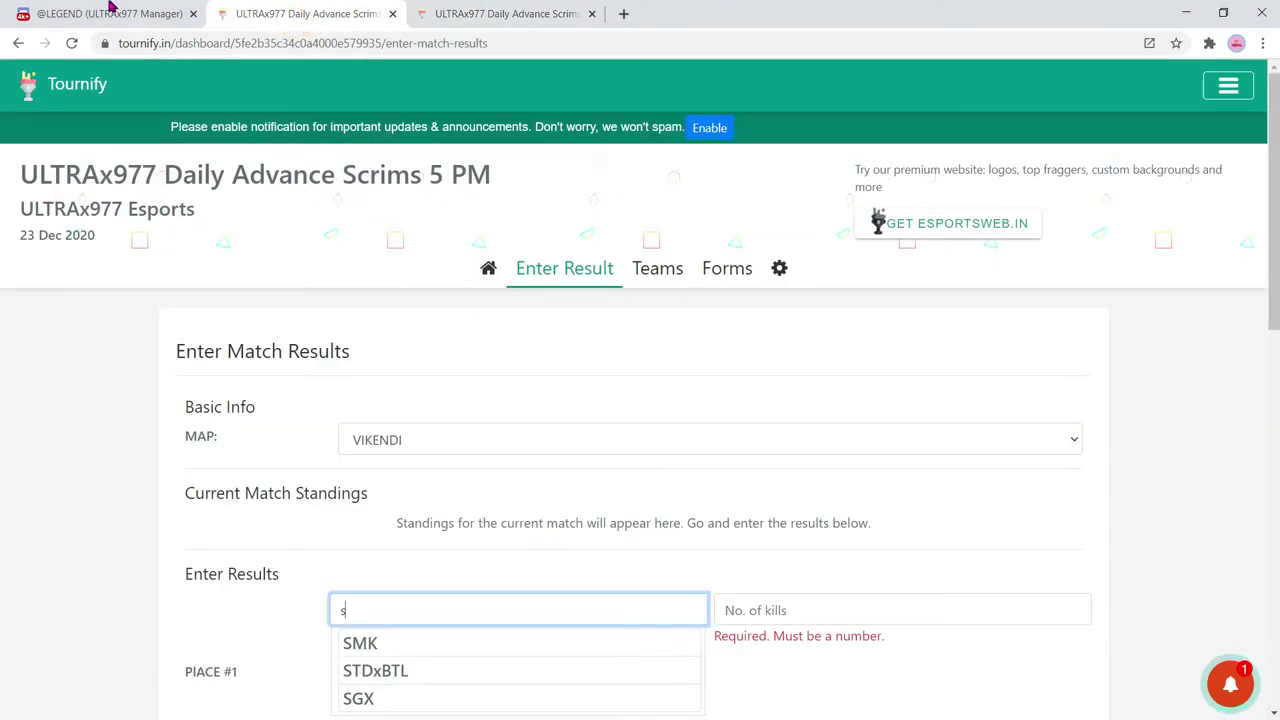
pyautogui.click(112, 10)
pyautogui.click(1035, 367)
pyautogui.scroll(10, 691, 449)
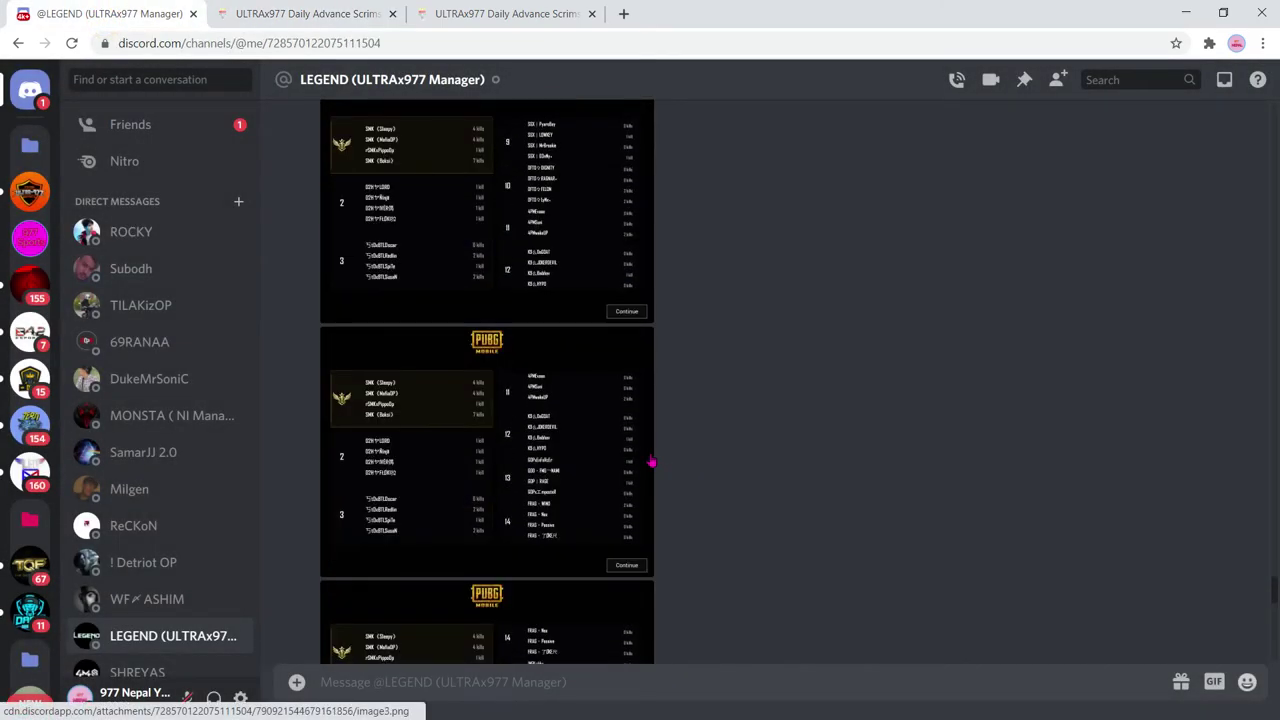
pyautogui.scroll(-10, 645, 460)
pyautogui.scroll(5, 625, 460)
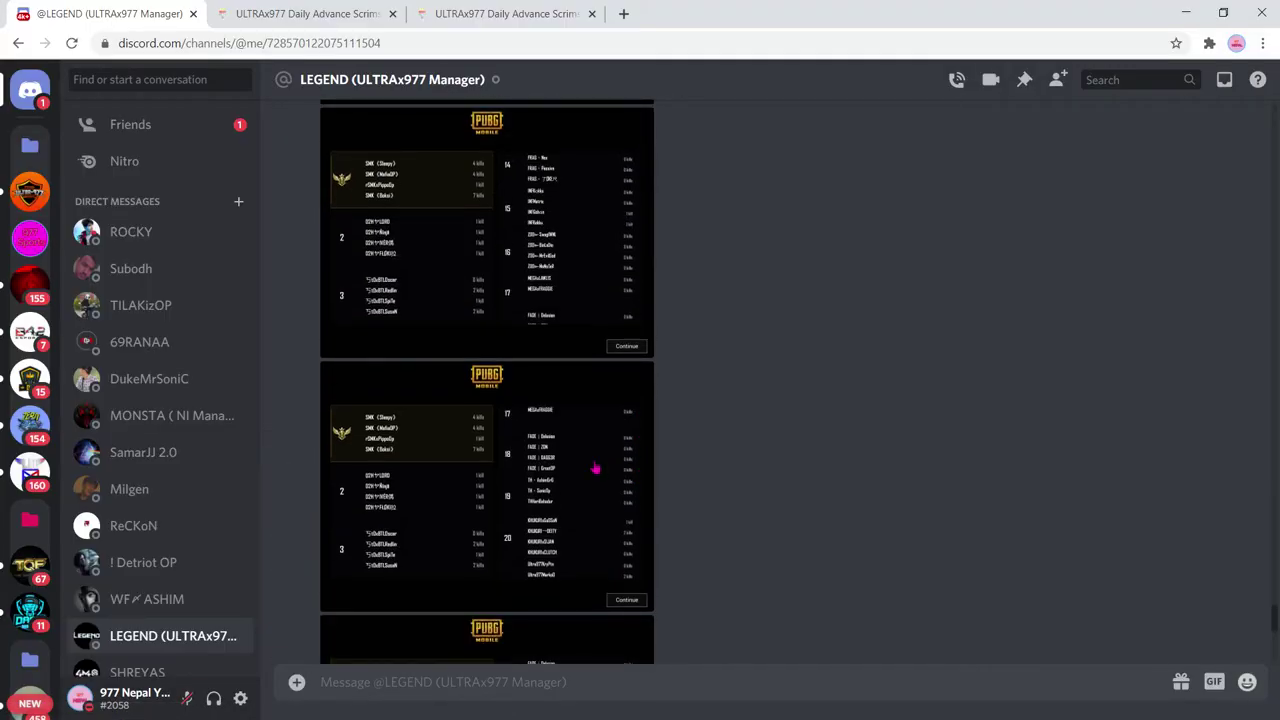
pyautogui.scroll(5, 530, 526)
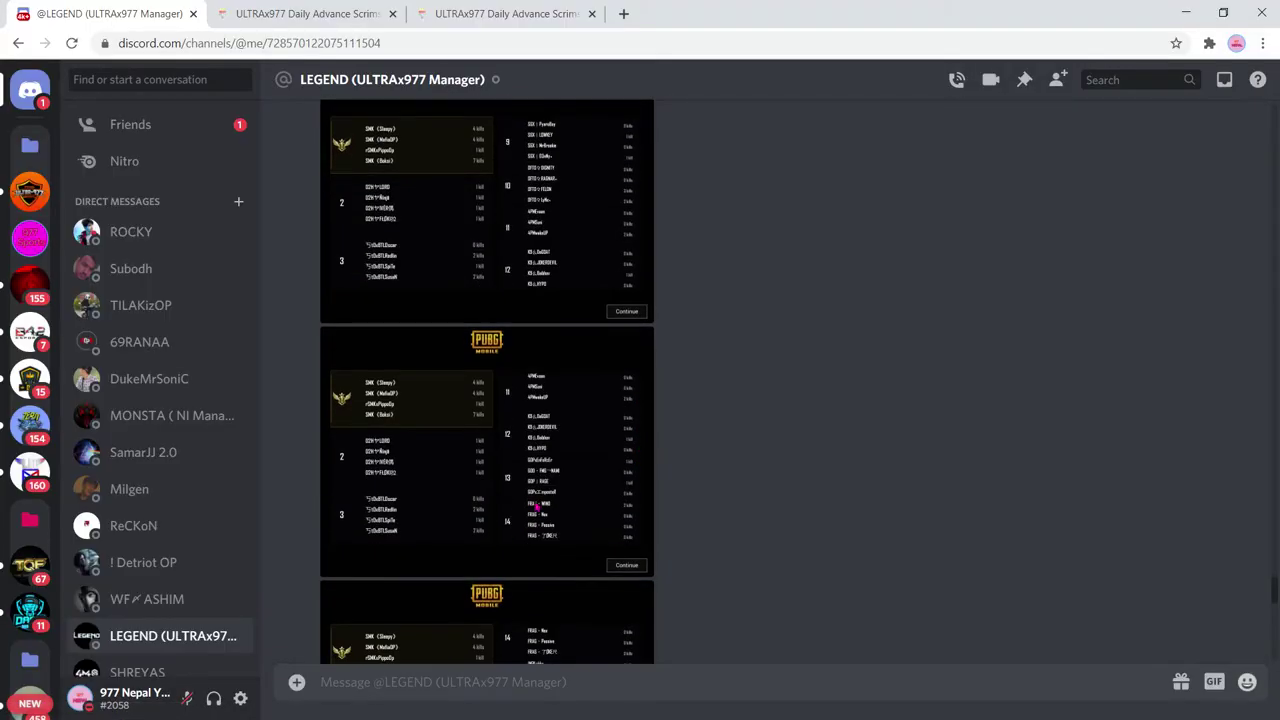
pyautogui.click(477, 425)
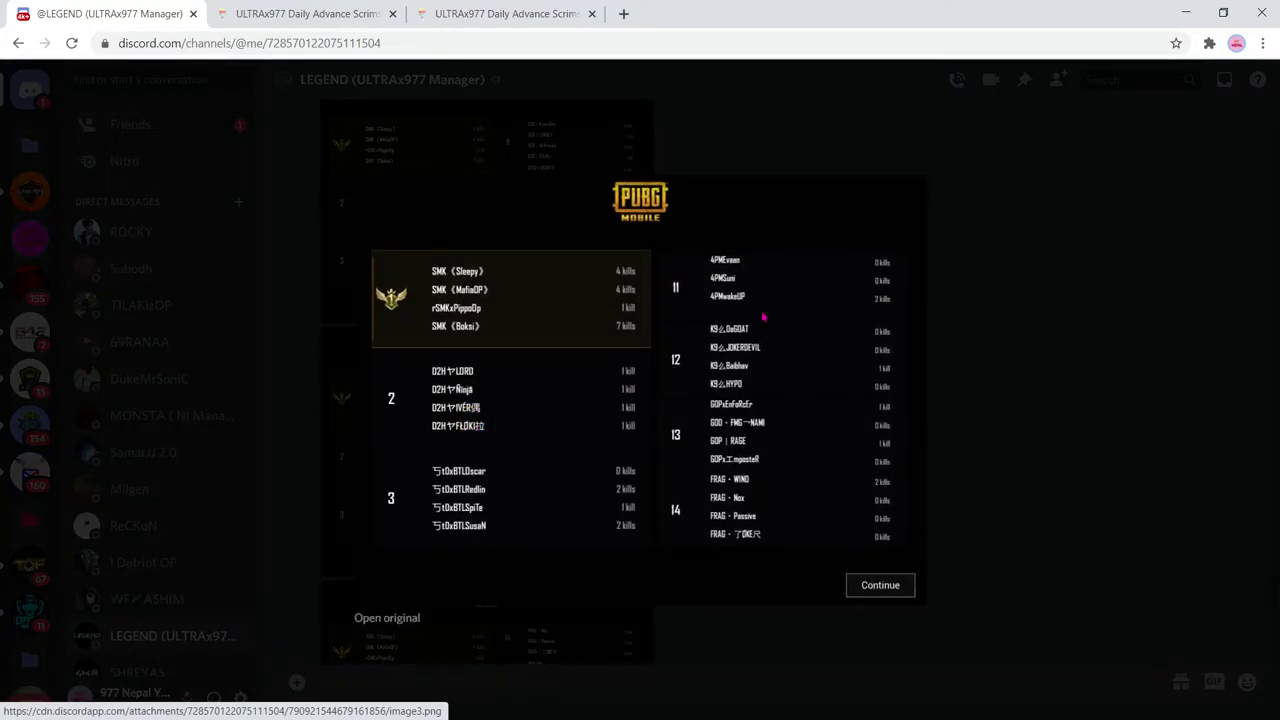
pyautogui.click(991, 289)
# - Back on the tournament's result entry page, select SMK as the place 1 team and locate the option to finish and save
pyautogui.click(300, 14)
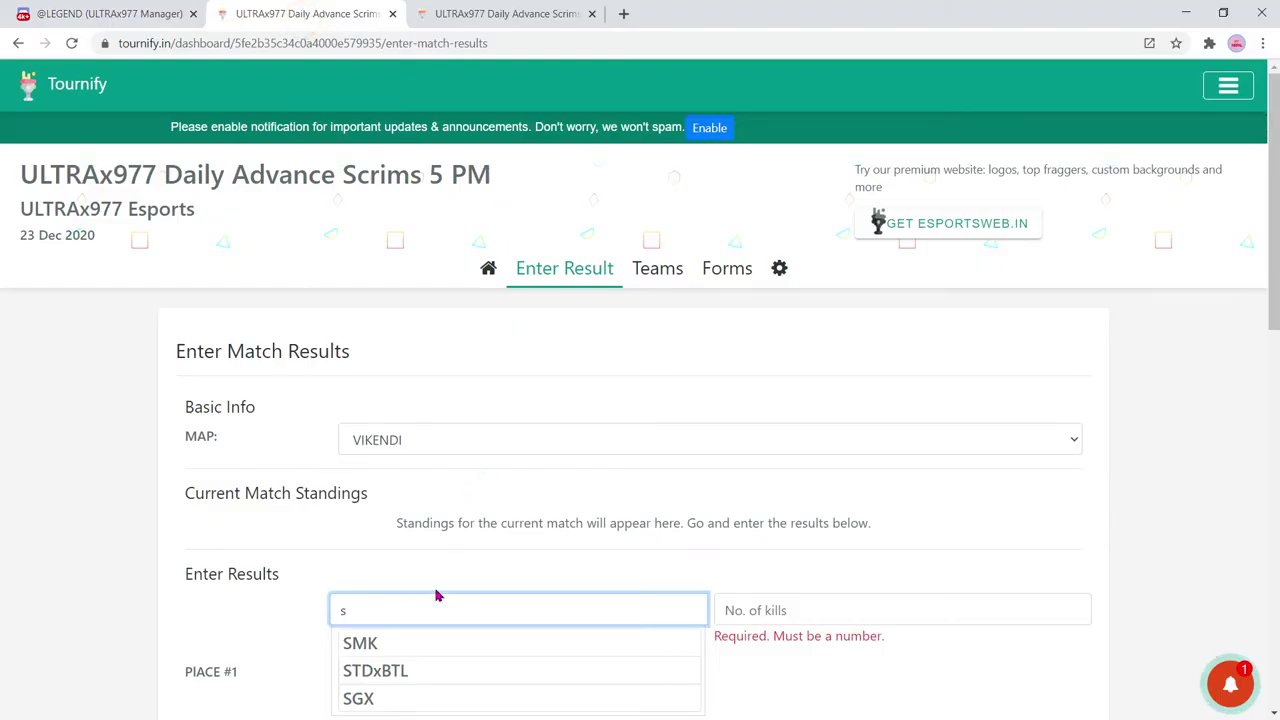
pyautogui.click(397, 644)
pyautogui.click(762, 612)
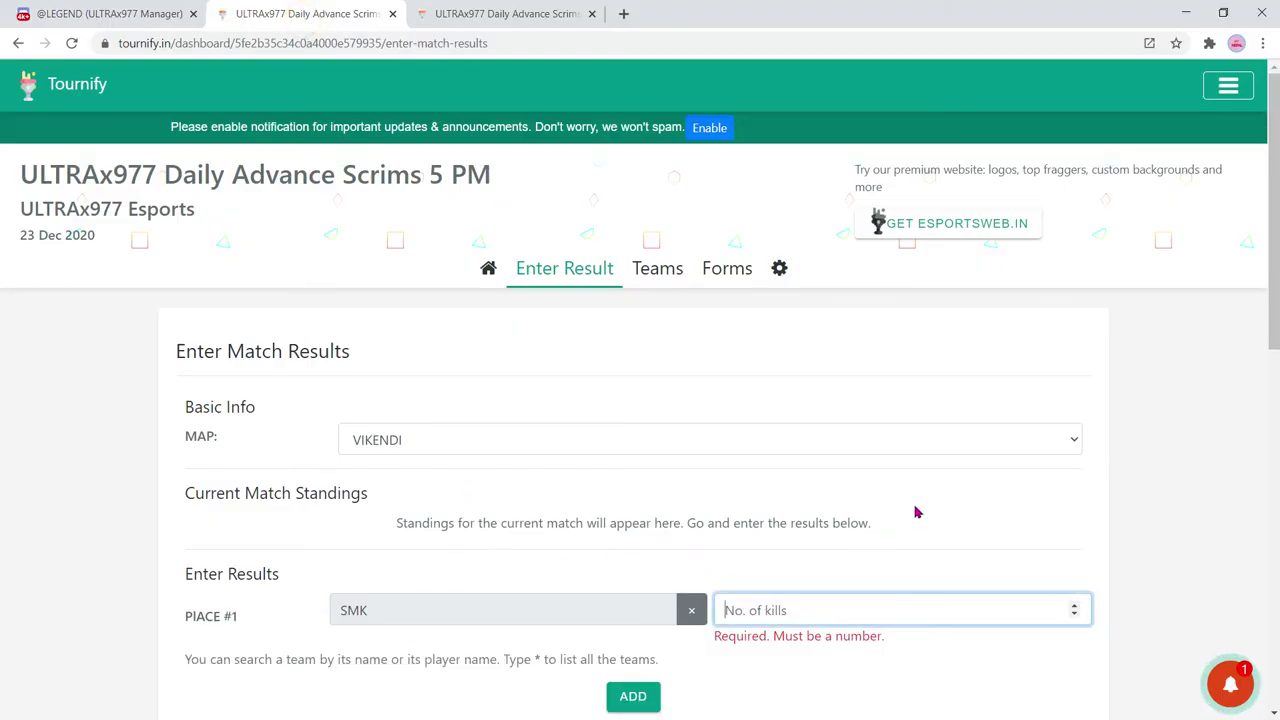
pyautogui.scroll(-5, 897, 514)
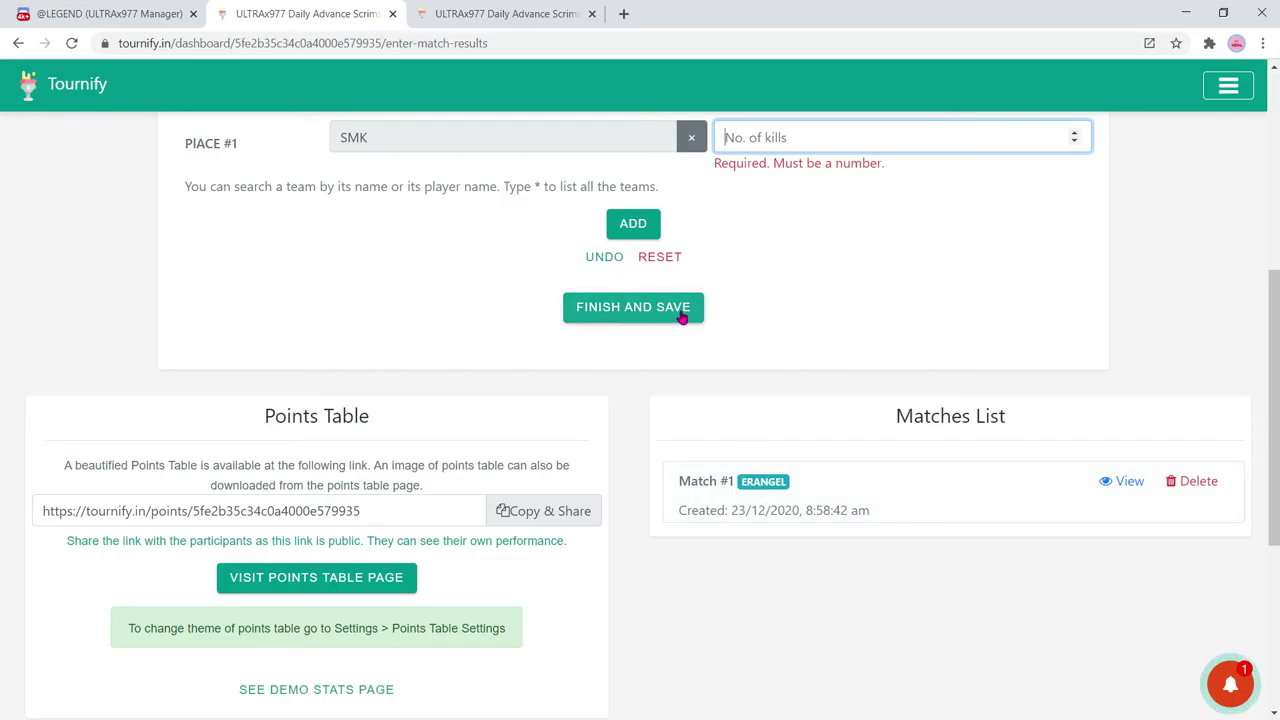
# - Reload the public points table page and review the full Overall Standings down to the download options
pyautogui.click(462, 15)
pyautogui.click(71, 43)
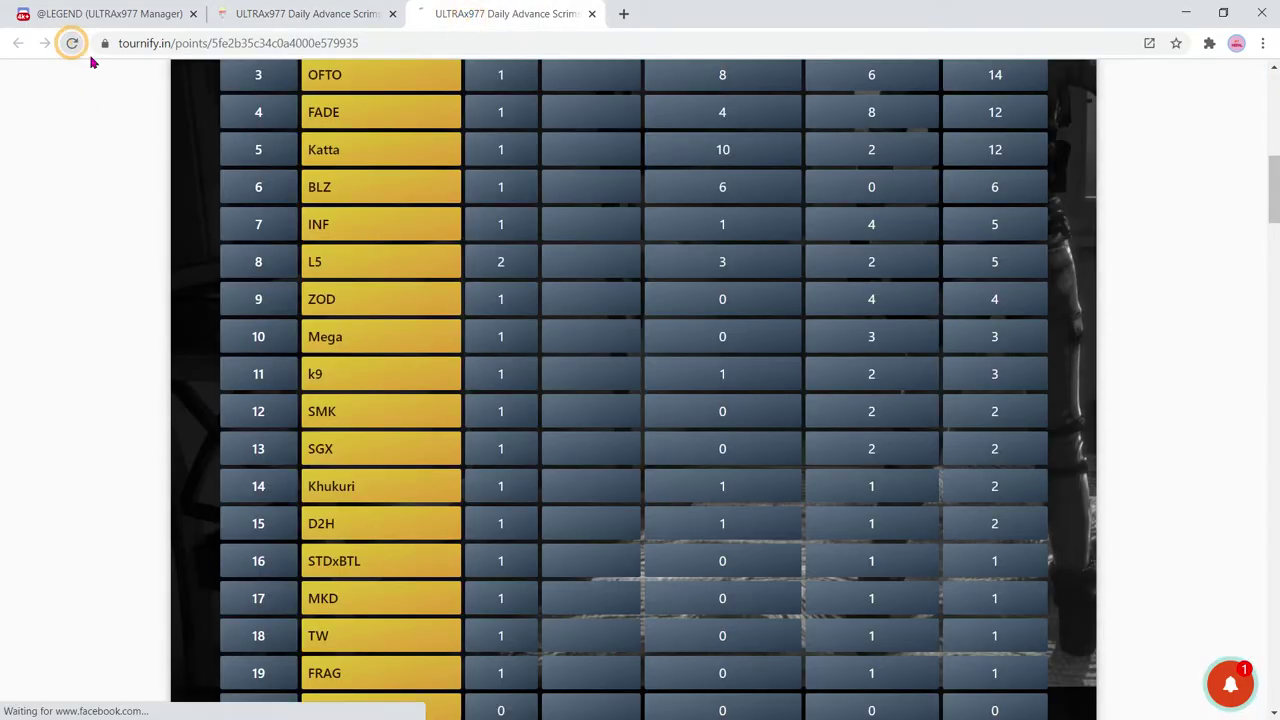
pyautogui.scroll(-15, 492, 465)
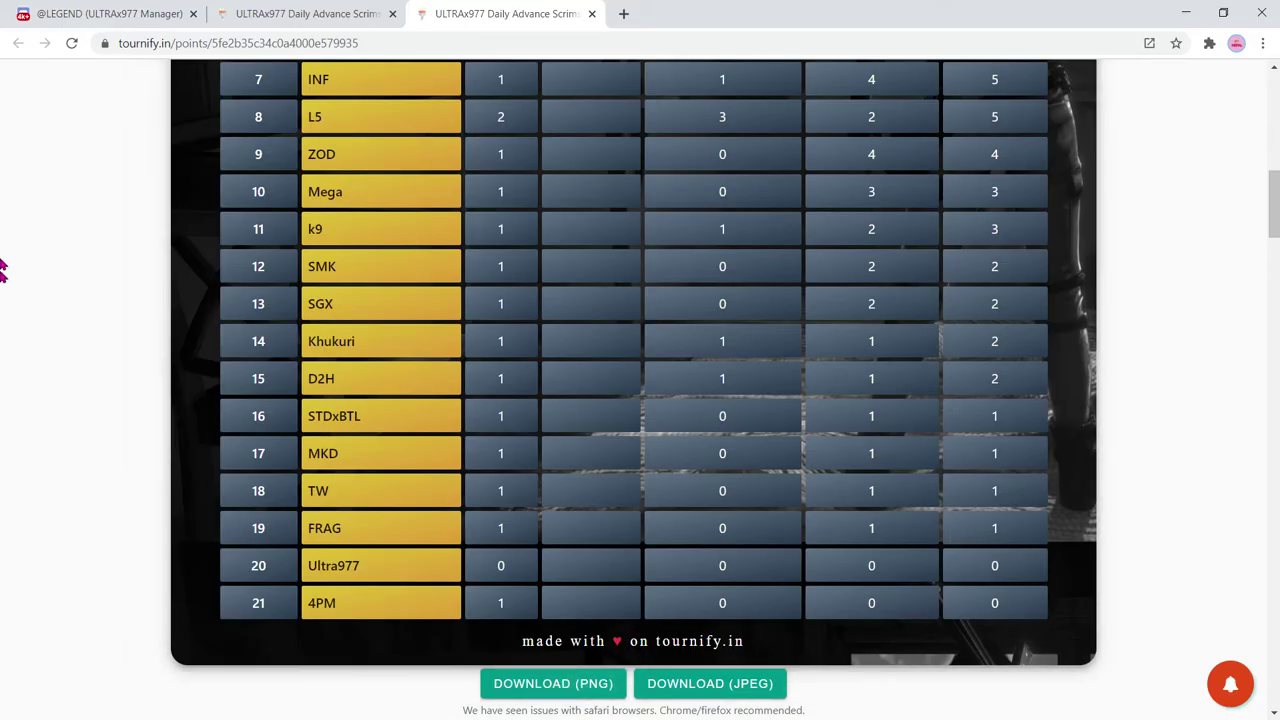
pyautogui.scroll(-1, 3, 241)
pyautogui.scroll(4, 963, 440)
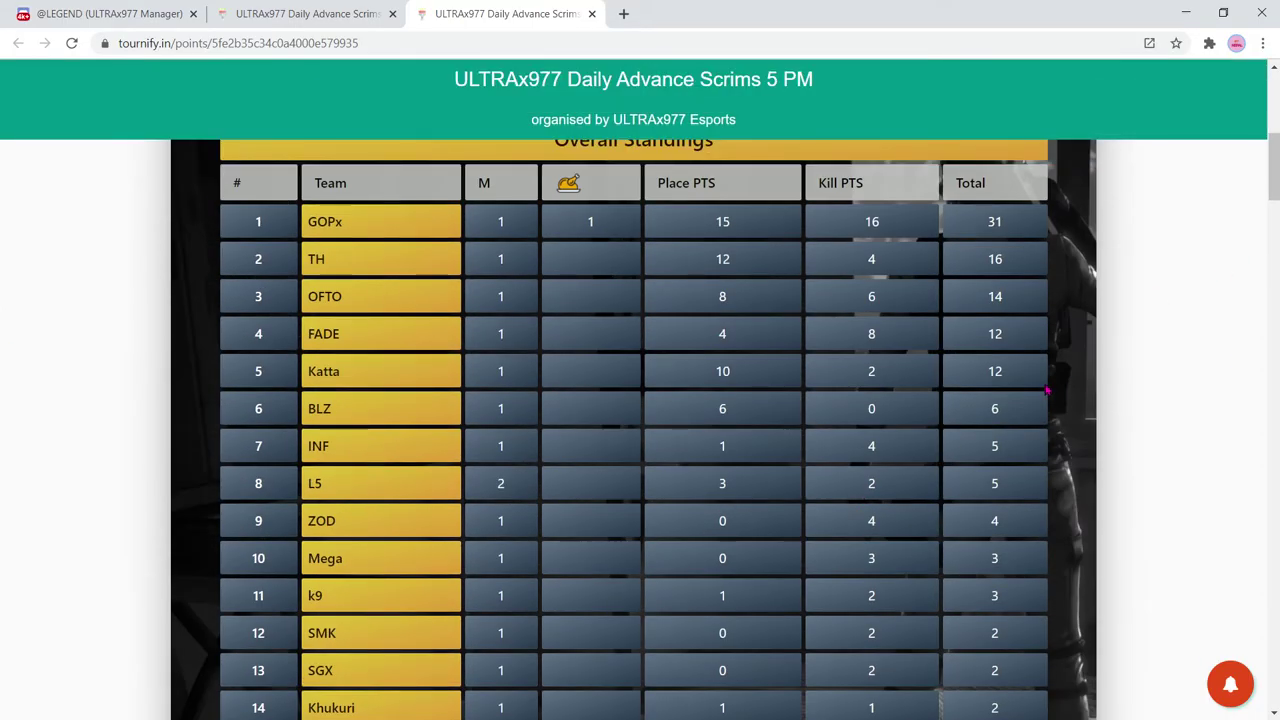
pyautogui.scroll(5, 955, 441)
pyautogui.scroll(-4, 2, 145)
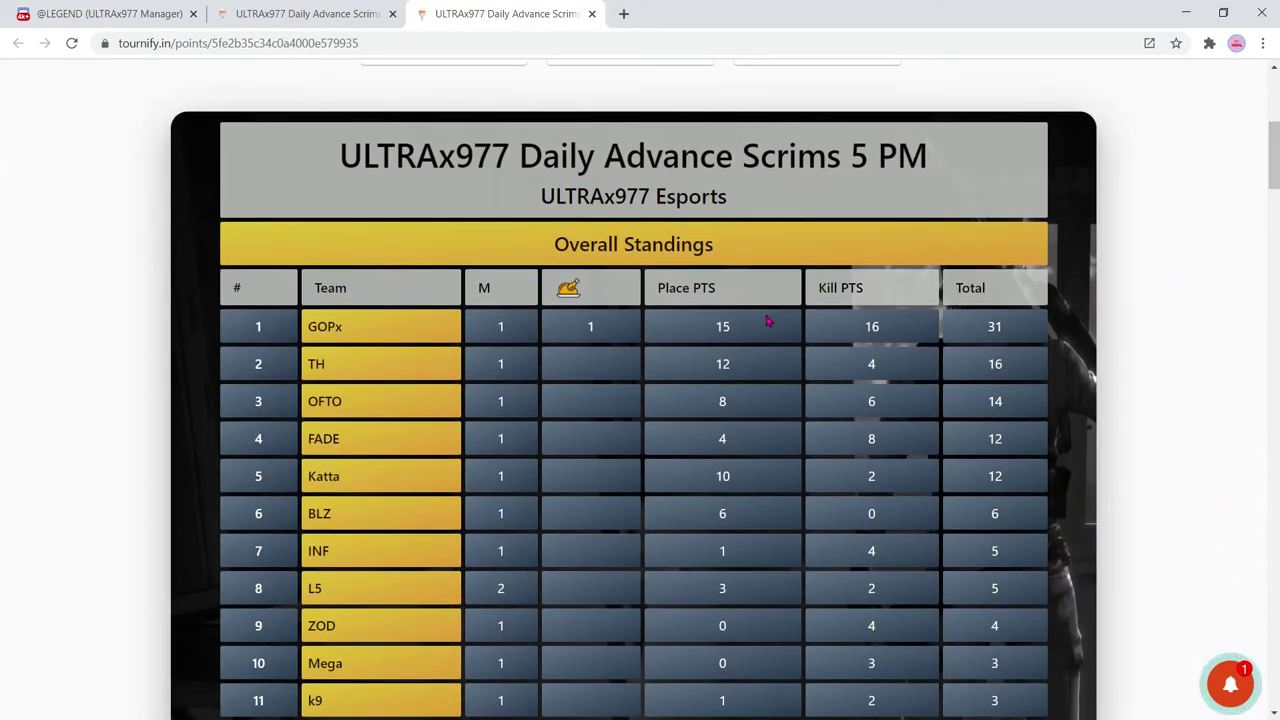
pyautogui.scroll(-5, 687, 346)
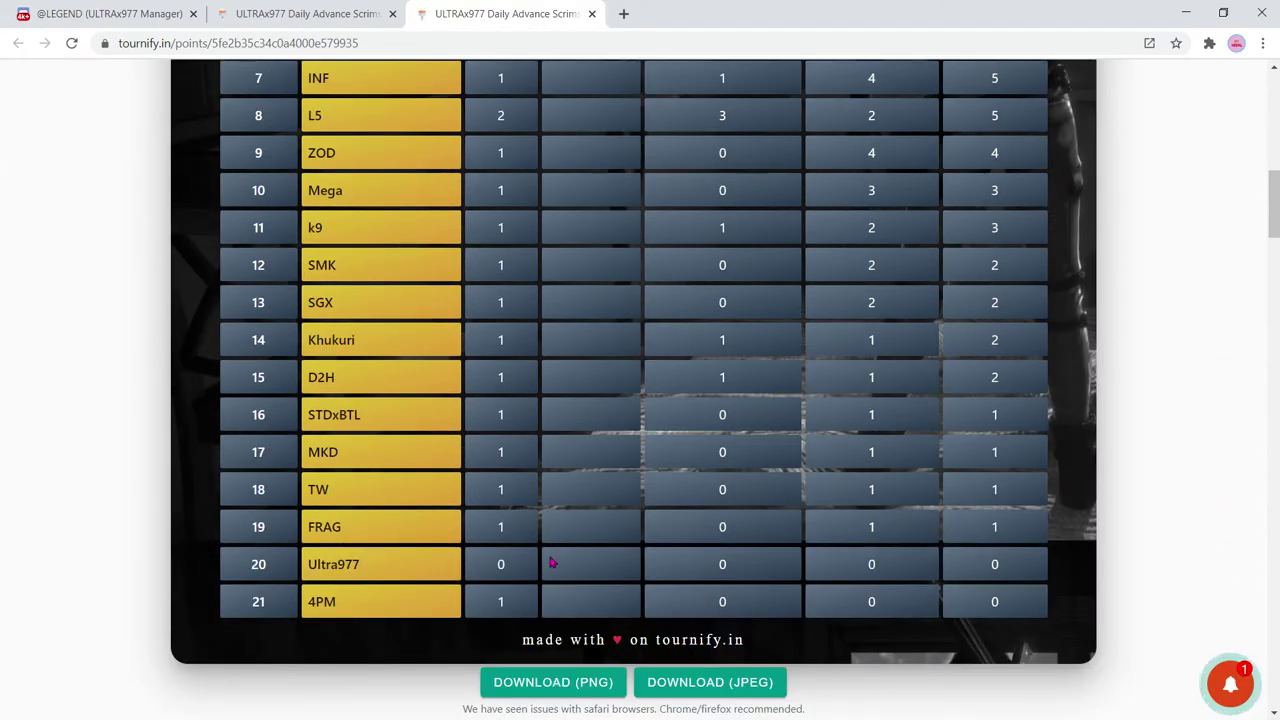
# - Download the points table as a PNG, view stats.png in Photos, and return to the start of the Overall Standings
pyautogui.click(565, 687)
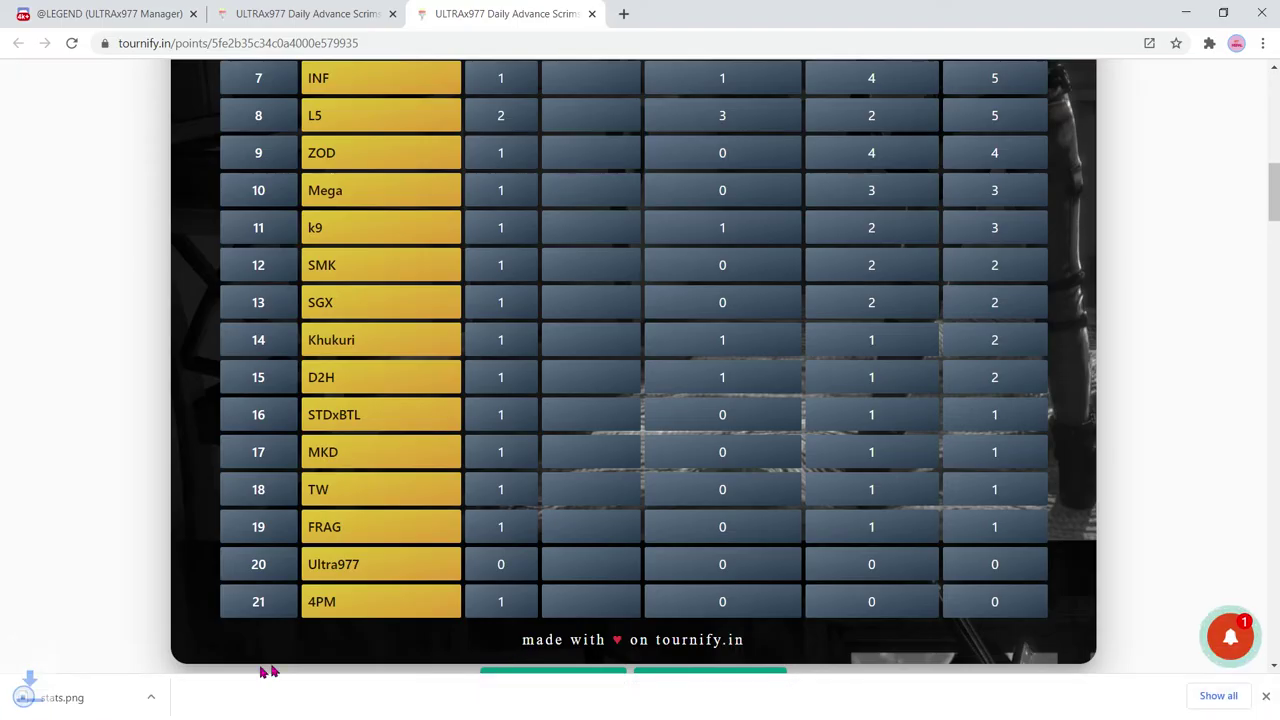
pyautogui.click(177, 697)
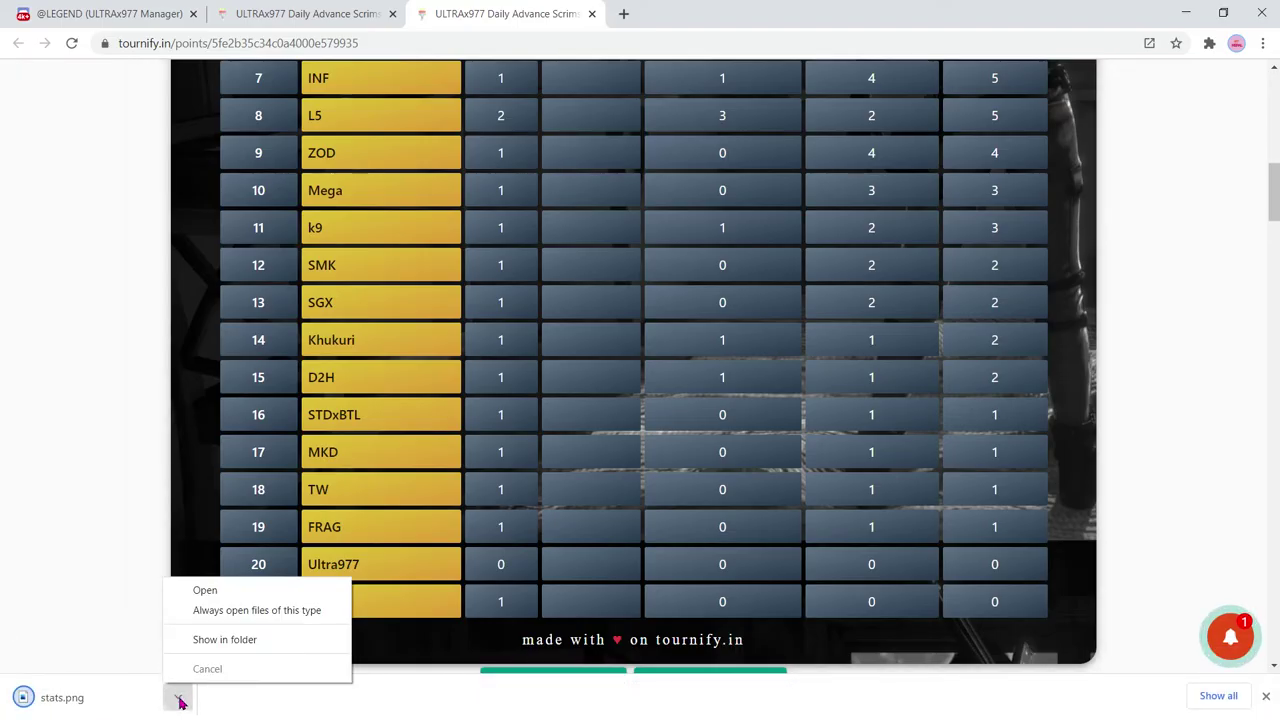
pyautogui.click(205, 591)
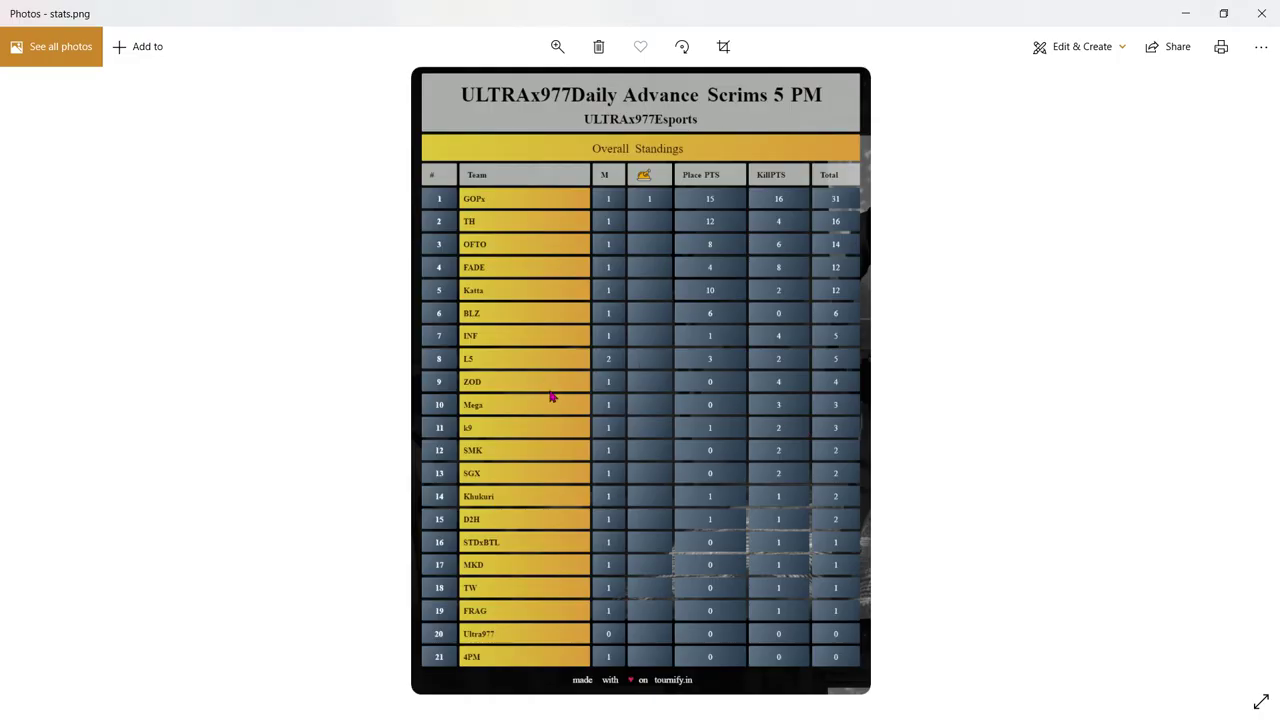
pyautogui.hotkey('alt', 'F4')
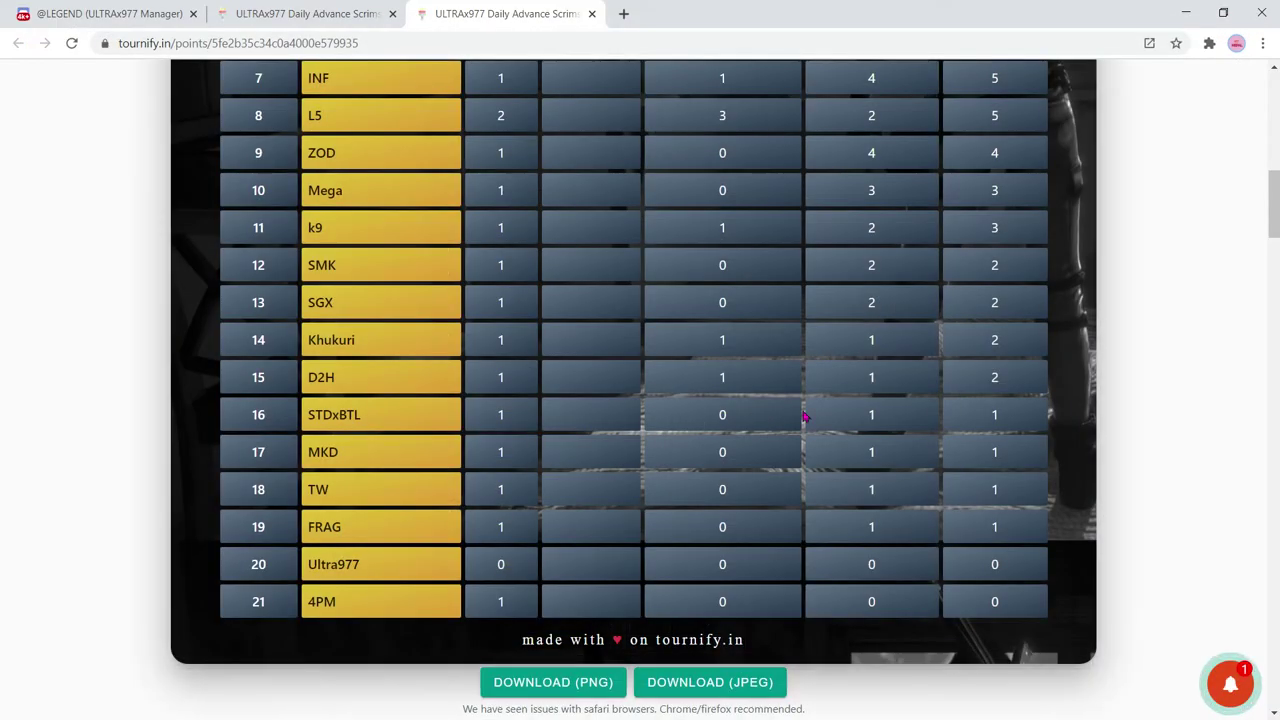
pyautogui.scroll(10, 2, 200)
pyautogui.scroll(-2, 2, 160)
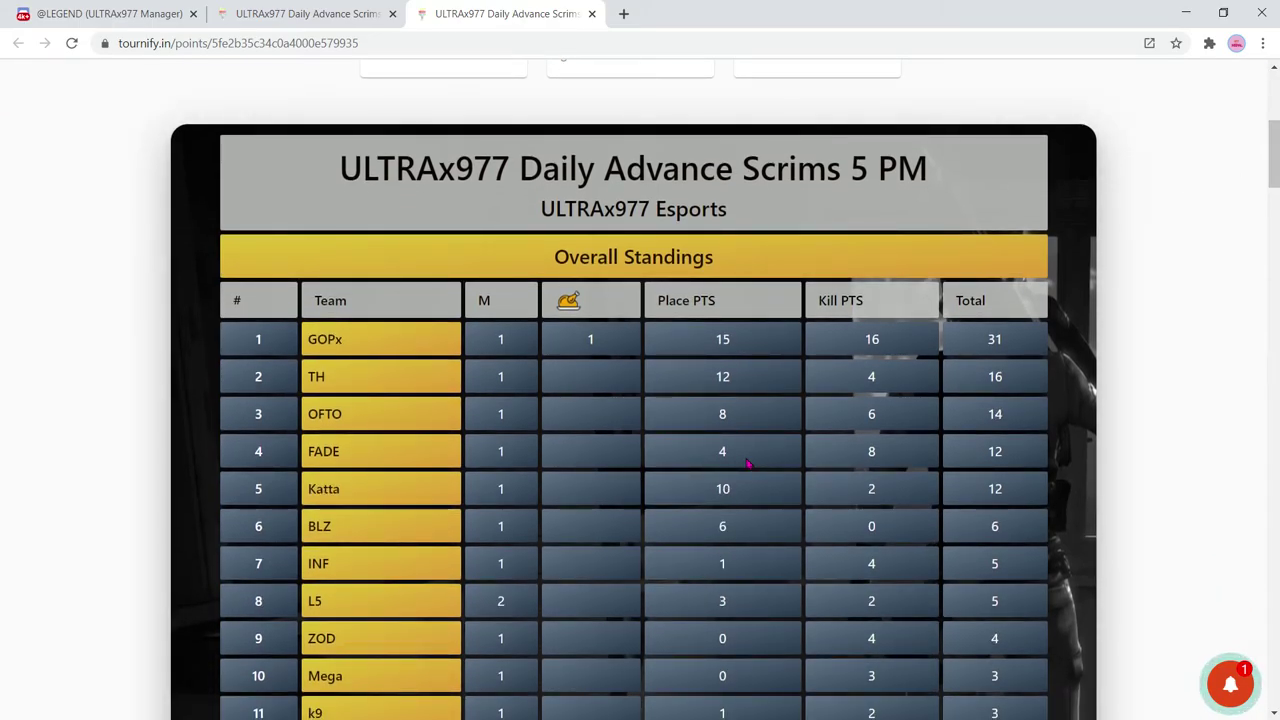
pyautogui.moveTo(797, 705)
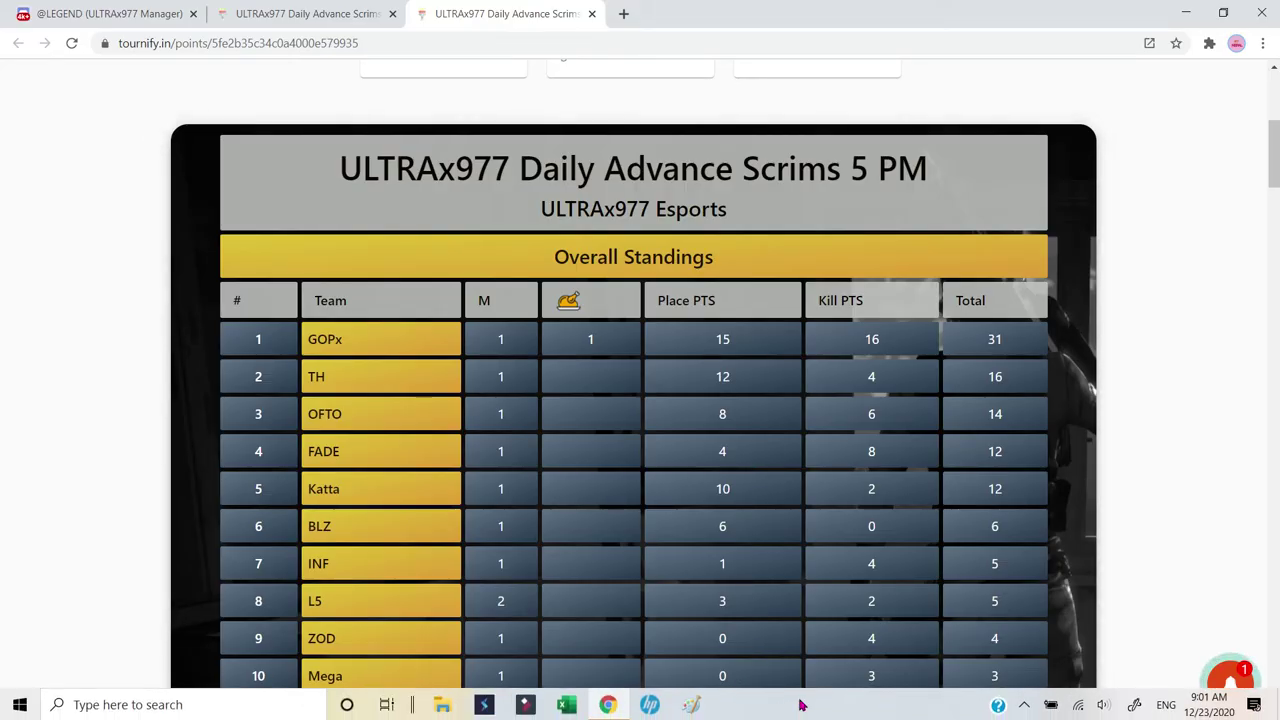
pyautogui.click(160, 705)
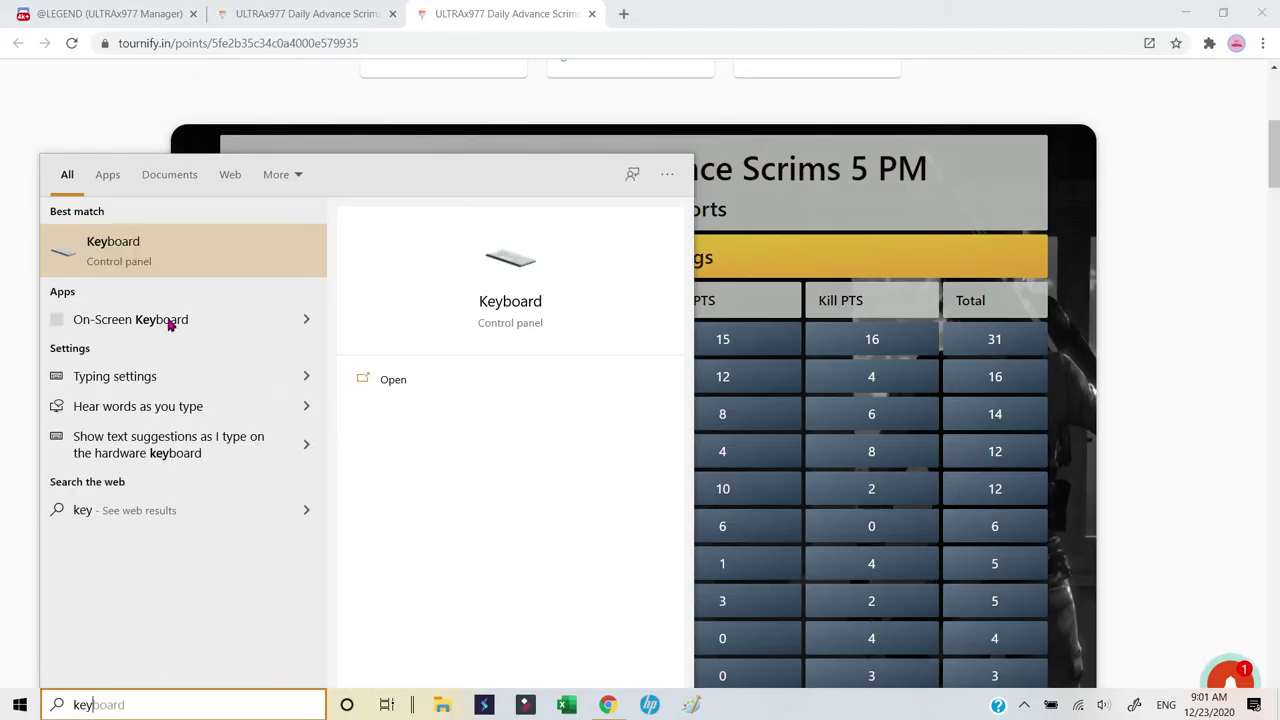
pyautogui.click(163, 246)
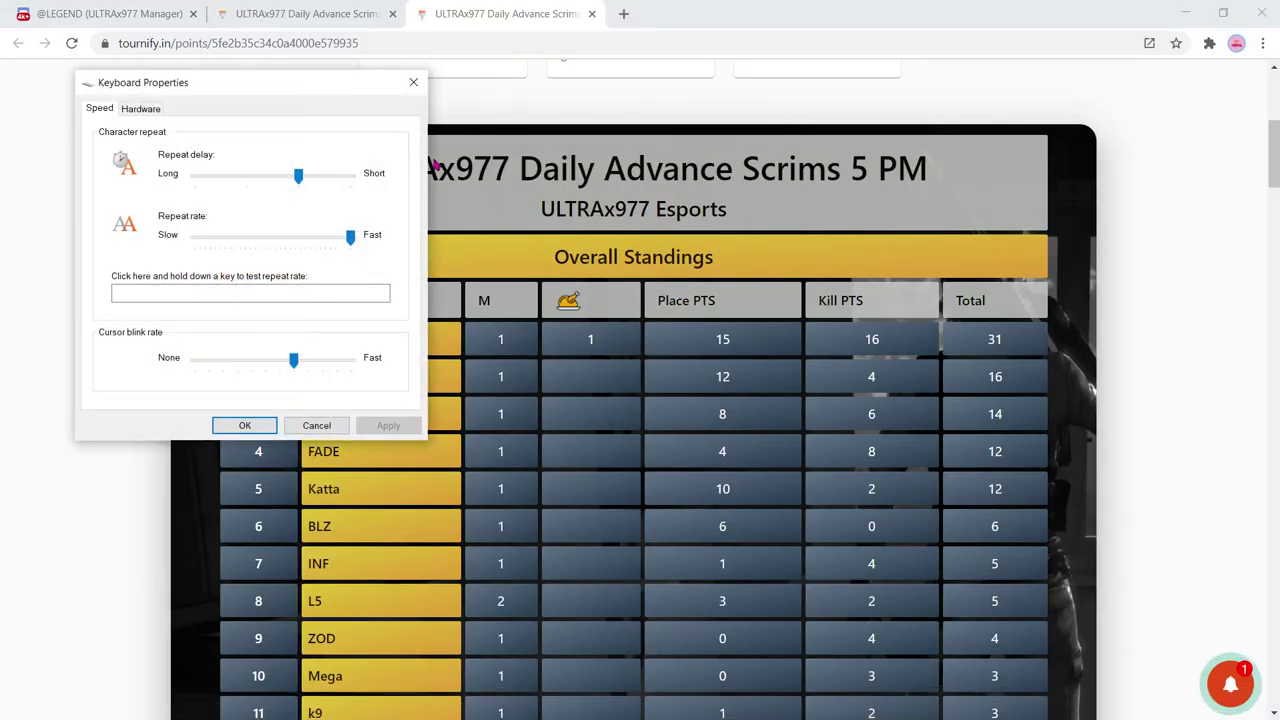
pyautogui.click(151, 108)
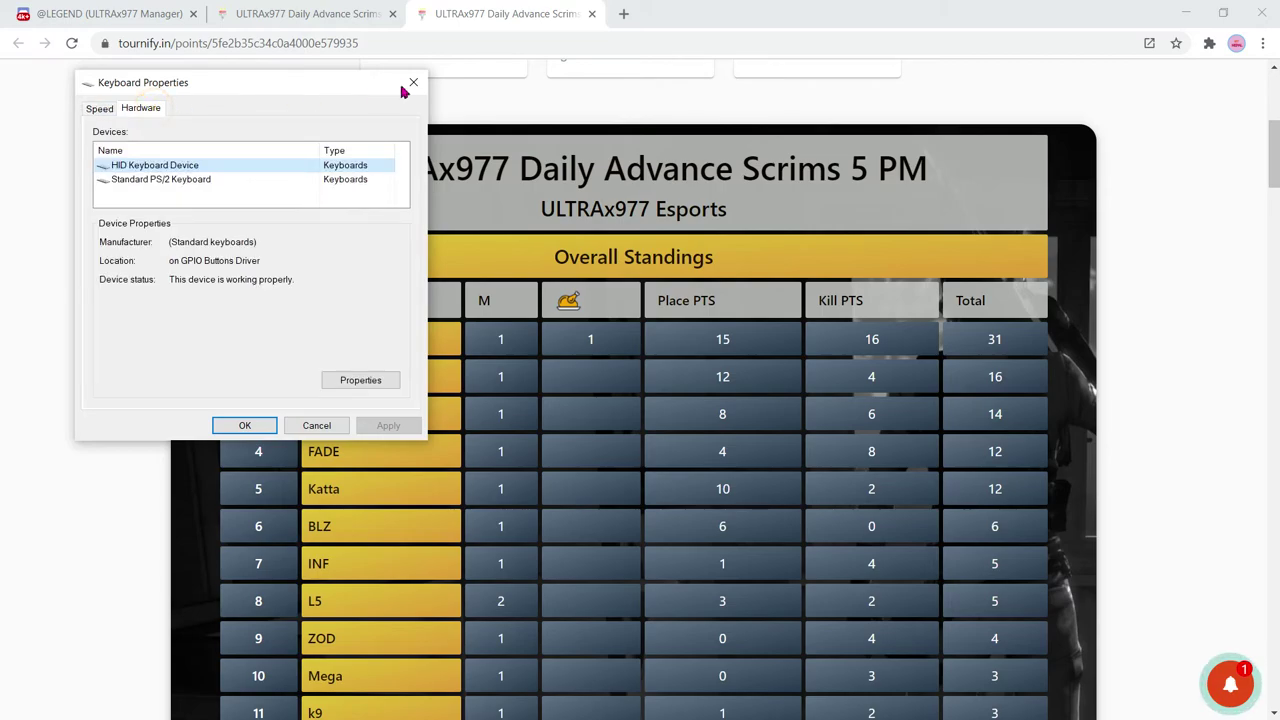
pyautogui.click(413, 82)
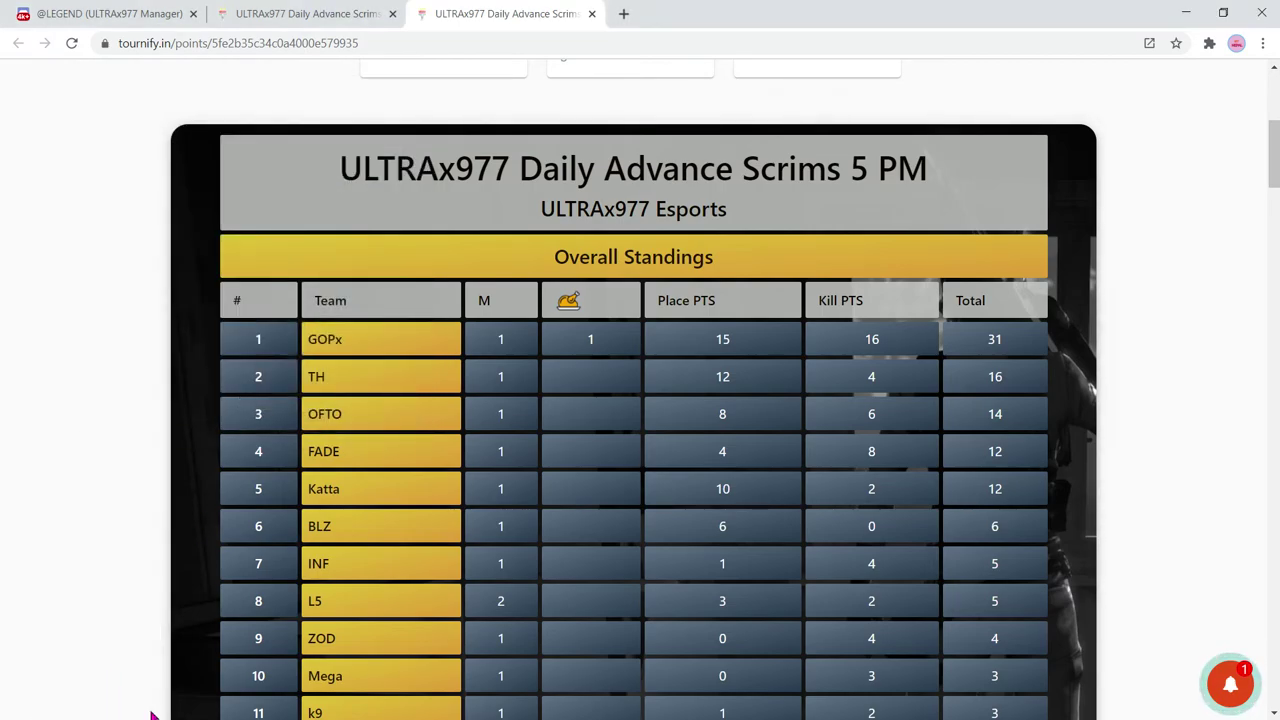
# - Open the On-Screen Keyboard over the points table, use its PrtScn key, and move the keyboard below the Overall Standings heading
pyautogui.click(20, 445)
pyautogui.press('super')
pyautogui.click(200, 705)
pyautogui.write('onscr')
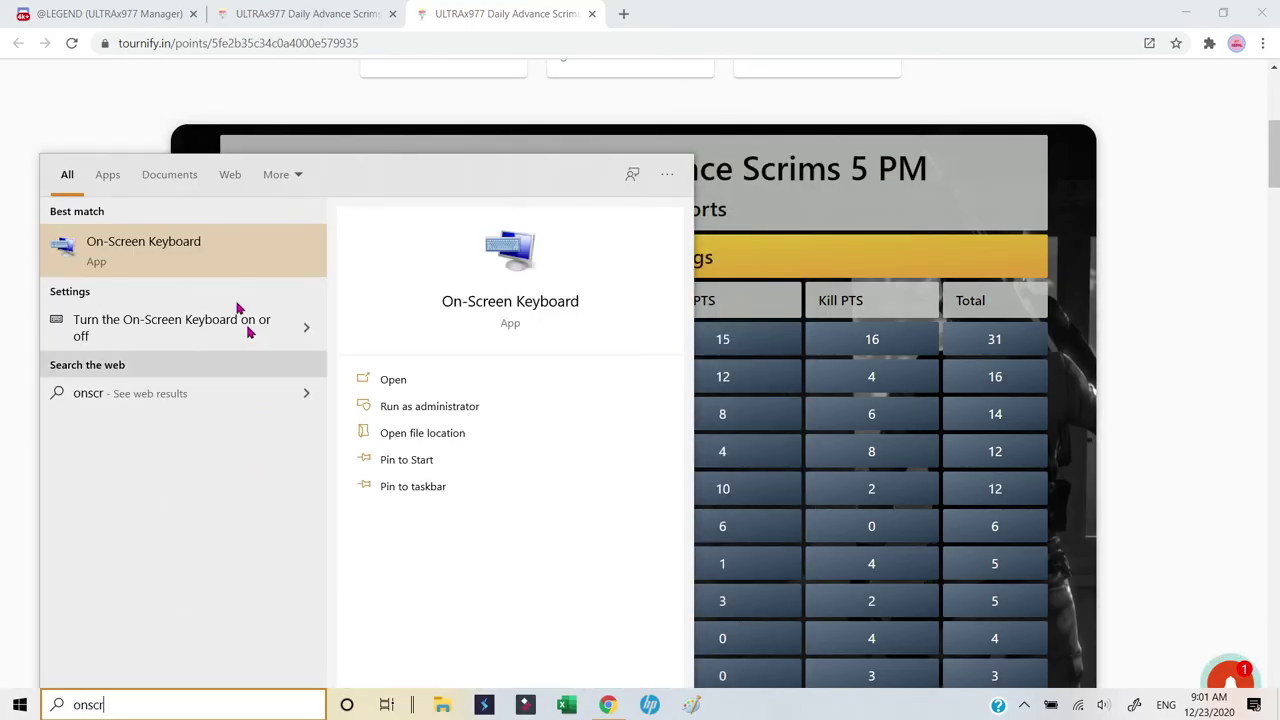
pyautogui.click(205, 248)
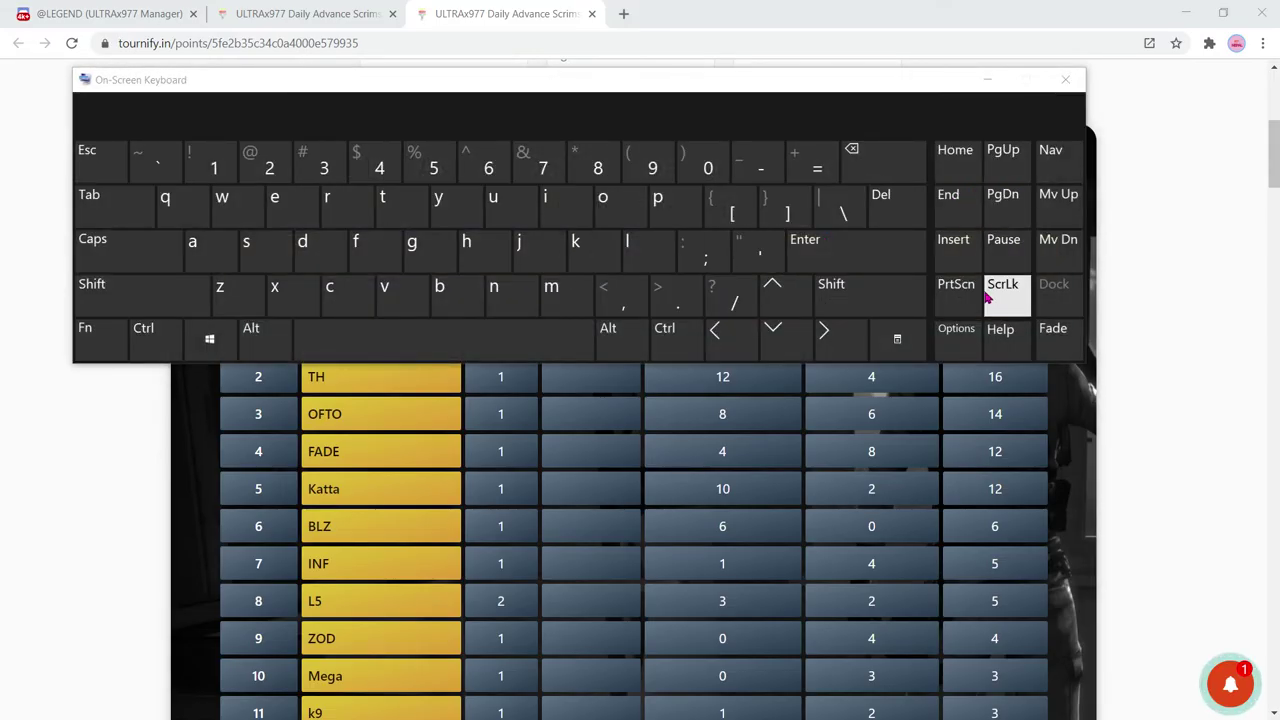
pyautogui.click(892, 295)
pyautogui.click(955, 293)
pyautogui.moveTo(878, 82); pyautogui.dragTo(908, 297)
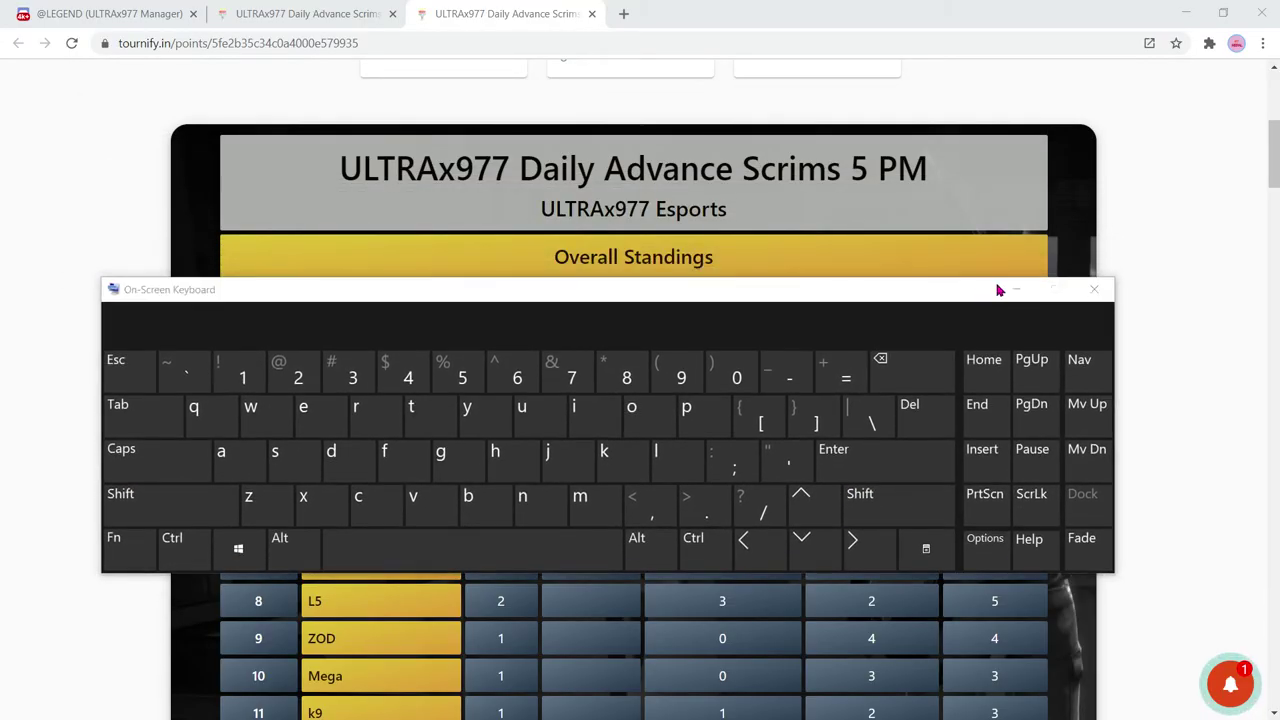
# - Search Windows for Paint and launch it with a blank canvas, moving the On-Screen Keyboard clear of the search results
pyautogui.press('super')
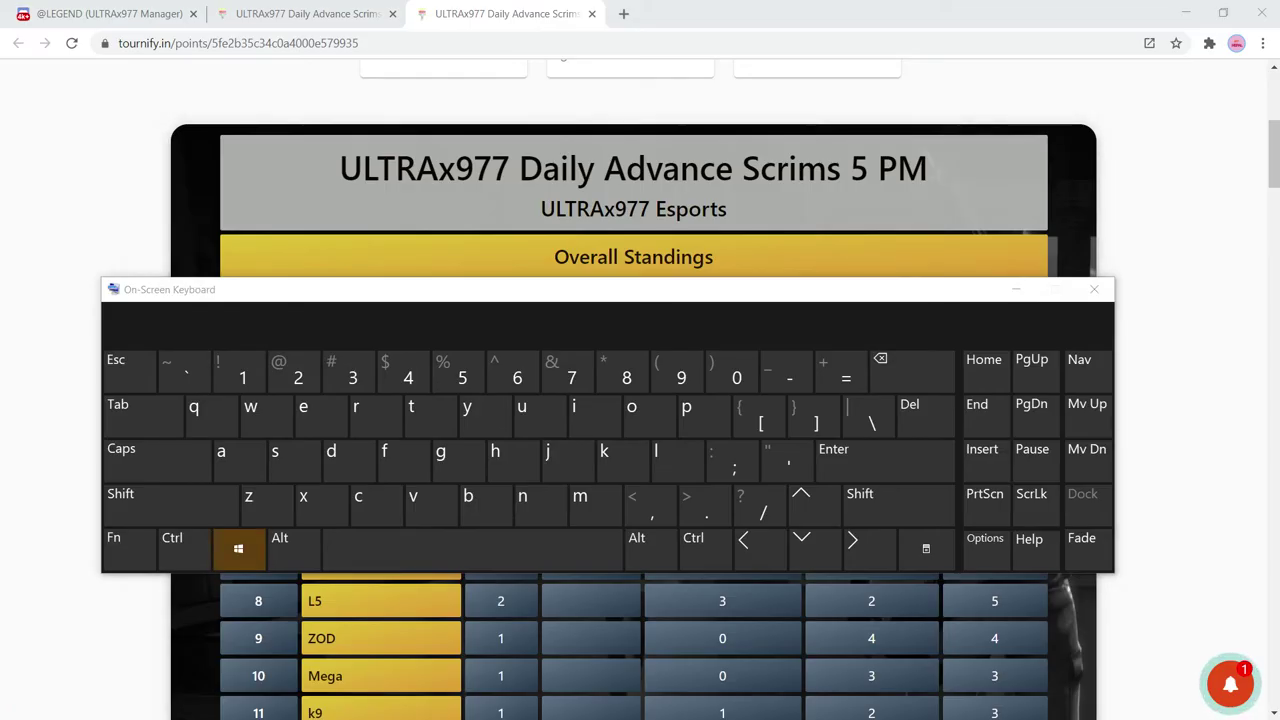
pyautogui.write('pain')
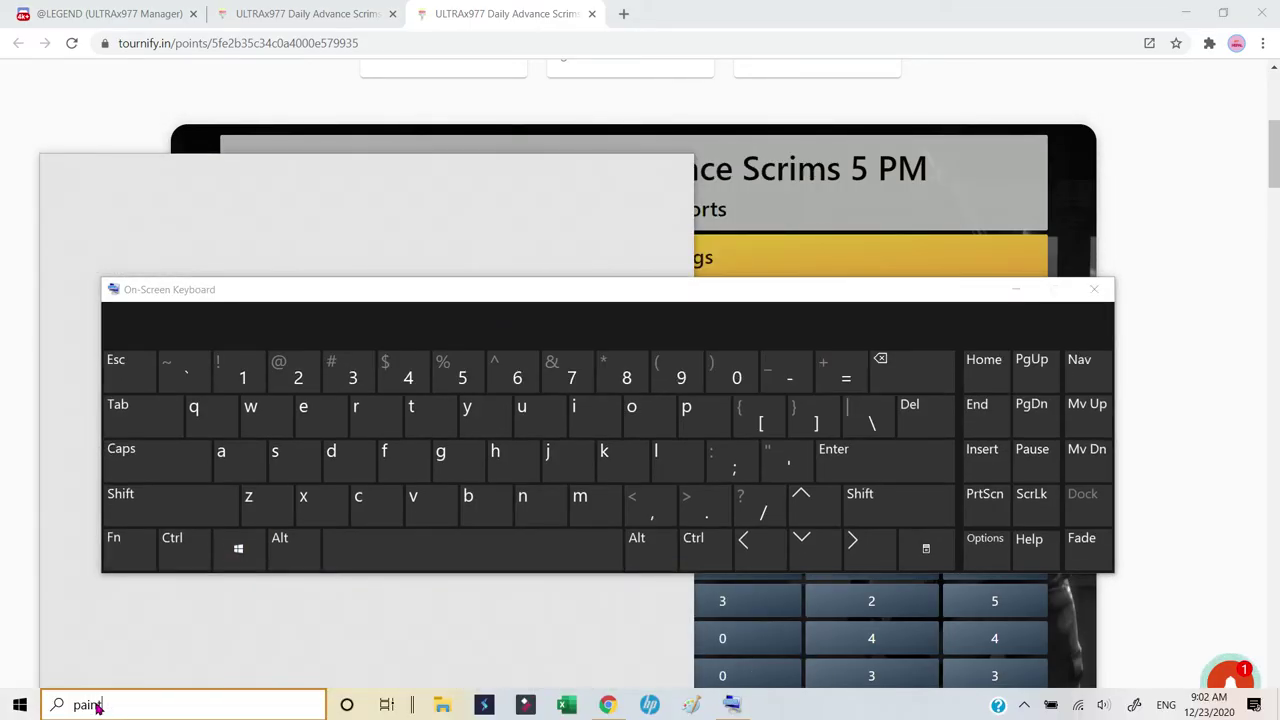
pyautogui.write('t')
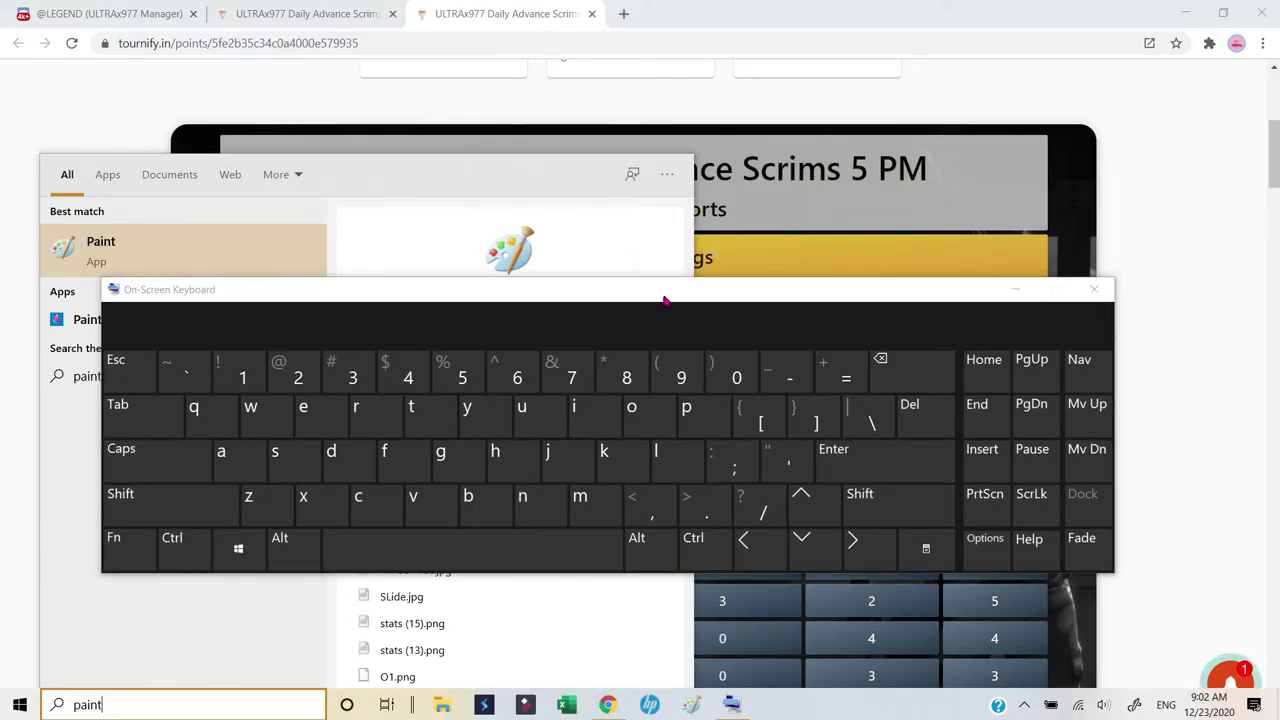
pyautogui.moveTo(663, 297); pyautogui.dragTo(691, 428)
pyautogui.click(155, 242)
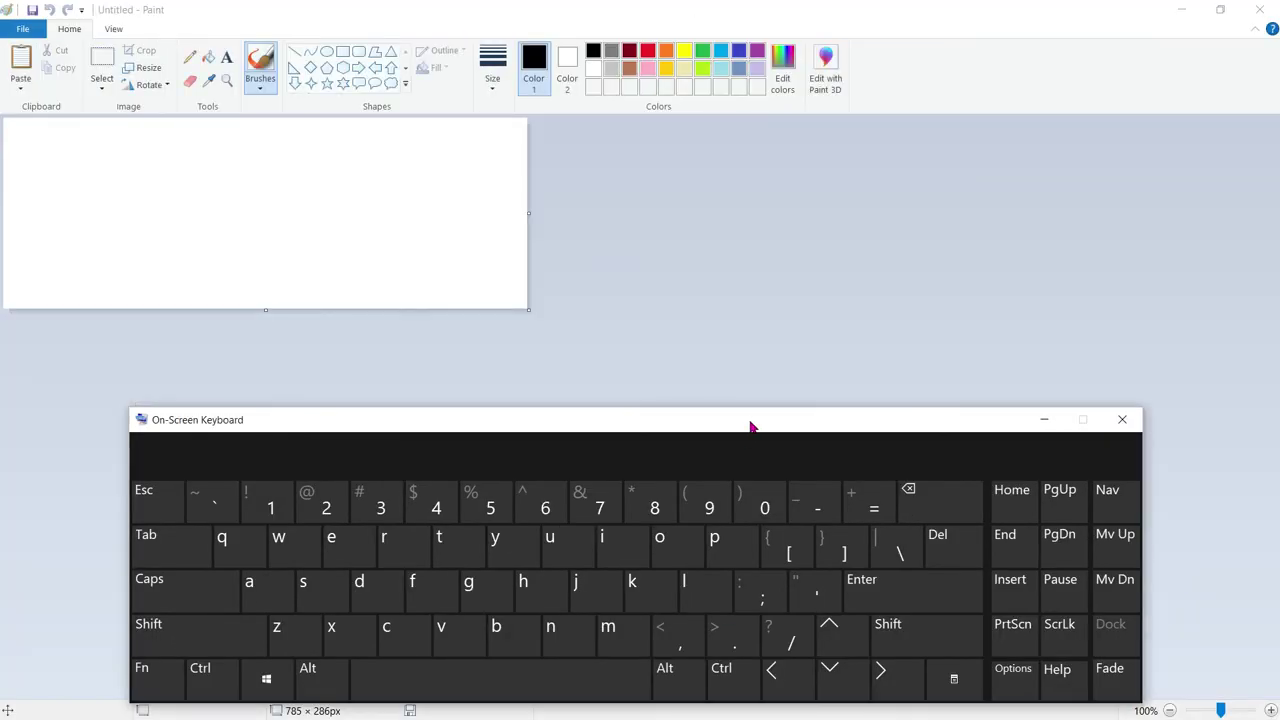
# - Reposition the On-Screen Keyboard over the Paint window and minimize Paint to return to the points table
pyautogui.moveTo(751, 427); pyautogui.dragTo(812, 261)
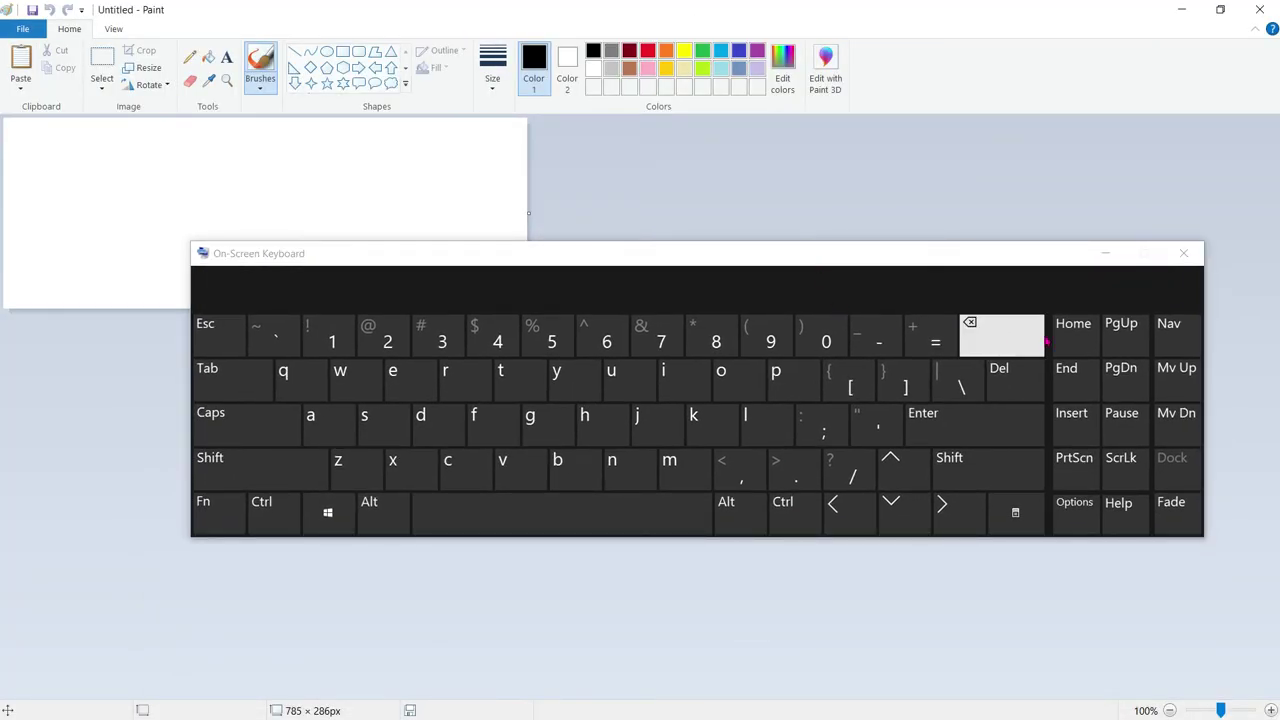
pyautogui.moveTo(903, 276)
pyautogui.mouseDown()
pyautogui.moveTo(900, 363)
pyautogui.moveTo(846, 466)
pyautogui.mouseUp()
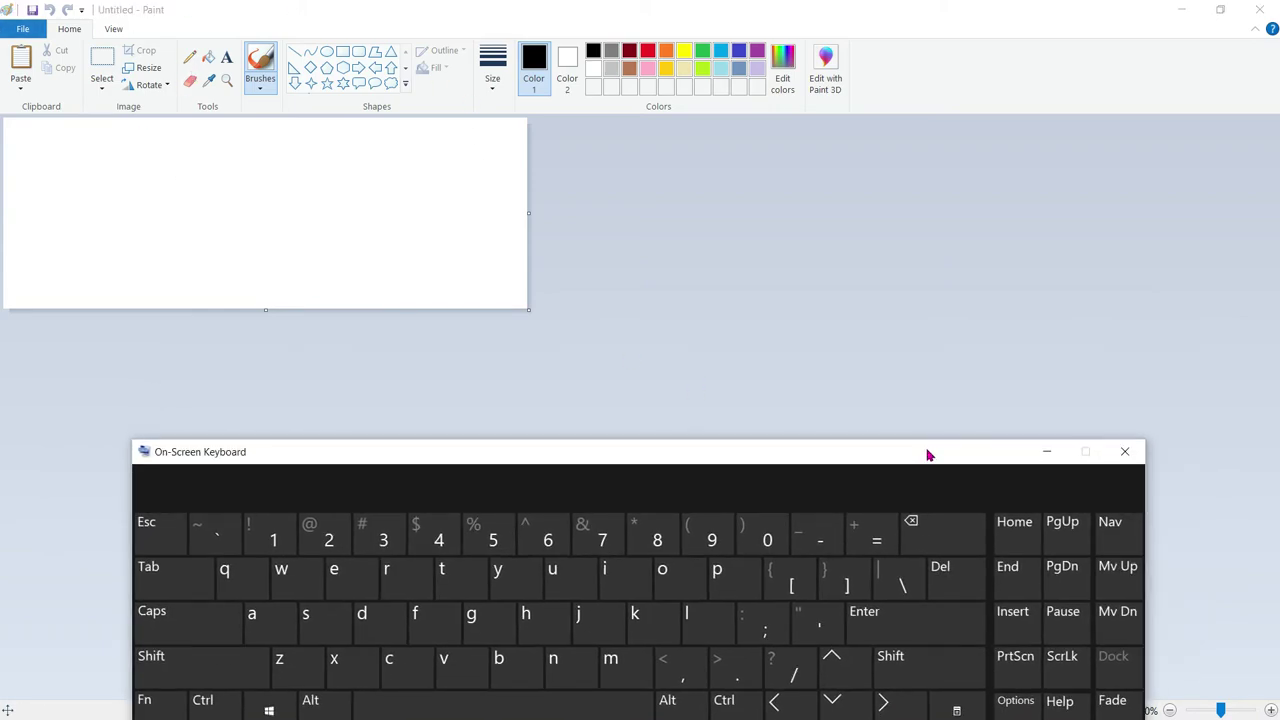
pyautogui.moveTo(926, 451); pyautogui.dragTo(921, 326)
pyautogui.click(1180, 10)
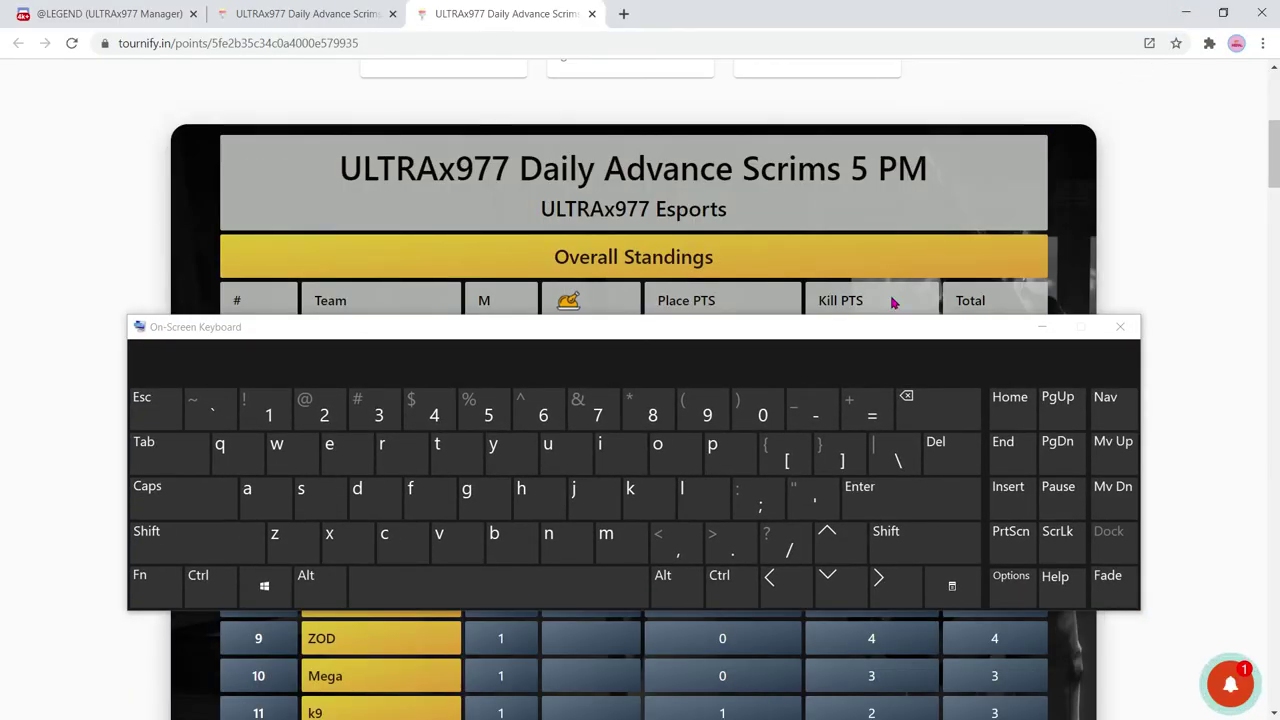
# - Move the On-Screen Keyboard down and shrink it so it covers less of the Overall Standings
pyautogui.moveTo(950, 328); pyautogui.dragTo(1057, 400)
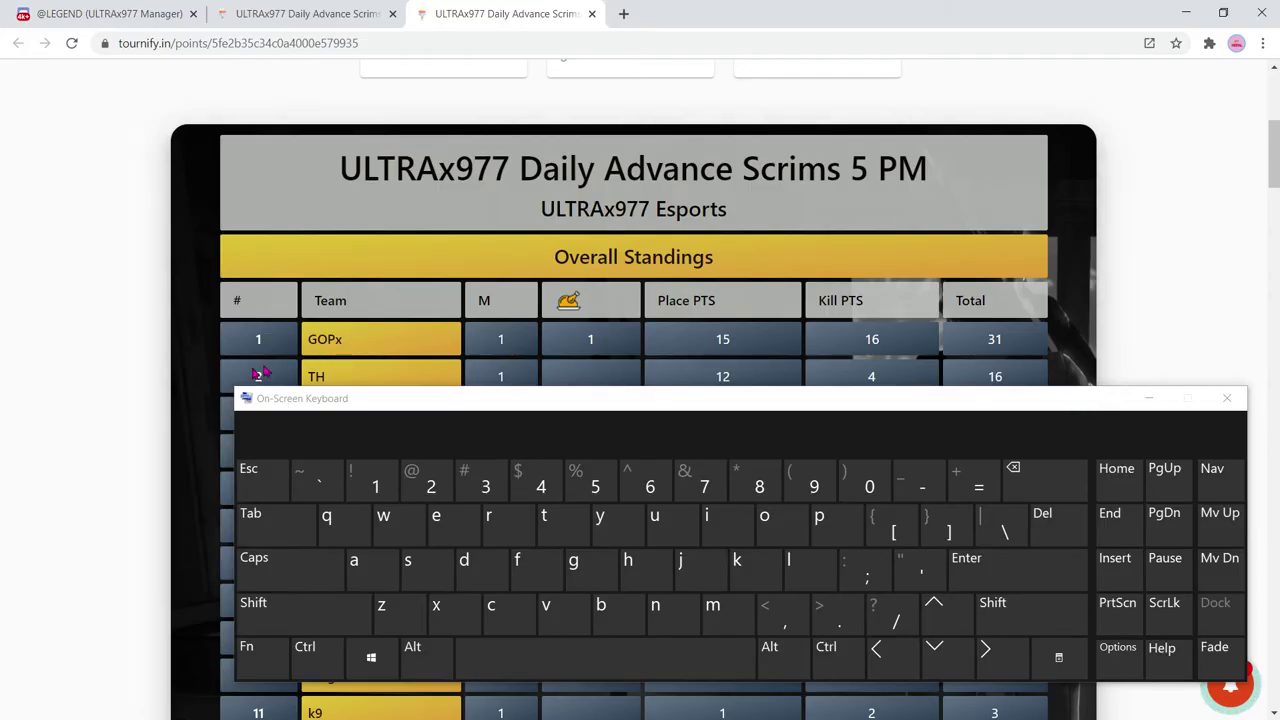
pyautogui.moveTo(235, 387); pyautogui.dragTo(680, 504)
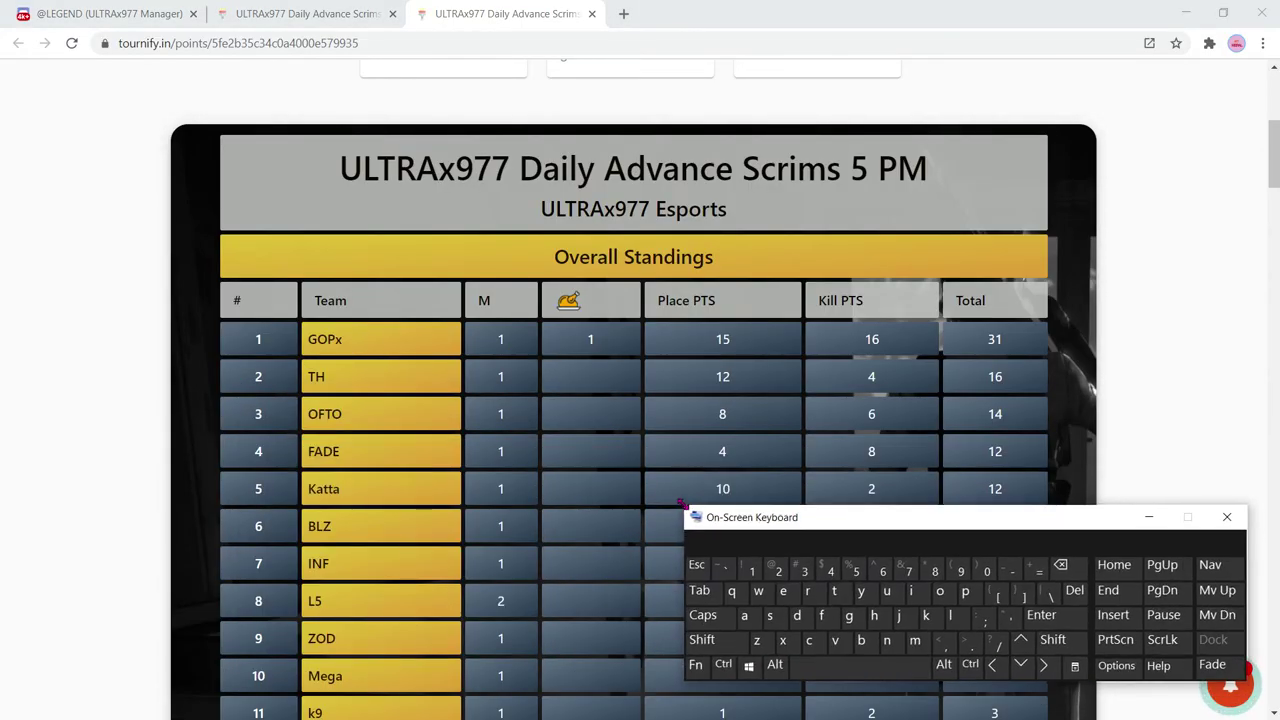
# - Move the On-Screen Keyboard over the lower rows of the points table and align the Overall Standings heading just below the page header
pyautogui.moveTo(906, 519); pyautogui.dragTo(848, 413)
pyautogui.press('shift')
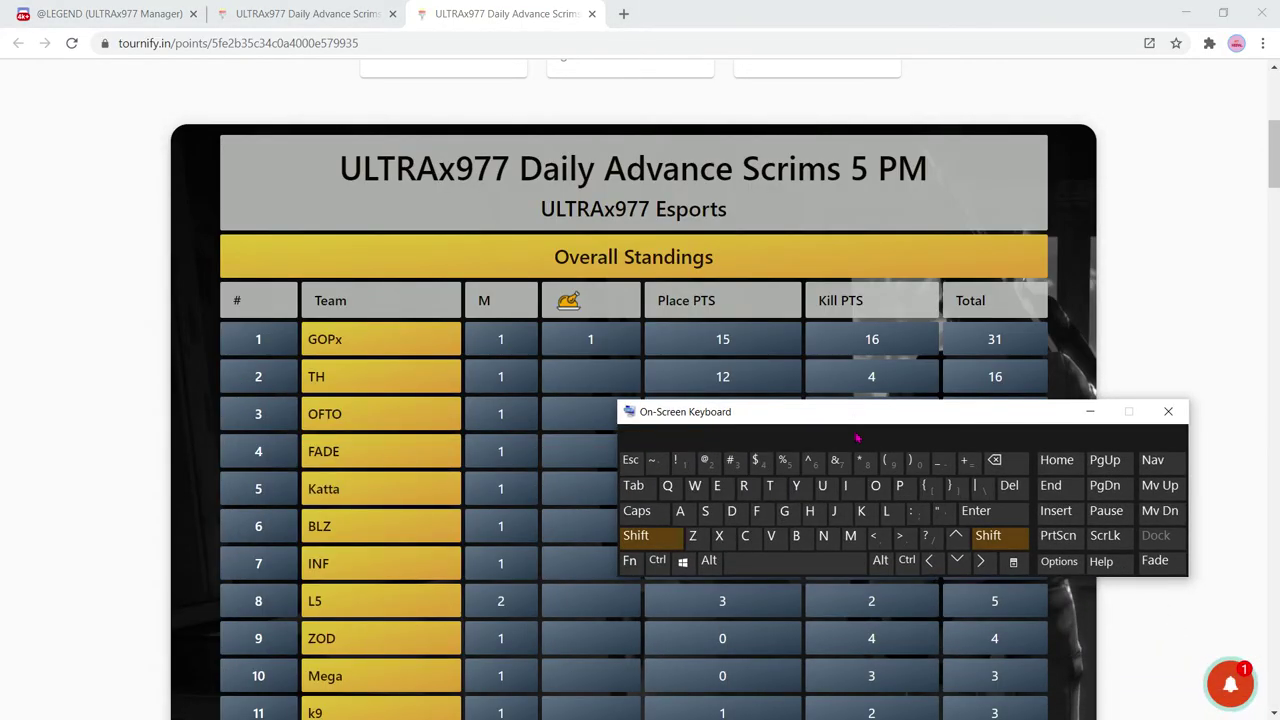
pyautogui.click(1005, 461)
pyautogui.moveTo(970, 415); pyautogui.dragTo(1099, 508)
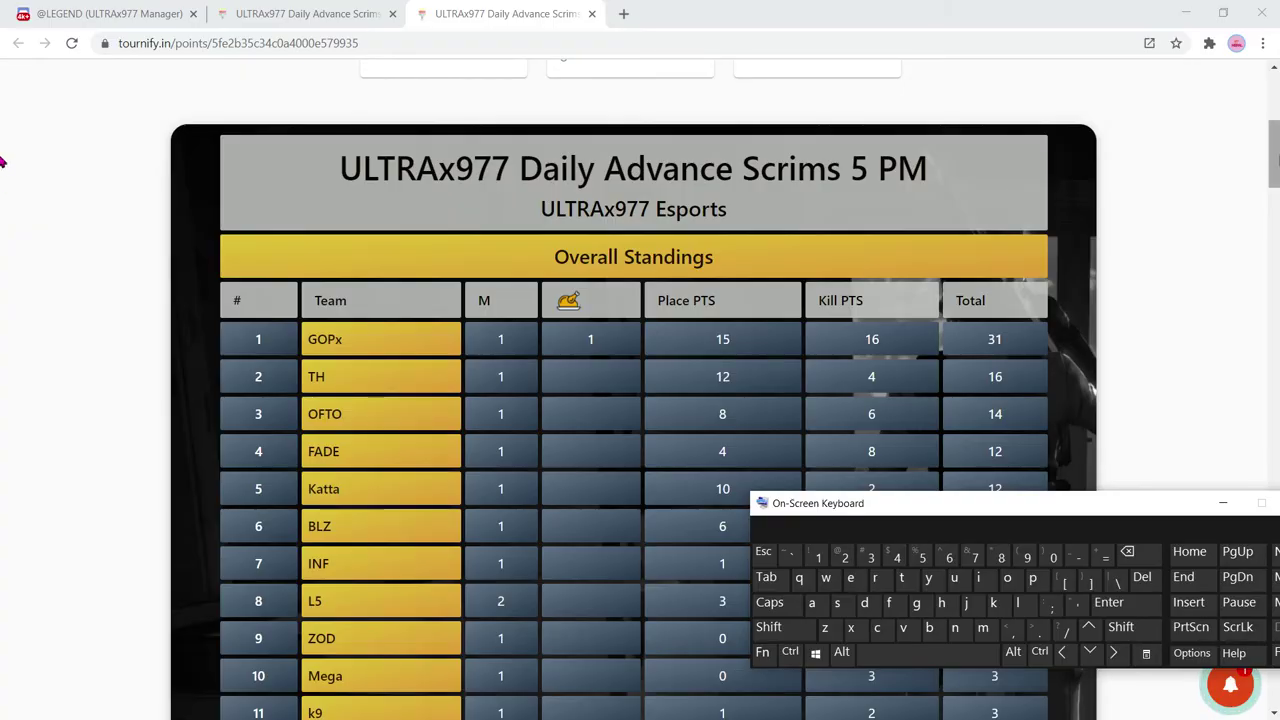
pyautogui.scroll(-1, 1275, 157)
pyautogui.scroll(-2, 1275, 157)
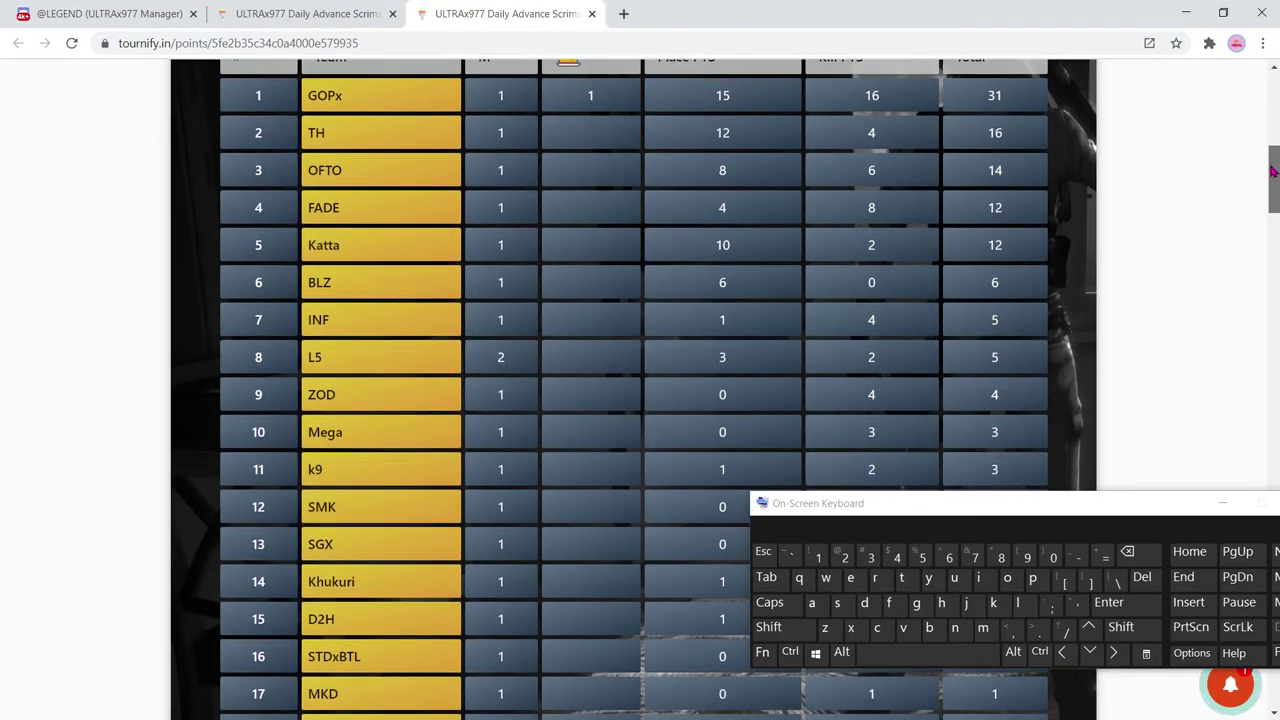
pyautogui.scroll(3, 1272, 167)
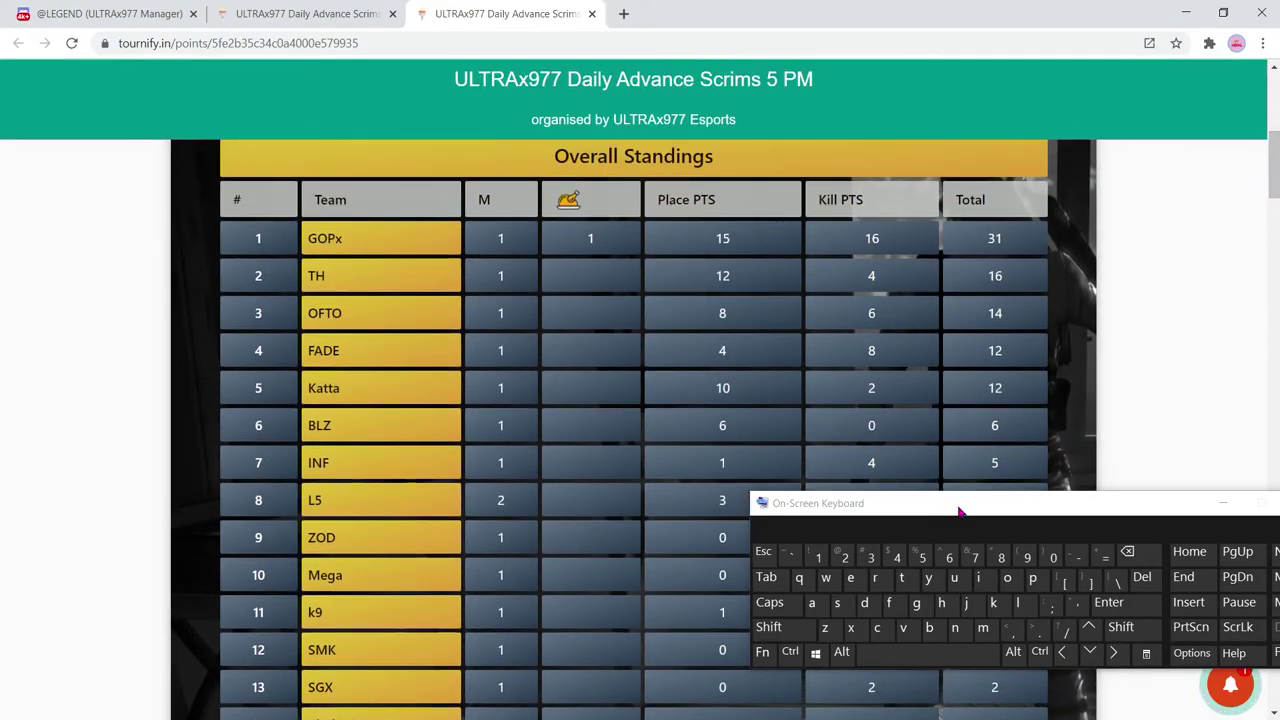
# - Shrink the On-Screen Keyboard and move it over the browser's tabs and address bar, clear of the Overall Standings rows
pyautogui.moveTo(958, 512); pyautogui.dragTo(318, 420)
pyautogui.moveTo(112, 403); pyautogui.dragTo(258, 450)
pyautogui.moveTo(435, 468); pyautogui.dragTo(188, 60)
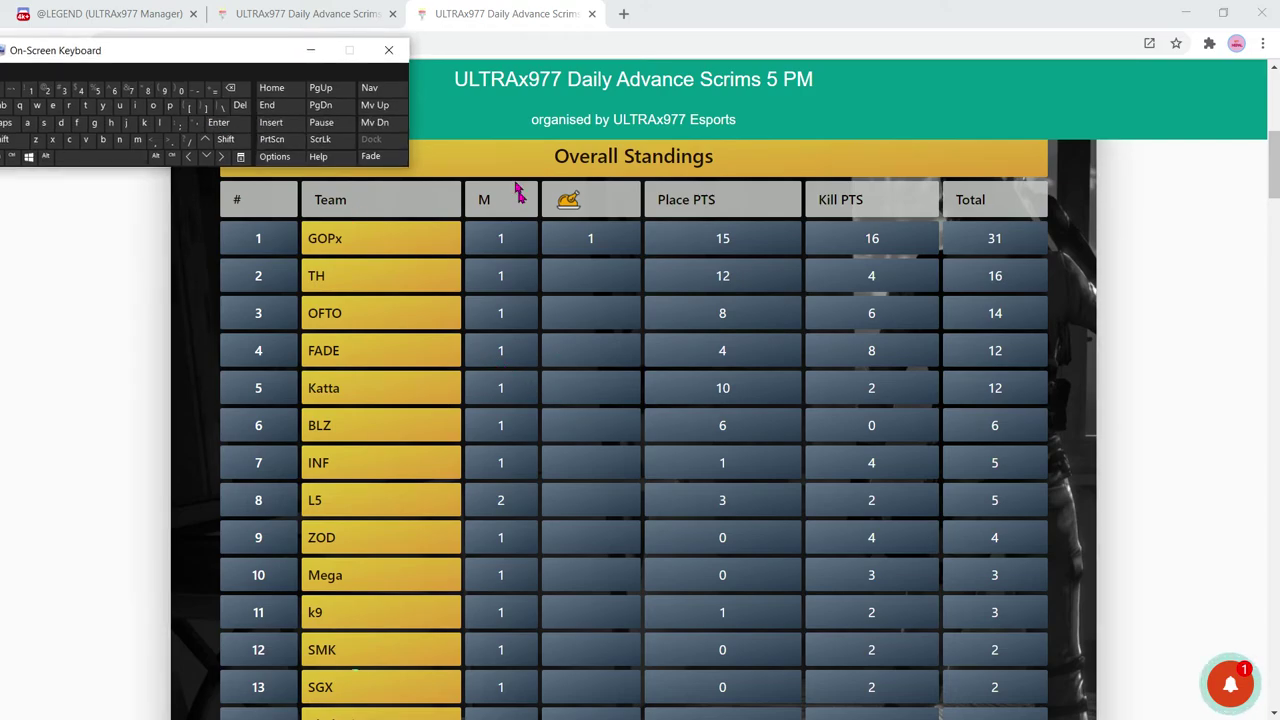
pyautogui.moveTo(286, 52)
pyautogui.mouseDown()
pyautogui.moveTo(250, 51)
pyautogui.moveTo(271, 50)
pyautogui.mouseUp()
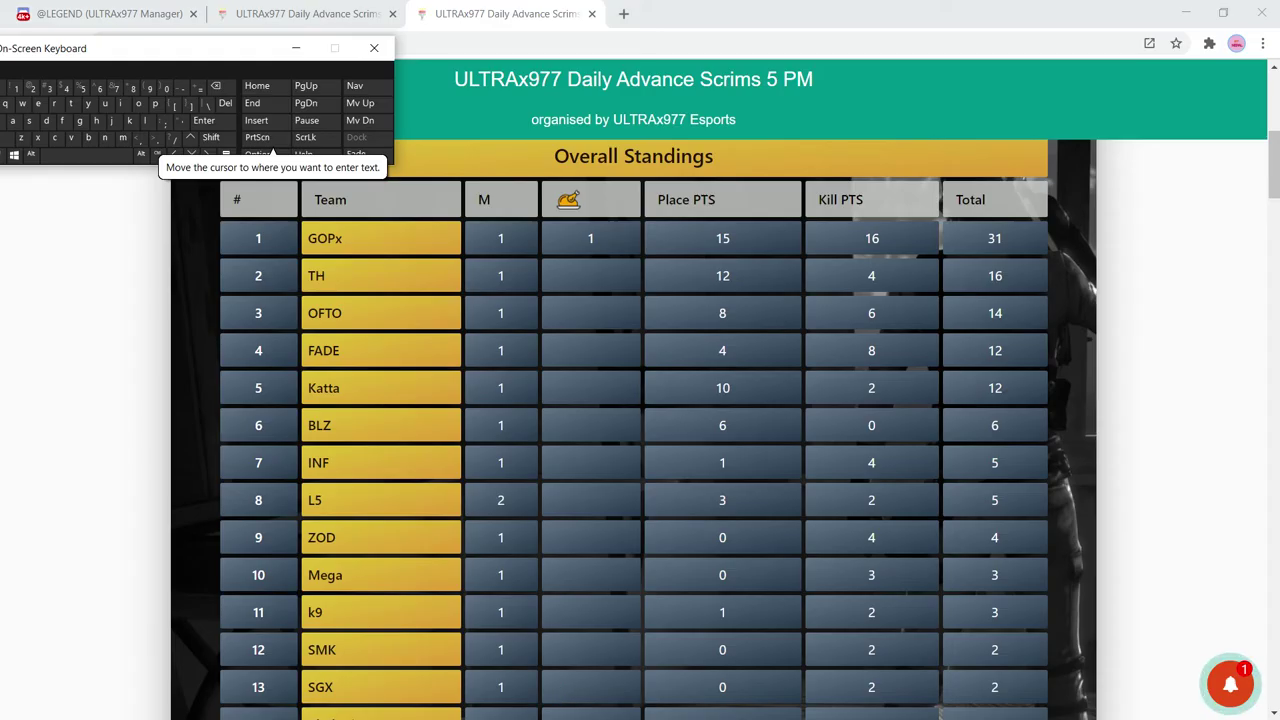
# - Switch to the open Paint window and paste the captured screen of the points table onto the blank canvas
pyautogui.press('super')
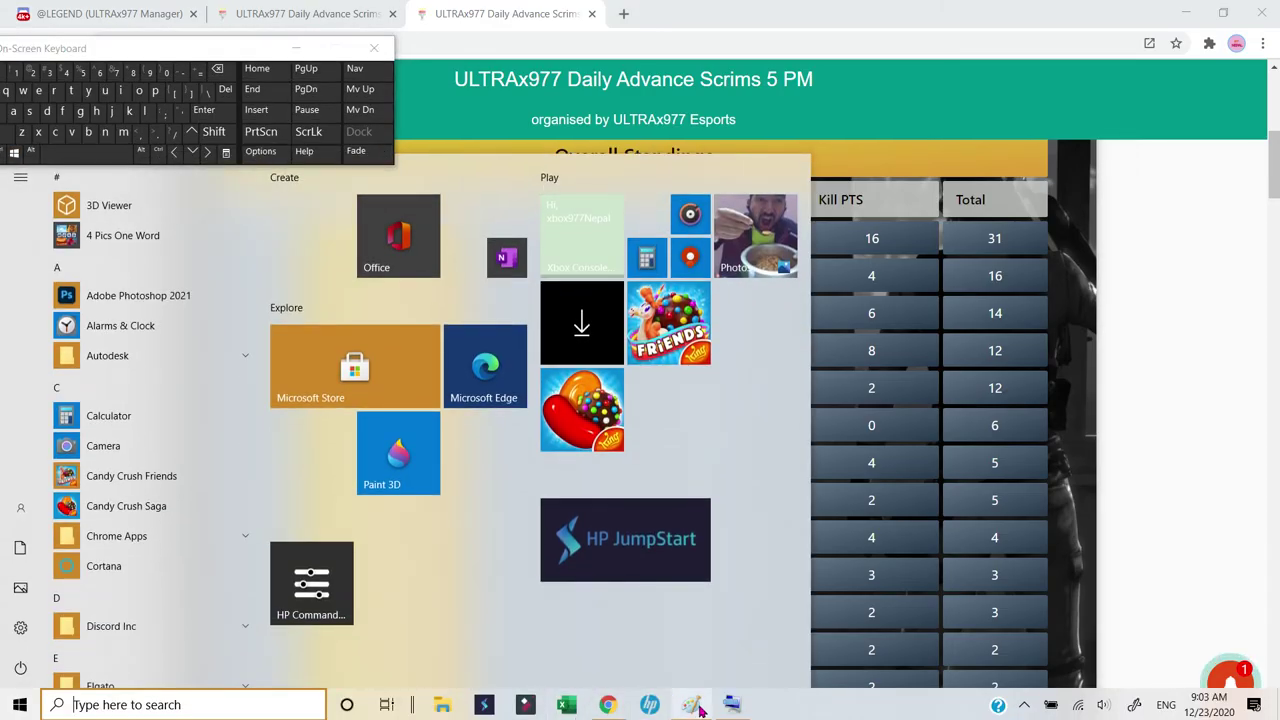
pyautogui.click(691, 705)
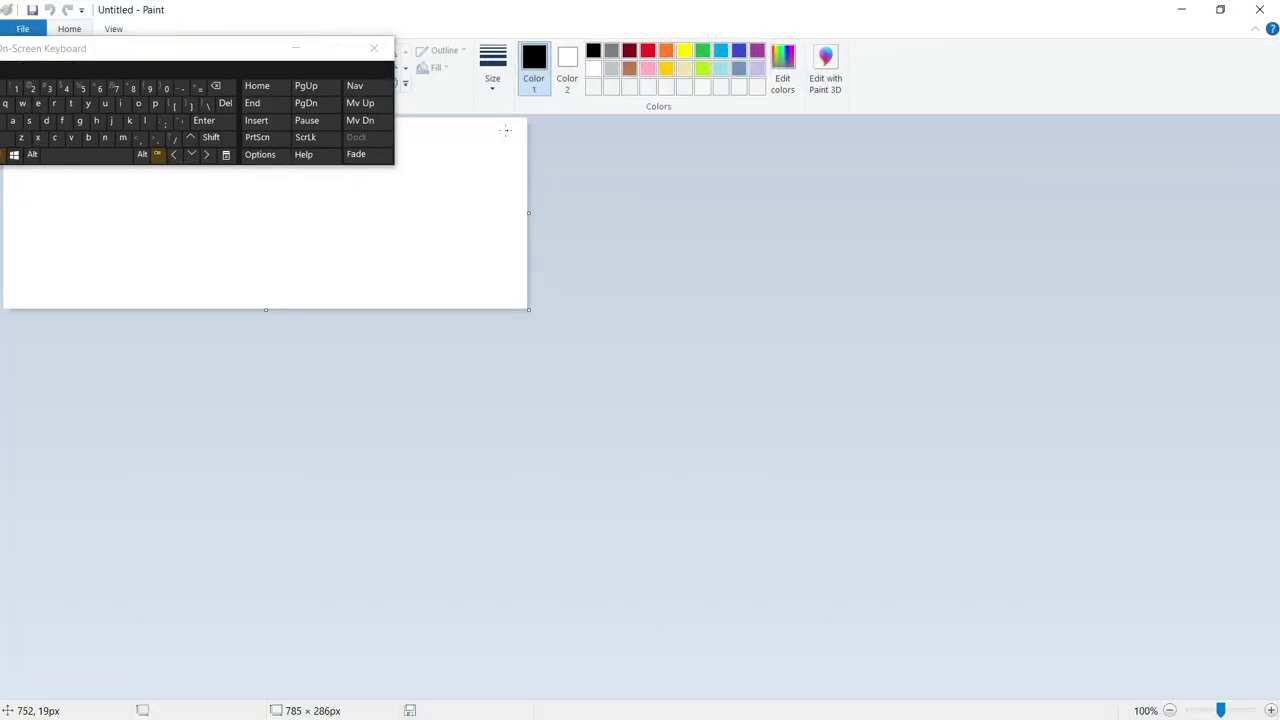
pyautogui.hotkey('ctrl', 'v')
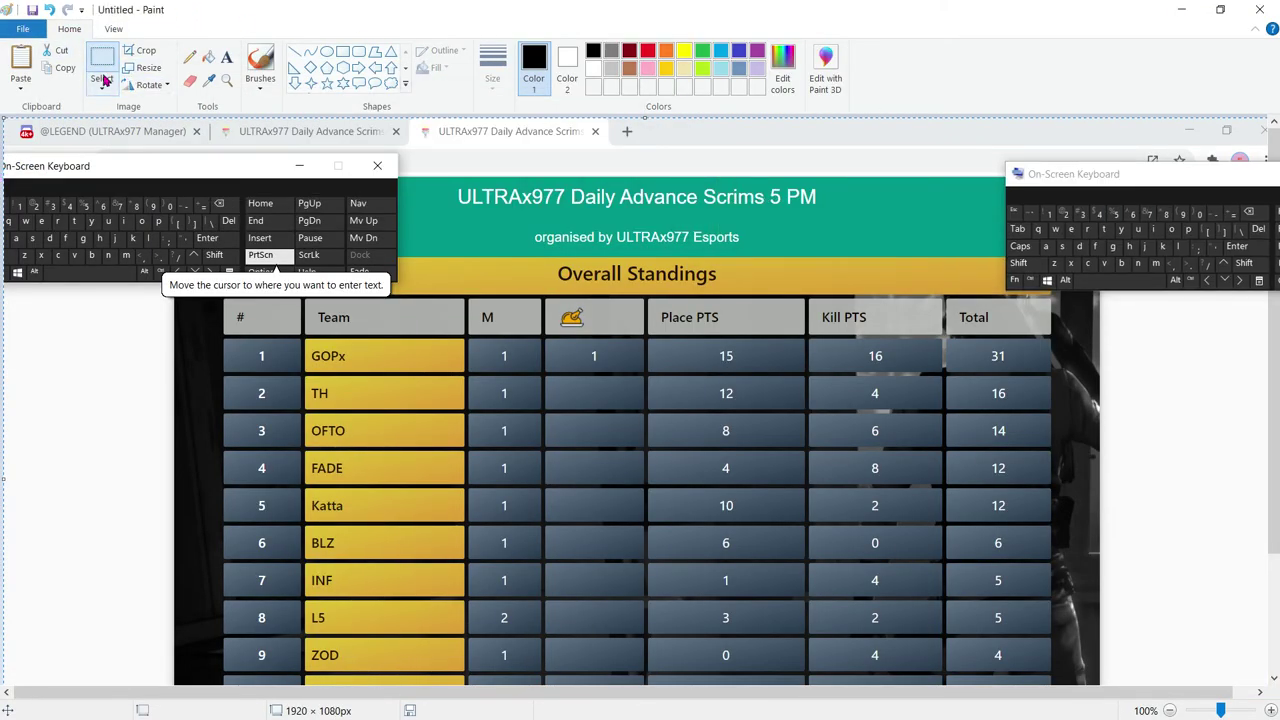
# - Close the On-Screen Keyboard floating over the pasted screenshot in Paint
pyautogui.press('Delete')
pyautogui.click(22, 70)
pyautogui.moveTo(1207, 175); pyautogui.dragTo(903, 189)
pyautogui.click(1042, 182)
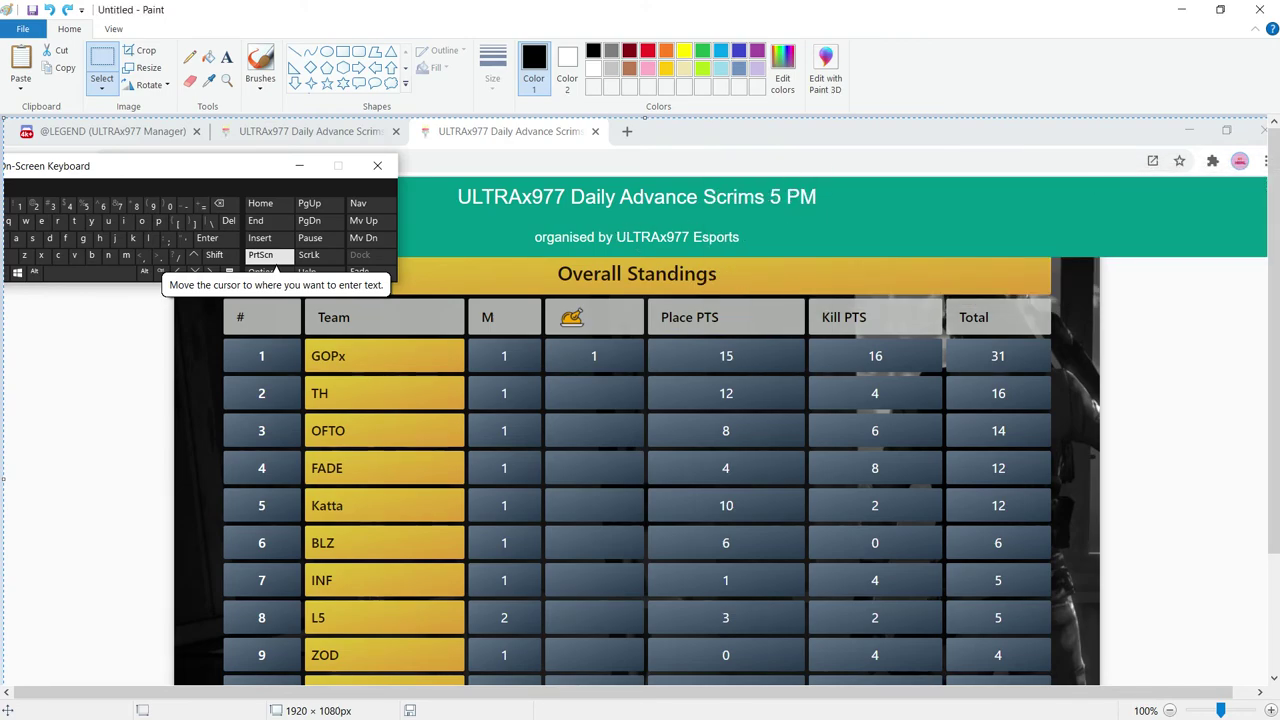
# - Capture the points table in the browser again without the On-Screen Keyboard and paste the new screenshot into Paint
pyautogui.hotkey('alt', 'Tab')
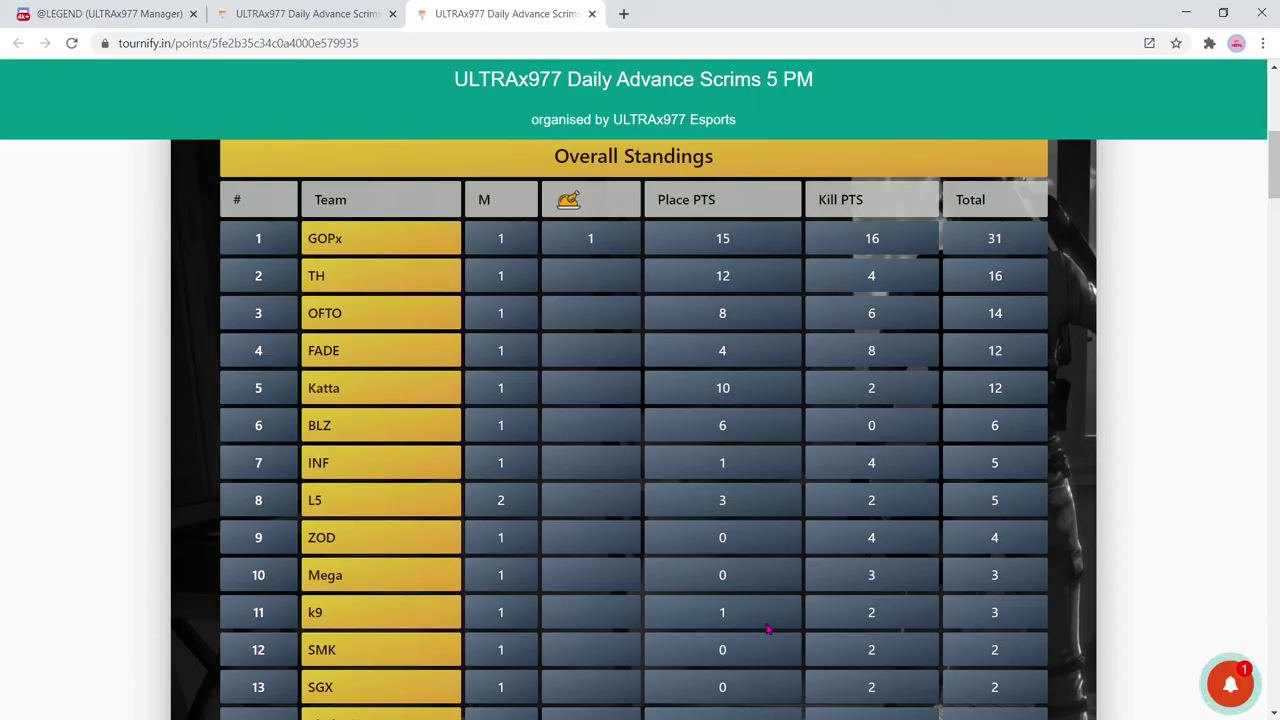
pyautogui.hotkey('alt', 'Tab')
pyautogui.hotkey('ctrl', 'v')
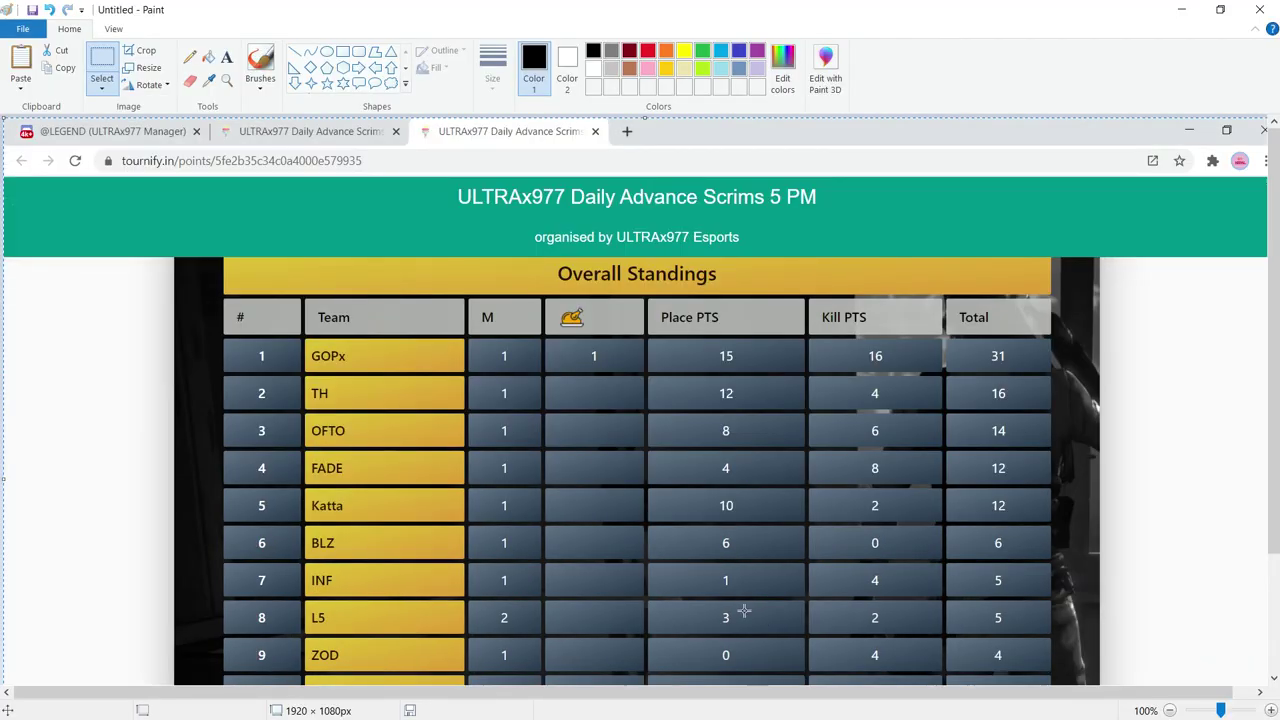
# - Crop the screenshot to the standings from the tournament title through rank 10, about 1241 × 777 px
pyautogui.keyDown('ctrl'); pyautogui.scroll(-1, 604, 528); pyautogui.keyUp('ctrl')
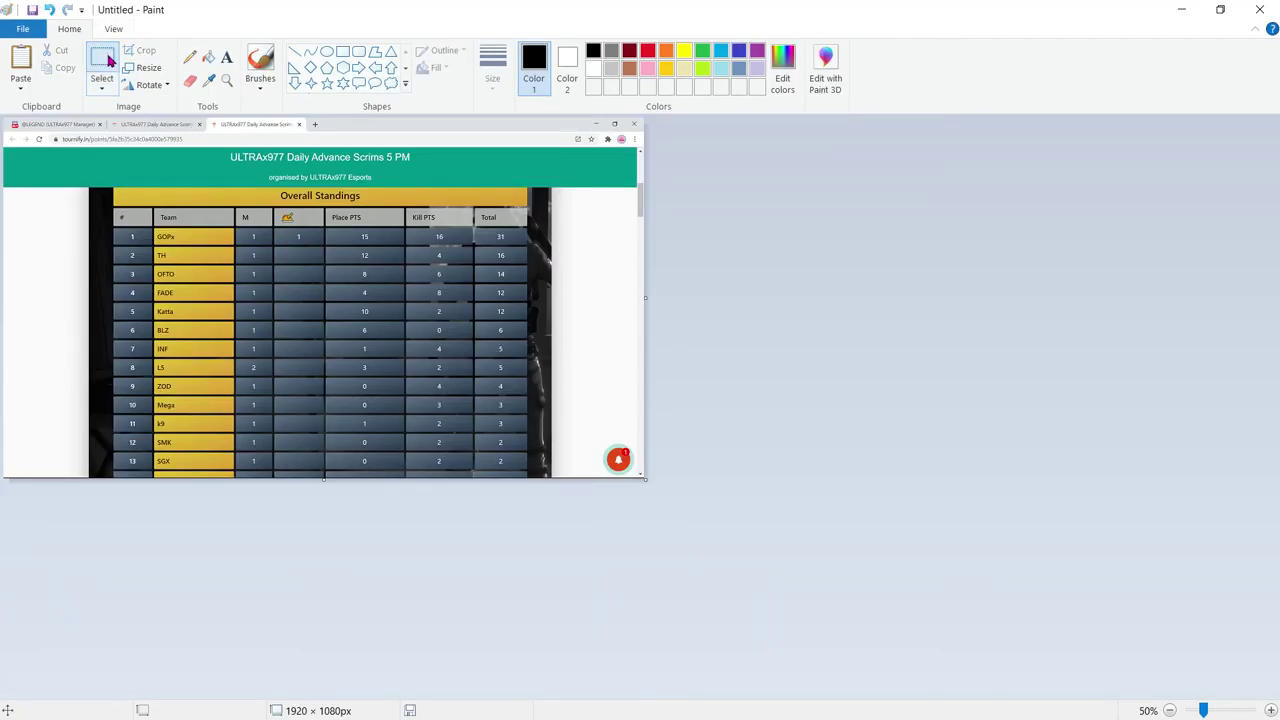
pyautogui.moveTo(115, 148); pyautogui.dragTo(183, 322)
pyautogui.moveTo(415, 422); pyautogui.dragTo(528, 408)
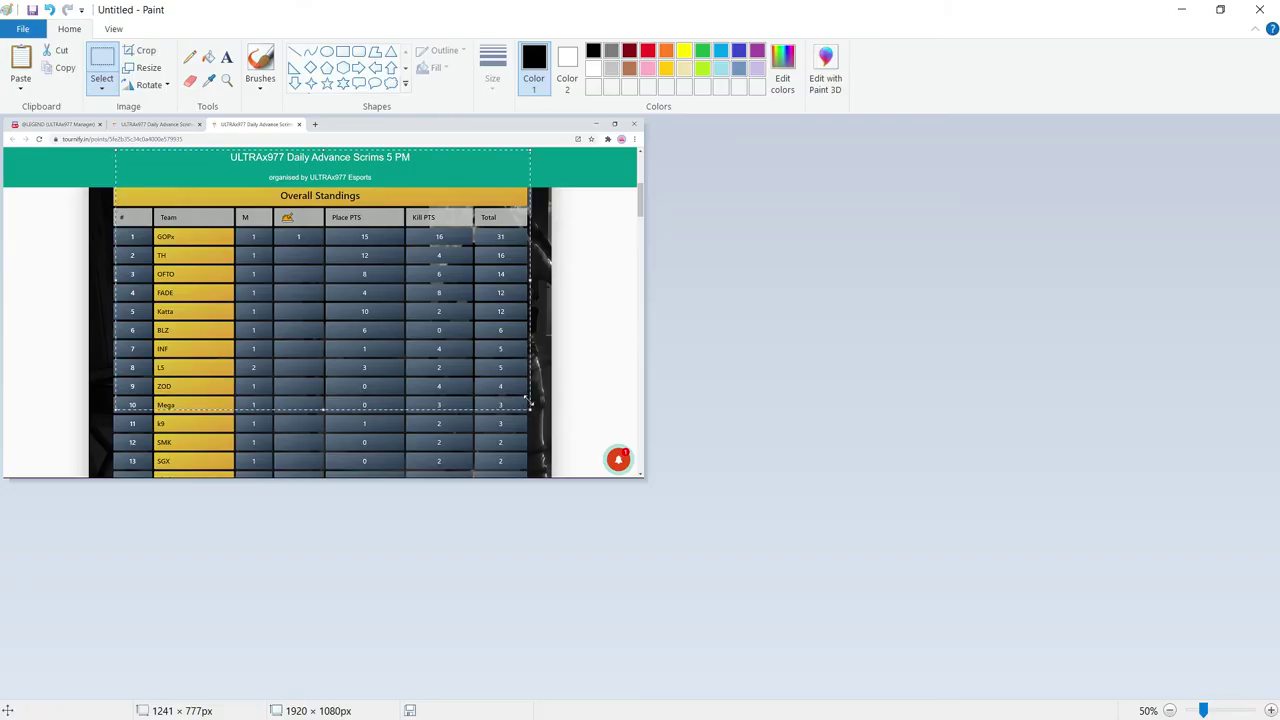
pyautogui.click(147, 51)
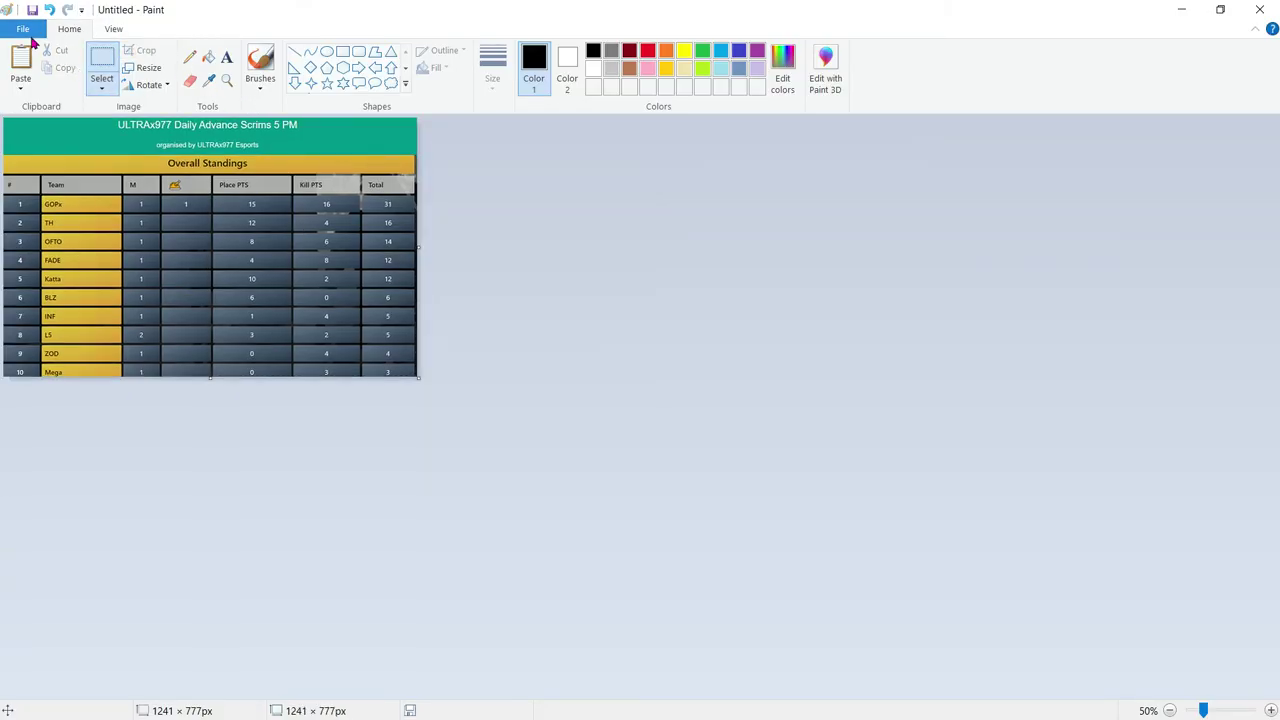
# - Save the cropped standings as a PNG picture in the T1 Scrims folder, replacing match a.png
pyautogui.click(28, 32)
pyautogui.moveTo(89, 168)
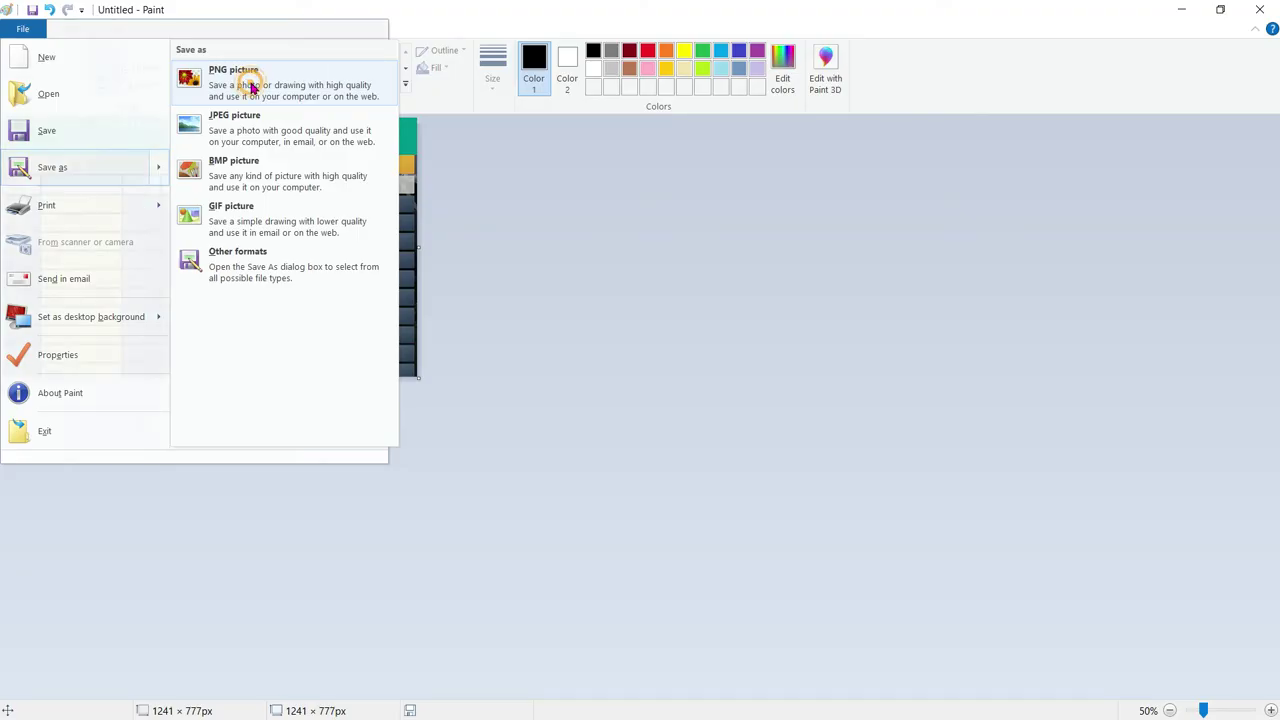
pyautogui.click(253, 88)
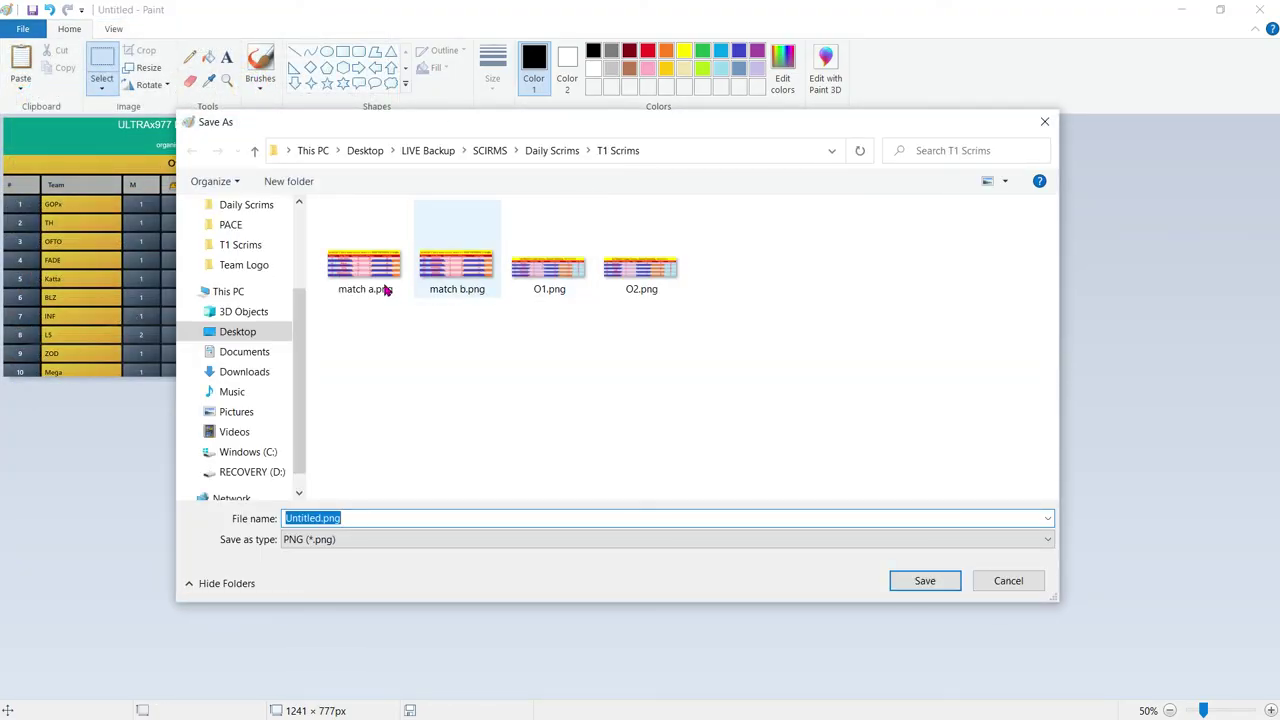
pyautogui.click(385, 290)
pyautogui.click(924, 585)
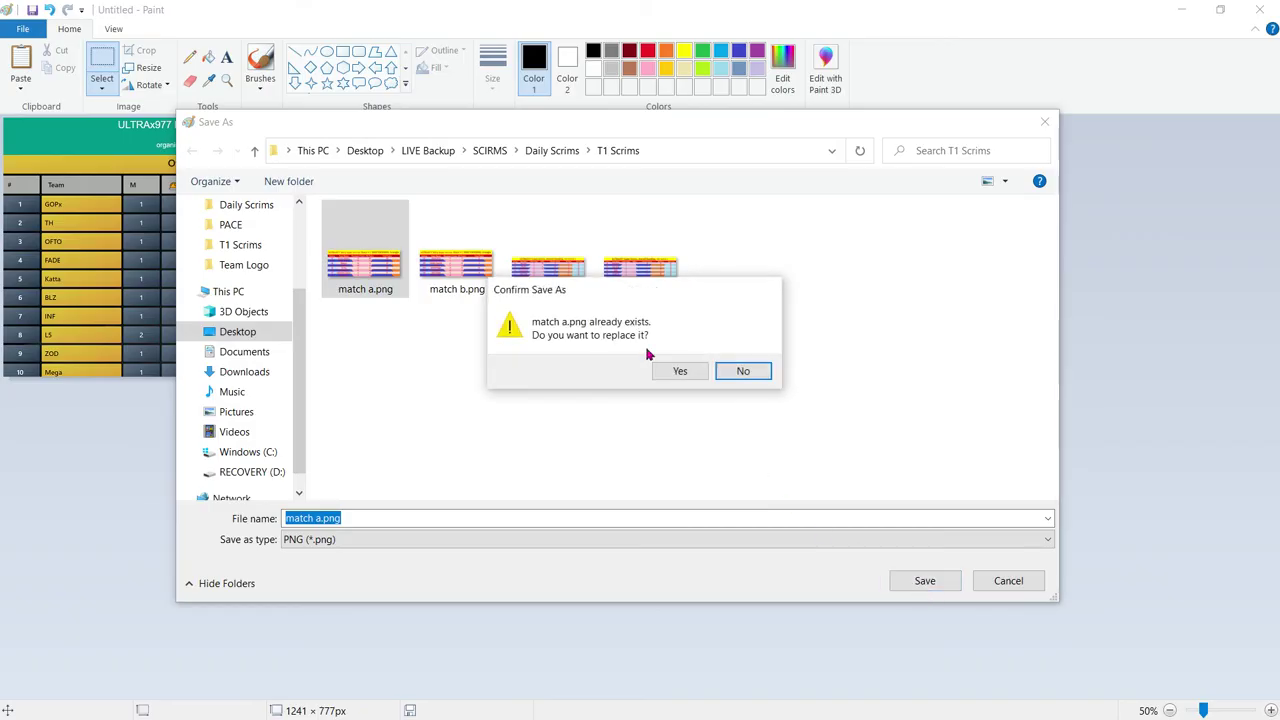
pyautogui.click(678, 372)
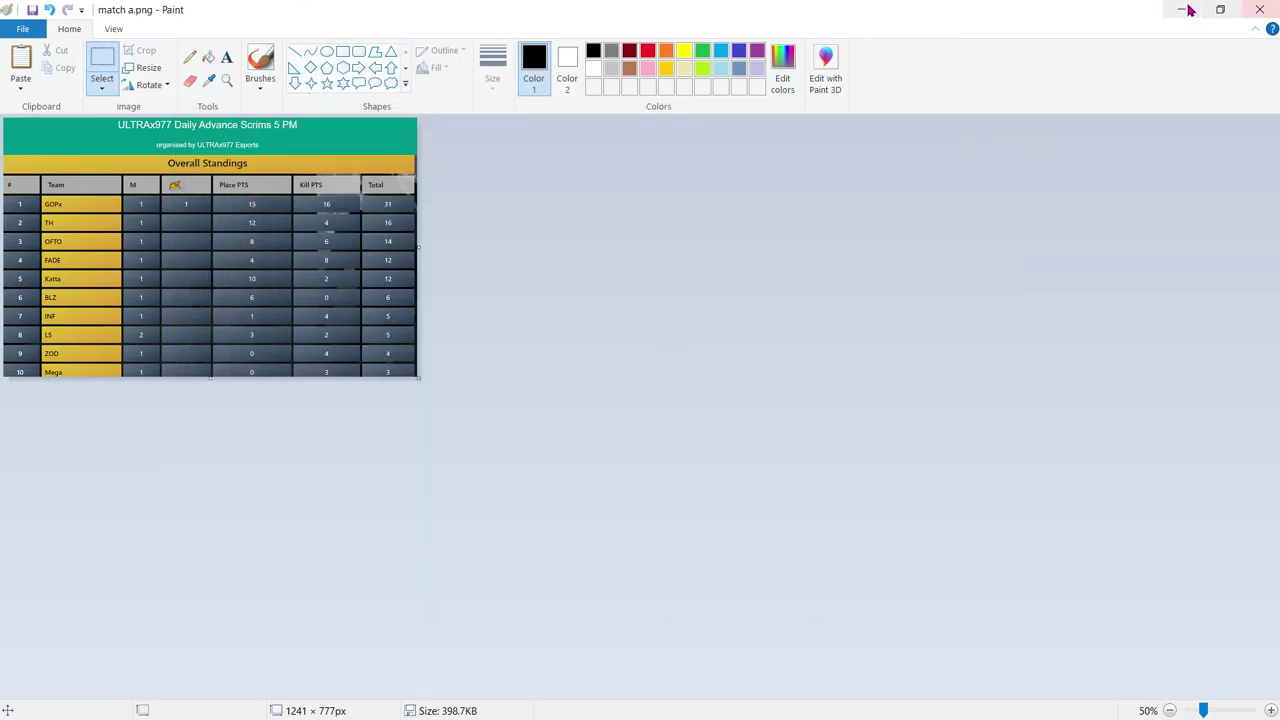
# - Capture the points table in the browser with ranks 11 to 21 showing and paste the screenshot into Paint
pyautogui.hotkey('alt', 'Tab')
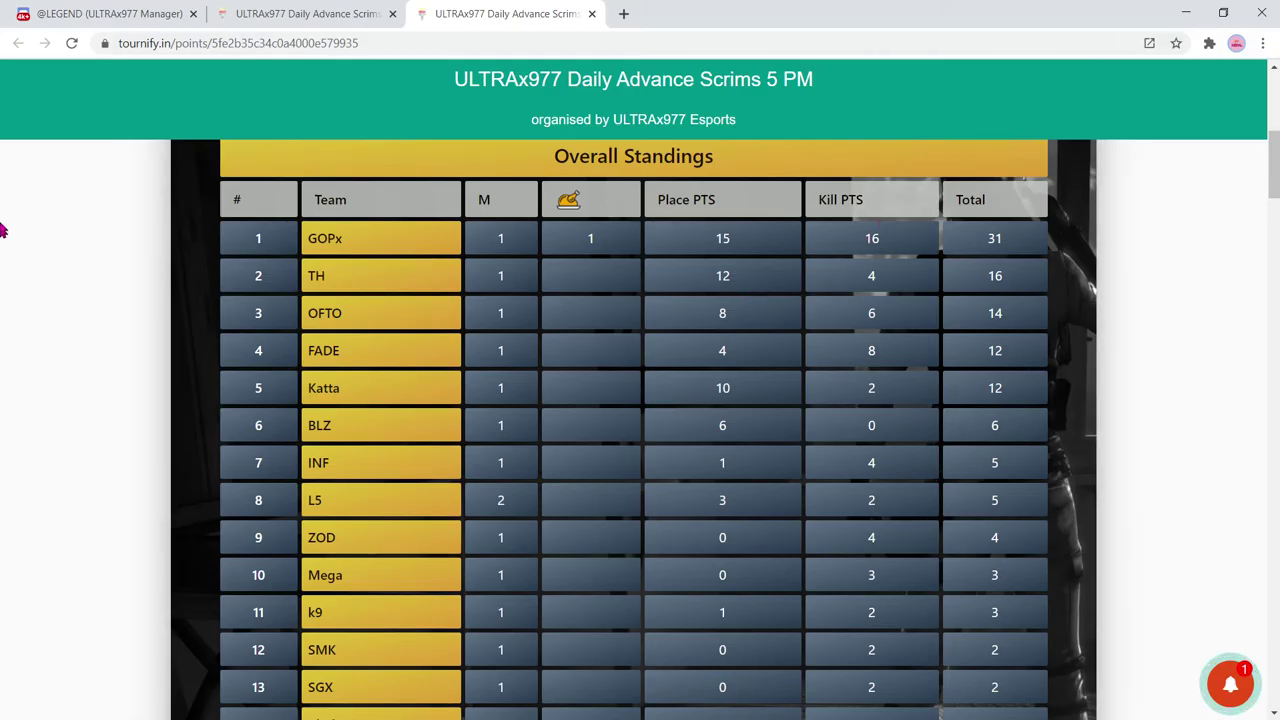
pyautogui.scroll(-2, 2, 215)
pyautogui.scroll(-3, 1, 205)
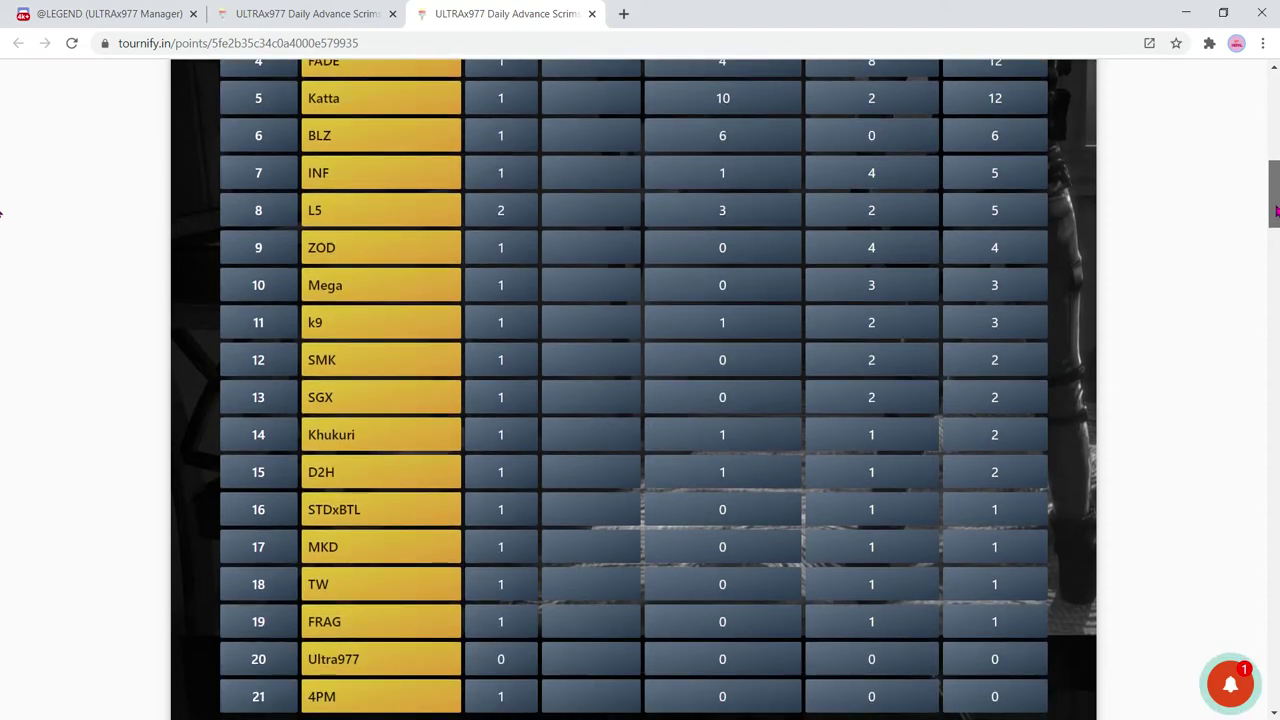
pyautogui.hotkey('alt', 'Tab')
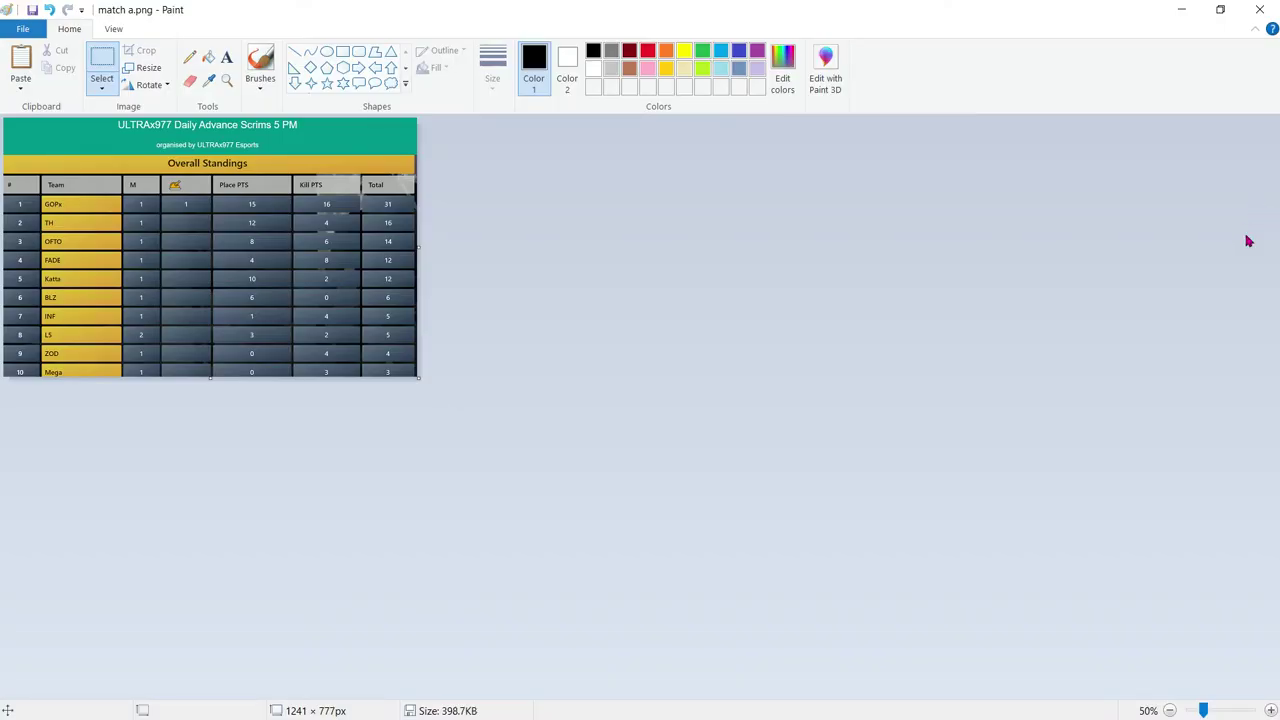
pyautogui.hotkey('ctrl', 'v')
pyautogui.press('Escape')
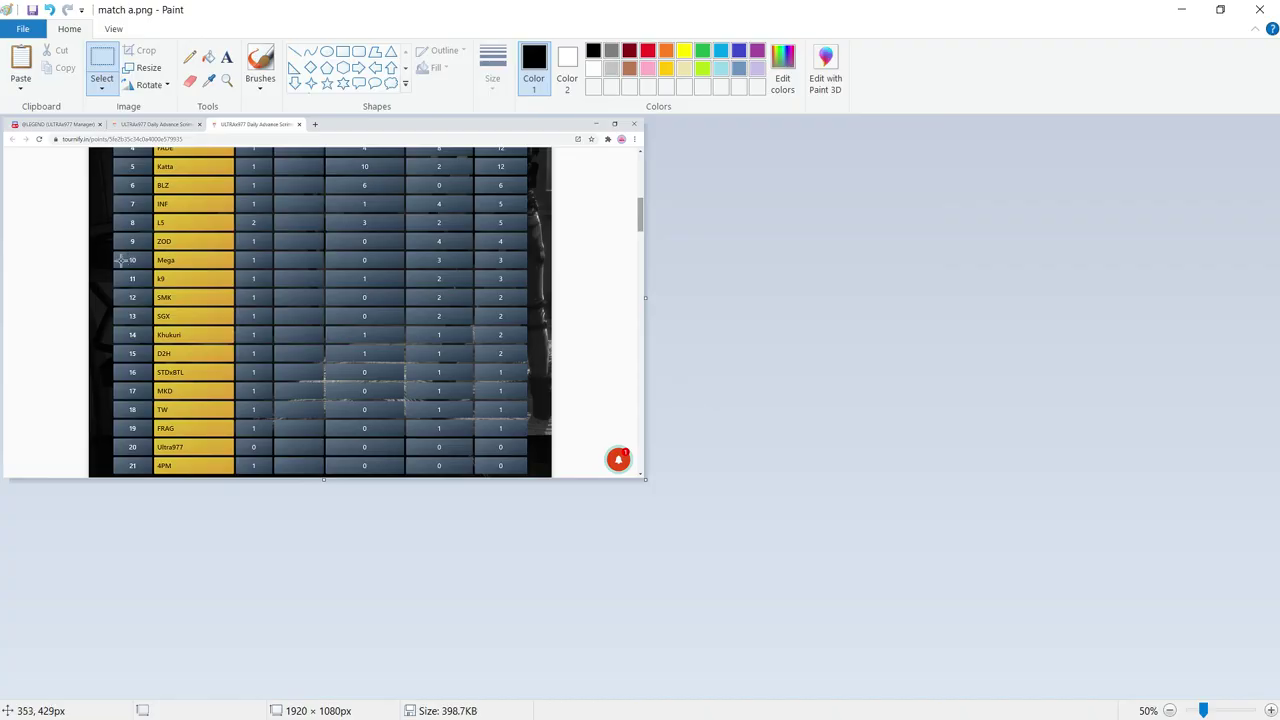
# - Crop the pasted screenshot to ranks 11 to 21 and copy it, then undo back to the saved picture of ranks 1 to 10
pyautogui.moveTo(113, 270); pyautogui.dragTo(527, 470)
pyautogui.click(143, 51)
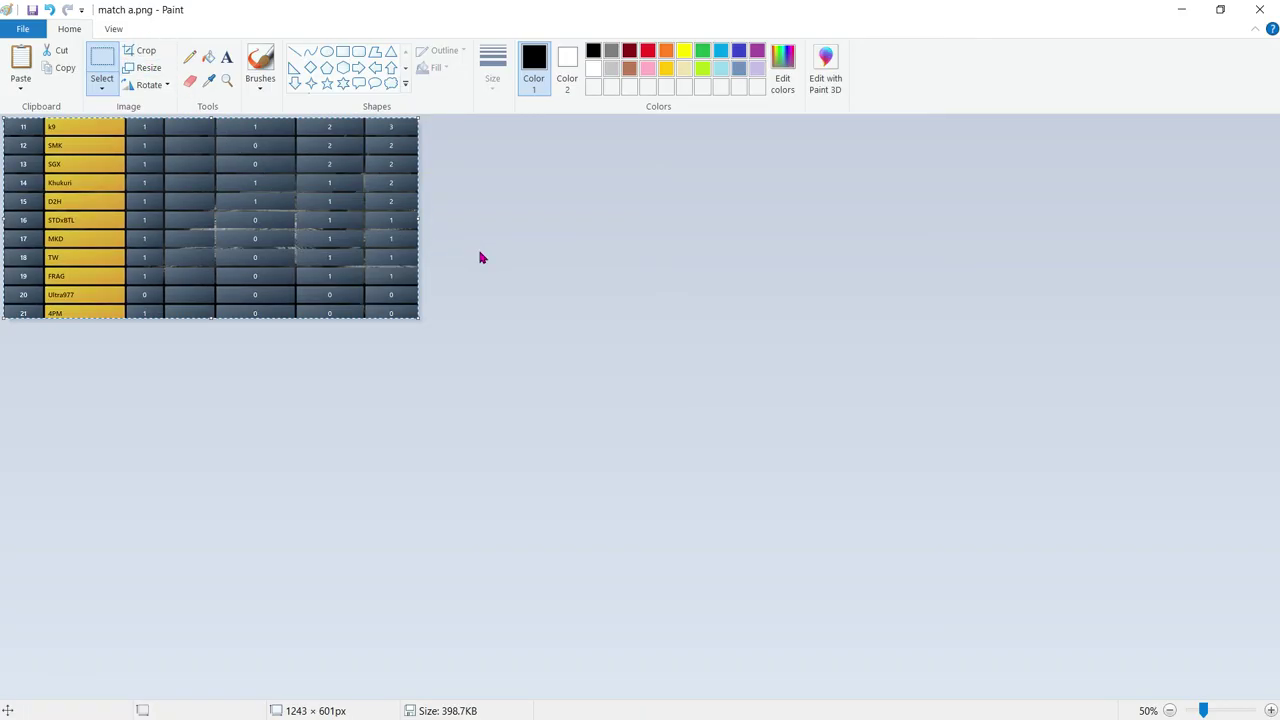
pyautogui.hotkey('ctrl', 'z')
pyautogui.hotkey('ctrl', 'z')
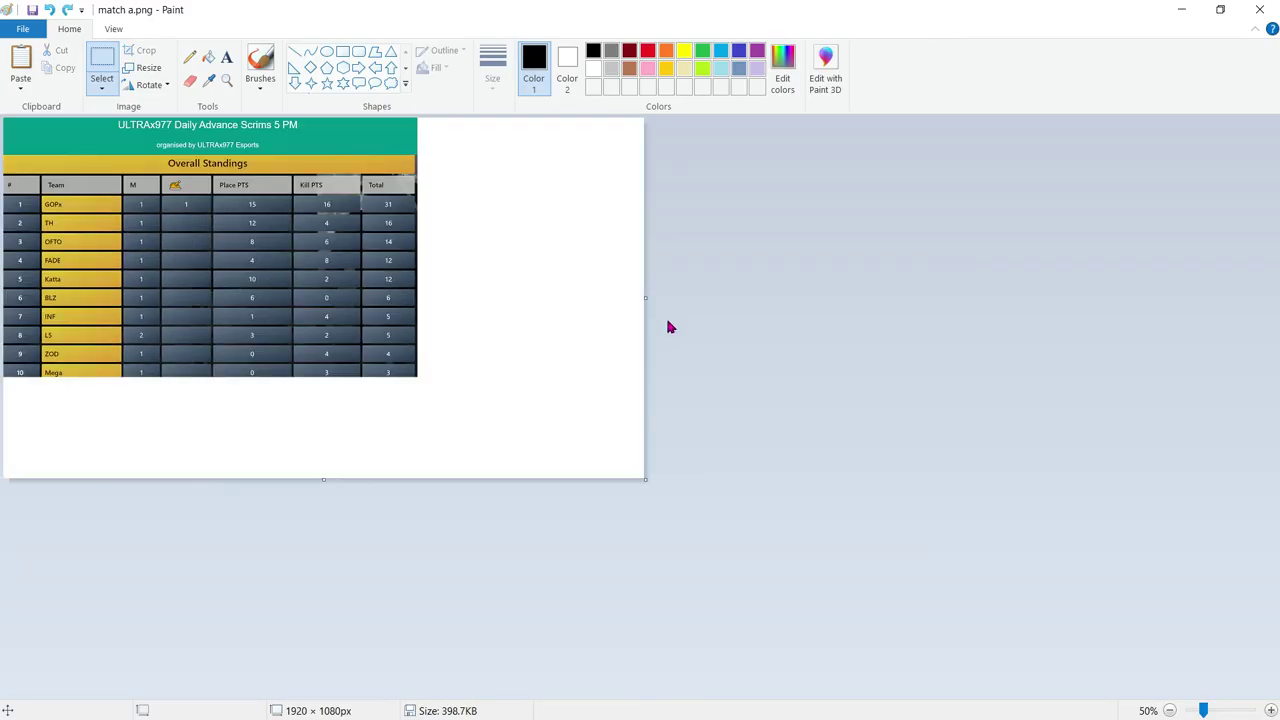
pyautogui.hotkey('ctrl', 'z')
# - Extend the canvas height to about 850 px and paste the copied ranks 11 to 21 directly below the column headings
pyautogui.moveTo(209, 383); pyautogui.dragTo(219, 401)
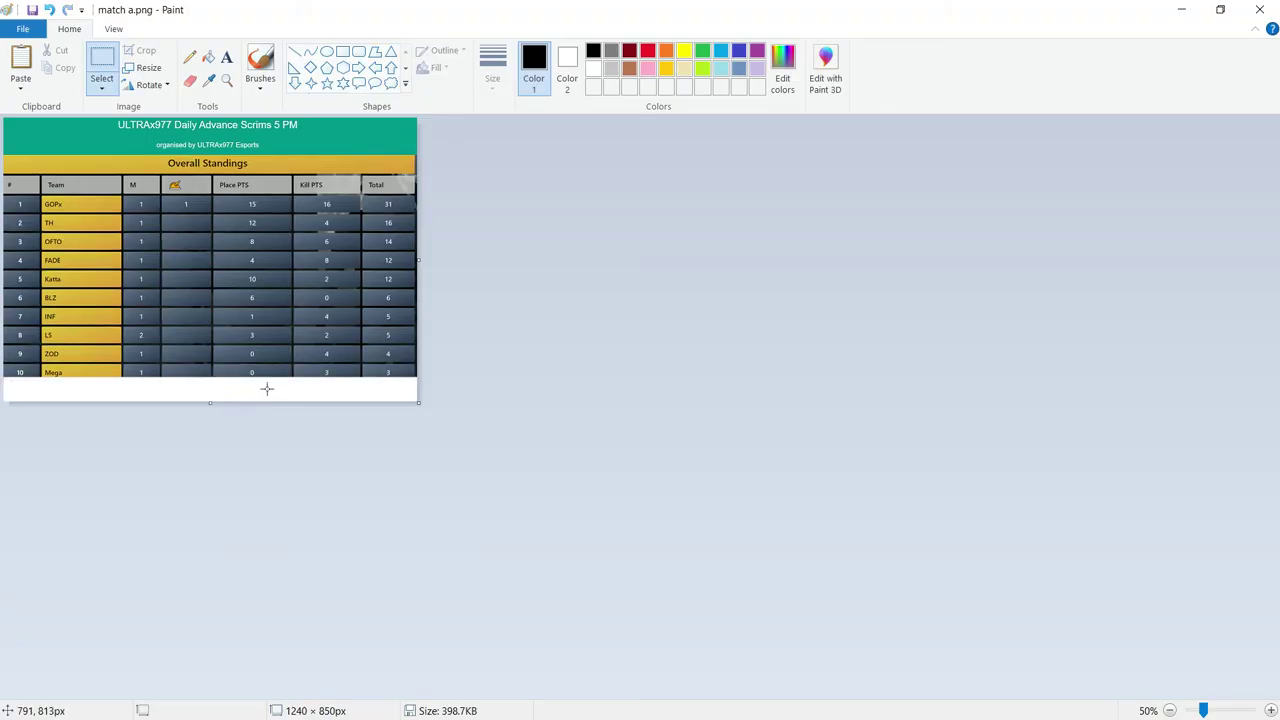
pyautogui.hotkey('ctrl', 'v')
pyautogui.moveTo(249, 254); pyautogui.dragTo(243, 320)
pyautogui.click(491, 340)
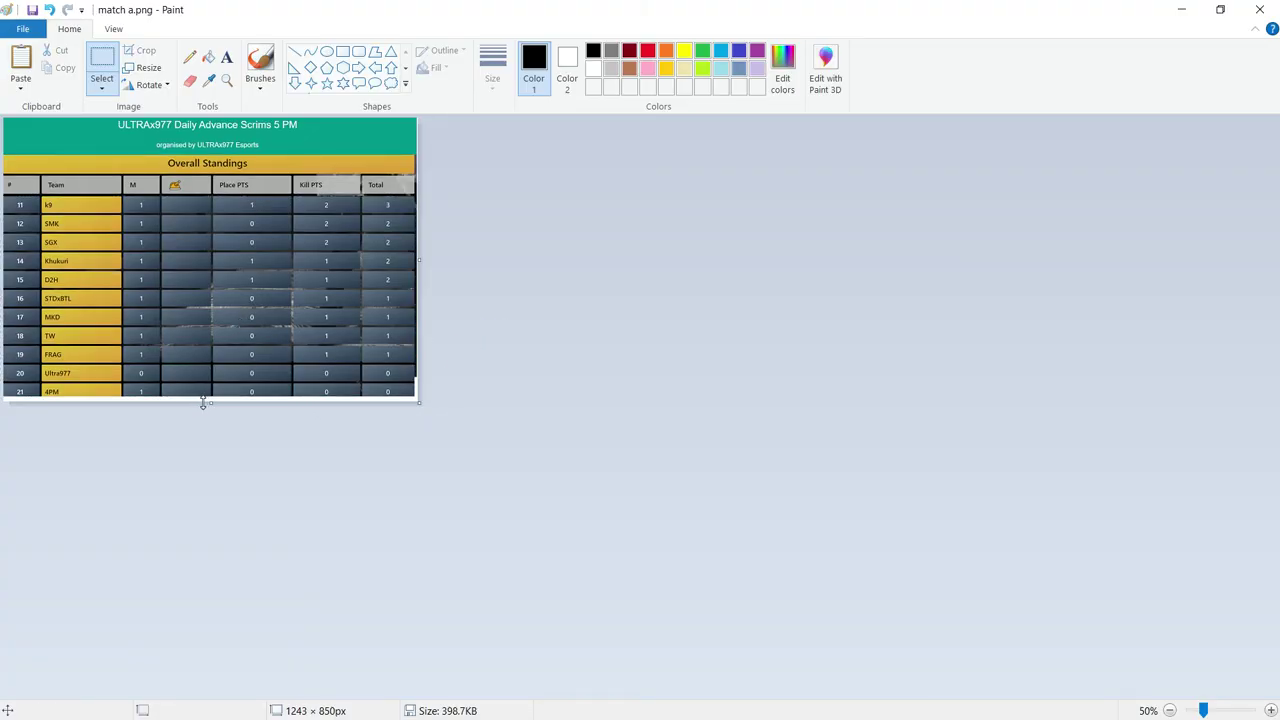
# - Trim the canvas's blank lower and side edges to about 1236 × 836 px
pyautogui.moveTo(203, 402); pyautogui.dragTo(205, 395)
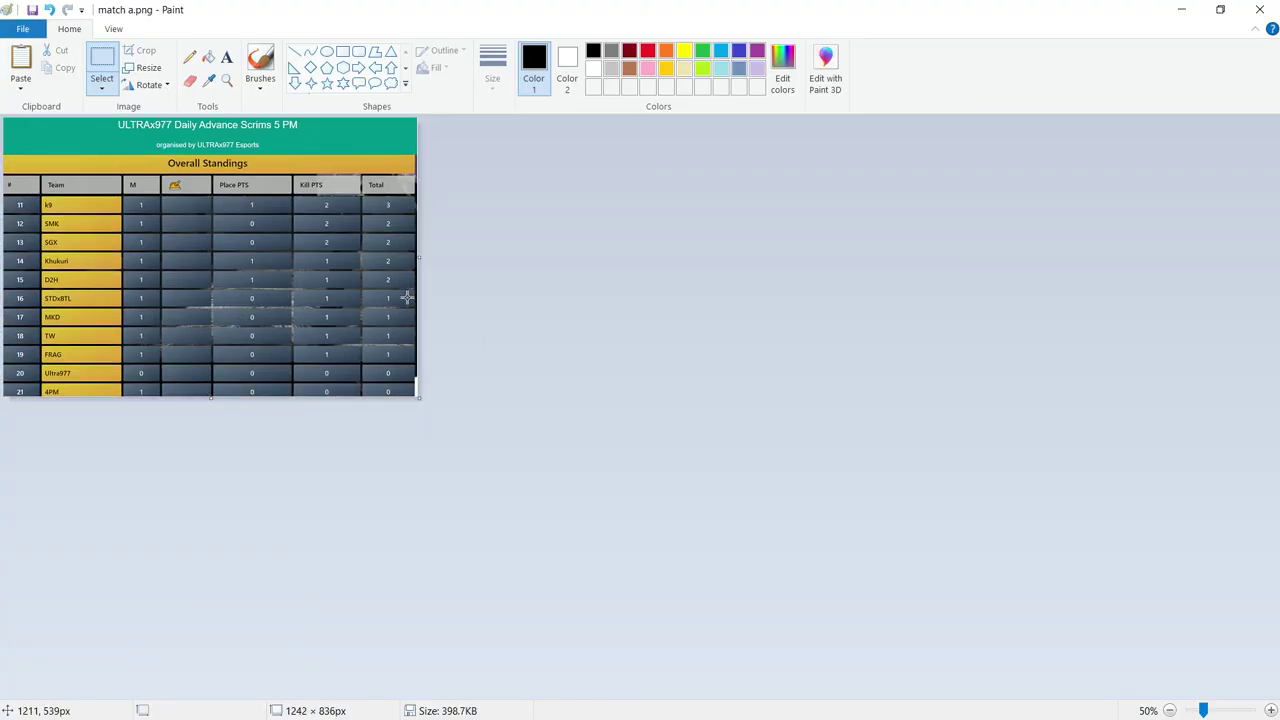
pyautogui.moveTo(421, 262); pyautogui.dragTo(415, 261)
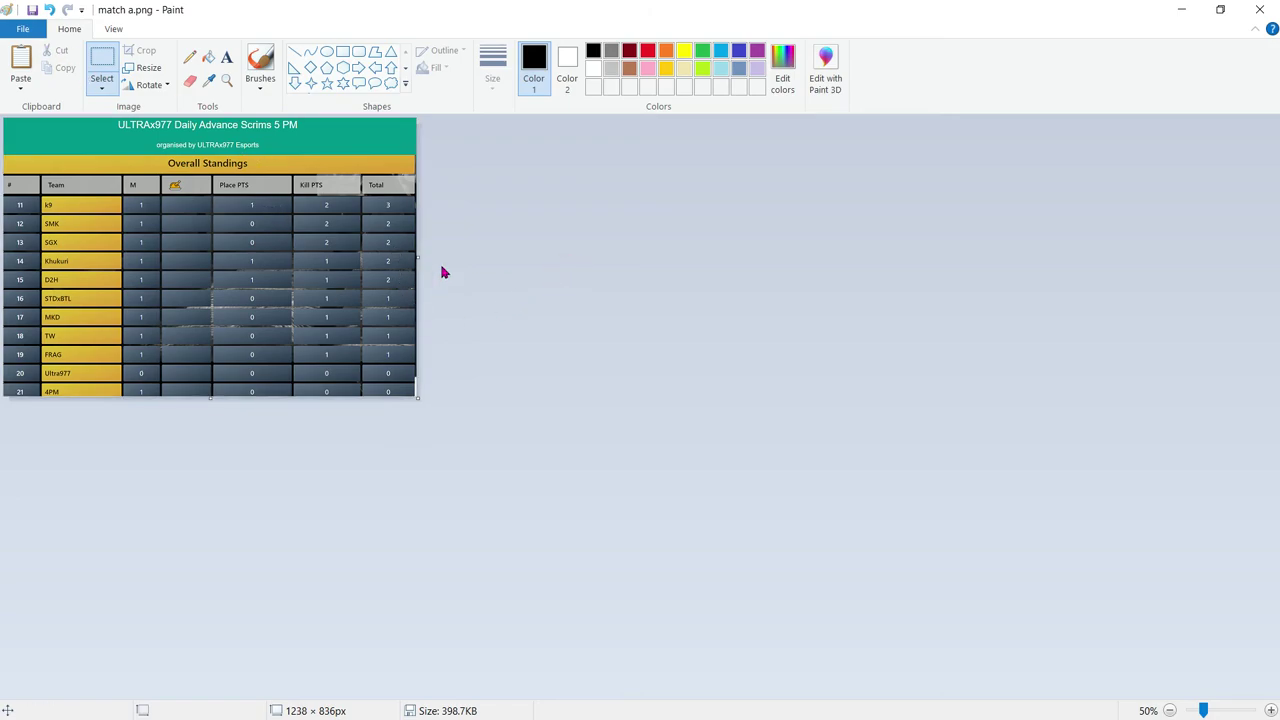
pyautogui.moveTo(425, 259); pyautogui.dragTo(417, 257)
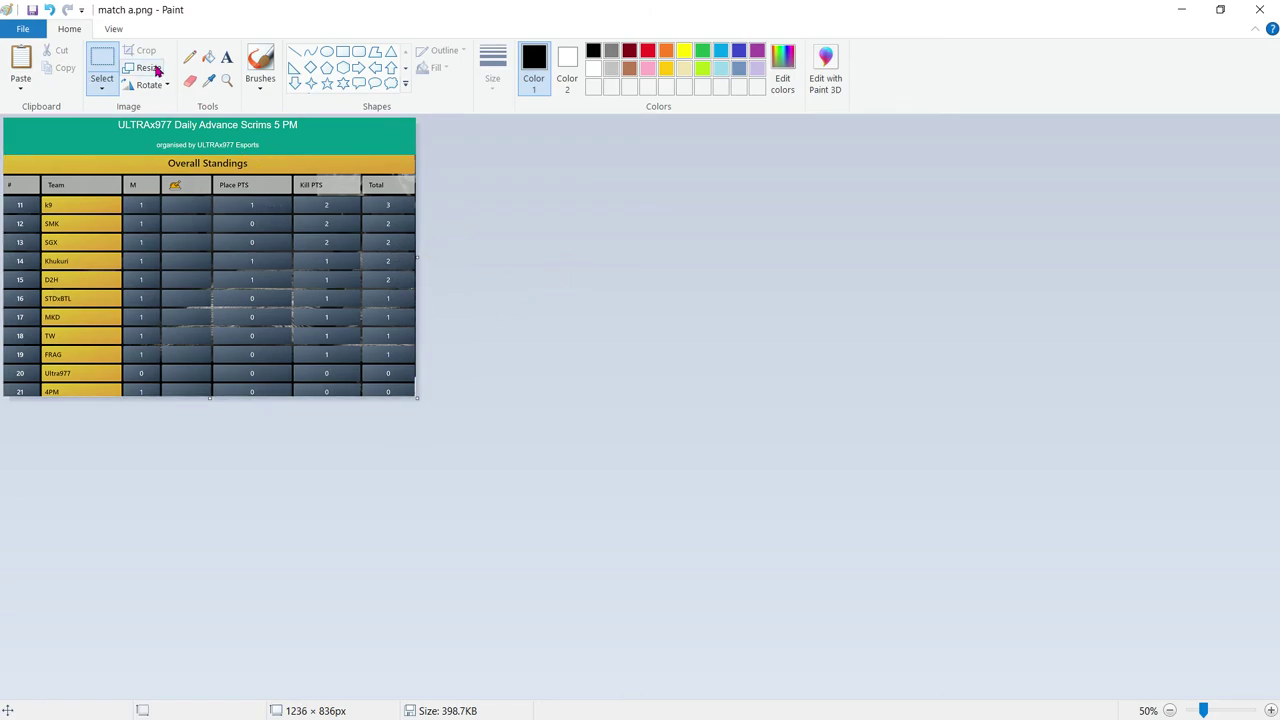
# - Save the second half of the standings as a PNG picture in the T1 Scrims folder, replacing match b.png
pyautogui.click(23, 28)
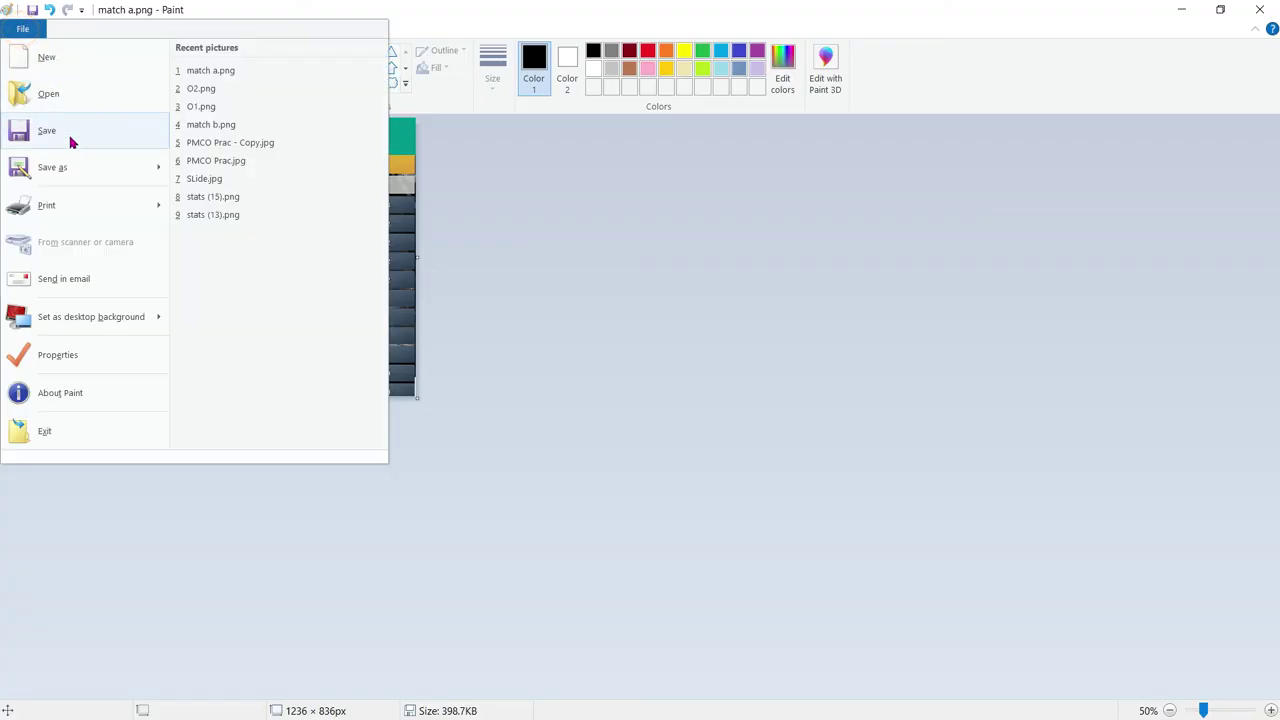
pyautogui.moveTo(77, 172)
pyautogui.click(240, 83)
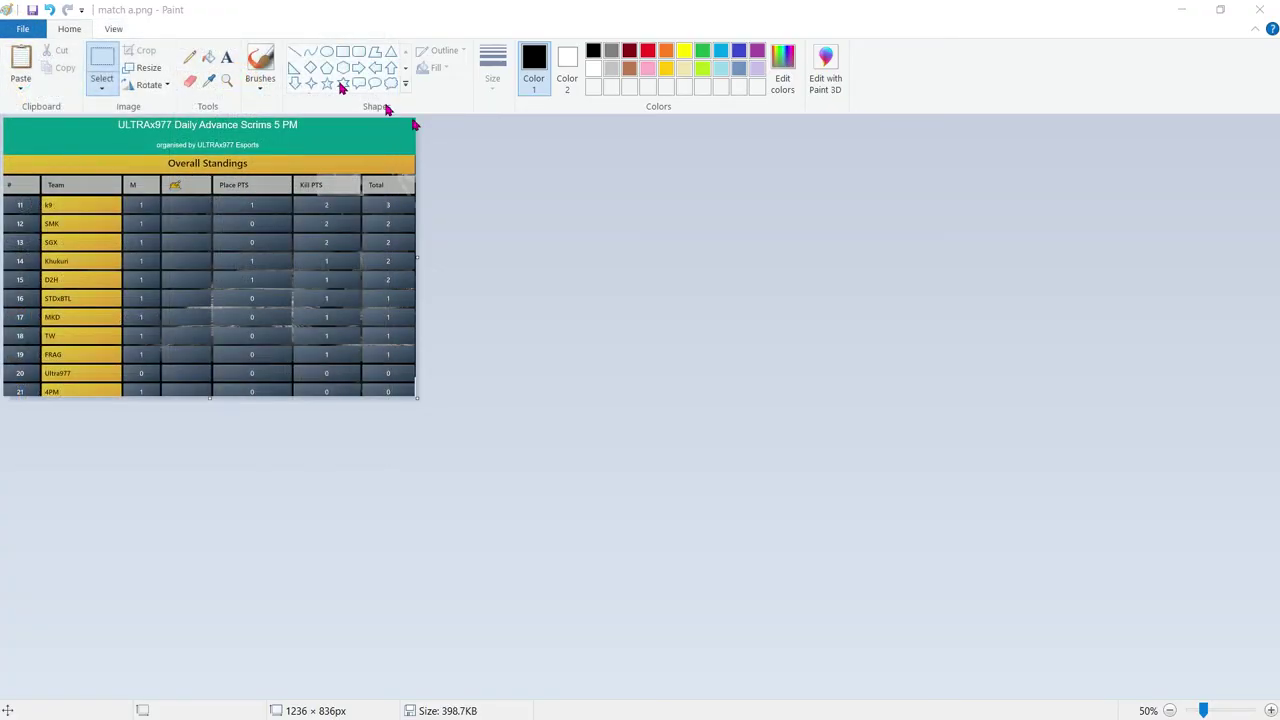
pyautogui.click(457, 250)
pyautogui.click(908, 585)
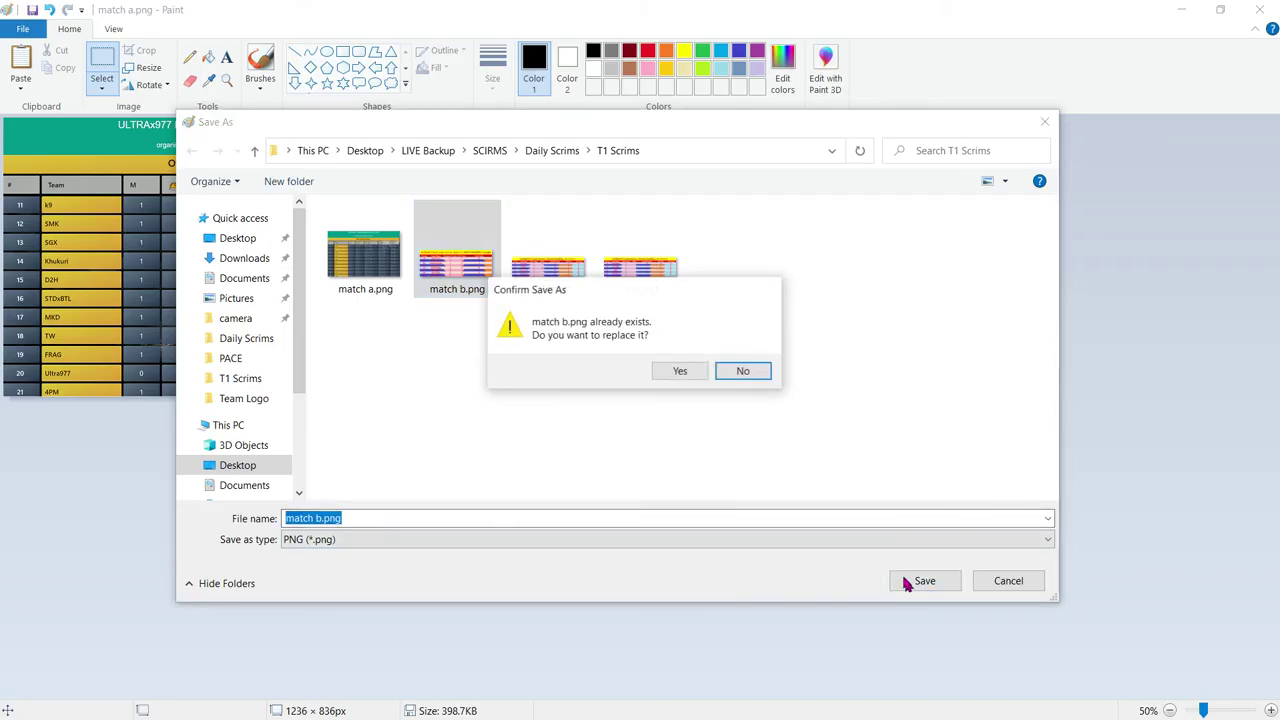
pyautogui.click(676, 369)
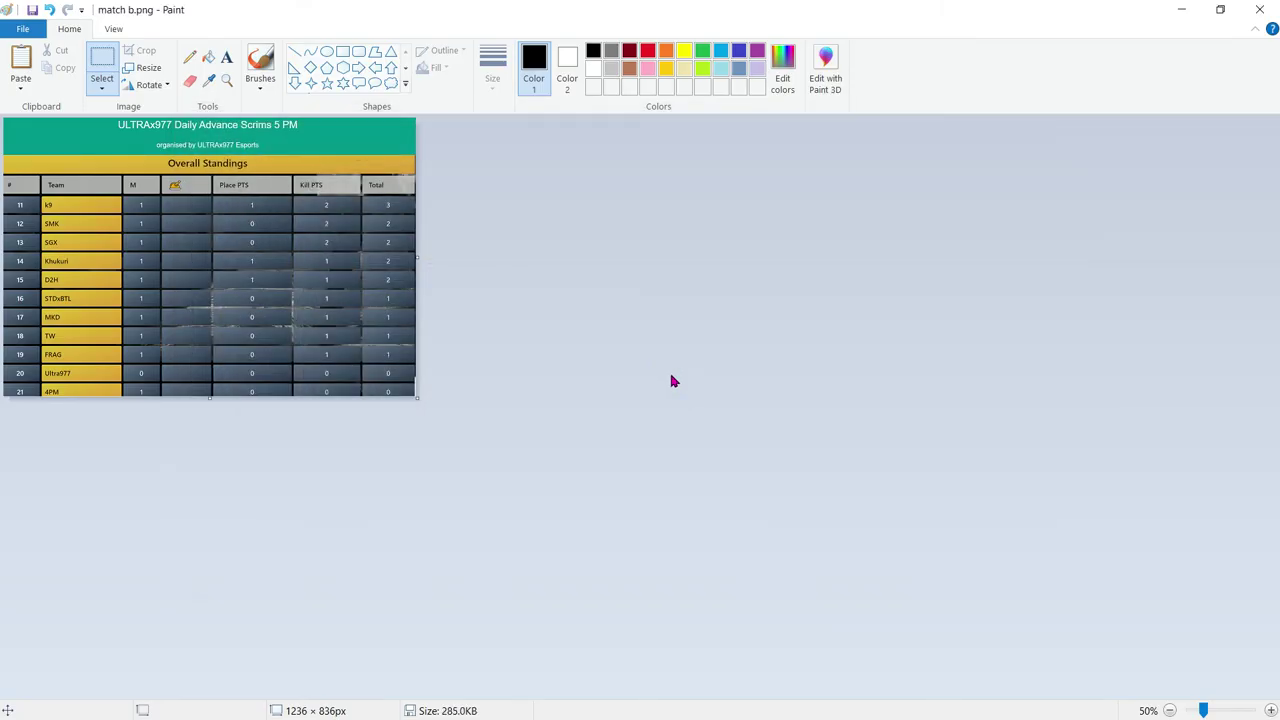
# - Preview match a.png and match b.png from the T1 Scrims folder in Photos and compare both halves of the standings
pyautogui.click(22, 28)
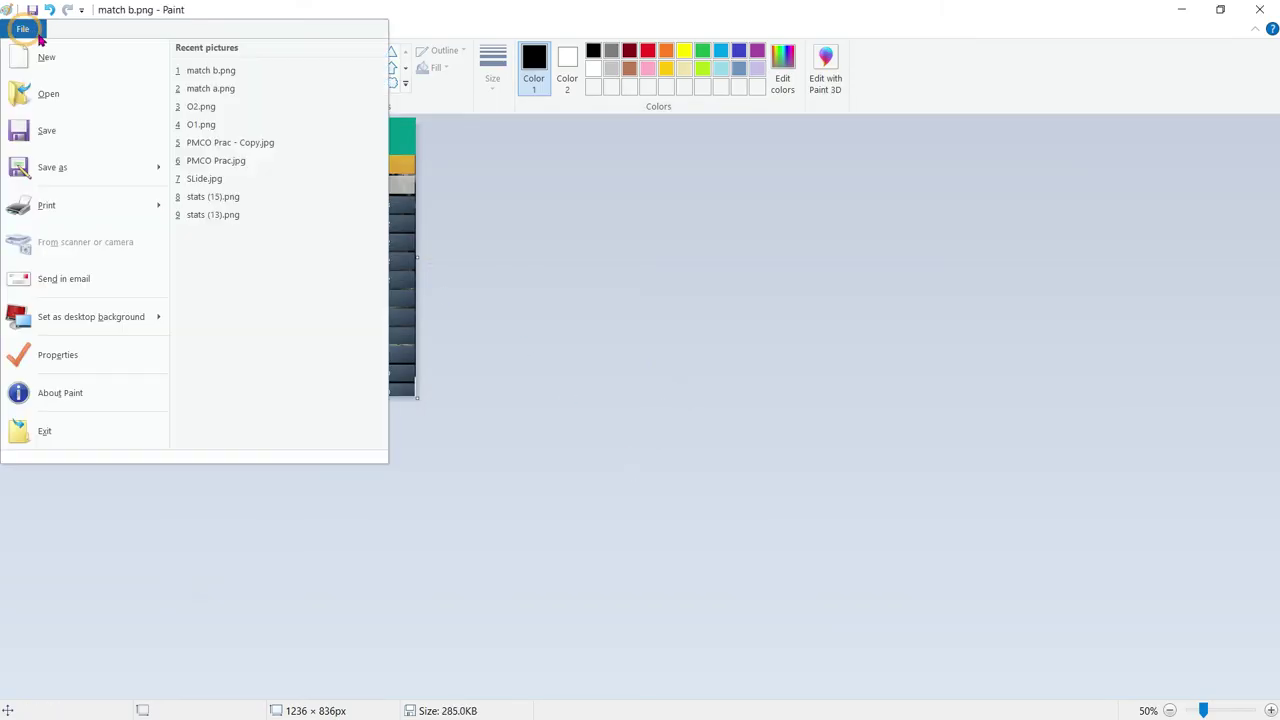
pyautogui.click(105, 88)
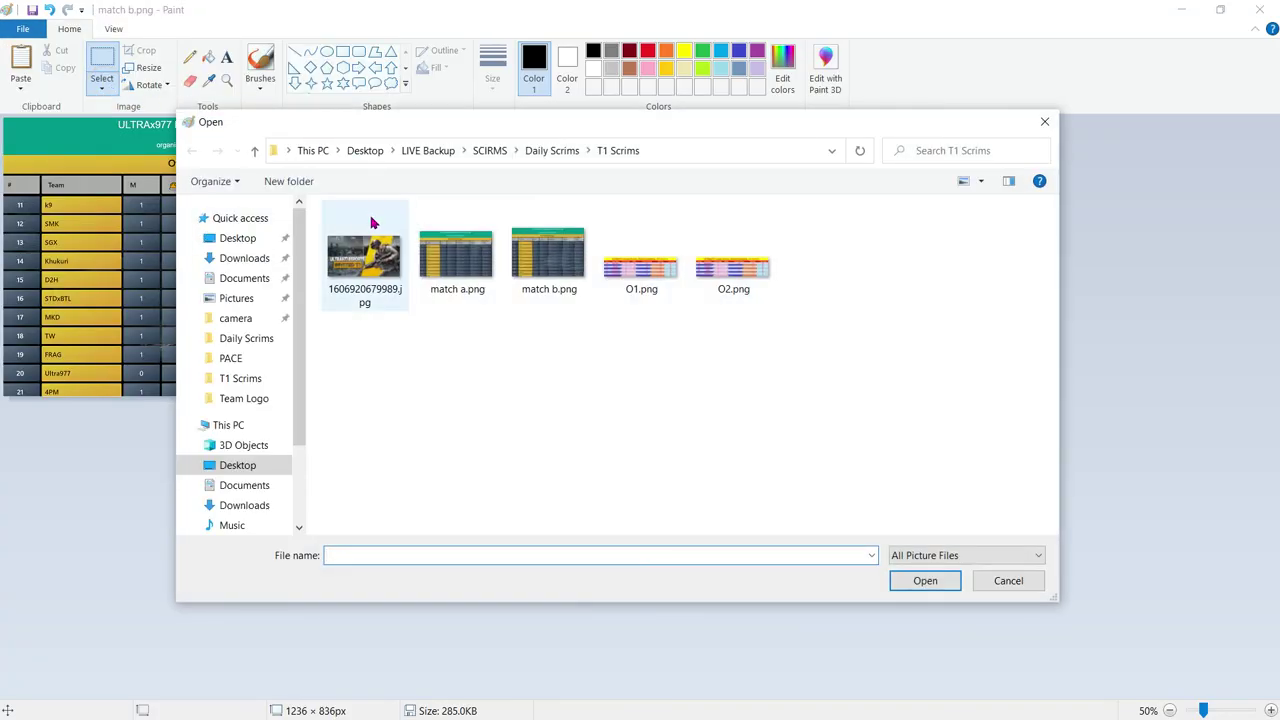
pyautogui.click(474, 279)
pyautogui.rightClick(474, 279)
pyautogui.click(325, 216)
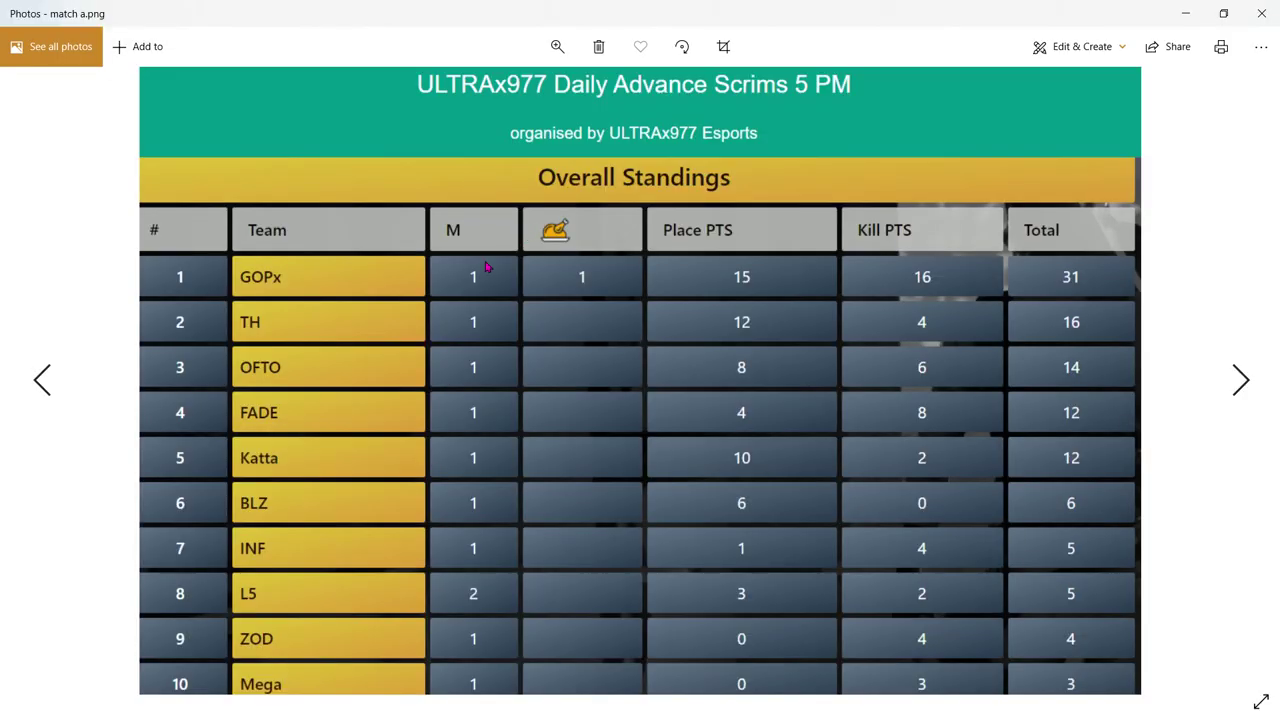
pyautogui.press('Right')
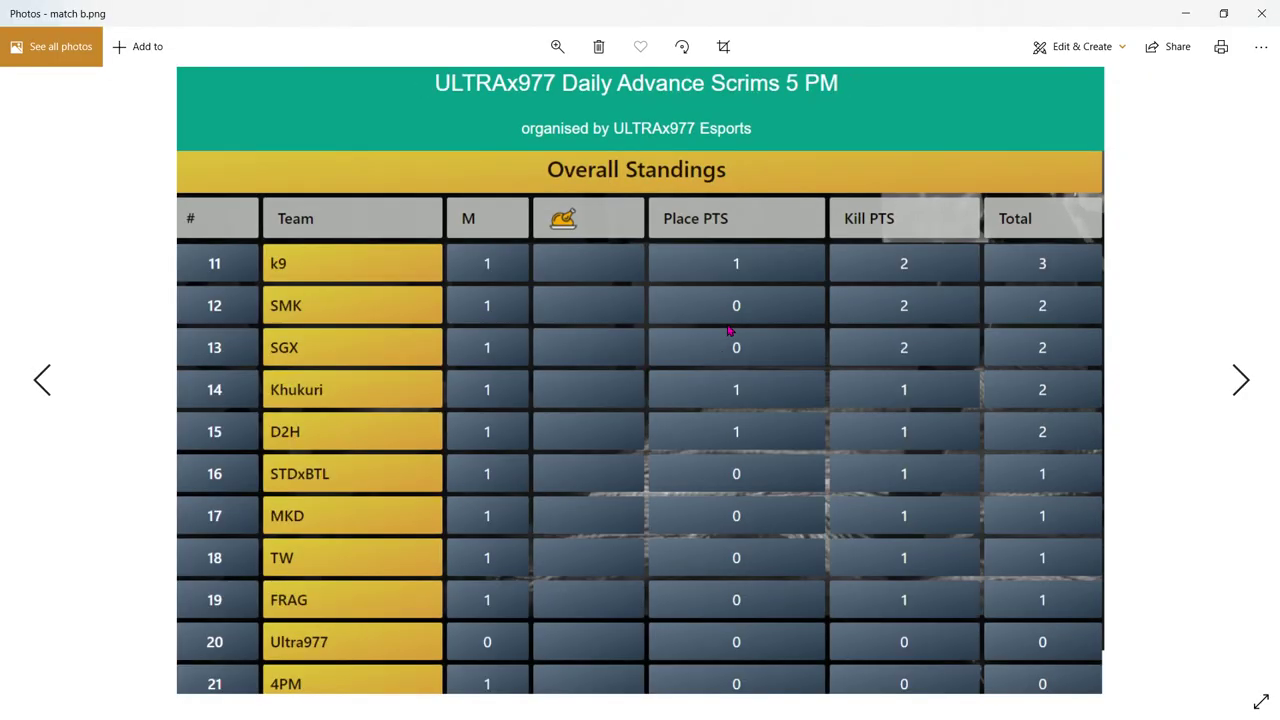
pyautogui.press('Left')
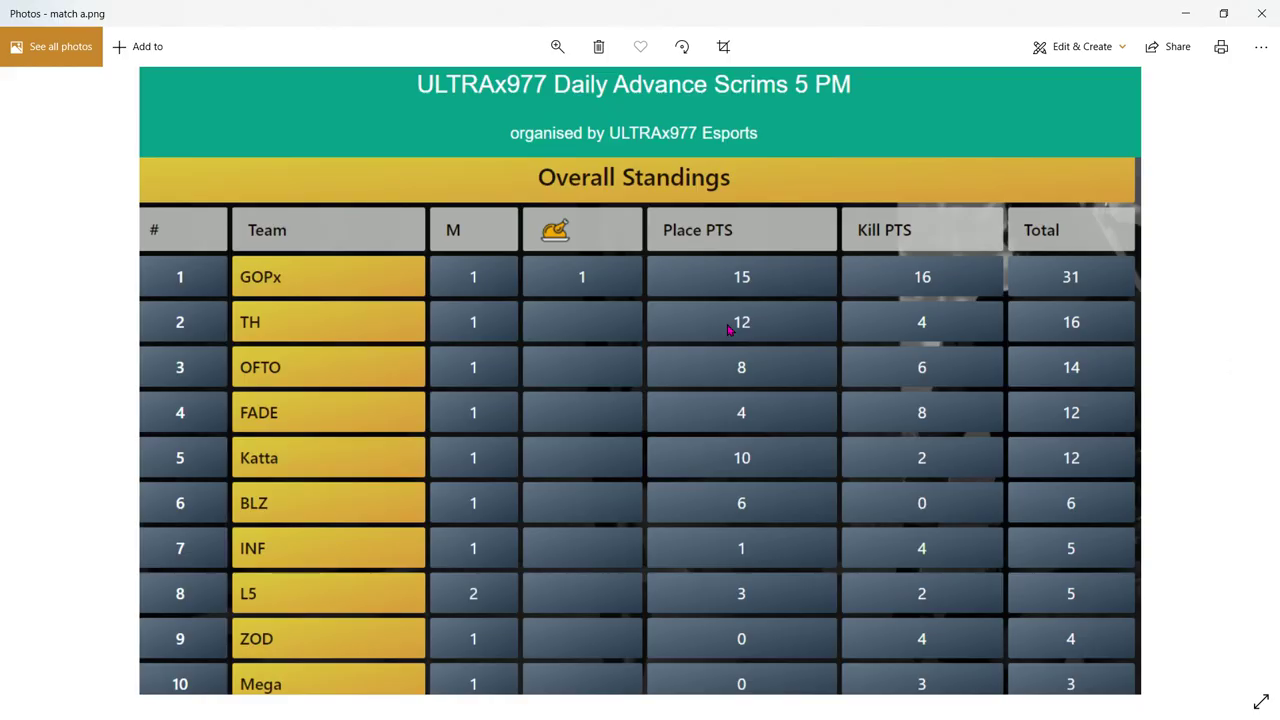
pyautogui.press('Right')
pyautogui.press('Right')
pyautogui.press('Left')
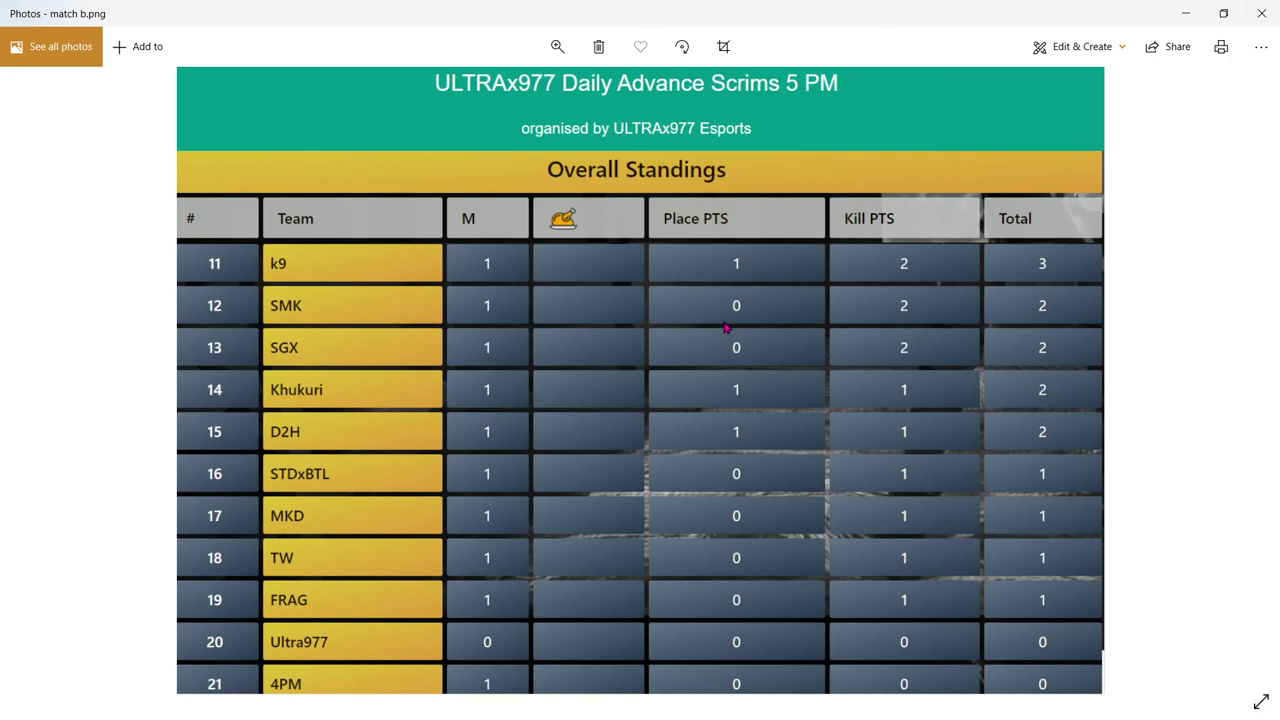
pyautogui.click(1262, 13)
pyautogui.click(1045, 121)
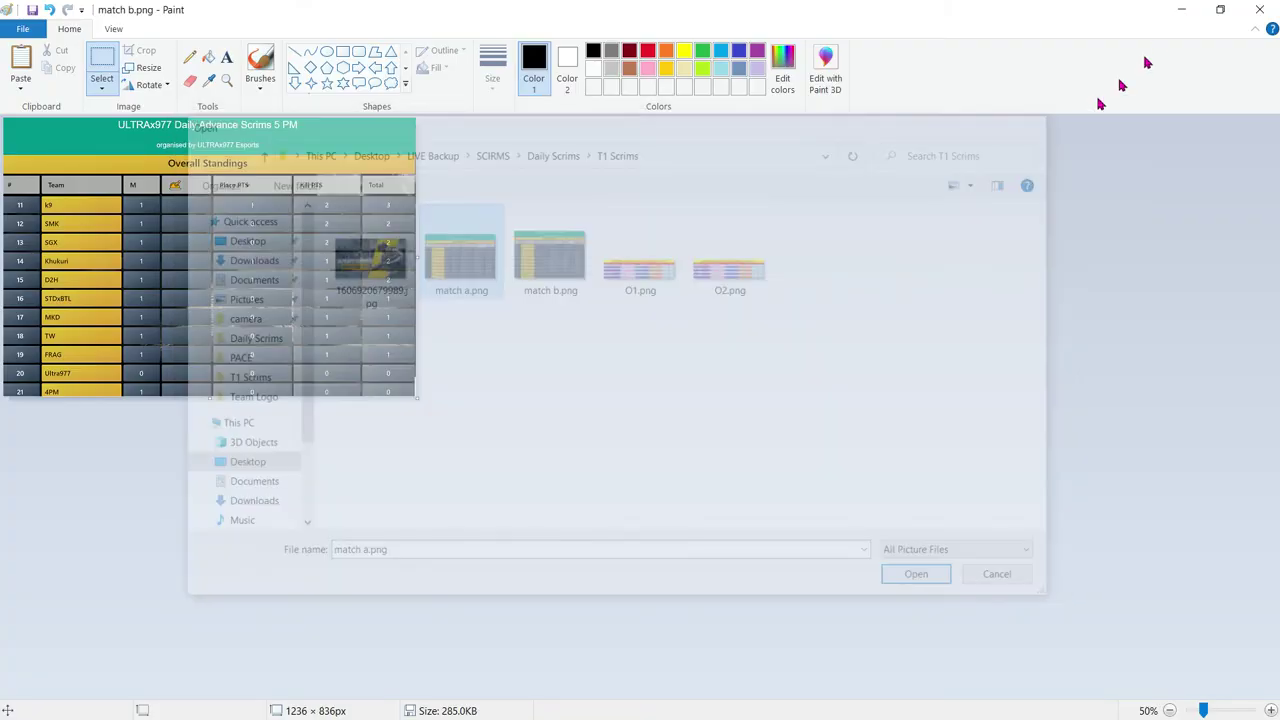
# - Minimize the open windows, refresh the desktop, and switch to OBS
pyautogui.click(1180, 9)
pyautogui.click(1192, 7)
pyautogui.rightClick(795, 158)
pyautogui.click(726, 207)
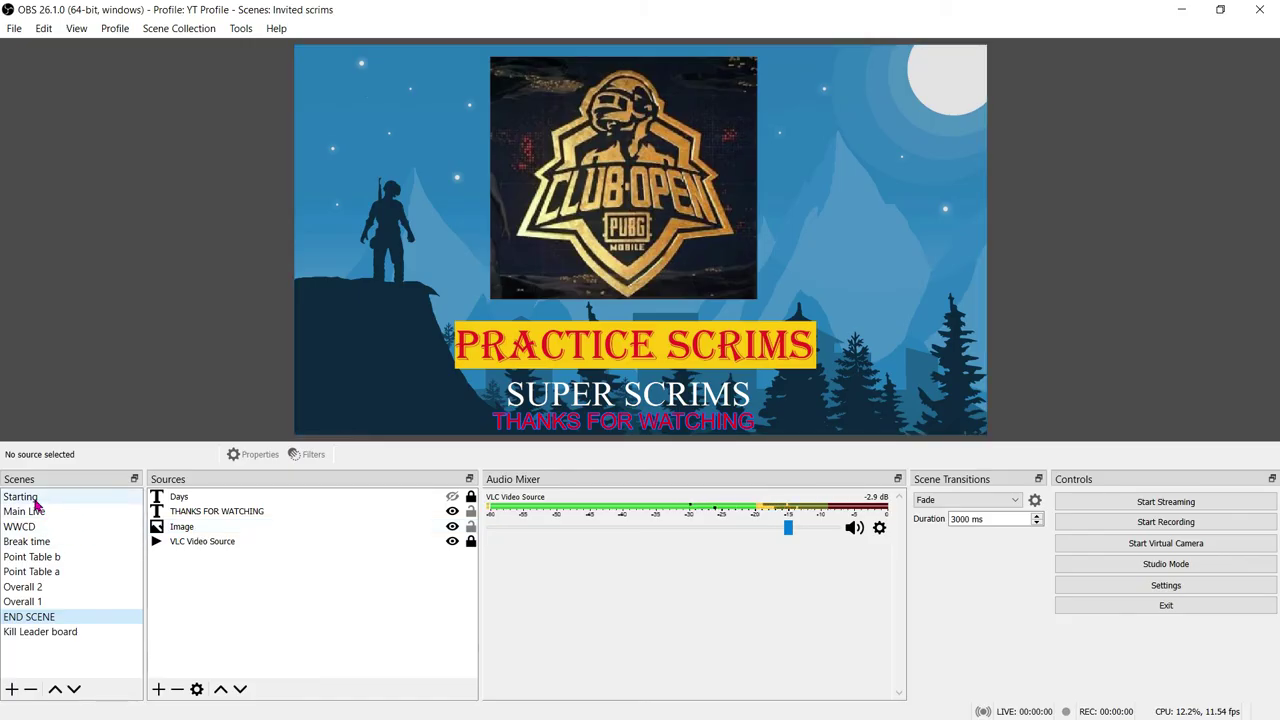
# - Switch from the Main Live scene to Point Table b and lower the VLC Video Source volume to -19.3 dB
pyautogui.click(33, 512)
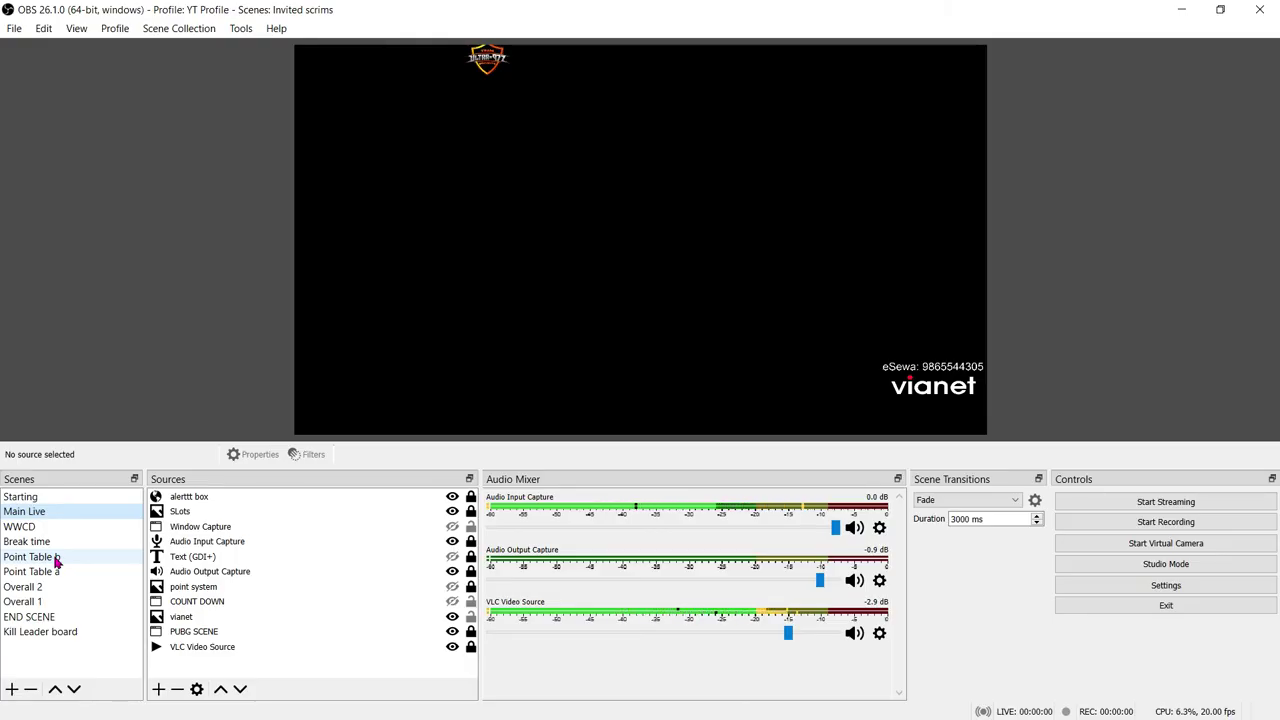
pyautogui.click(56, 558)
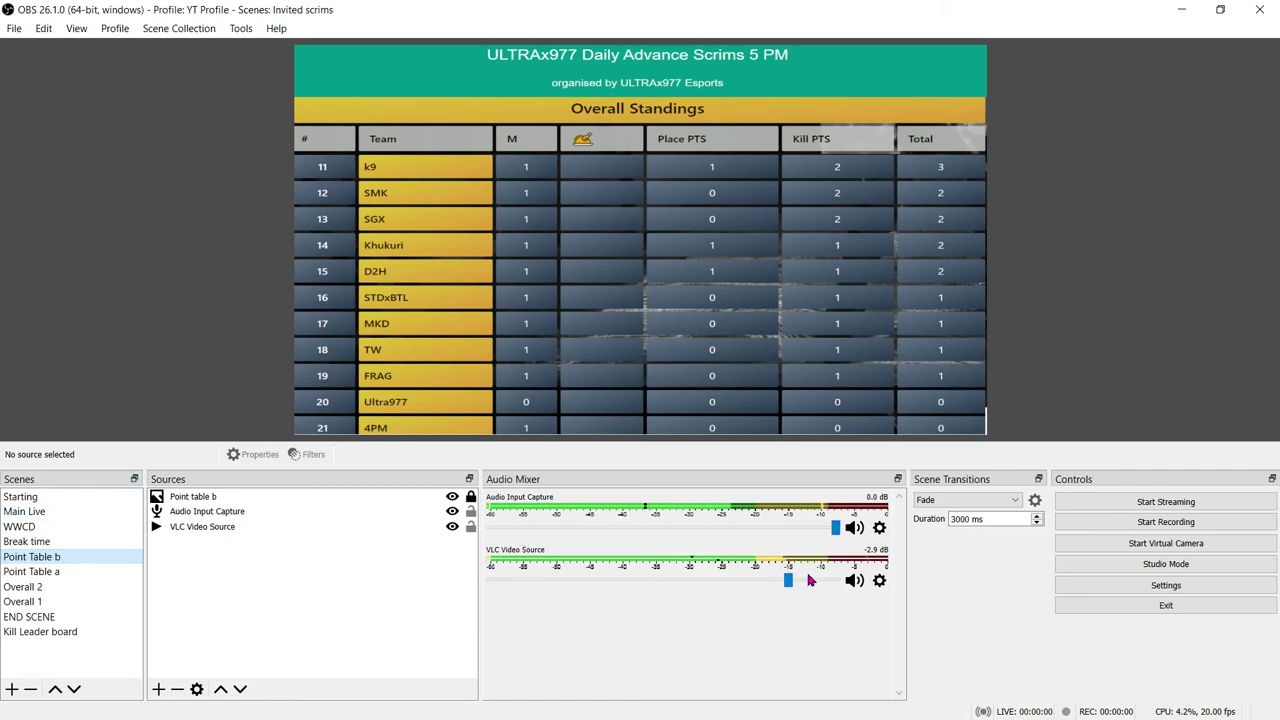
pyautogui.moveTo(788, 580); pyautogui.dragTo(740, 583)
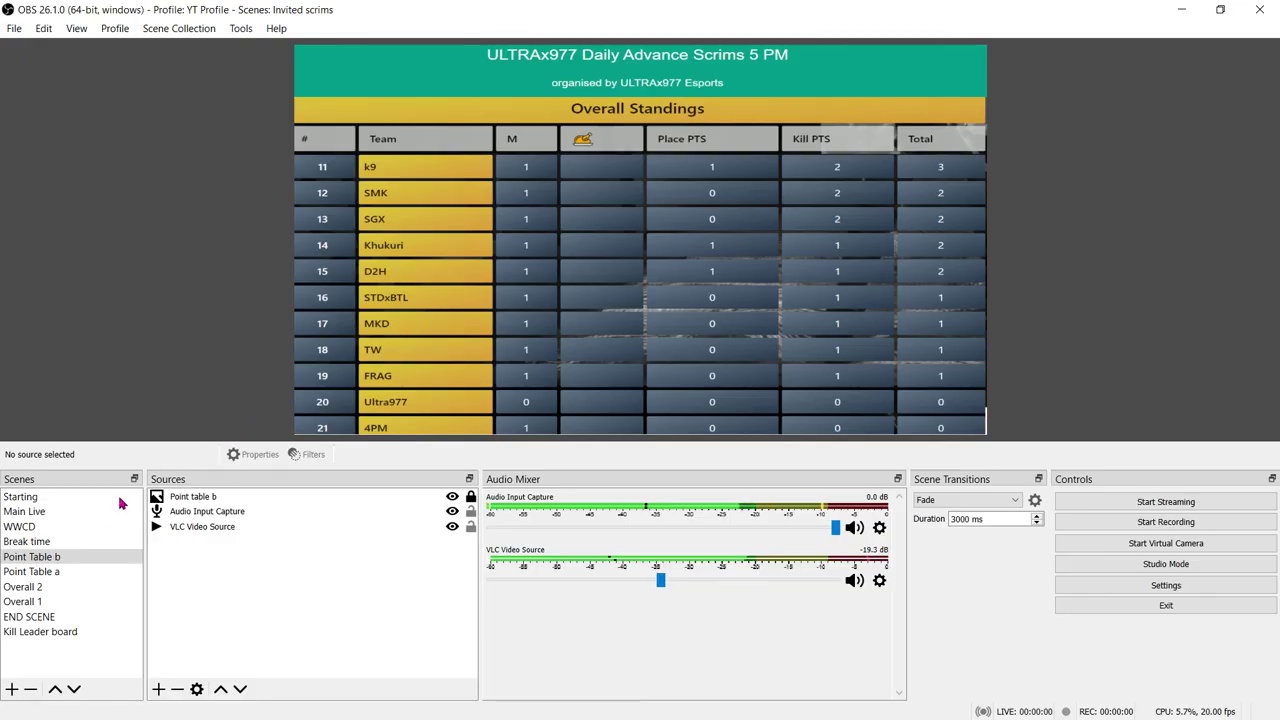
# - Demonstrate the scene changes through Main Live and Break time, ending on the Point Table a scene
pyautogui.click(48, 511)
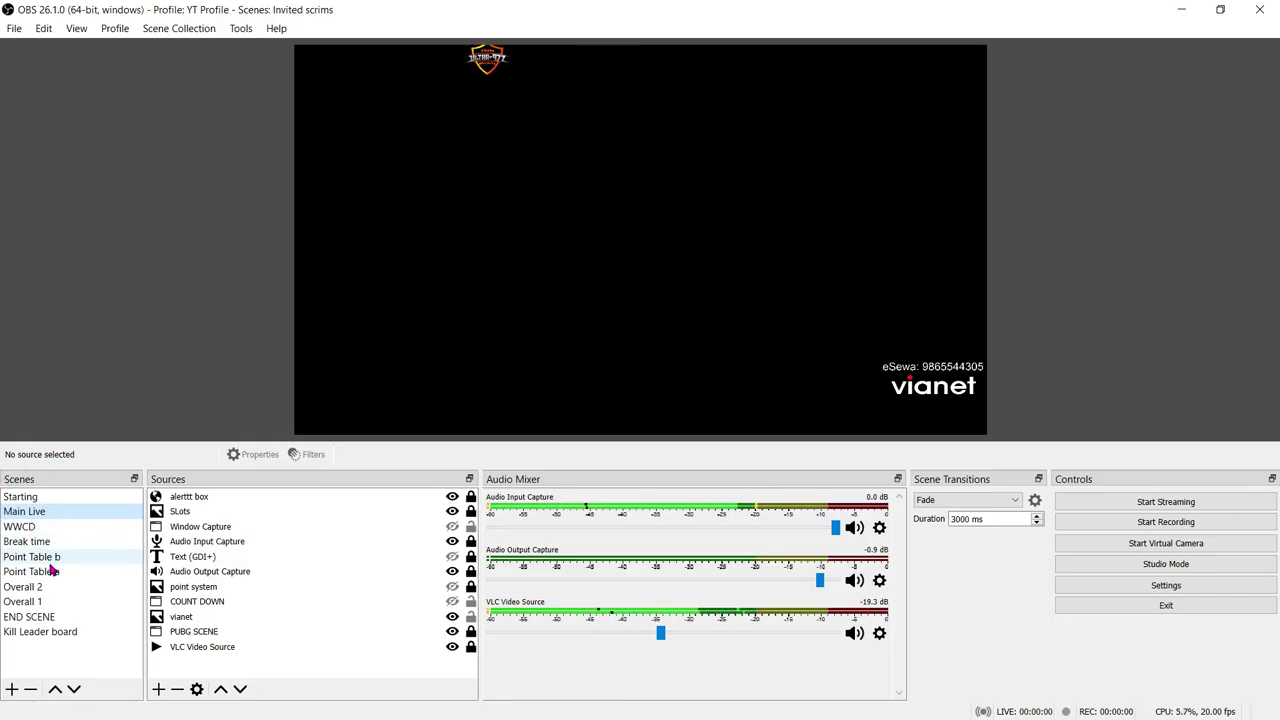
pyautogui.click(50, 542)
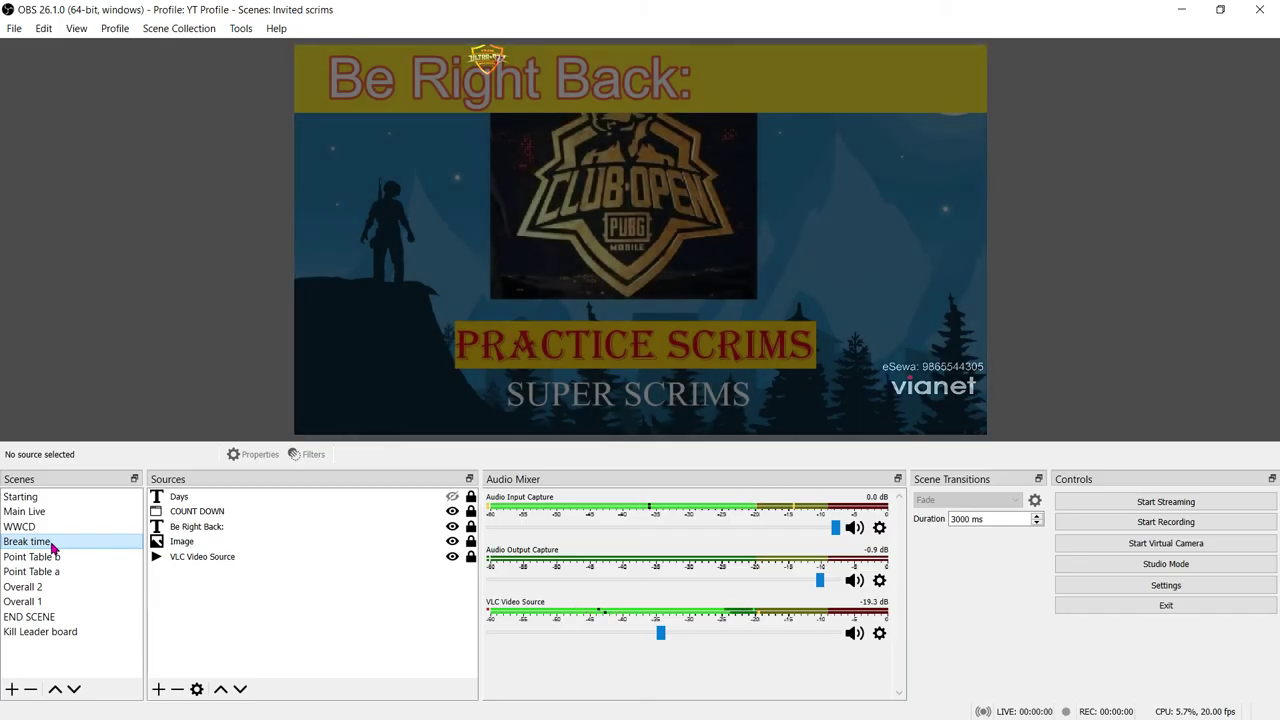
pyautogui.click(45, 512)
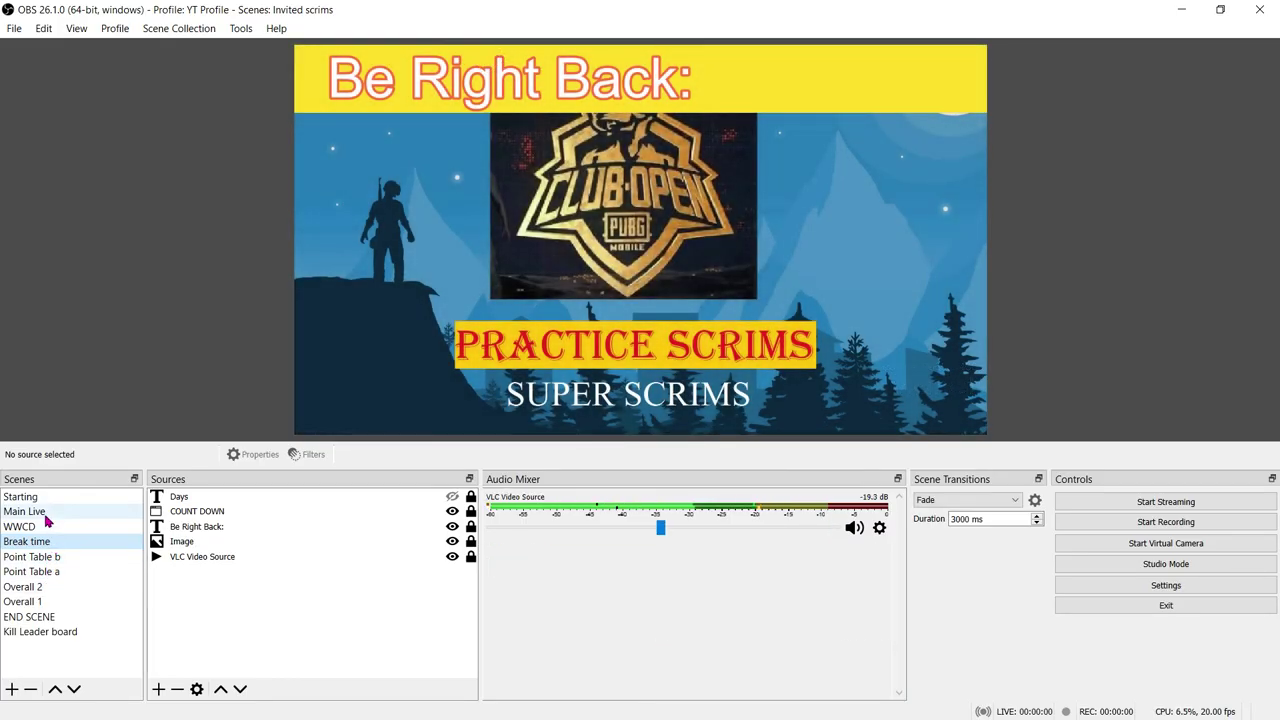
pyautogui.click(42, 574)
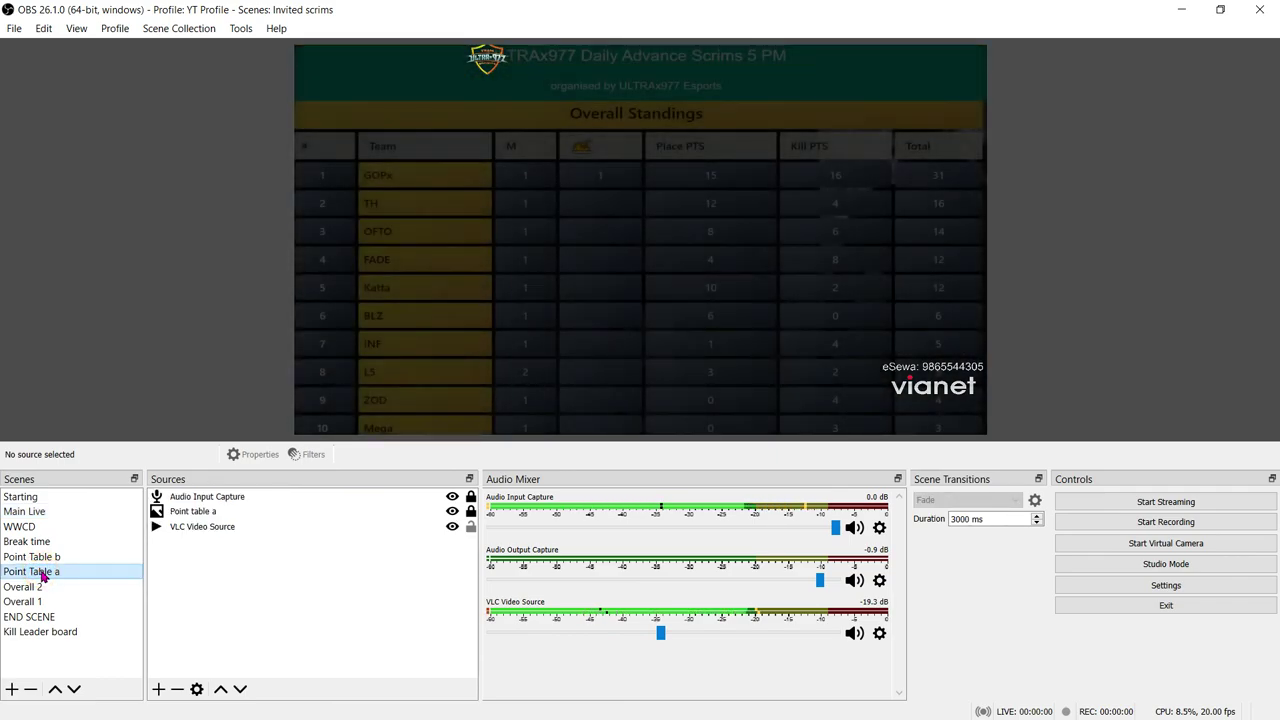
# - Check which image file the Point table a source uses, browse the T1 Scrims pictures, and cancel out of its properties
pyautogui.doubleClick(236, 512)
pyautogui.click(949, 518)
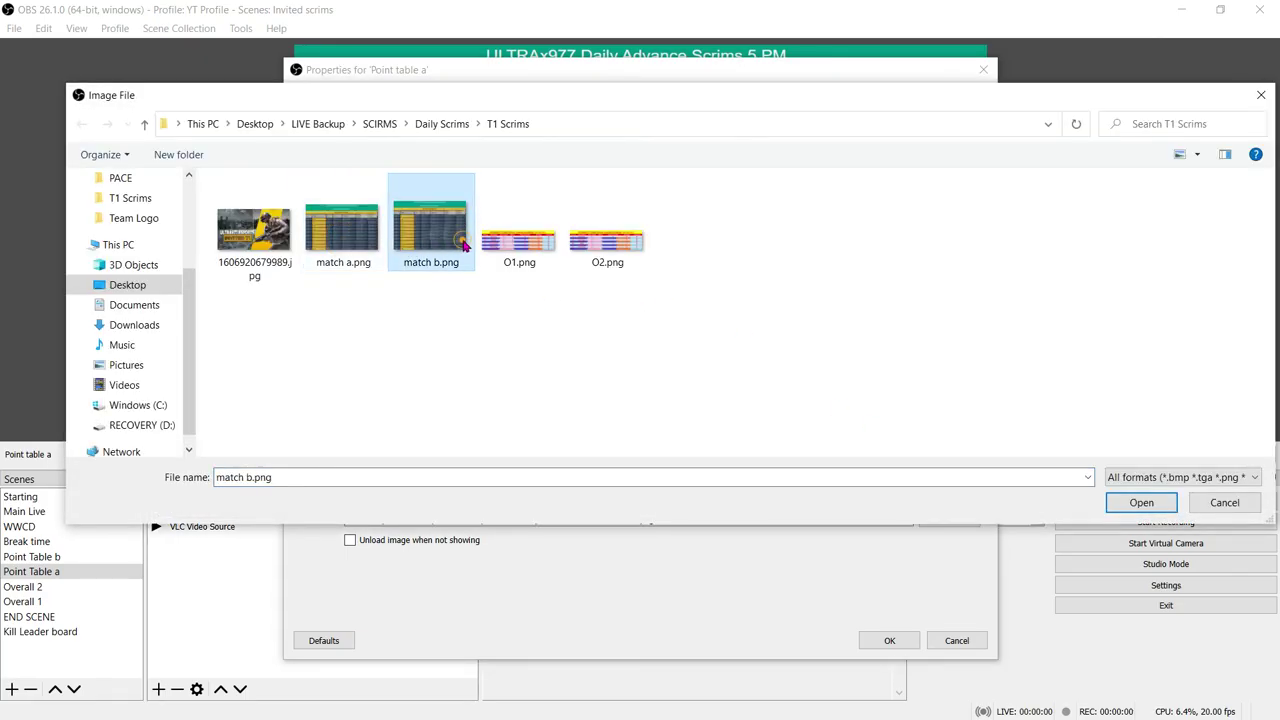
pyautogui.click(1224, 502)
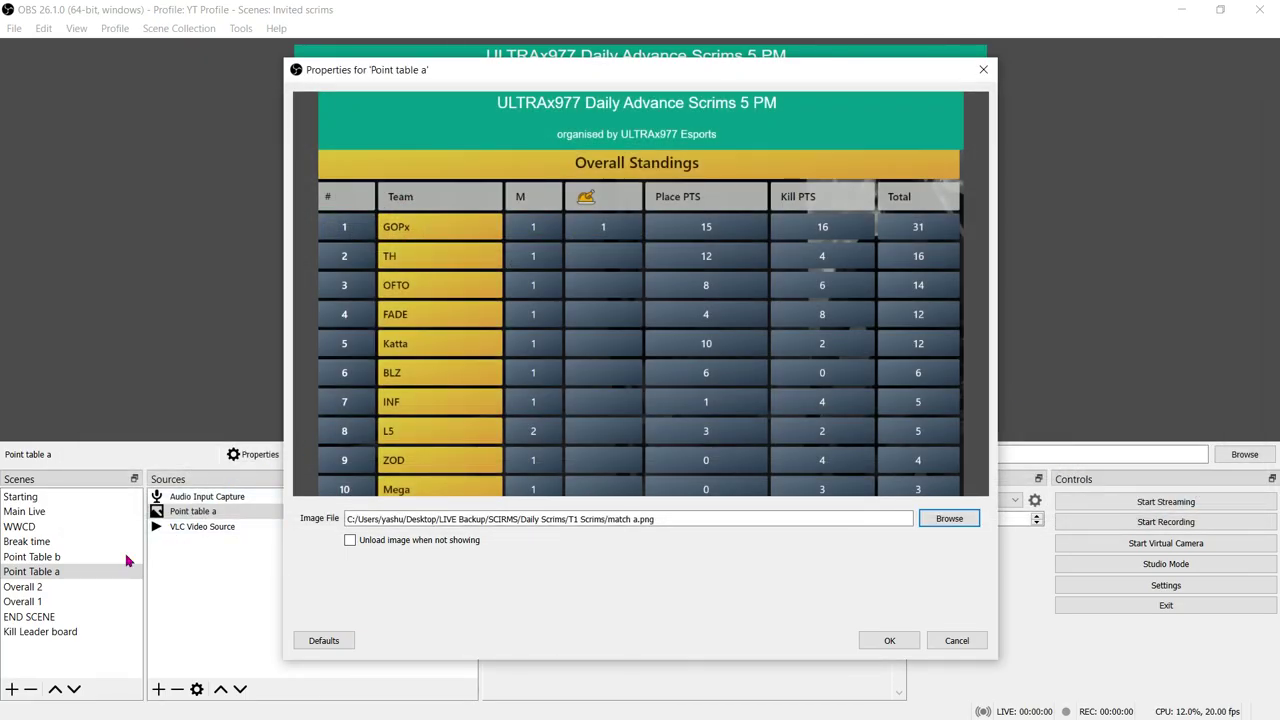
pyautogui.click(72, 556)
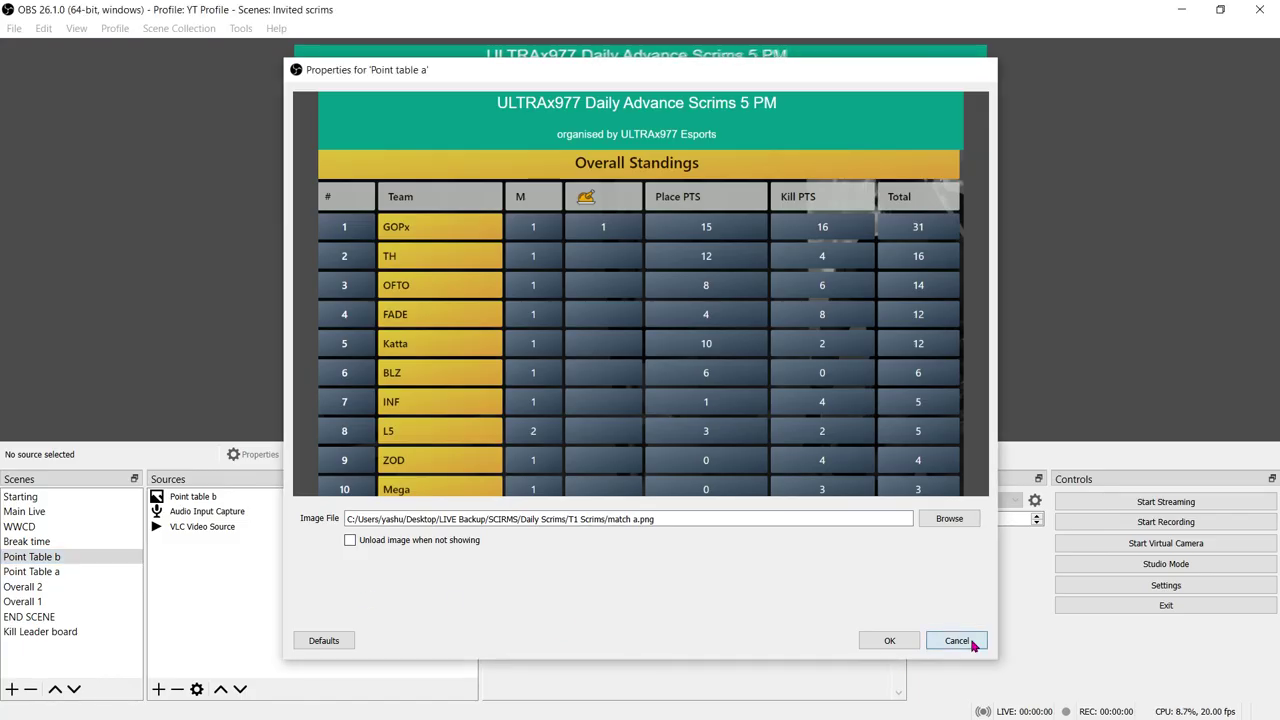
pyautogui.click(958, 640)
# - Review the Point Table a, Point Table b, Overall 2, END SCENE and Overall 1 scenes, and return to Main Live
pyautogui.click(48, 571)
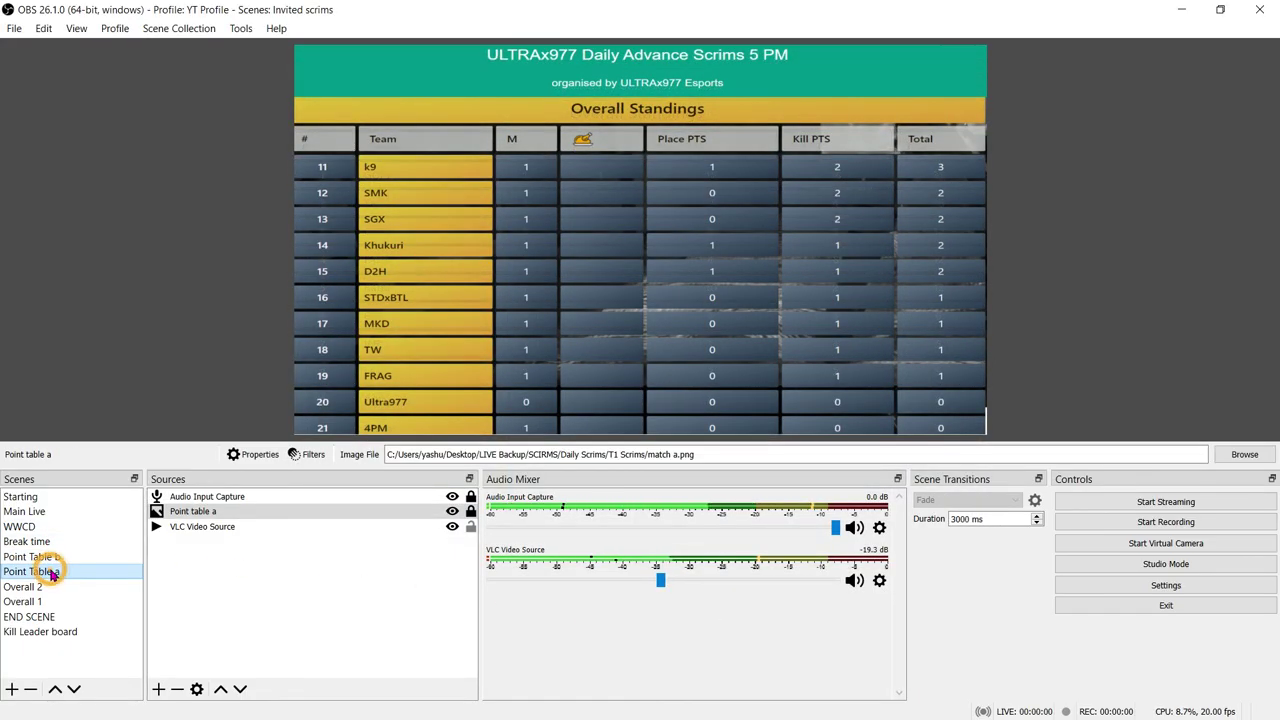
pyautogui.click(57, 556)
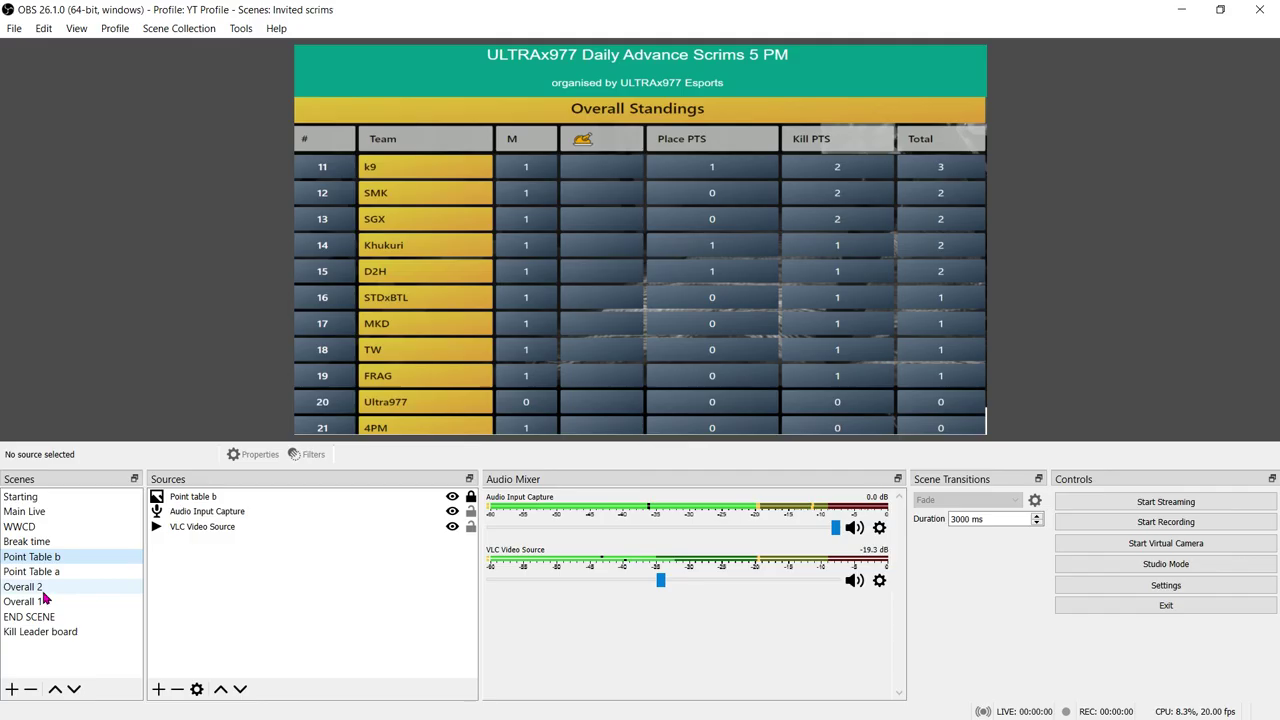
pyautogui.click(38, 587)
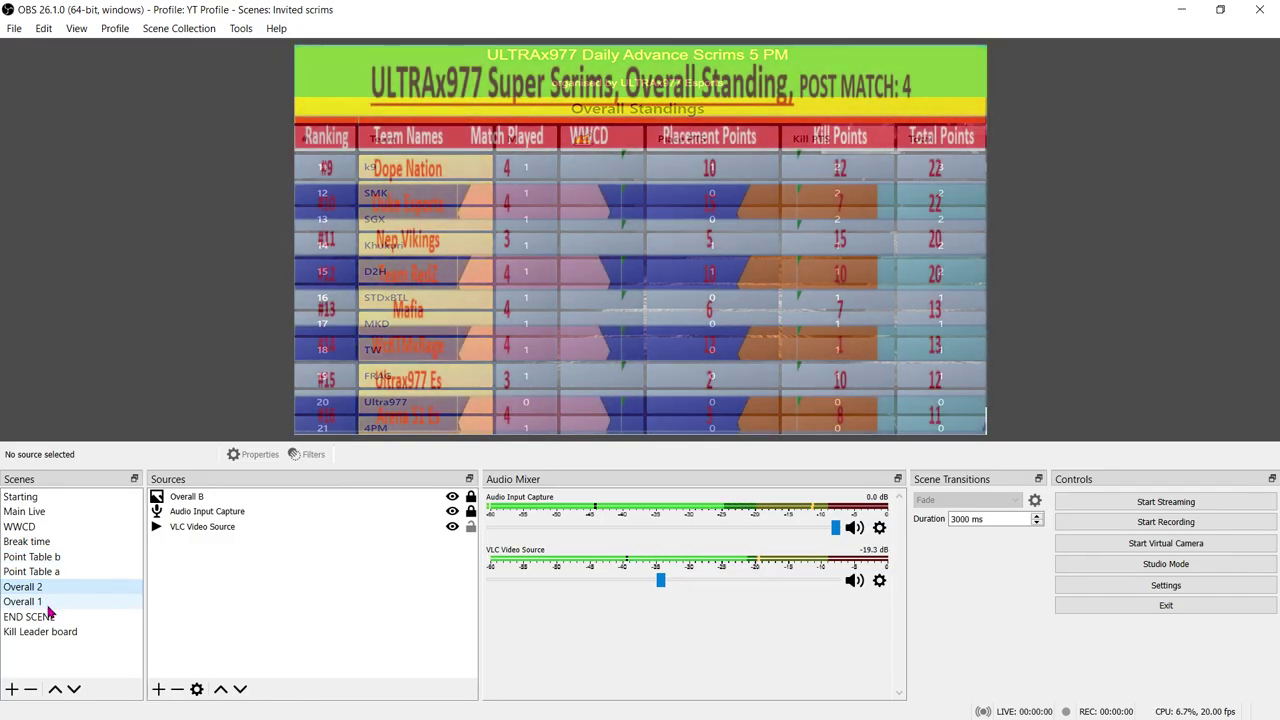
pyautogui.click(50, 617)
pyautogui.click(45, 602)
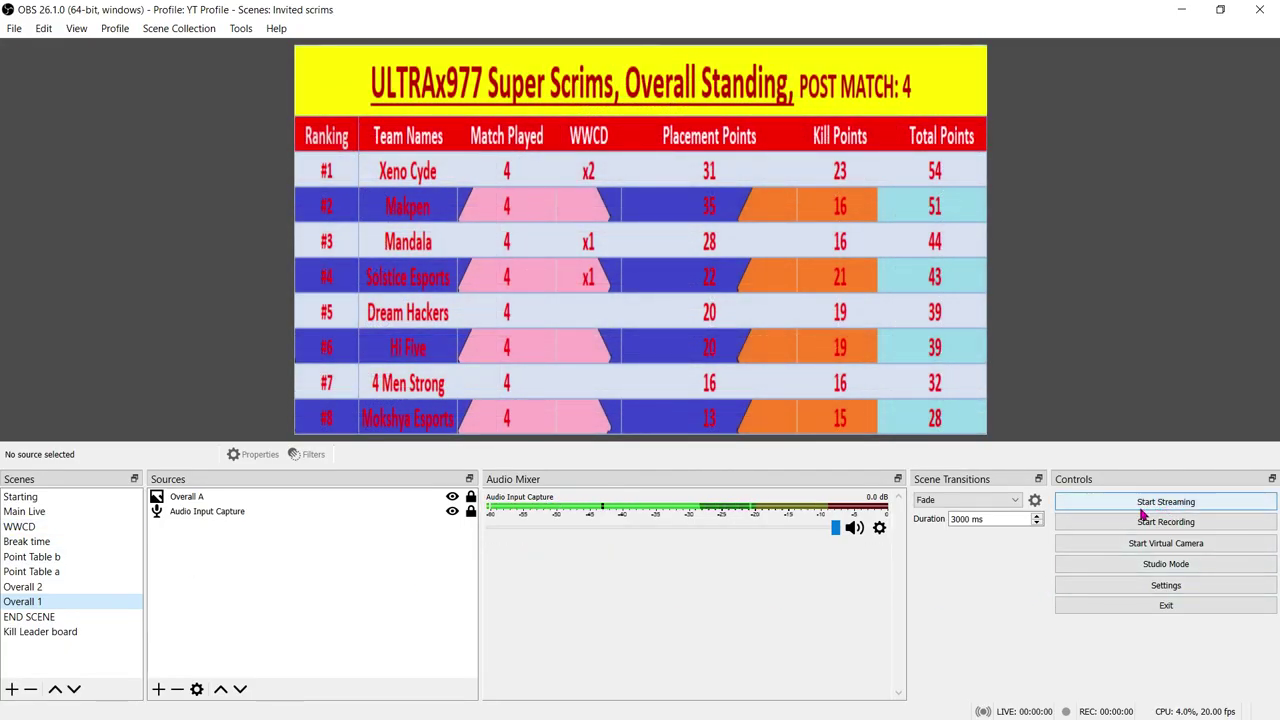
pyautogui.click(55, 514)
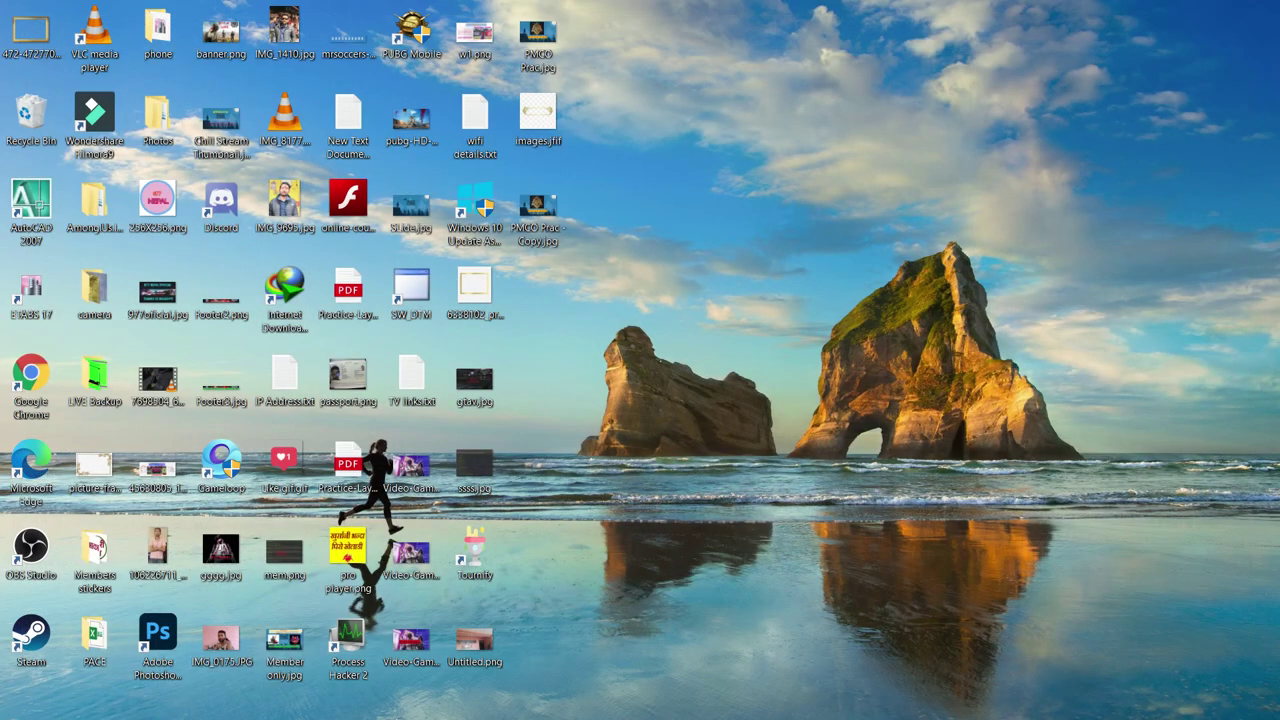
pyautogui.moveTo(928, 705)
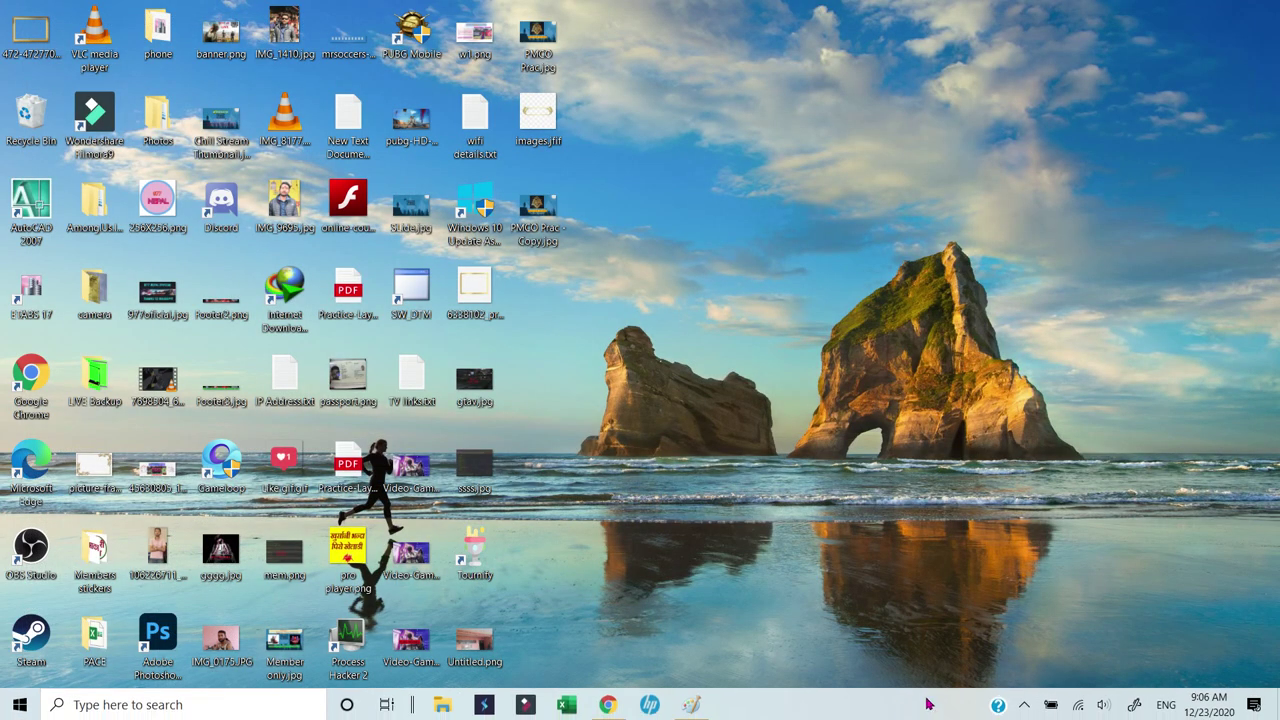
pyautogui.click(698, 707)
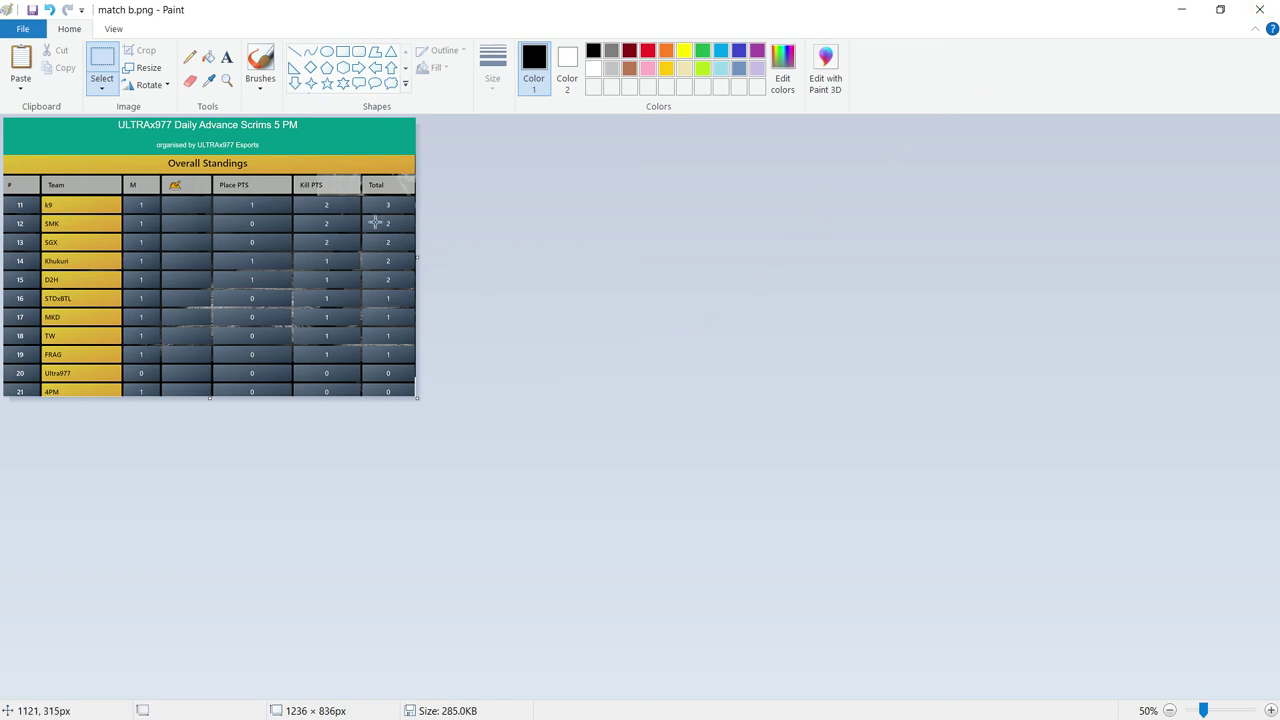
pyautogui.press('super+d')
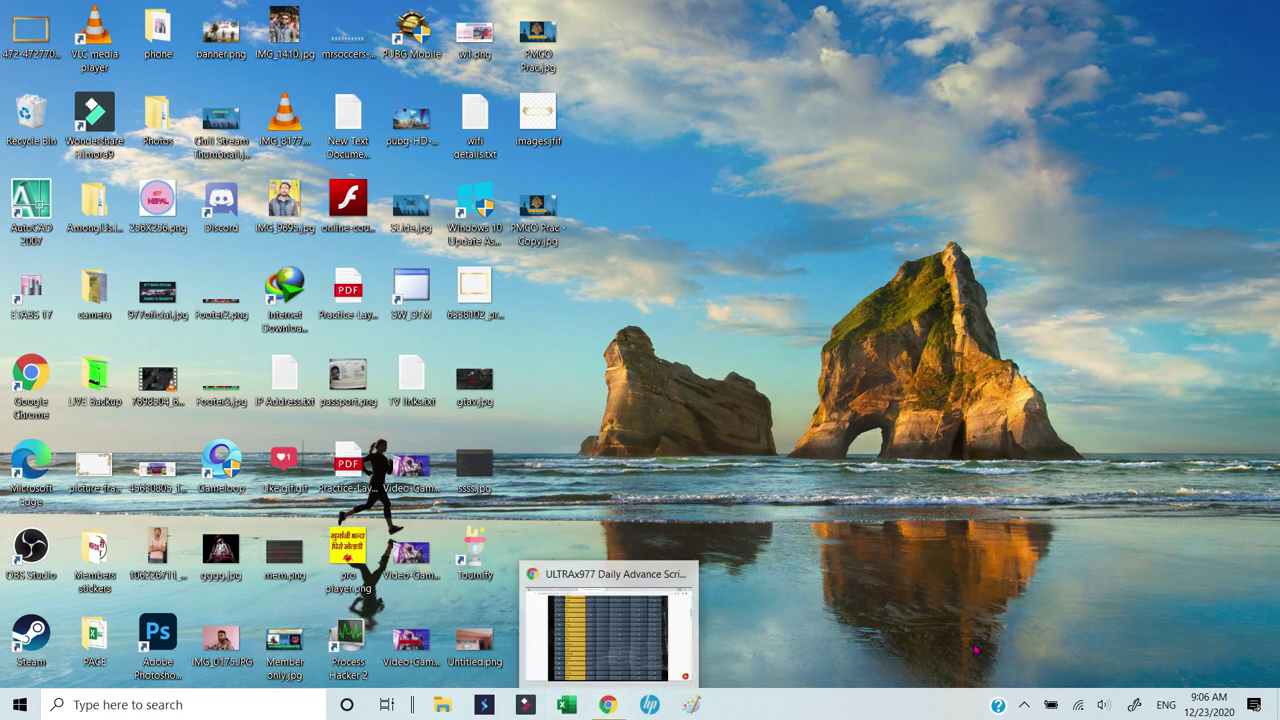
pyautogui.click(1017, 706)
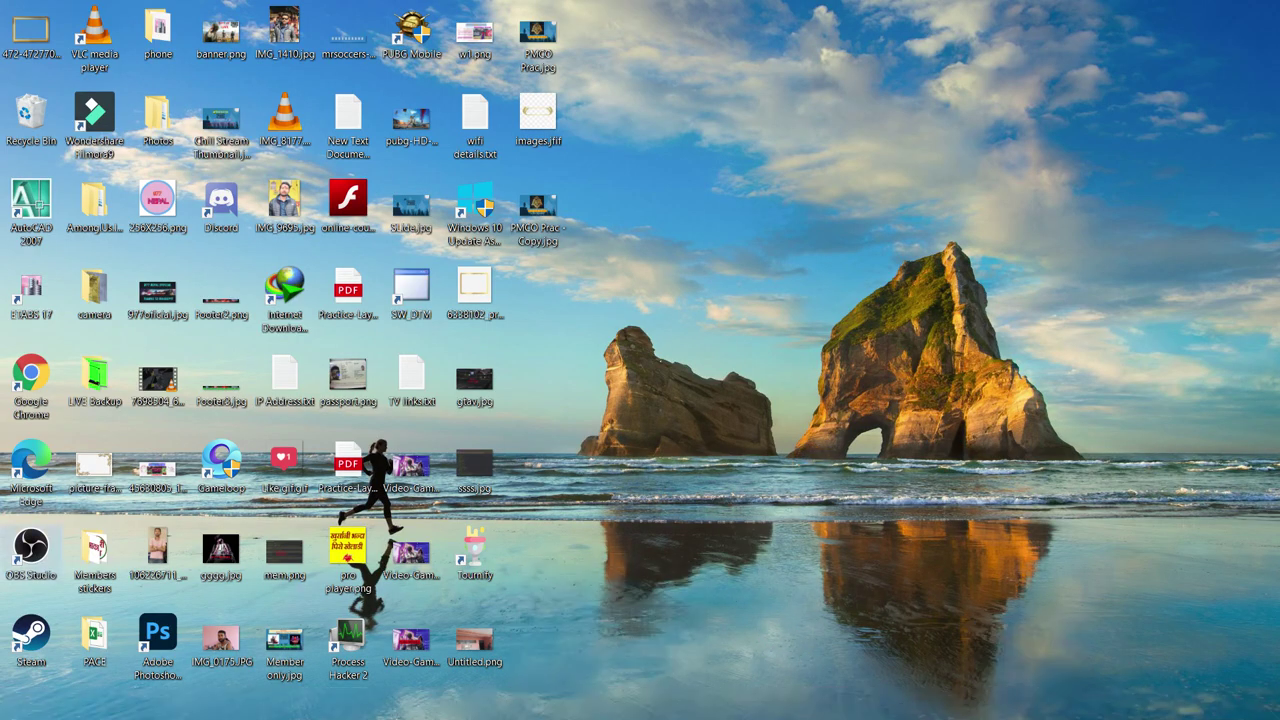
pyautogui.click(1025, 707)
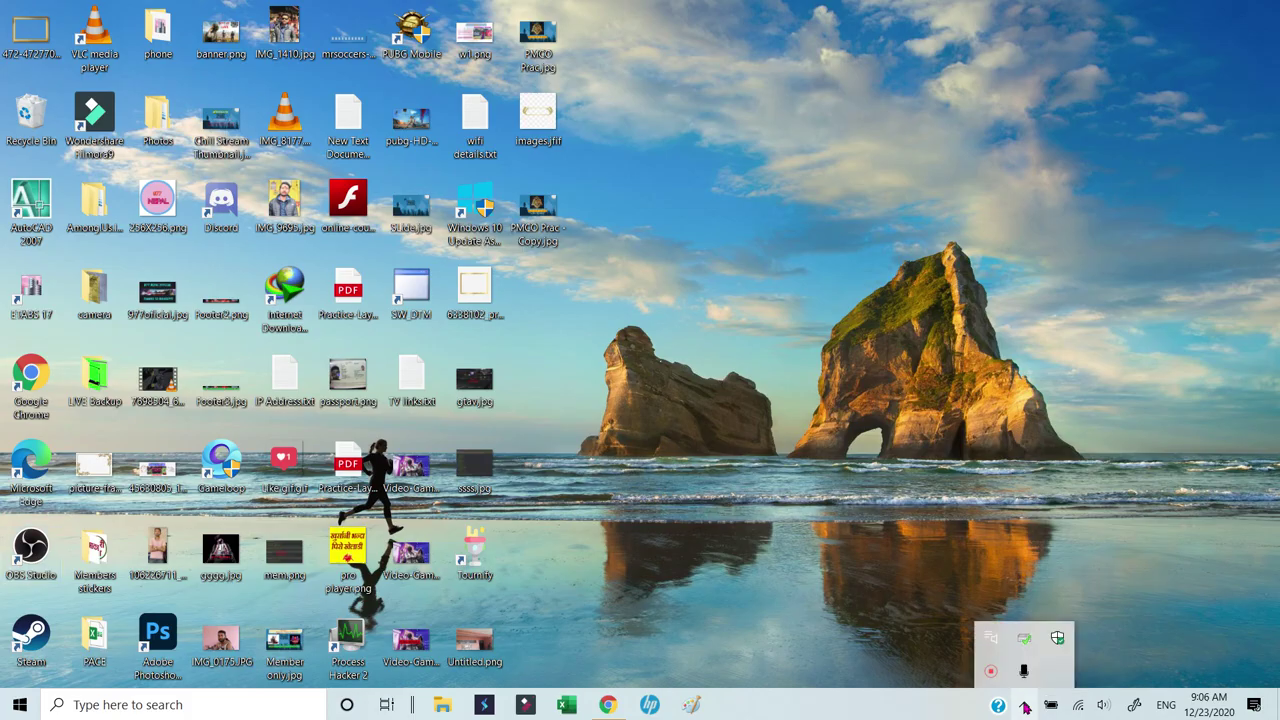
pyautogui.rightClick(993, 672)
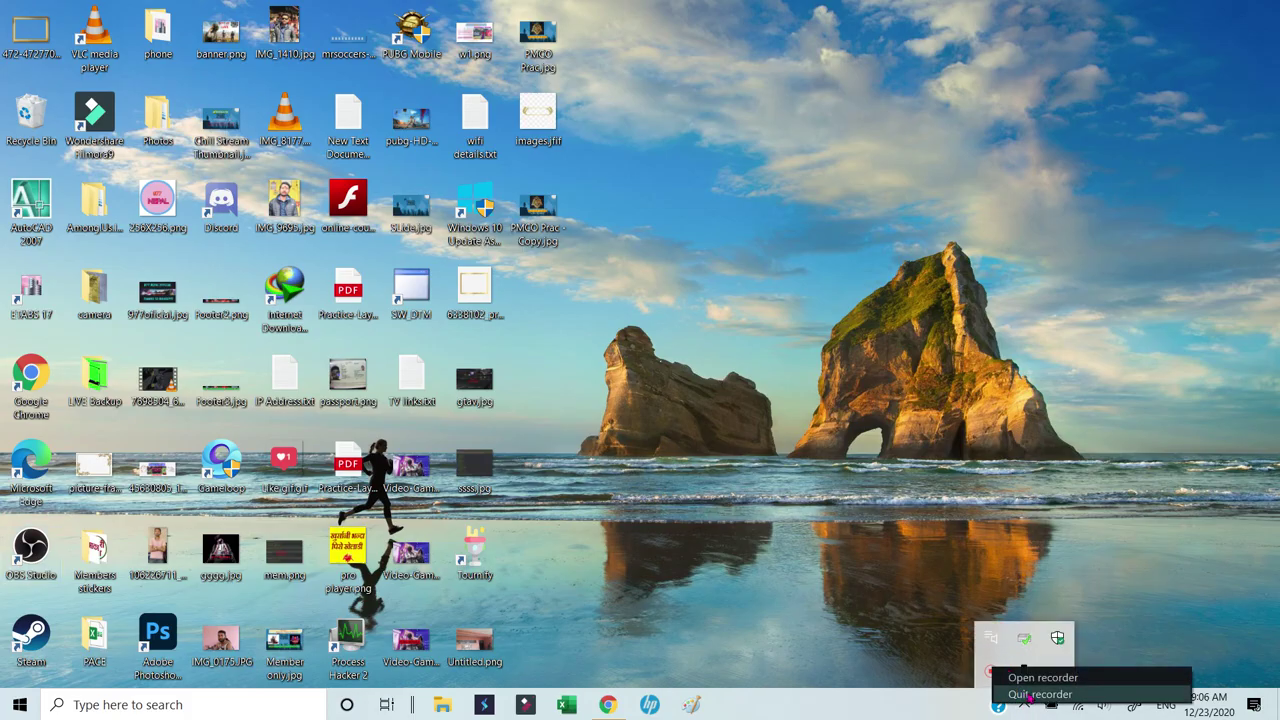